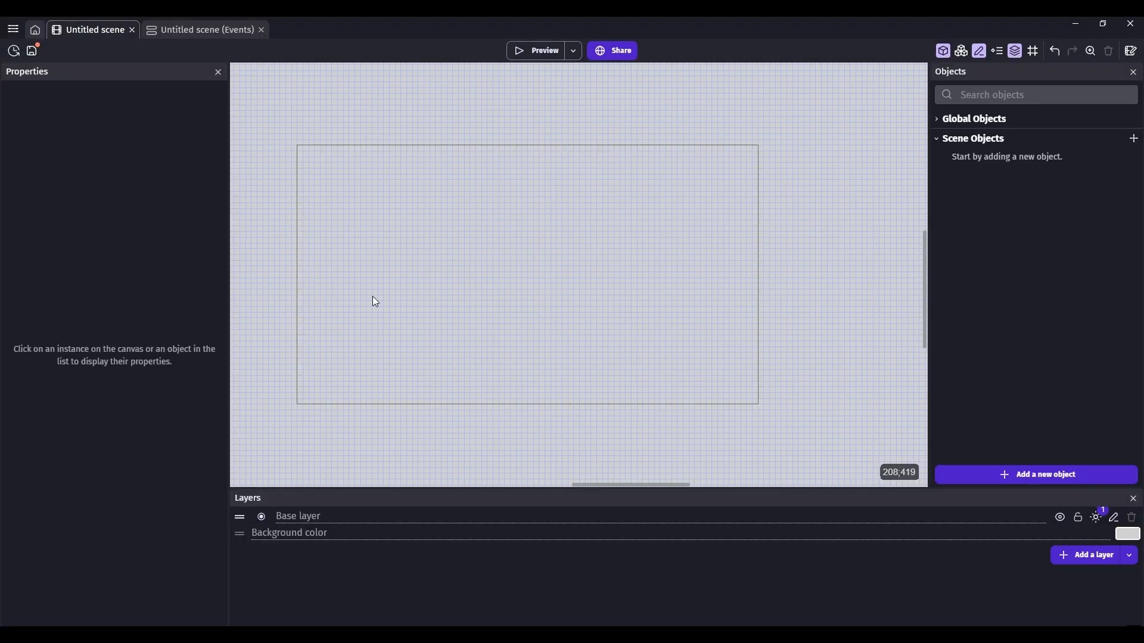
- Check the cell width and height in the scene's grid options
left_click(1037, 54)
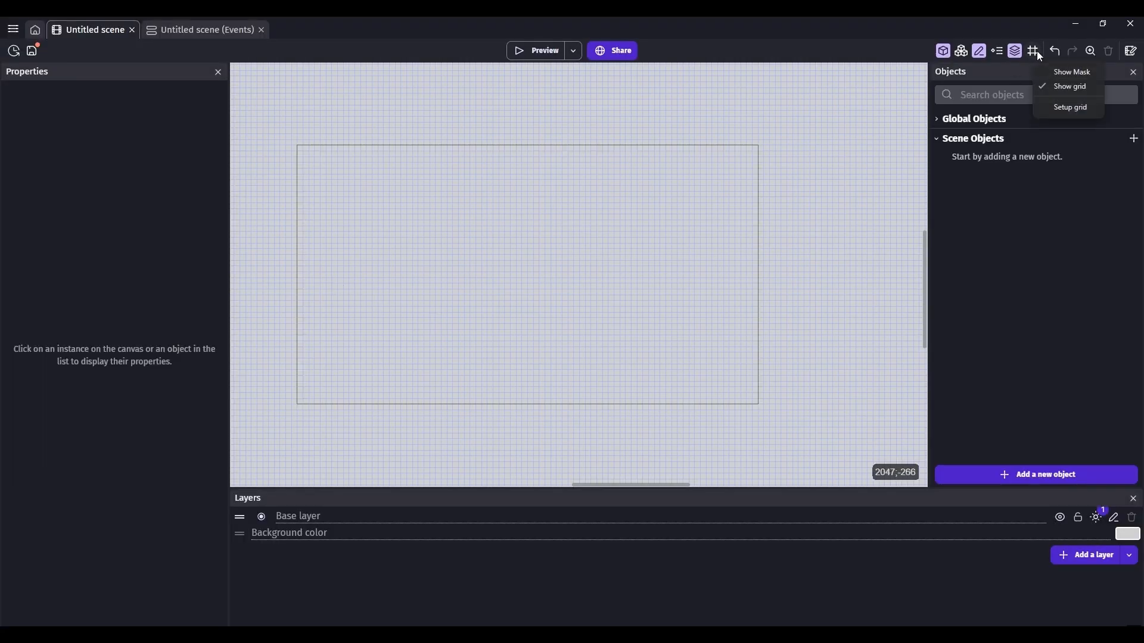
left_click(1069, 109)
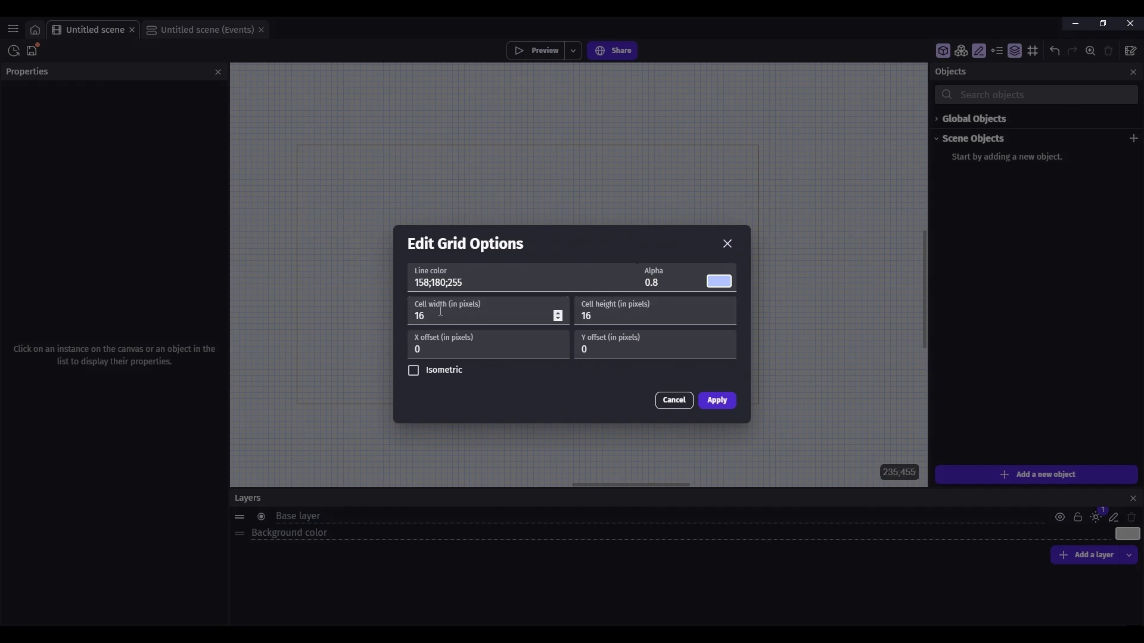
left_click(729, 246)
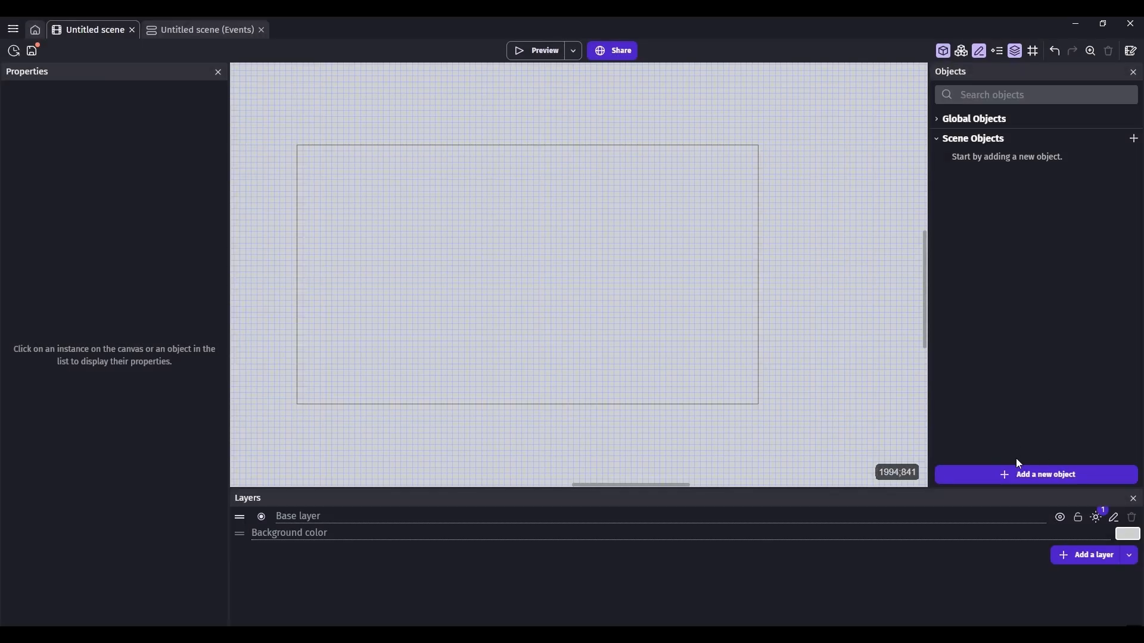
- Add the Knight Male character from the asset store's 16x16 dungeon tileset to the scene objects
left_click(1024, 467)
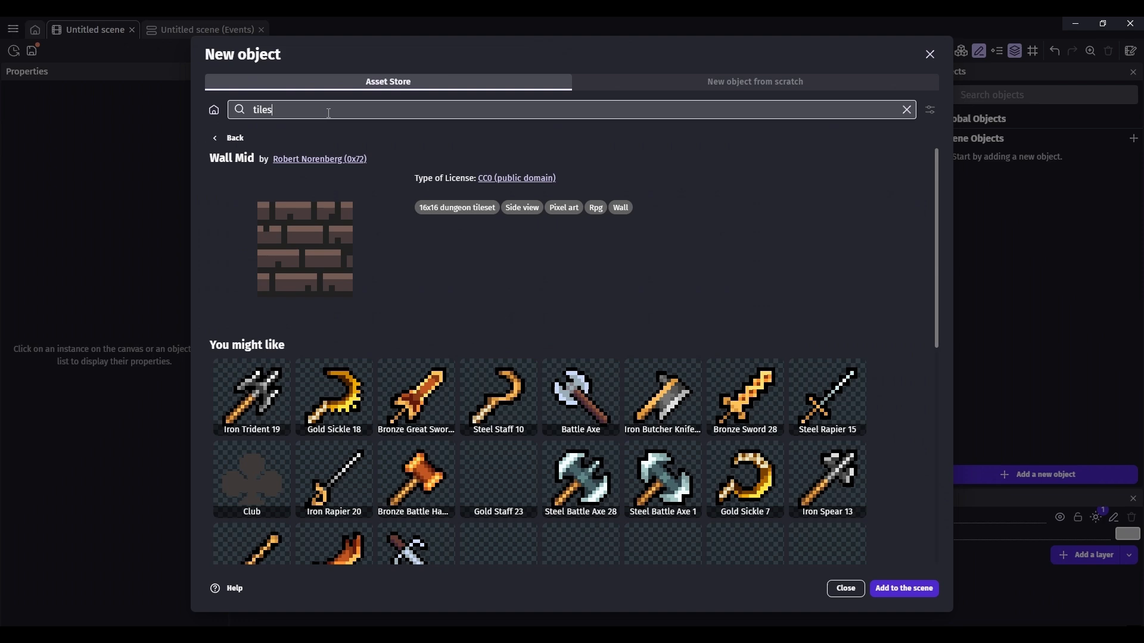
left_click(229, 137)
left_click(219, 141)
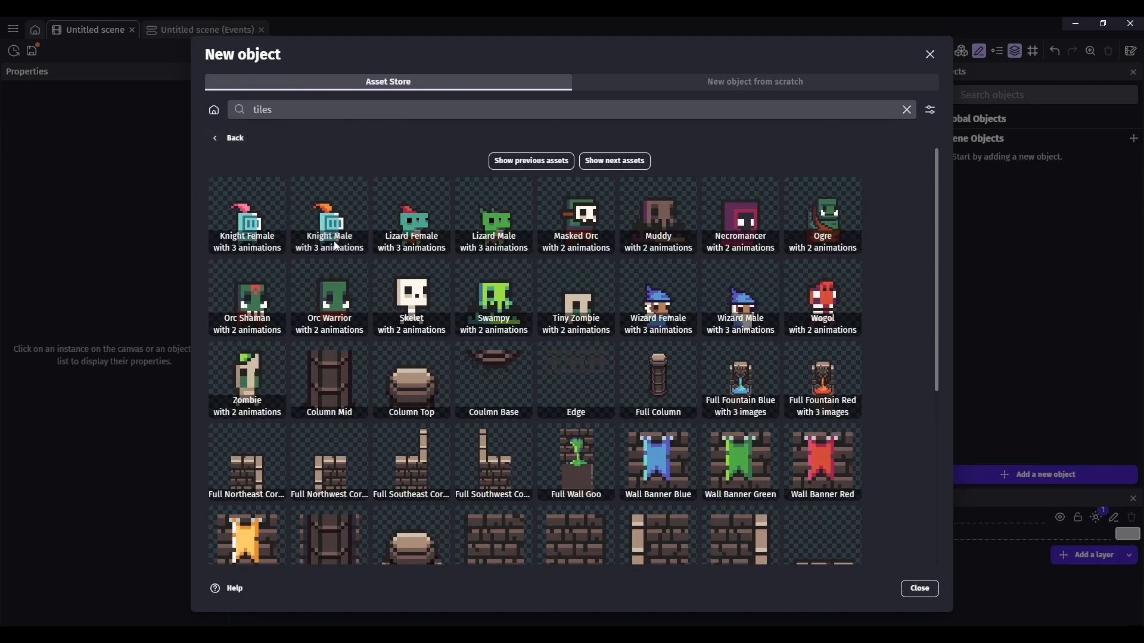
left_click(333, 214)
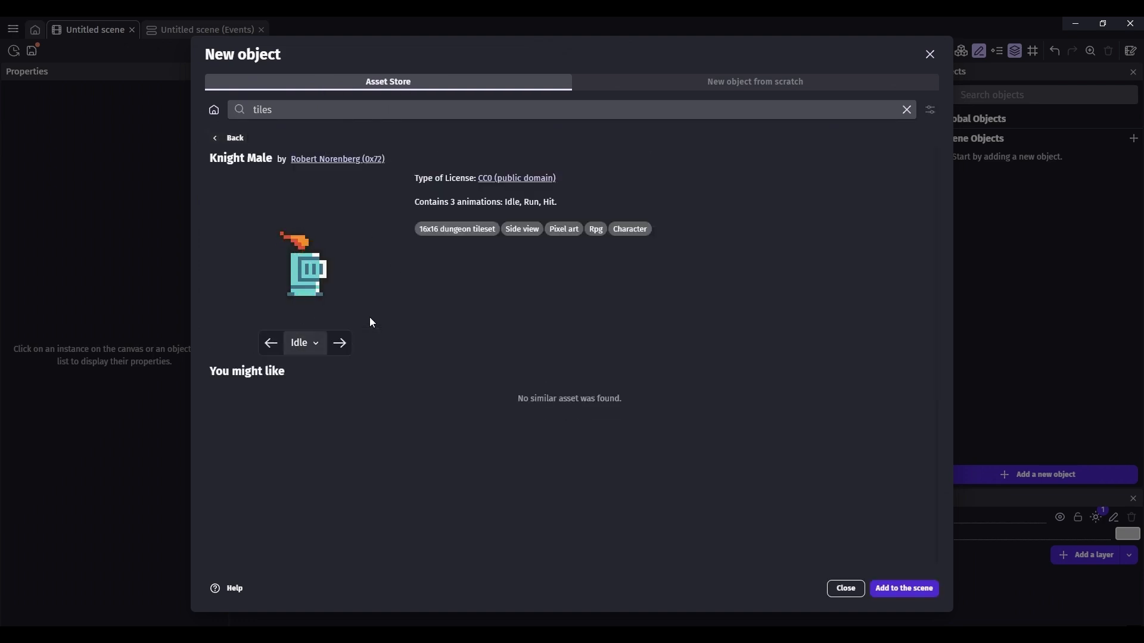
left_click(907, 589)
- Add the Skelet character from the same dungeon tileset to the scene objects and close the asset store
left_click(232, 138)
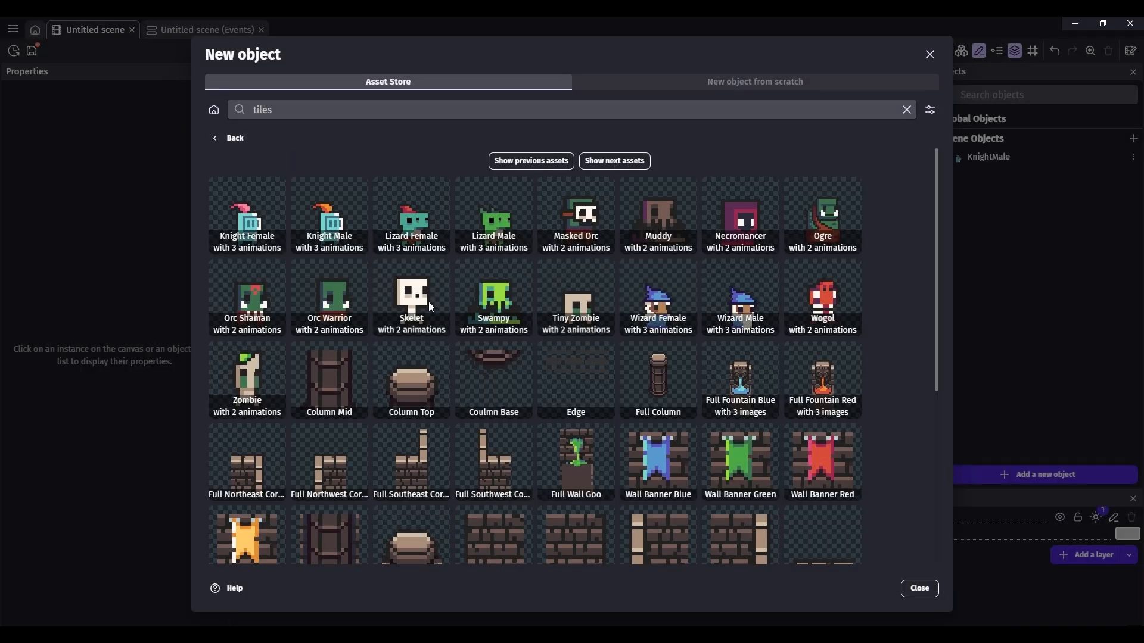
scroll(449, 298, "down", 2)
scroll(450, 357, "up", 2)
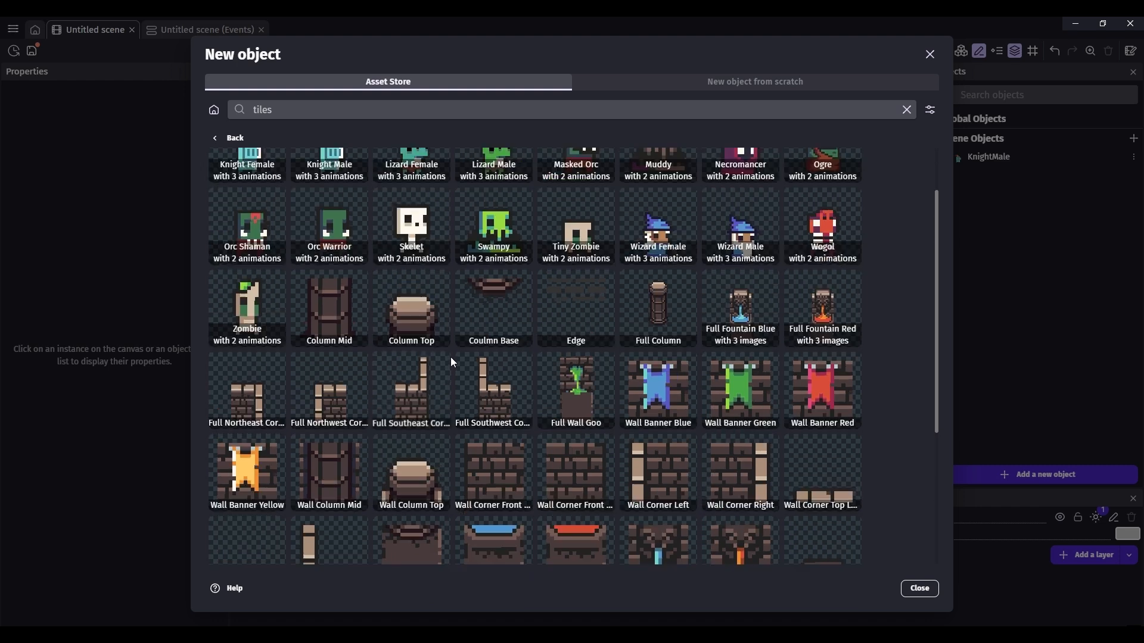
left_click(419, 303)
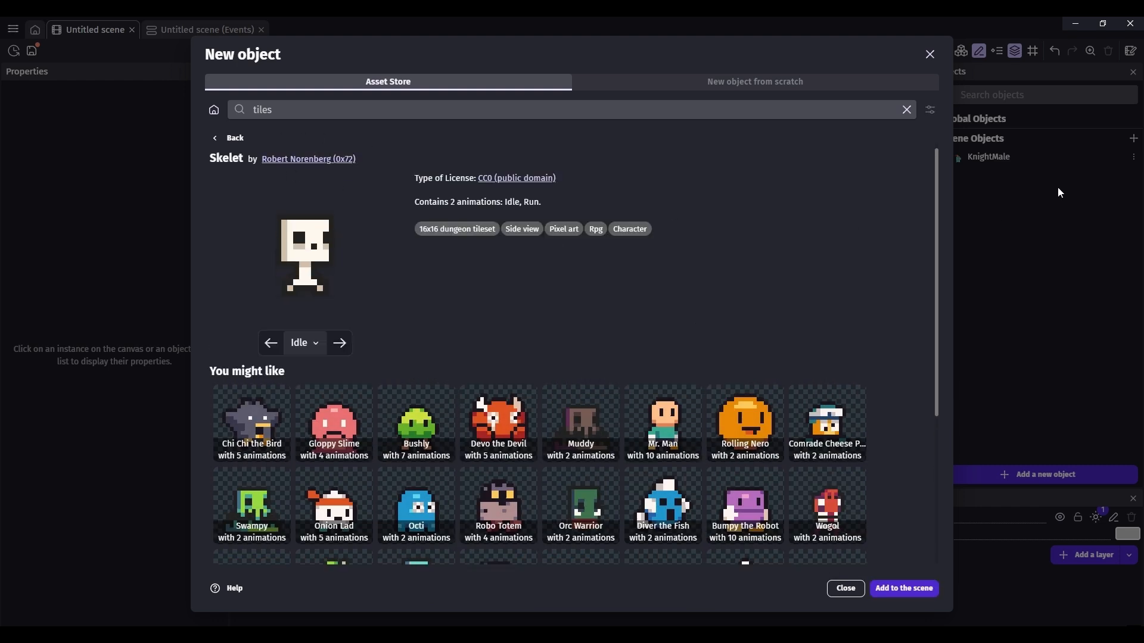
left_click(903, 588)
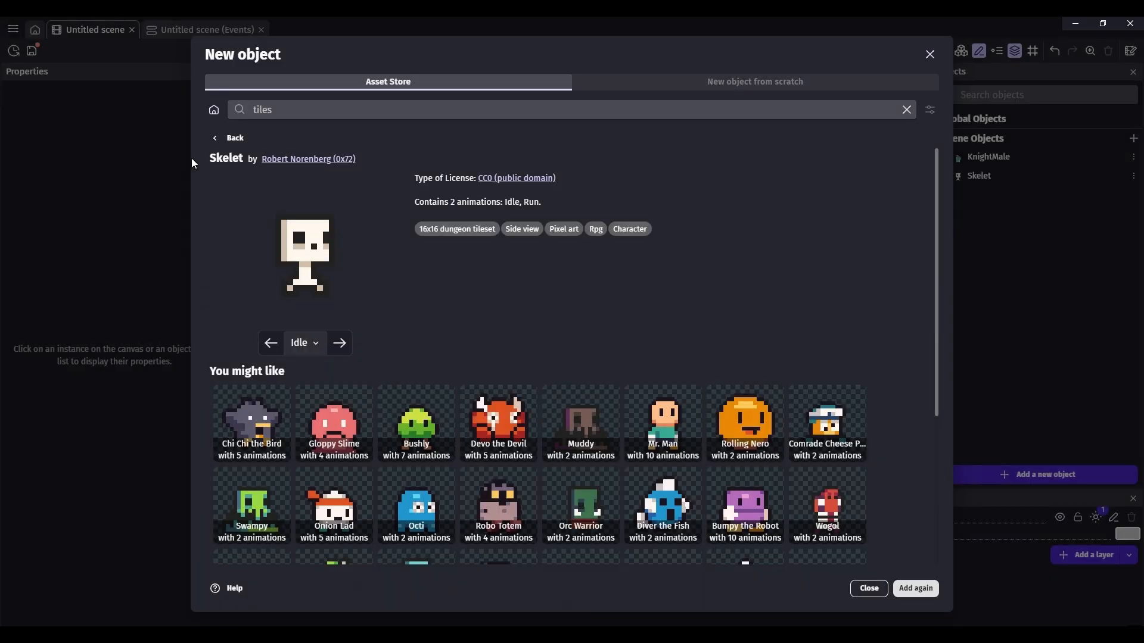
left_click(230, 137)
scroll(620, 345, "down", 4)
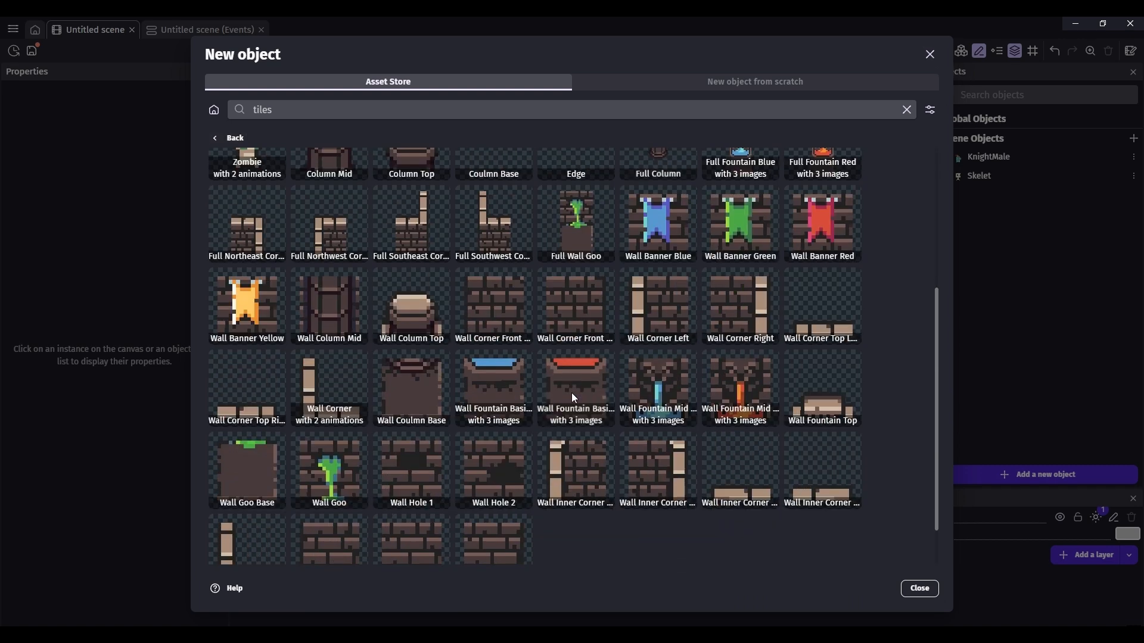
left_click(955, 91)
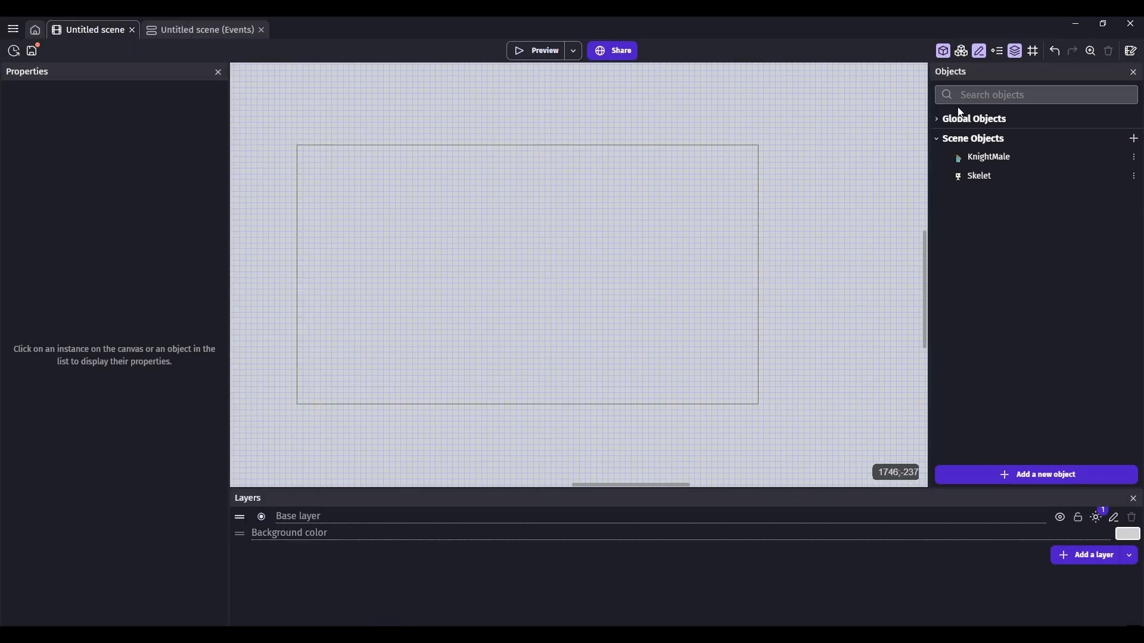
- Create a tiled sprite object from scratch and assign Wall Mid.png as its image
left_click(1031, 469)
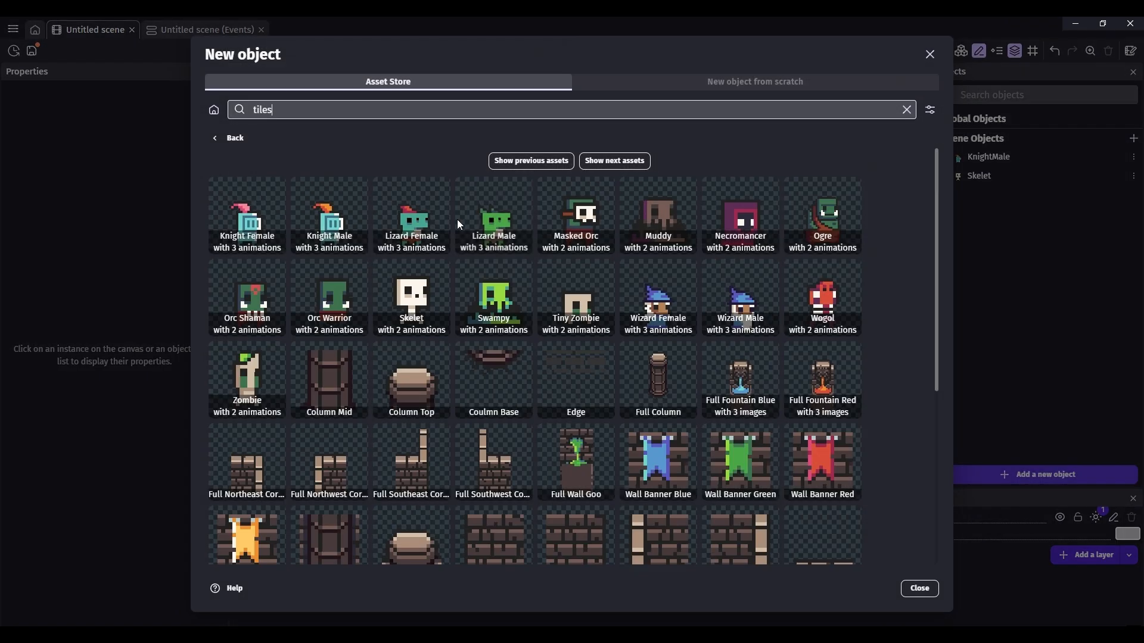
left_click(630, 81)
left_click(267, 227)
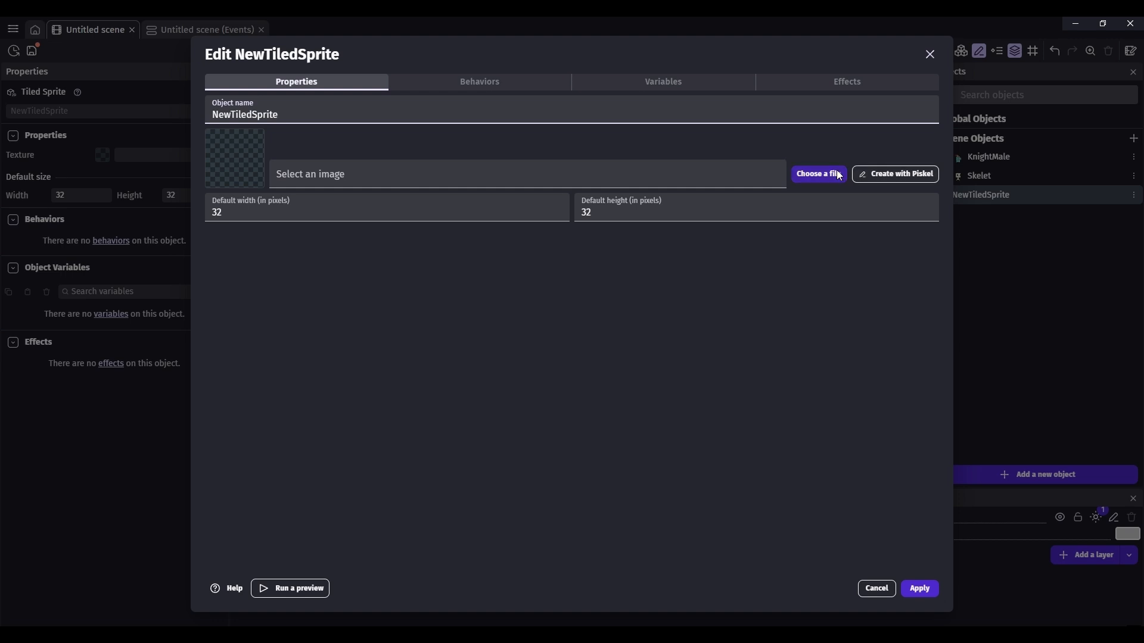
left_click(839, 175)
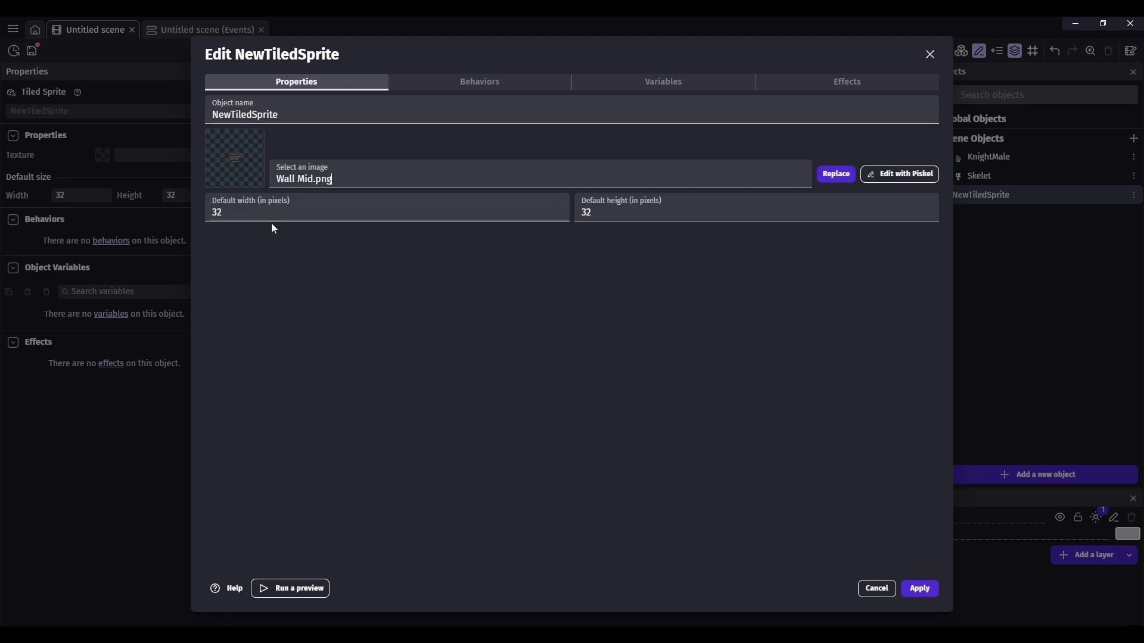
- Set the tiled sprite's default width and height to 16 pixels and name the object Wall
left_click(270, 214)
key("BackSpace")
key("BackSpace")
type("16")
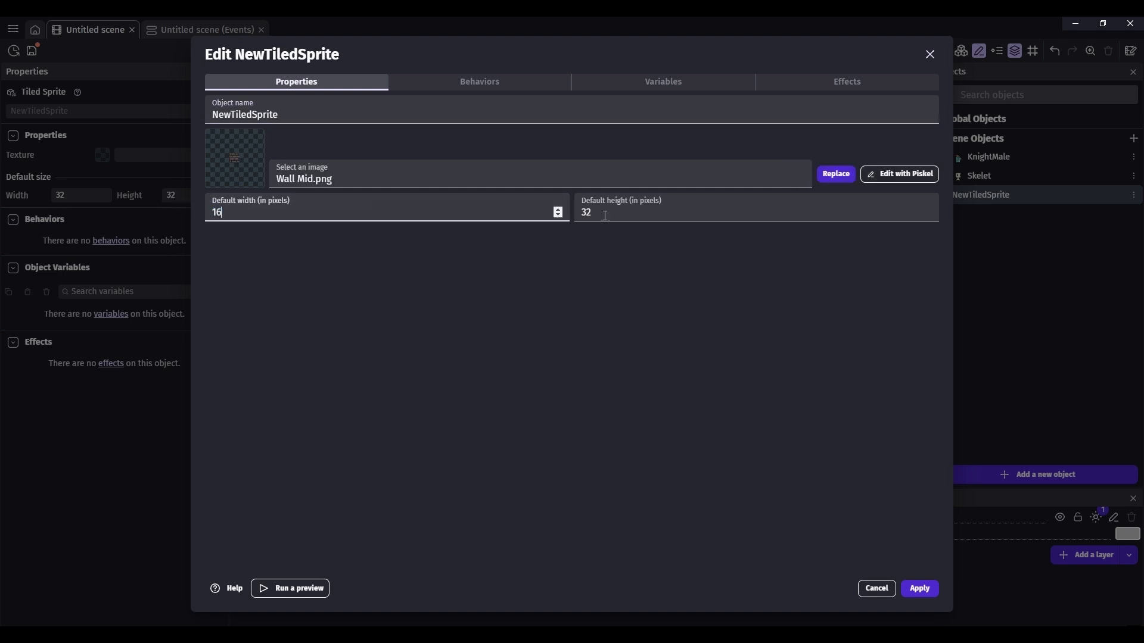
double_click(606, 214)
type("16")
left_click_drag(301, 118, 170, 108)
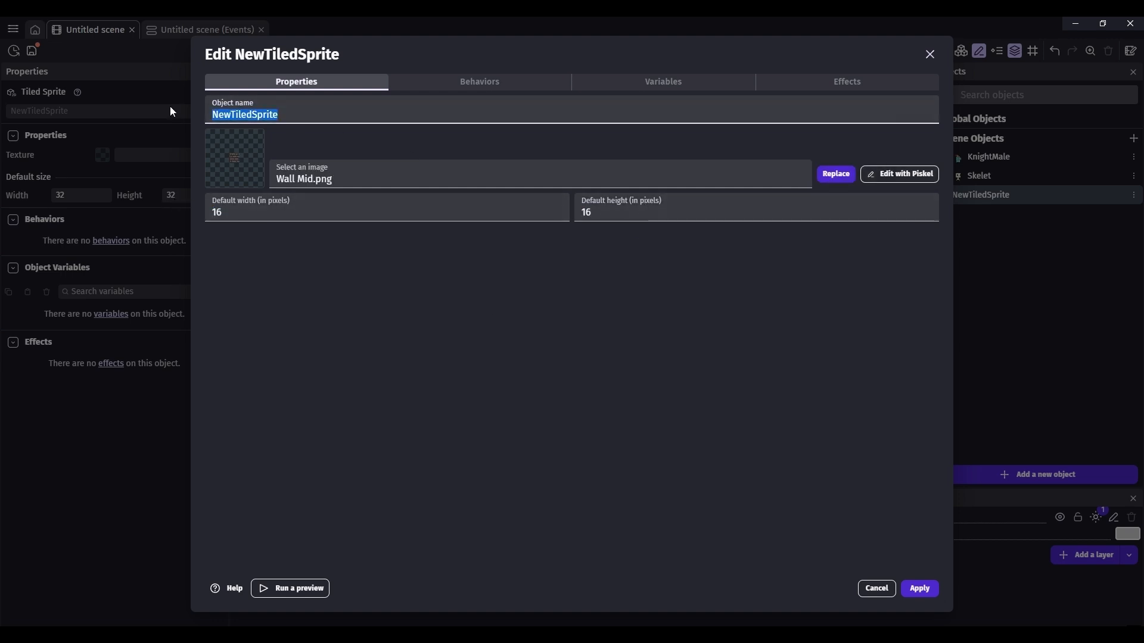
type("Wall")
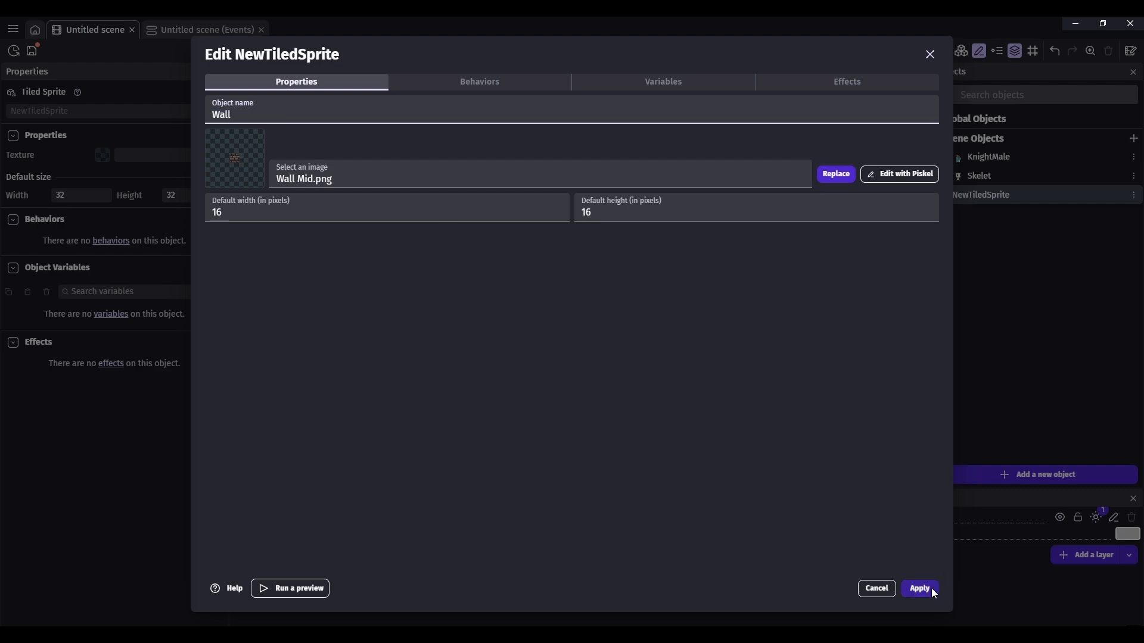
left_click(920, 589)
- Place a Wall instance at X 224, Y 416 and stretch it horizontally to a width of 416 pixels
left_click_drag(454, 281, 450, 277)
scroll(381, 309, "up", 6)
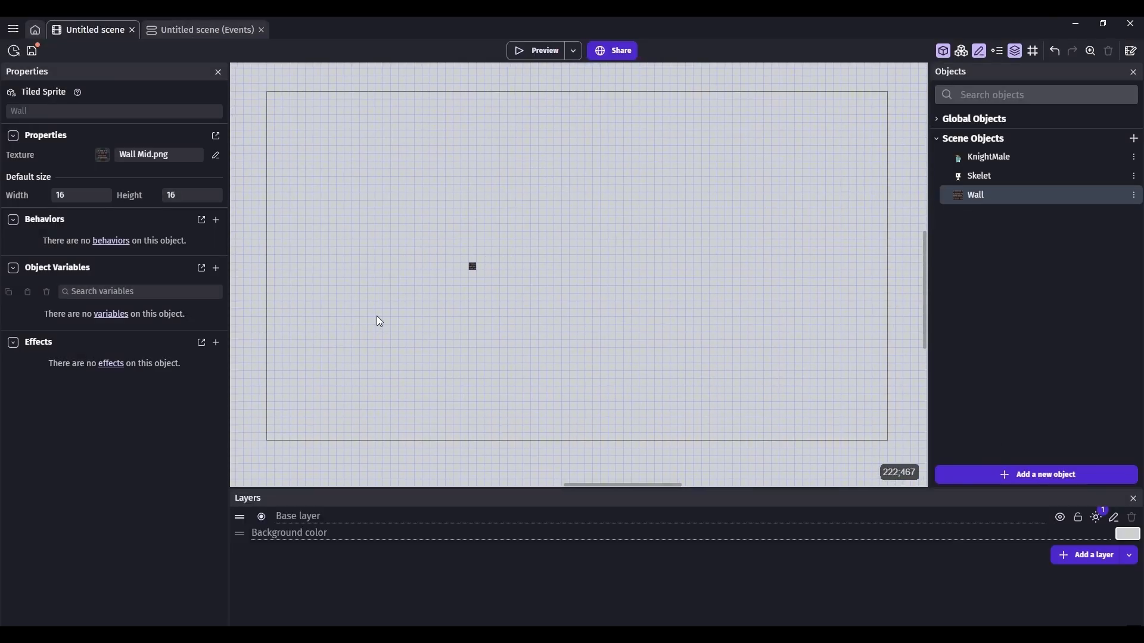
left_click_drag(510, 252, 364, 294)
scroll(357, 306, "down", 1)
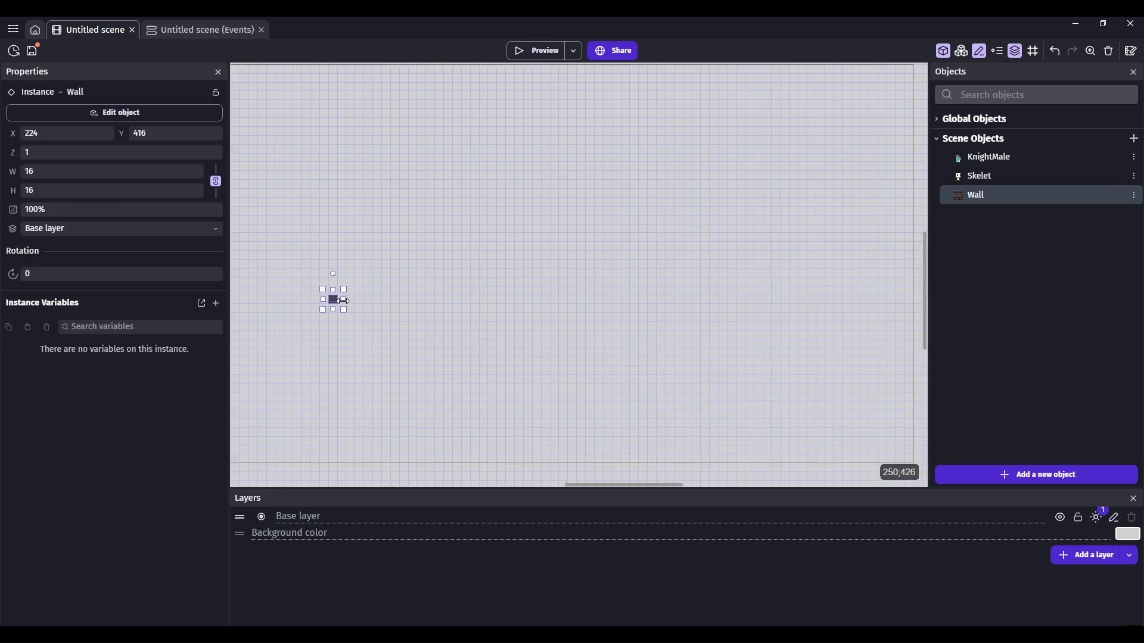
scroll(301, 301, "up", 3)
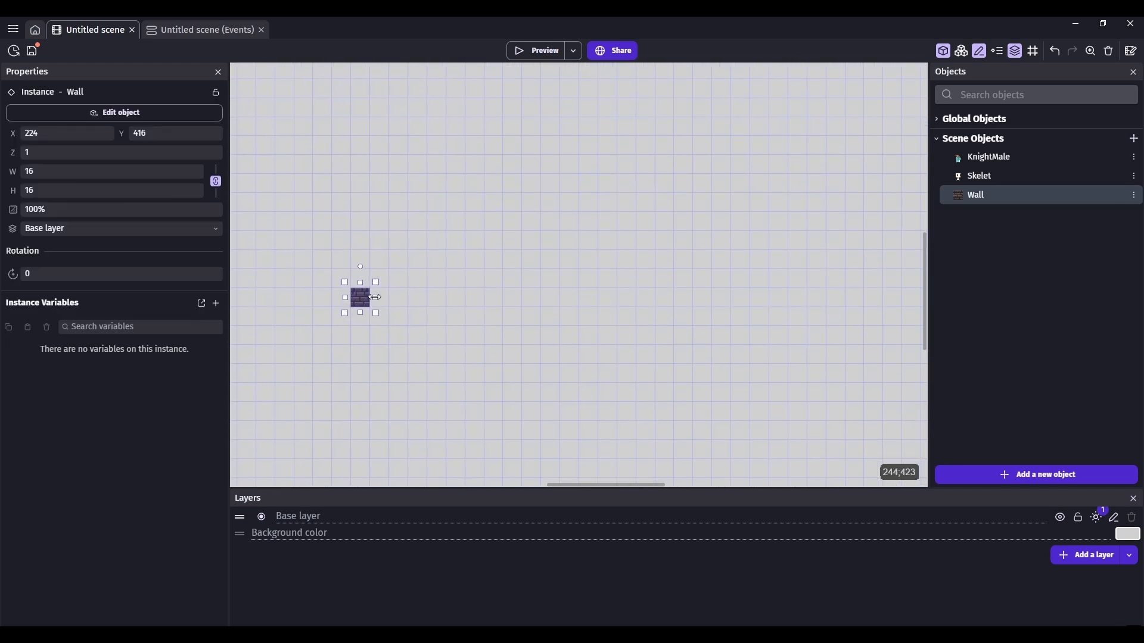
left_click_drag(375, 298, 852, 298)
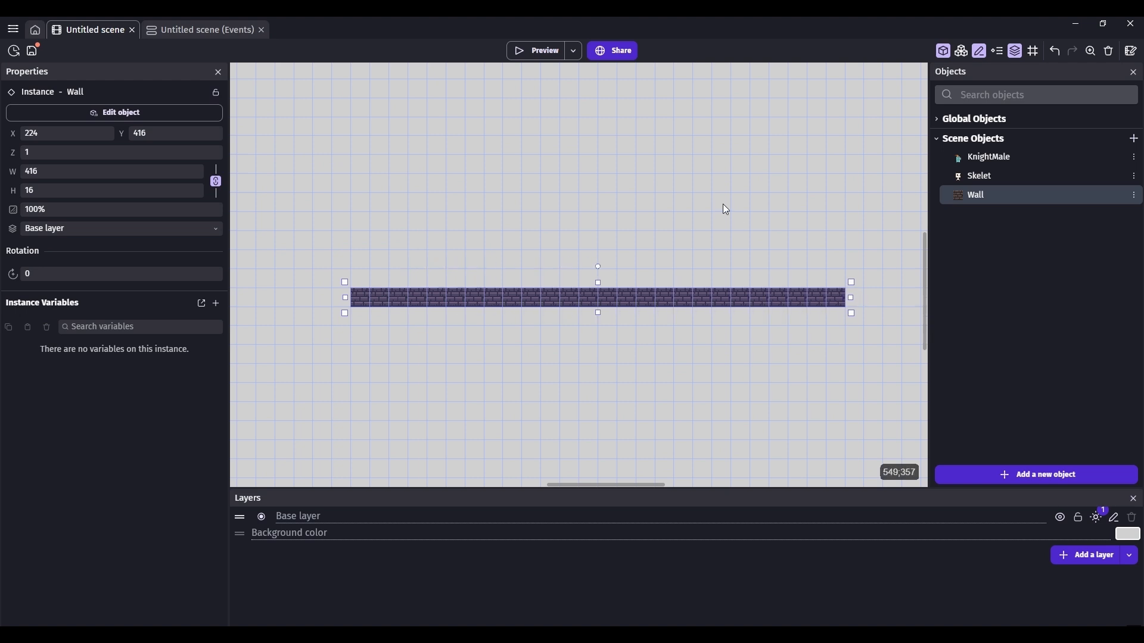
- Place KnightMale above the wall at X 352, Y 336 and give the object the Platformer character behavior
left_click_drag(1009, 158, 538, 224)
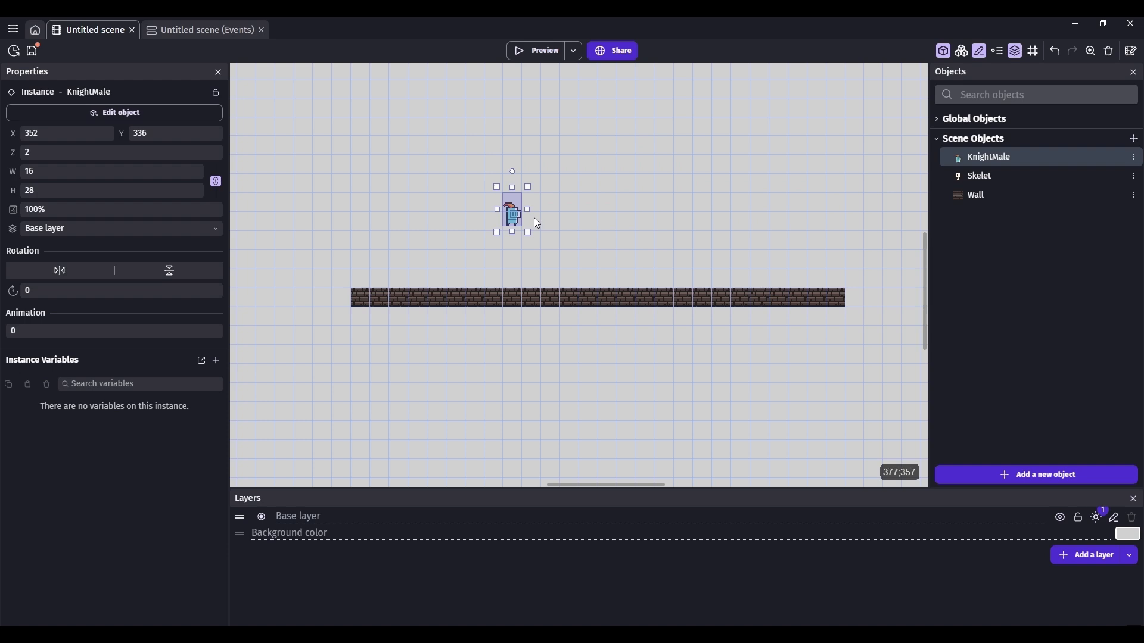
scroll(524, 218, "down", 5, "ctrl")
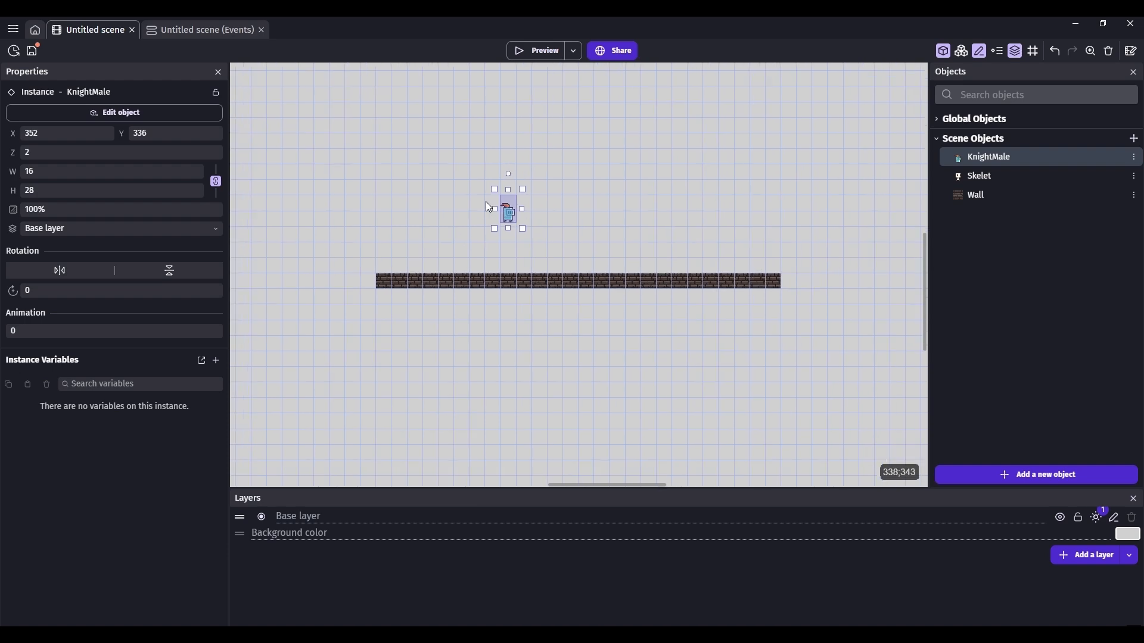
double_click(1005, 158)
left_click(480, 82)
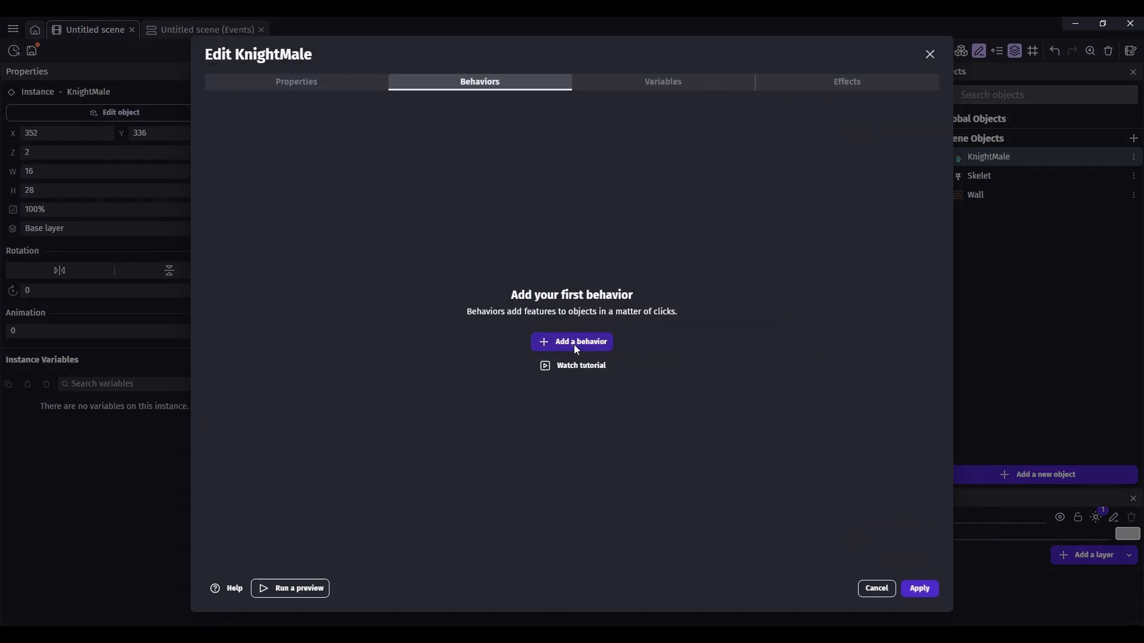
left_click(574, 340)
type("plat")
scroll(317, 324, "down", 5)
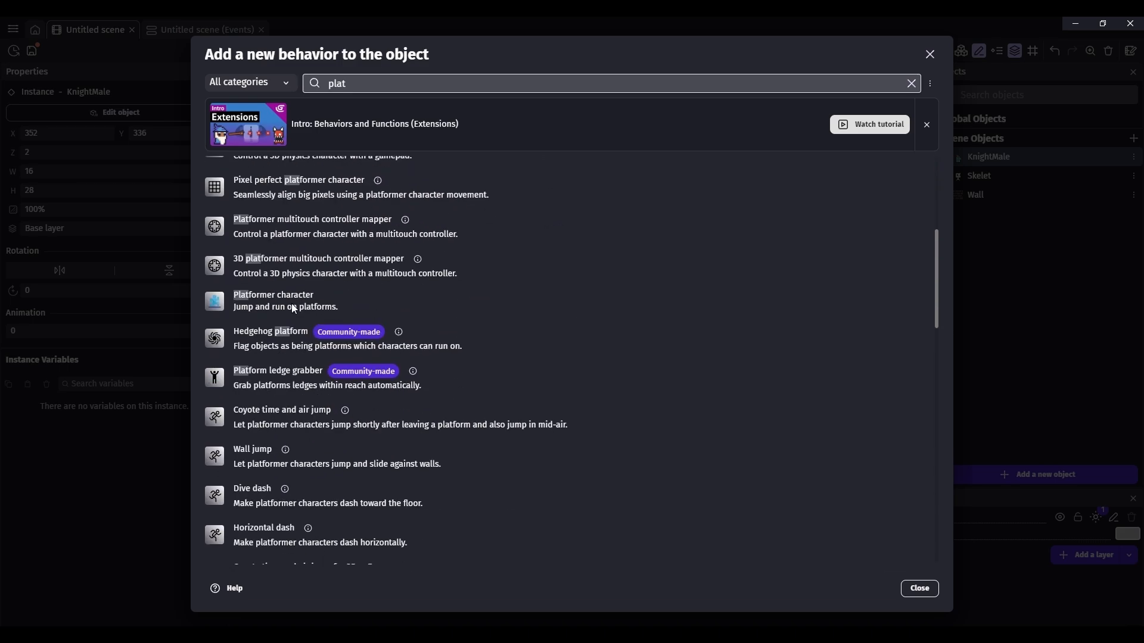
left_click(291, 303)
left_click(934, 590)
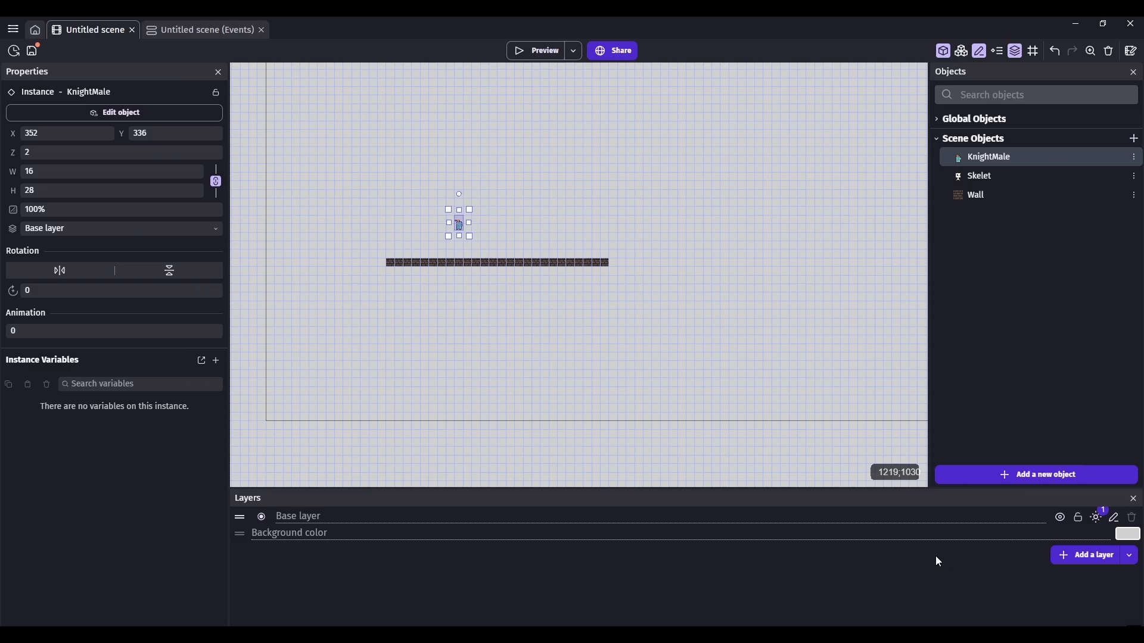
- Add the Platform behavior to the Wall object and apply it
double_click(989, 201)
left_click(477, 80)
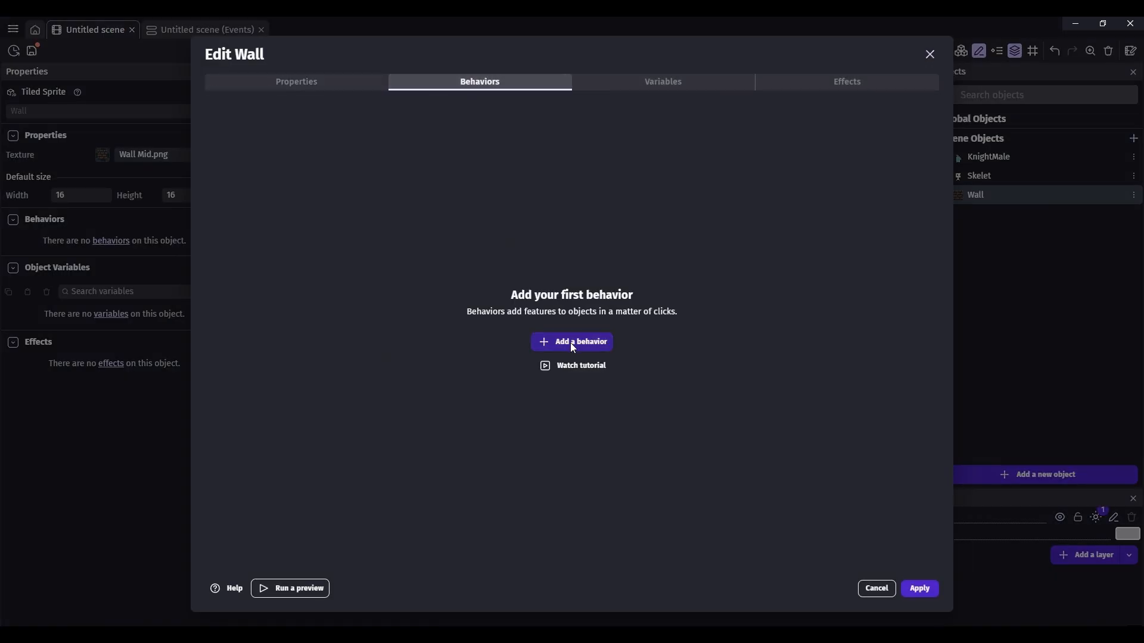
left_click(570, 341)
type("plat")
left_click(295, 178)
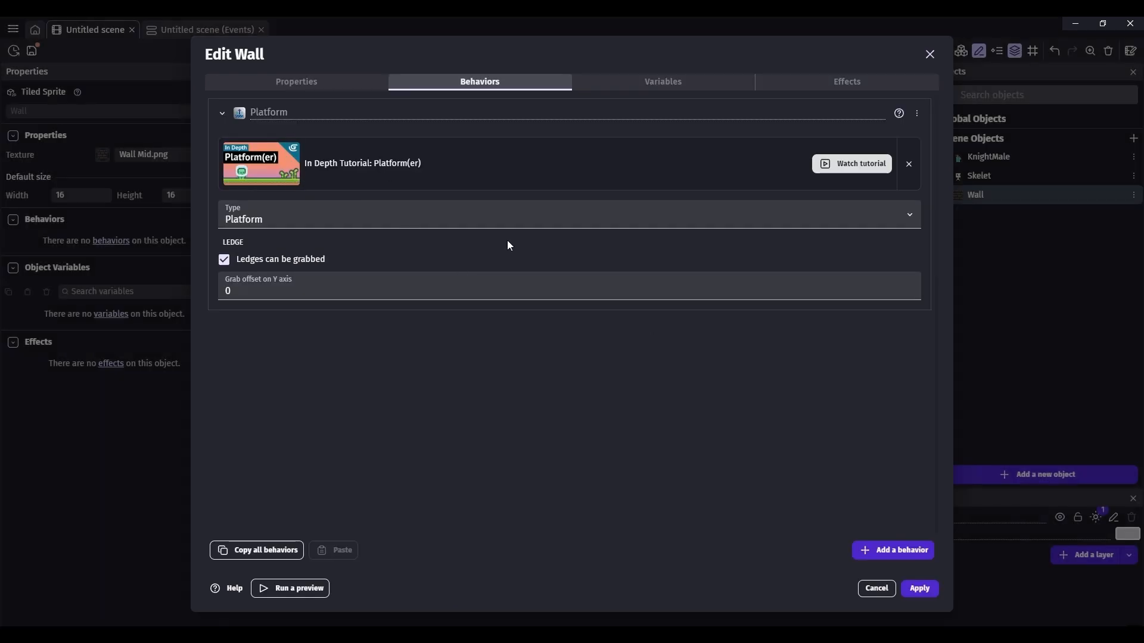
left_click(919, 589)
- Preview the scene and test the knight moving both ways and jumping on the wall platform
left_click(540, 51)
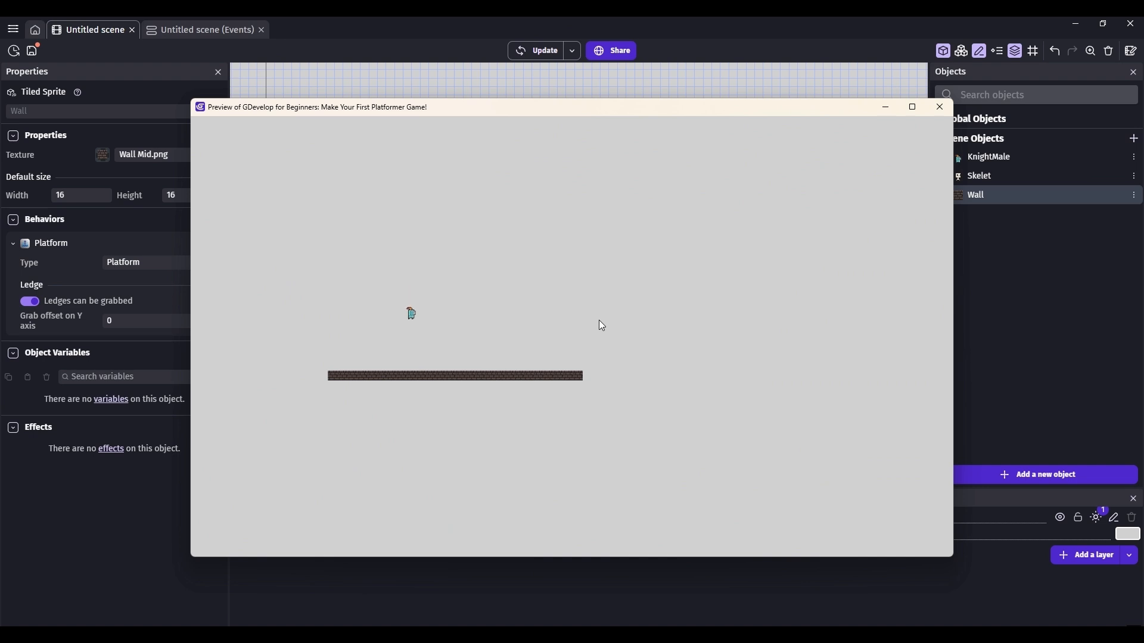
key("Right")
key("space")
key("Left")
key("space")
key("Left")
key("Right")
left_click(940, 107)
- Run the preview a second time, jumping with the knight to the right and left, and close it
left_click(470, 264)
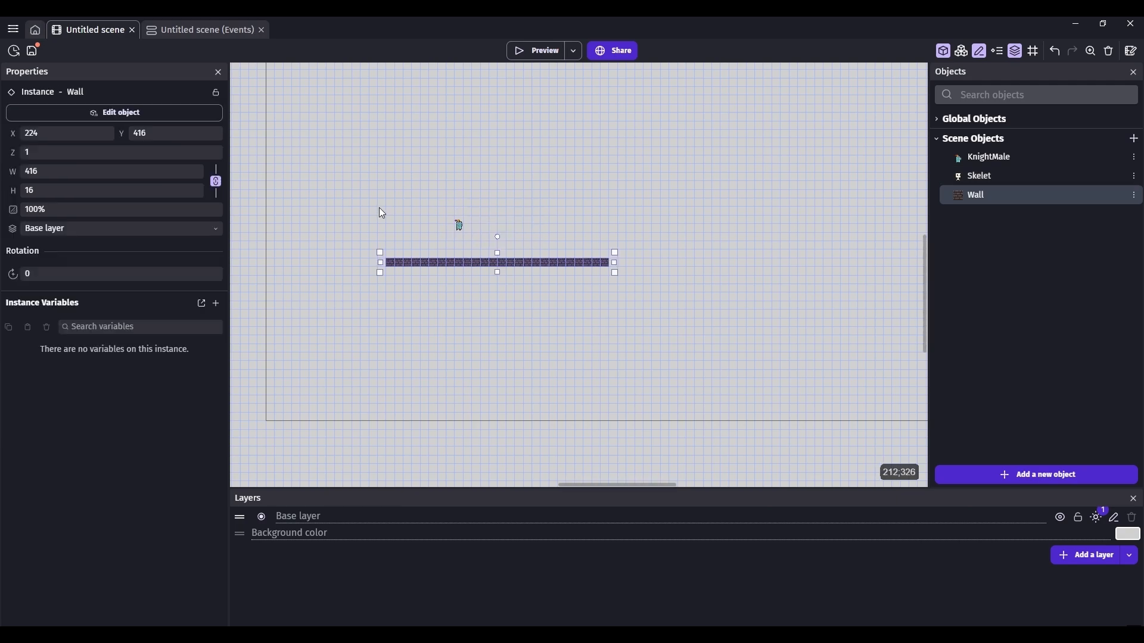
left_click(536, 50)
key("Right")
key("space")
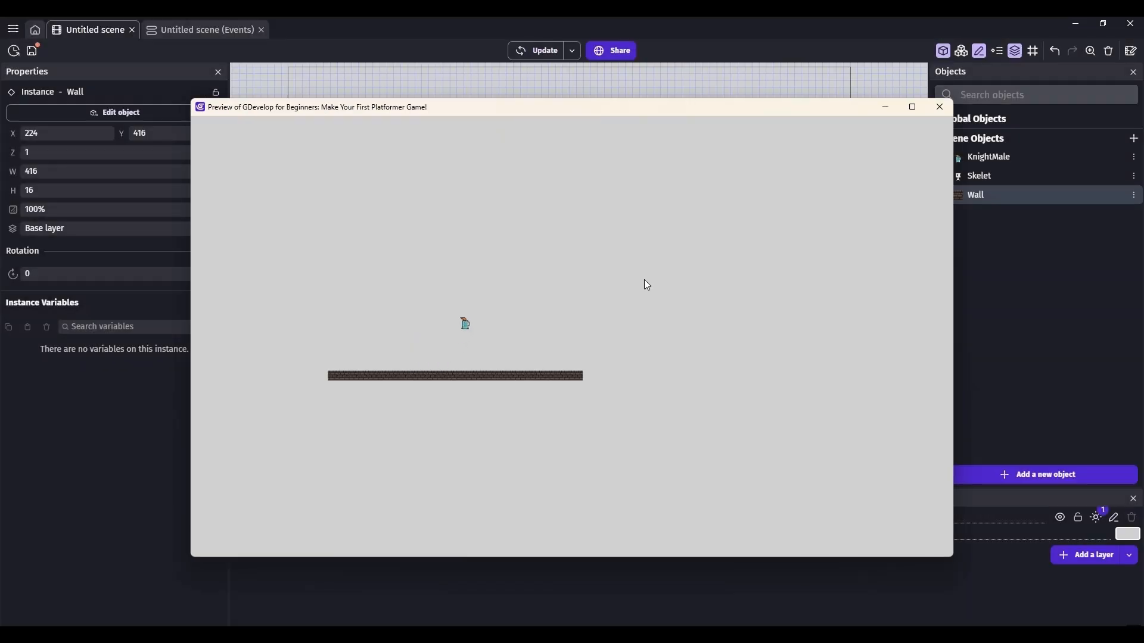
key("Left")
key("space")
left_click(940, 107)
- Add an event that centers the camera on KnightMale on the base layer, and preview it by moving the knight
left_click(236, 31)
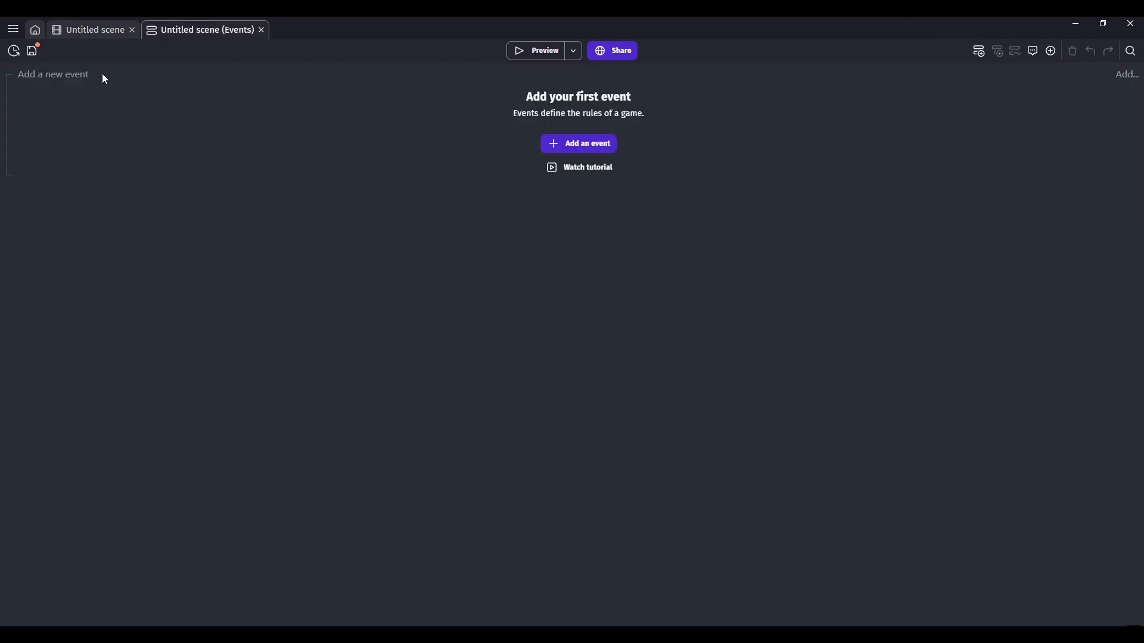
left_click(66, 76)
left_click(445, 73)
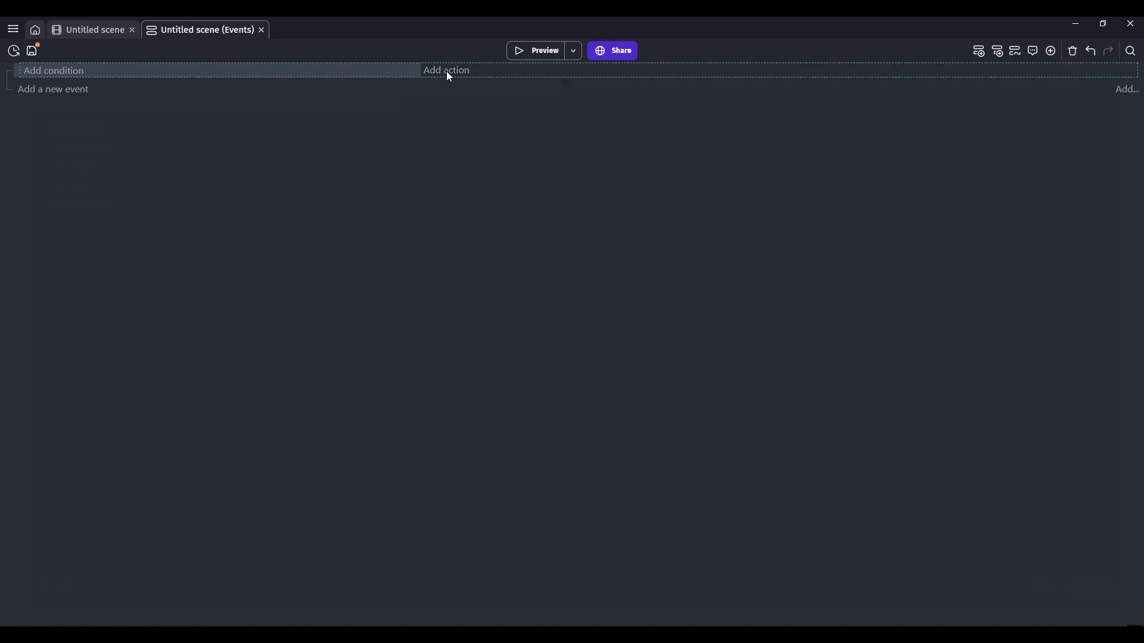
type("camre")
key("BackSpace")
key("BackSpace")
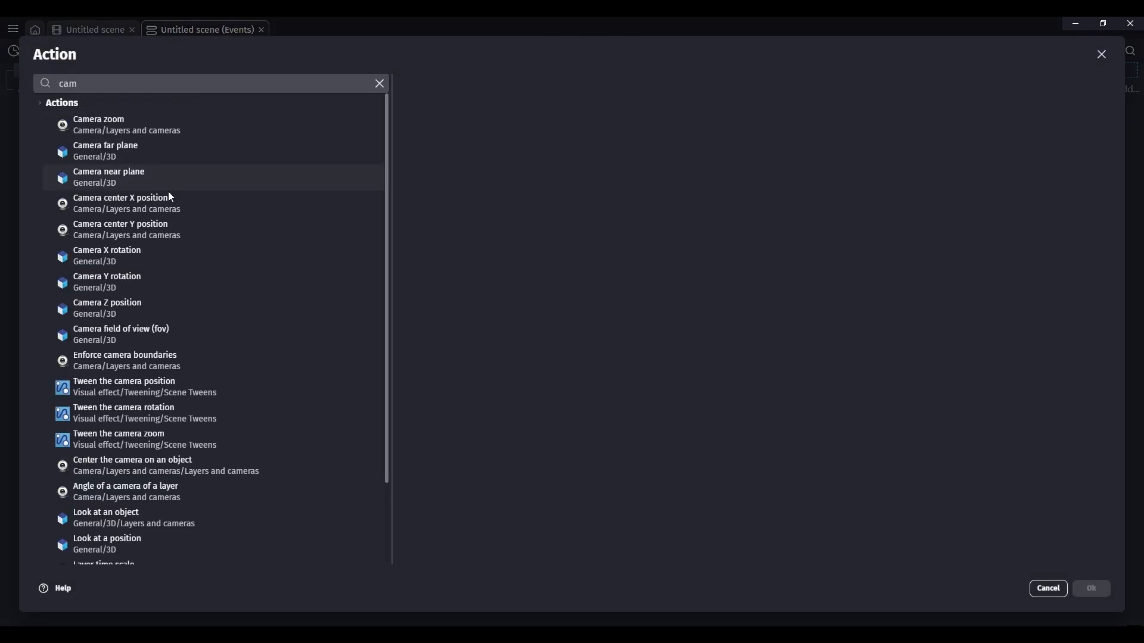
left_click(180, 466)
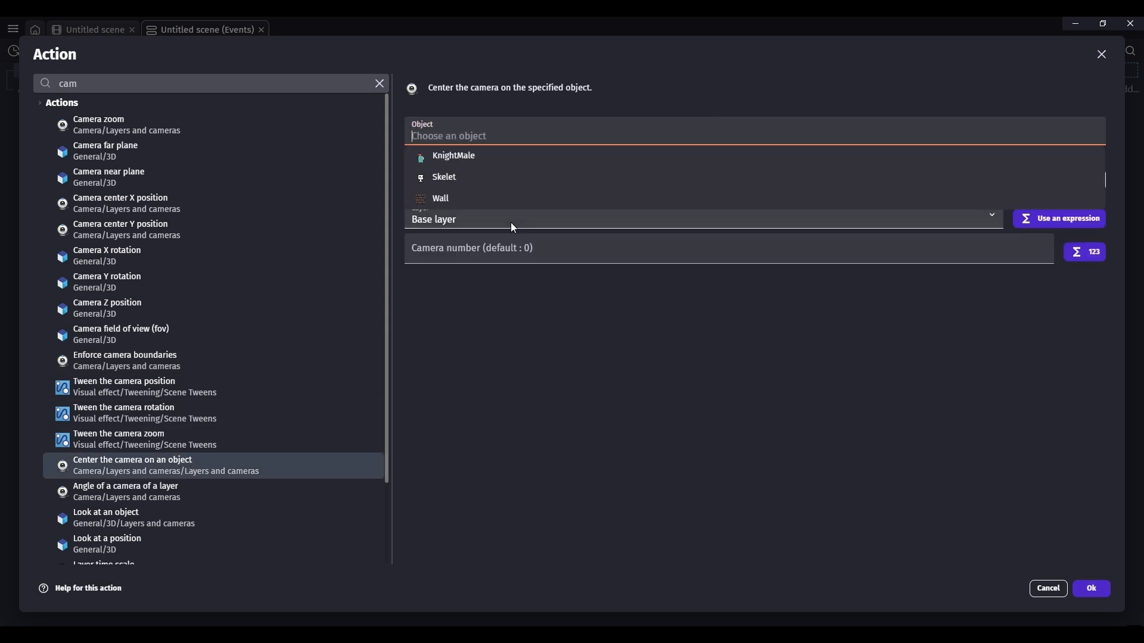
left_click(463, 155)
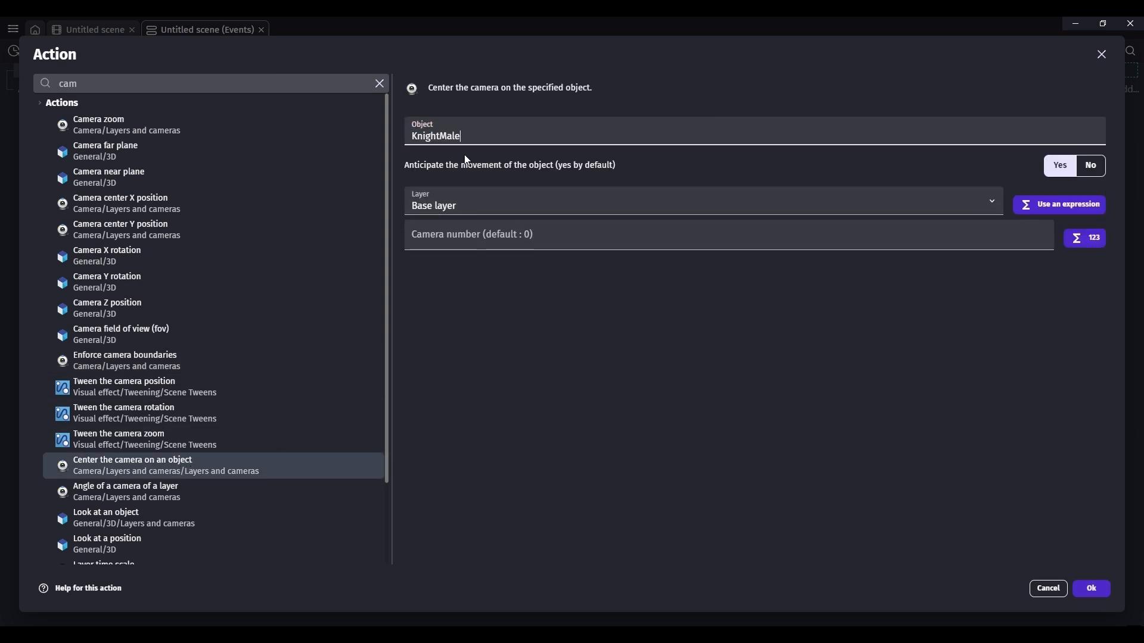
left_click(1091, 589)
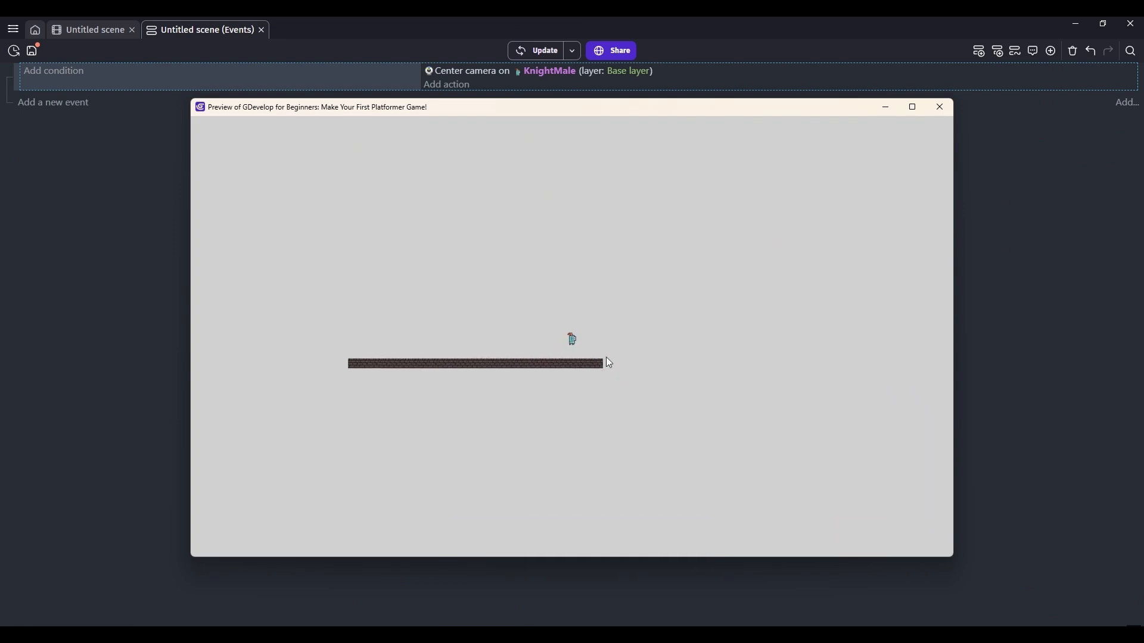
key("Right")
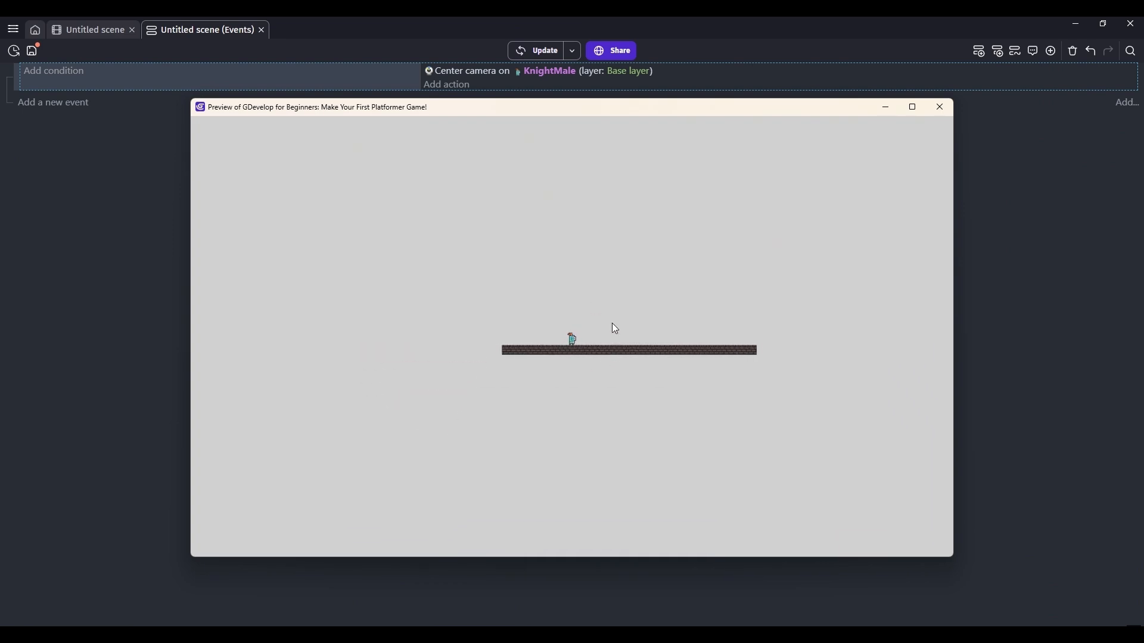
left_click(941, 109)
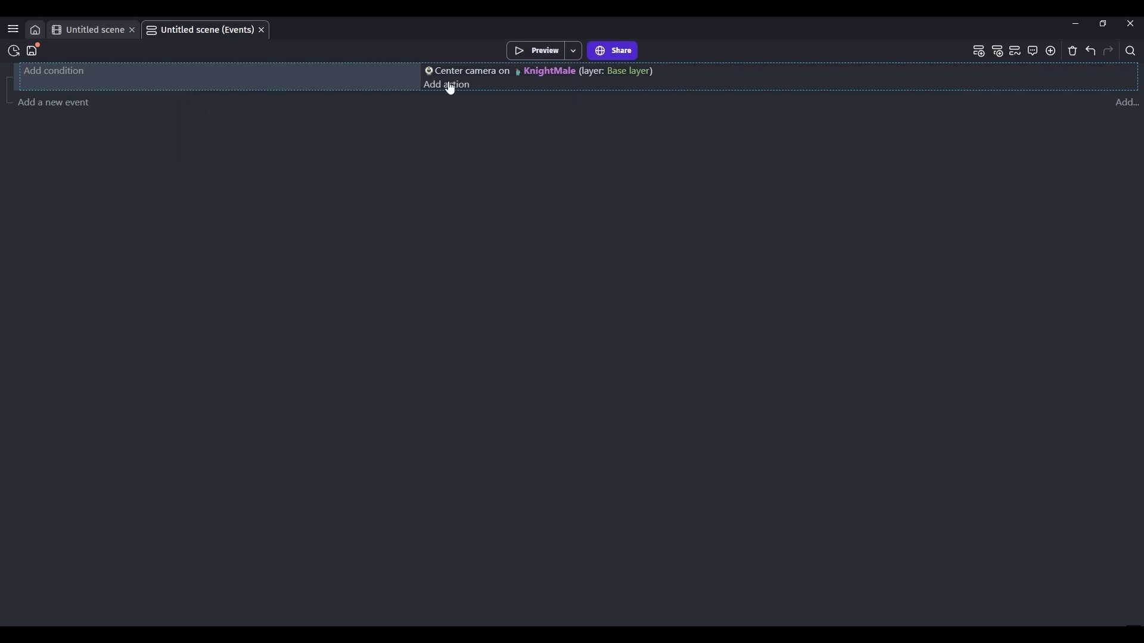
- Add a Camera zoom action with value 2 on the base layer to the camera event
left_click(449, 87)
type("cam")
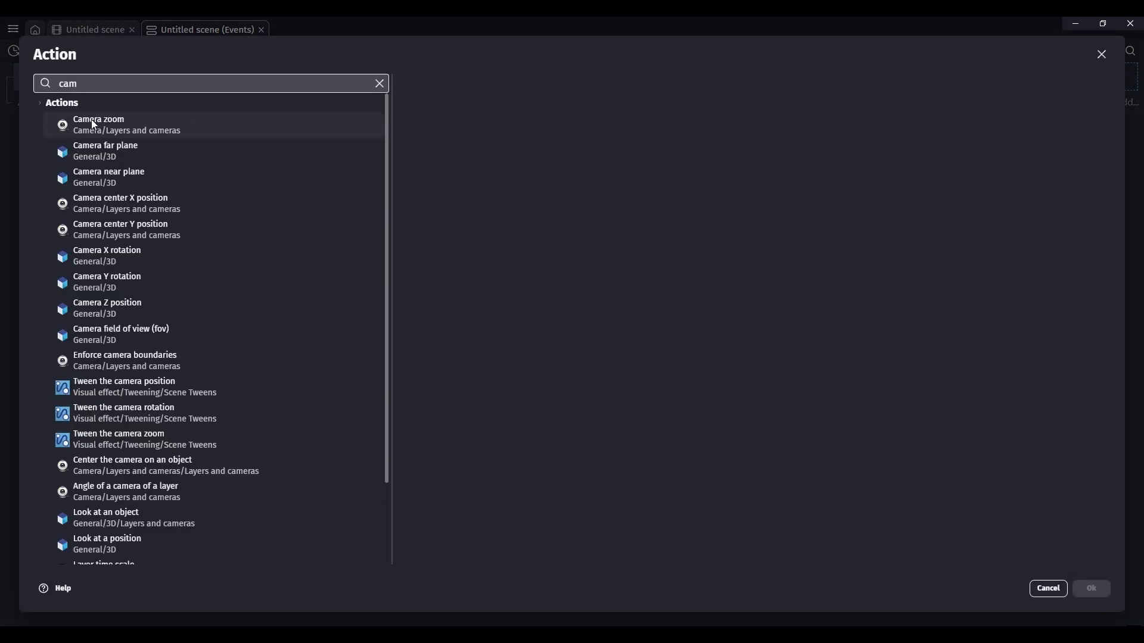
left_click(94, 125)
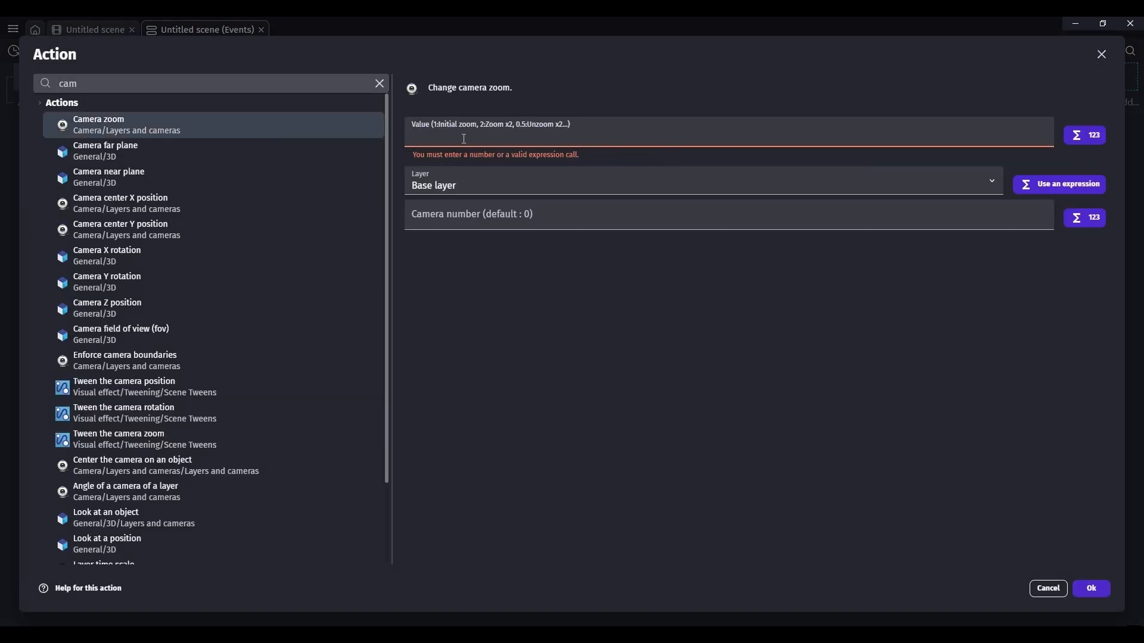
type("0.")
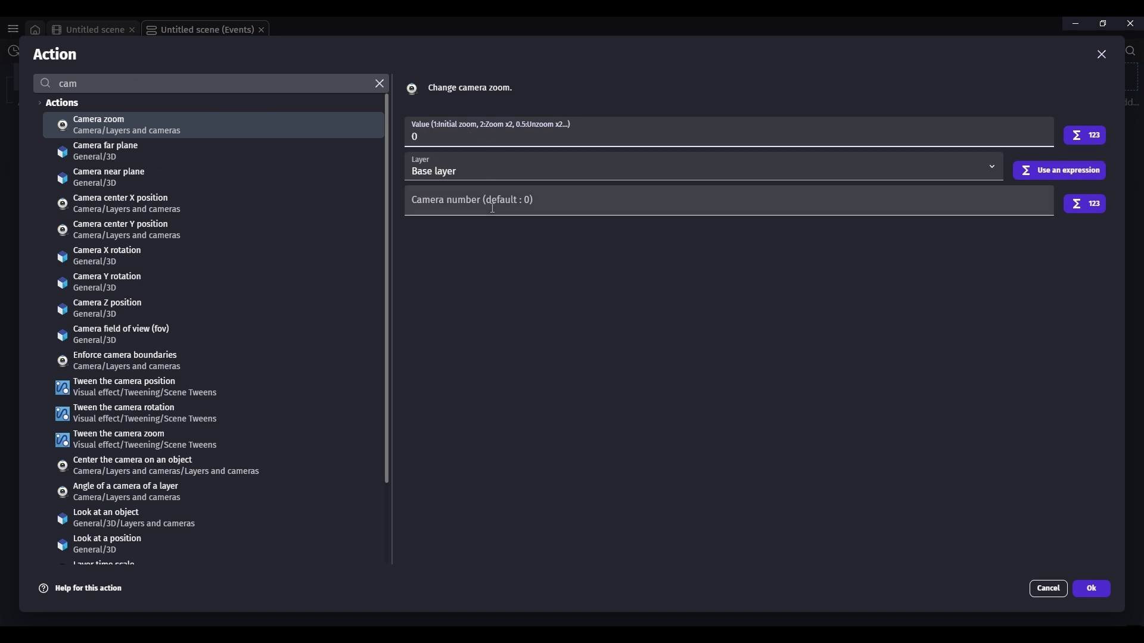
left_click(1092, 589)
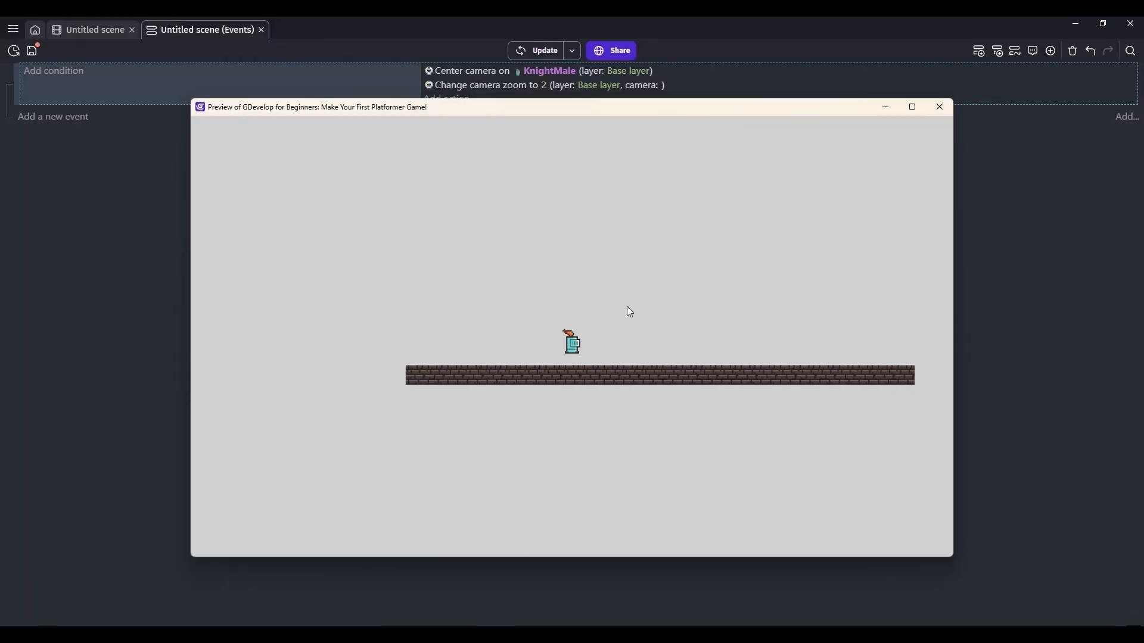
- Test the zoomed camera in the preview by moving the knight both ways and jumping, and close the preview
key("Right")
key("Right")
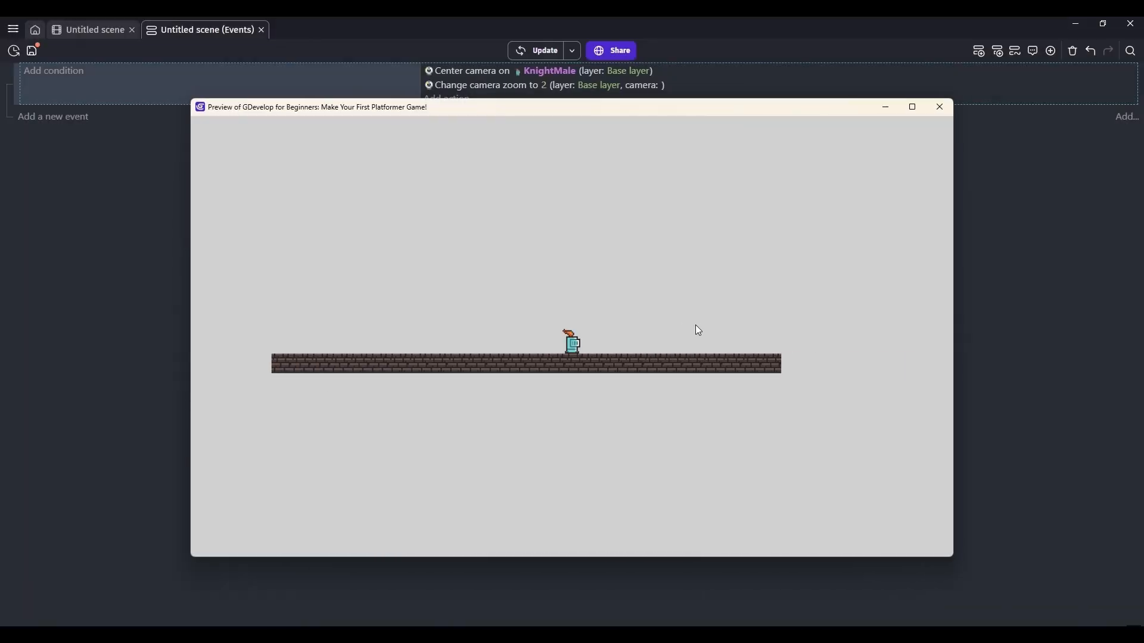
key("Left")
key("Right")
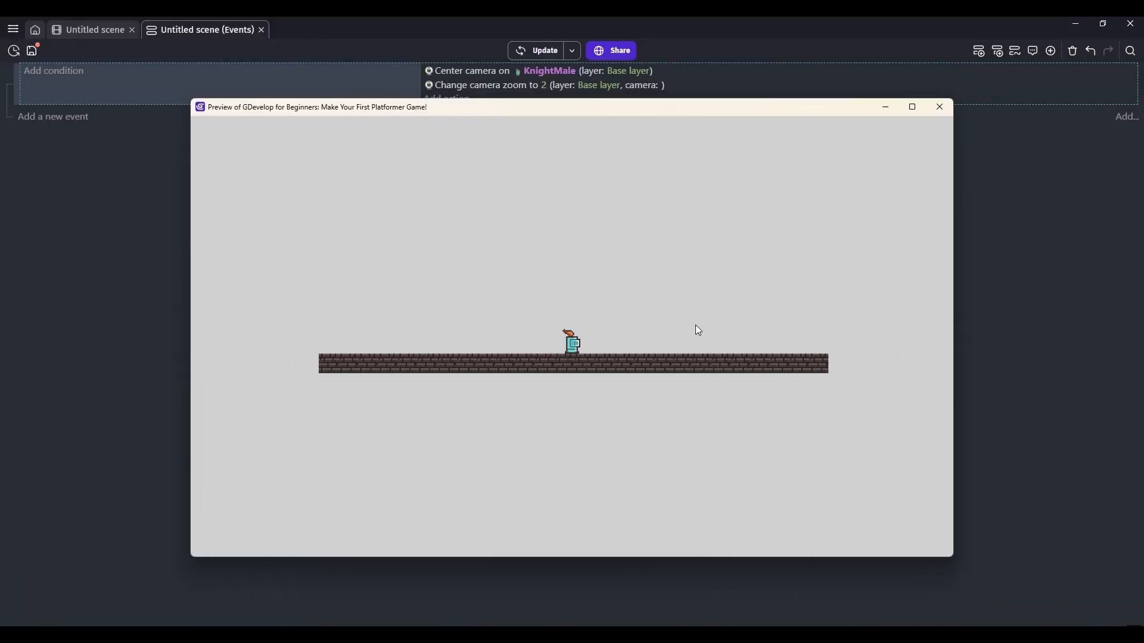
key("Right")
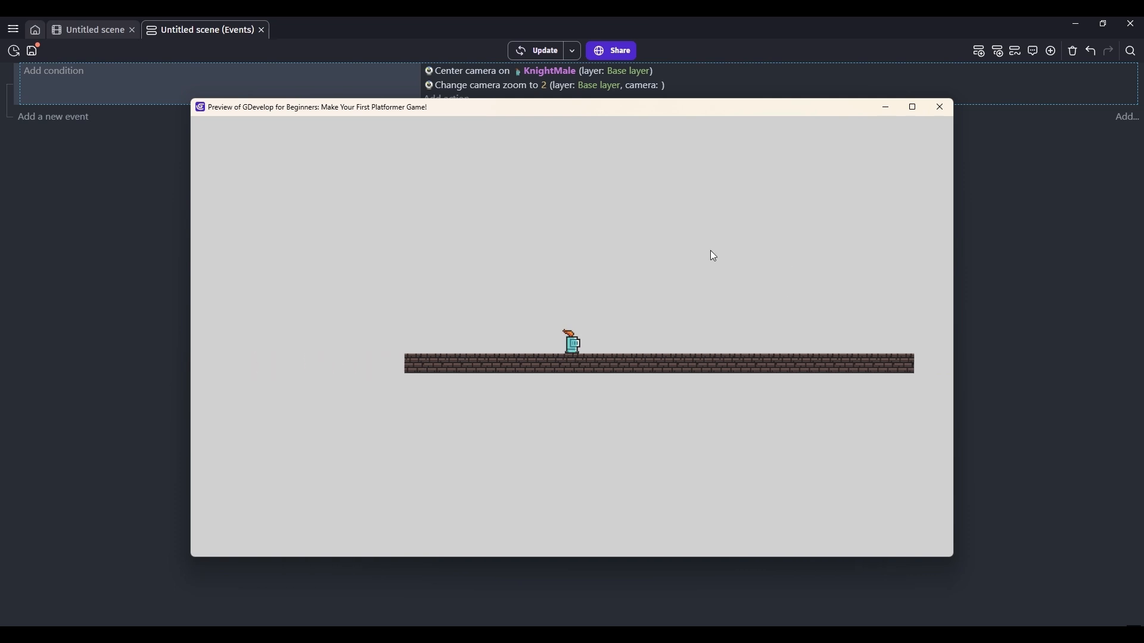
key("space")
key("Left")
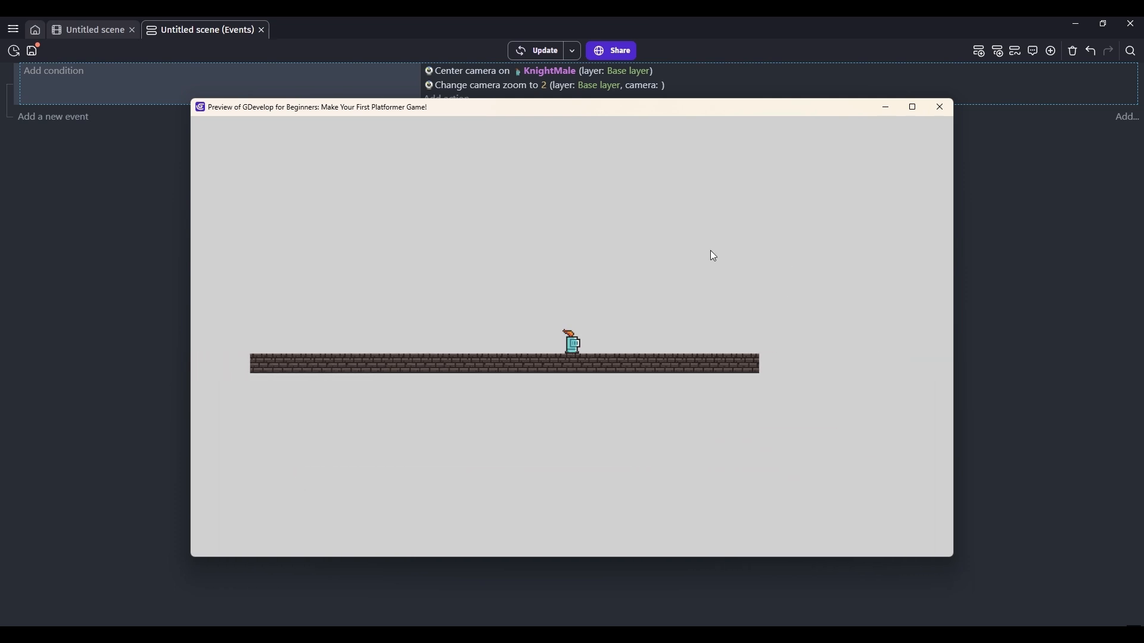
key("Right")
key("Left")
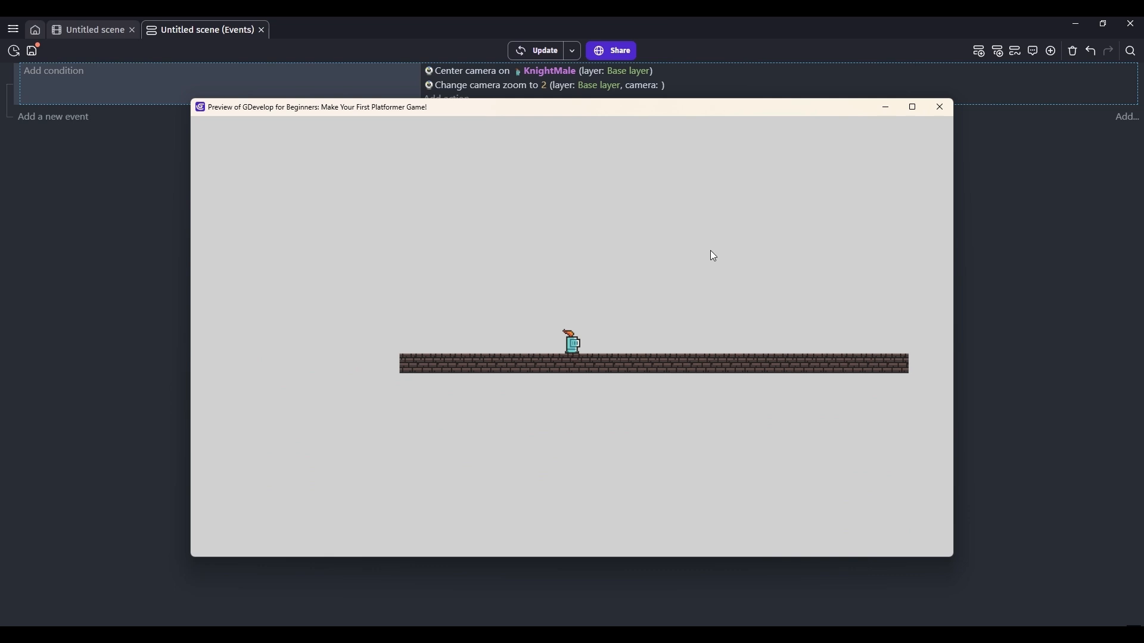
key("Right")
key("Left")
key("Right")
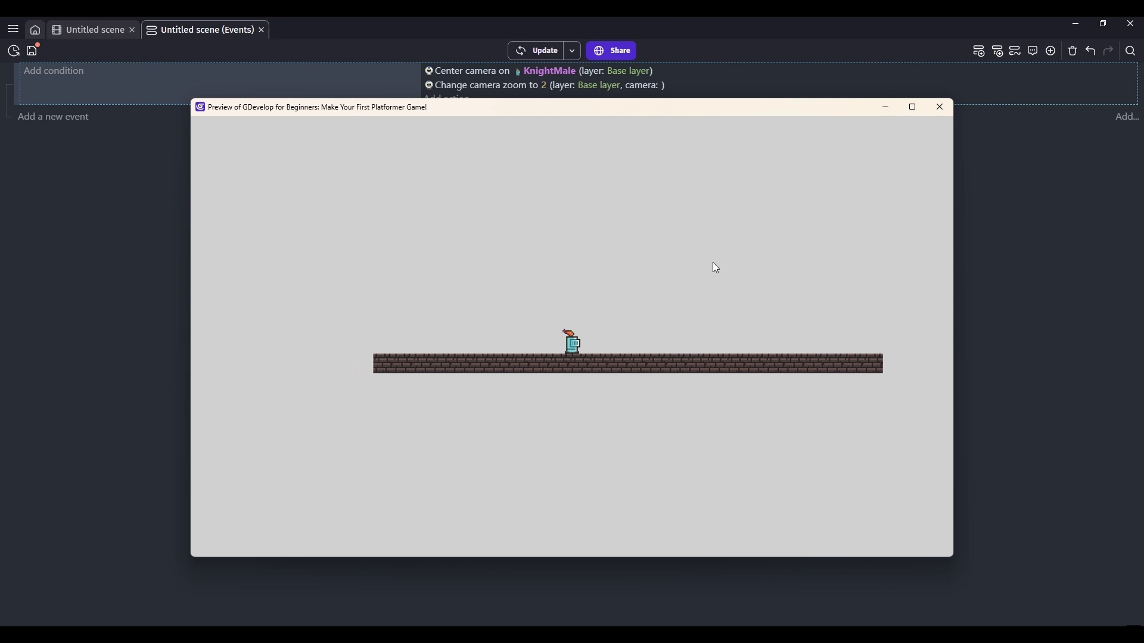
key("Left")
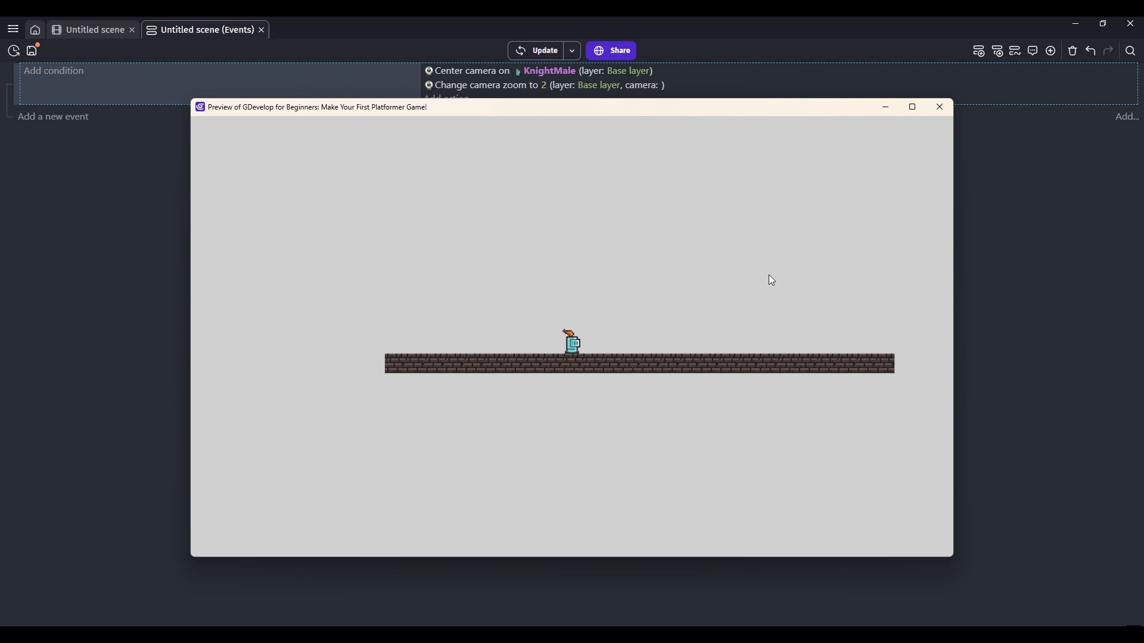
left_click(942, 107)
- Add a second event with the platformer-state condition that KnightMale is moving
left_click(59, 117)
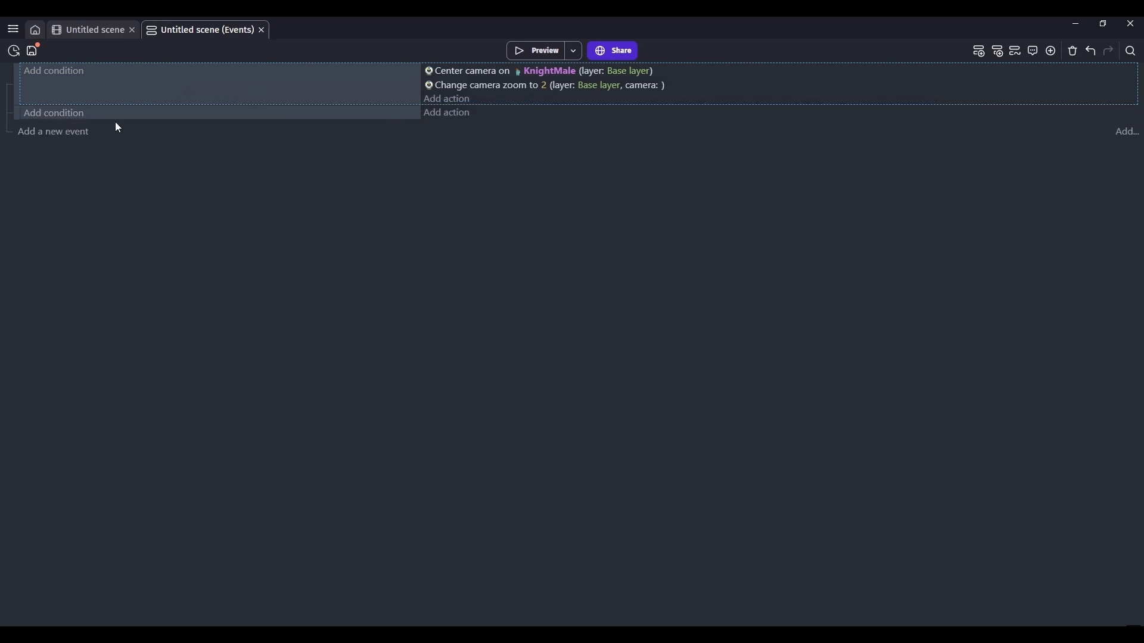
left_click(69, 113)
type("is moving")
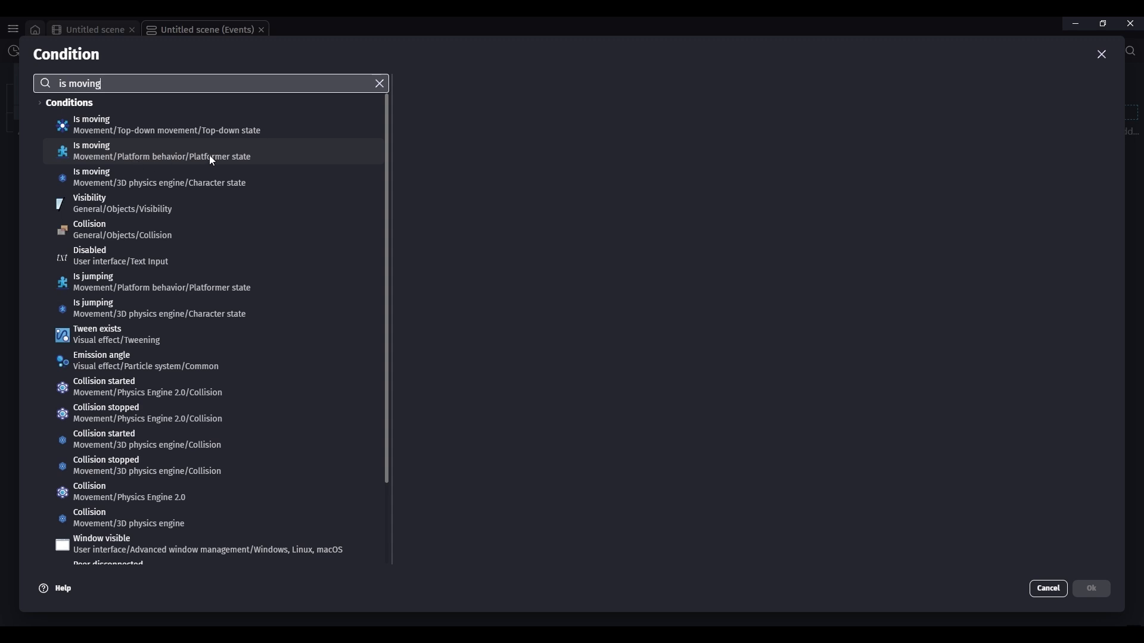
left_click(150, 156)
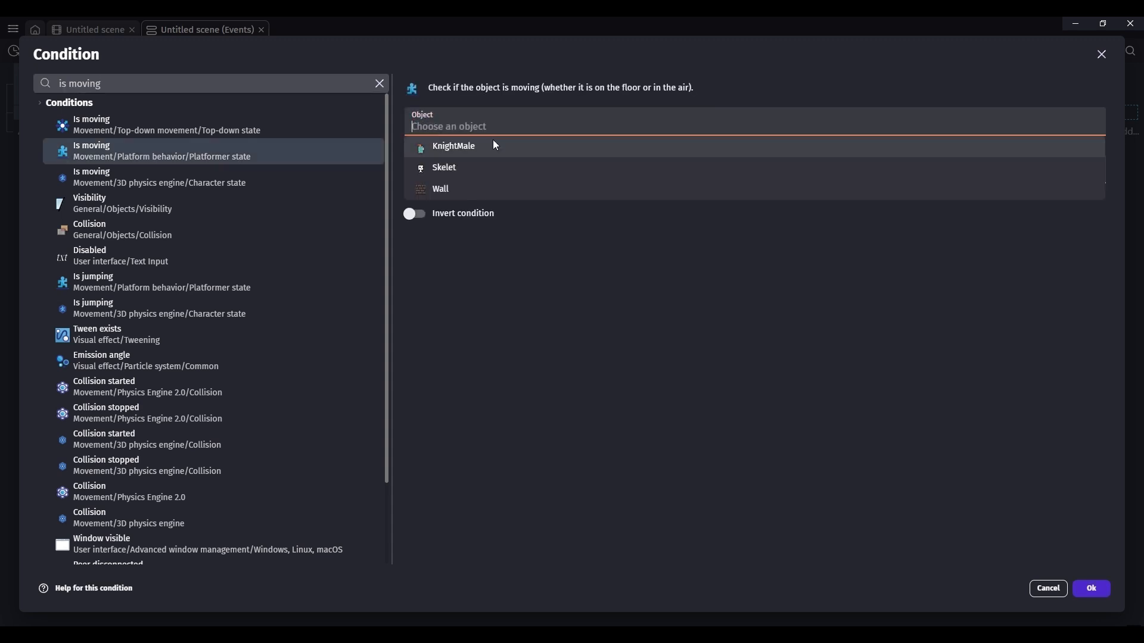
left_click(453, 150)
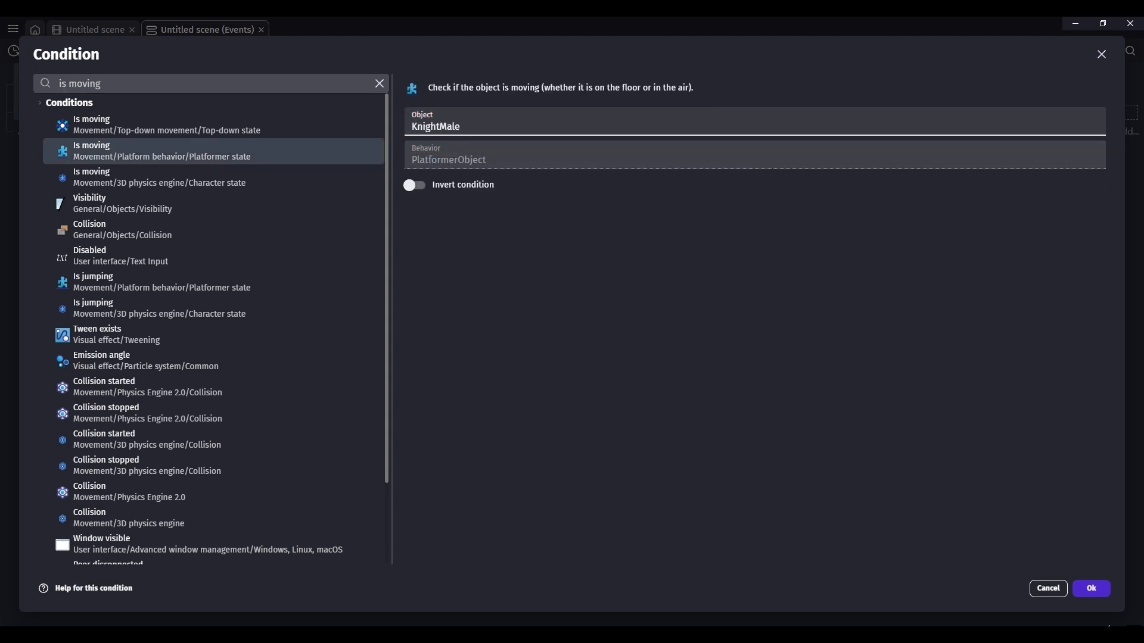
left_click(1091, 588)
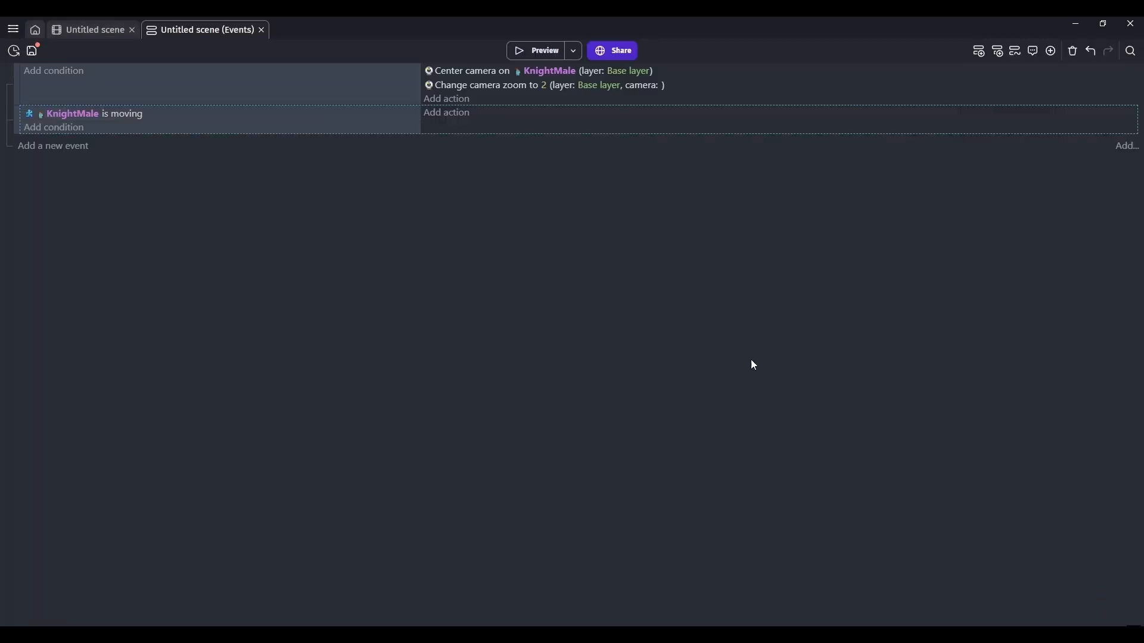
- Check the numbers and names of the animations in the KnightMale object's properties
left_click(118, 30)
double_click(983, 160)
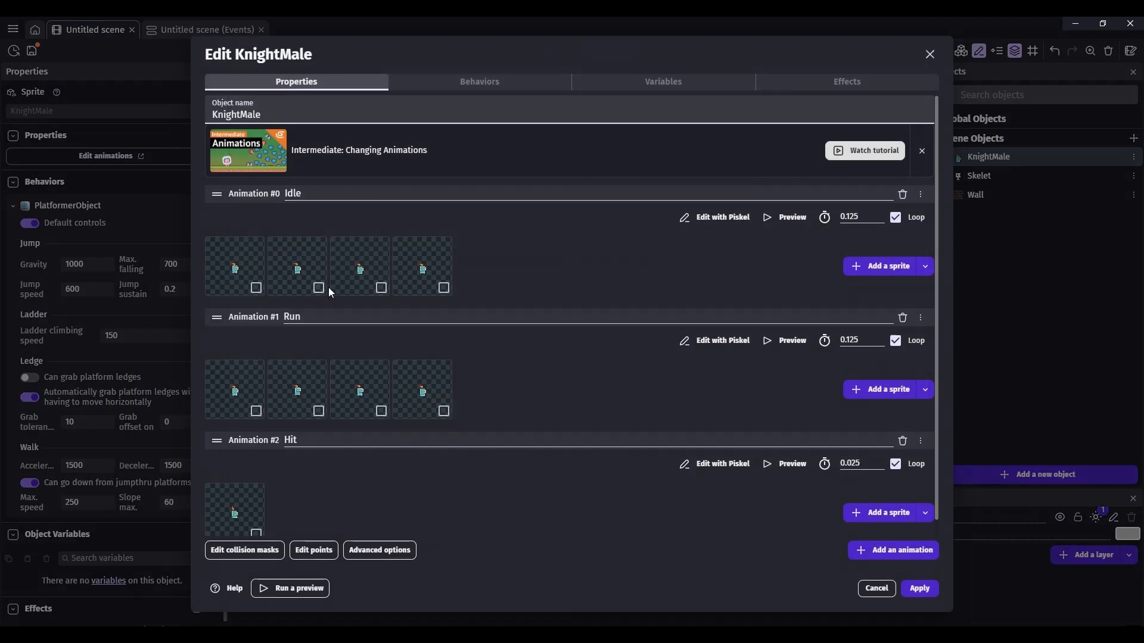
scroll(328, 287, "down", 1)
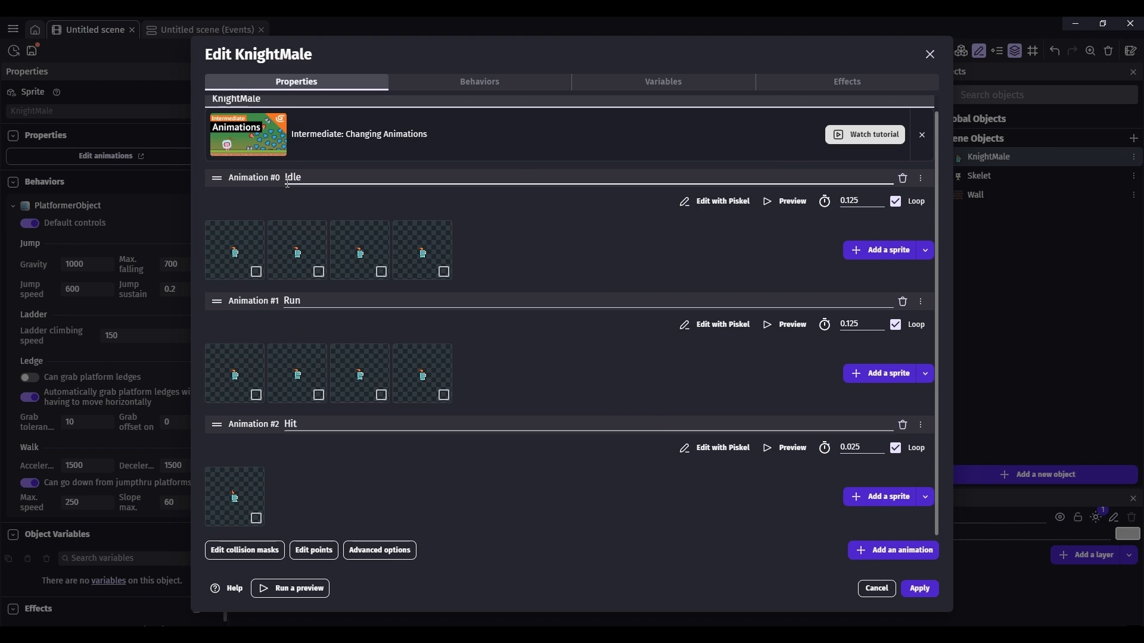
left_click(928, 592)
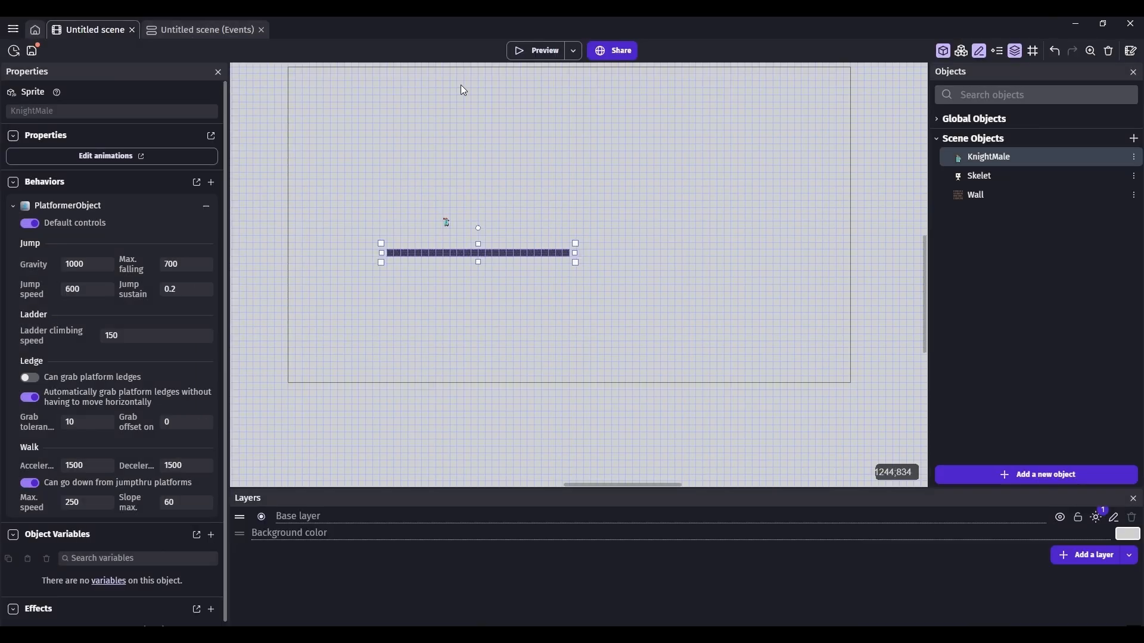
- Invert the "KnightMale is moving" condition in the second event
left_click(208, 31)
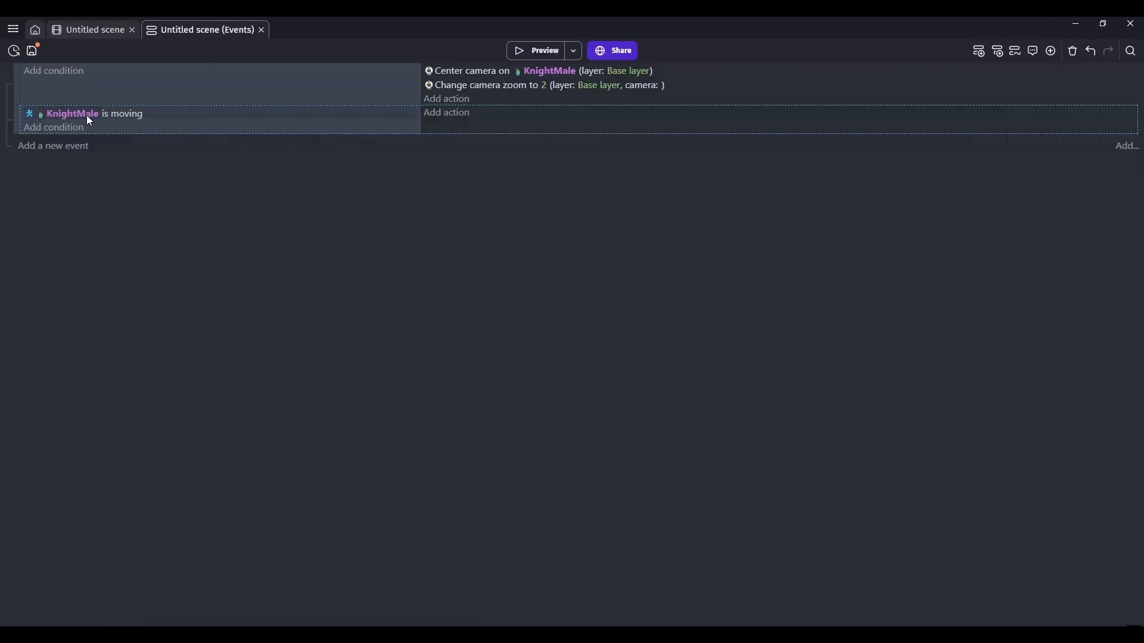
right_click(170, 117)
left_click(207, 176)
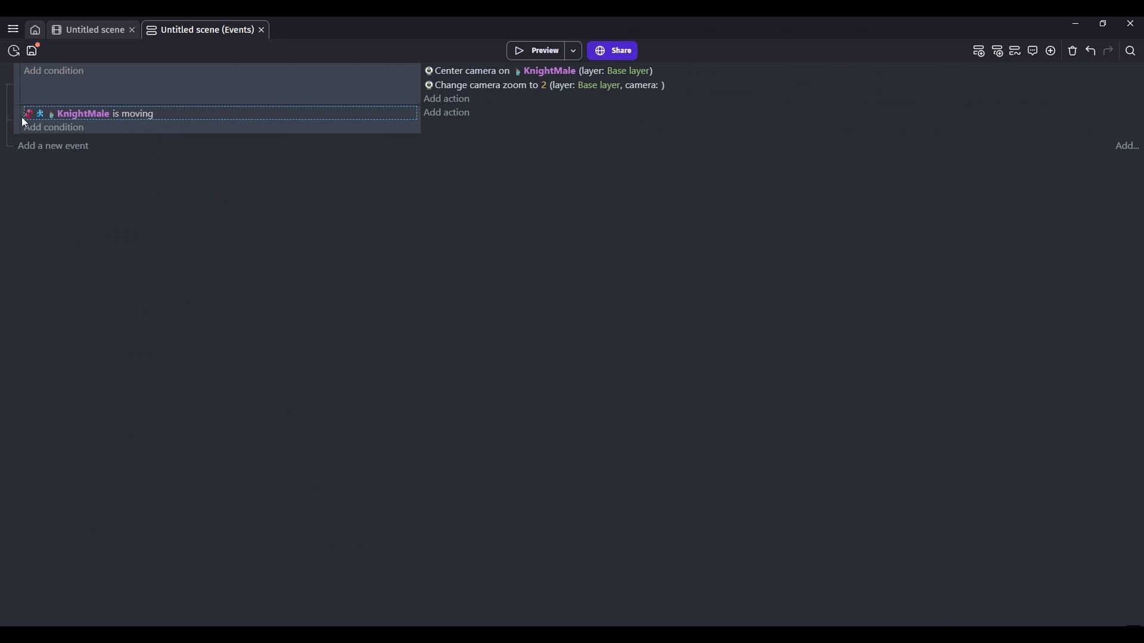
- Add an Animation (by number) action to the second event that sets KnightMale's animation to 0
left_click(444, 114)
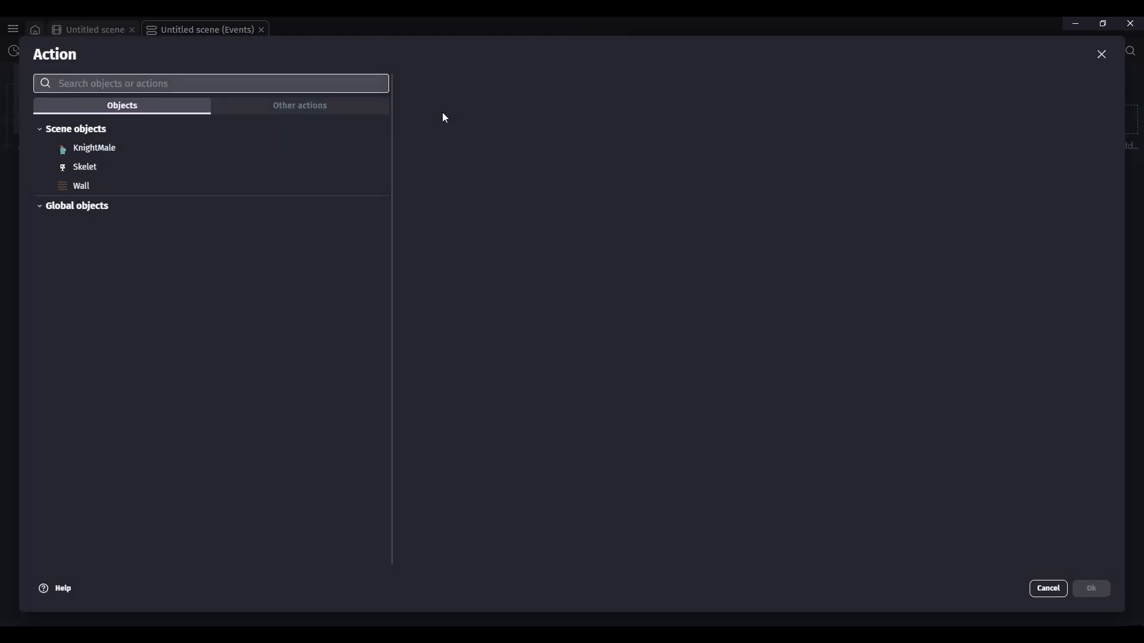
type("anm")
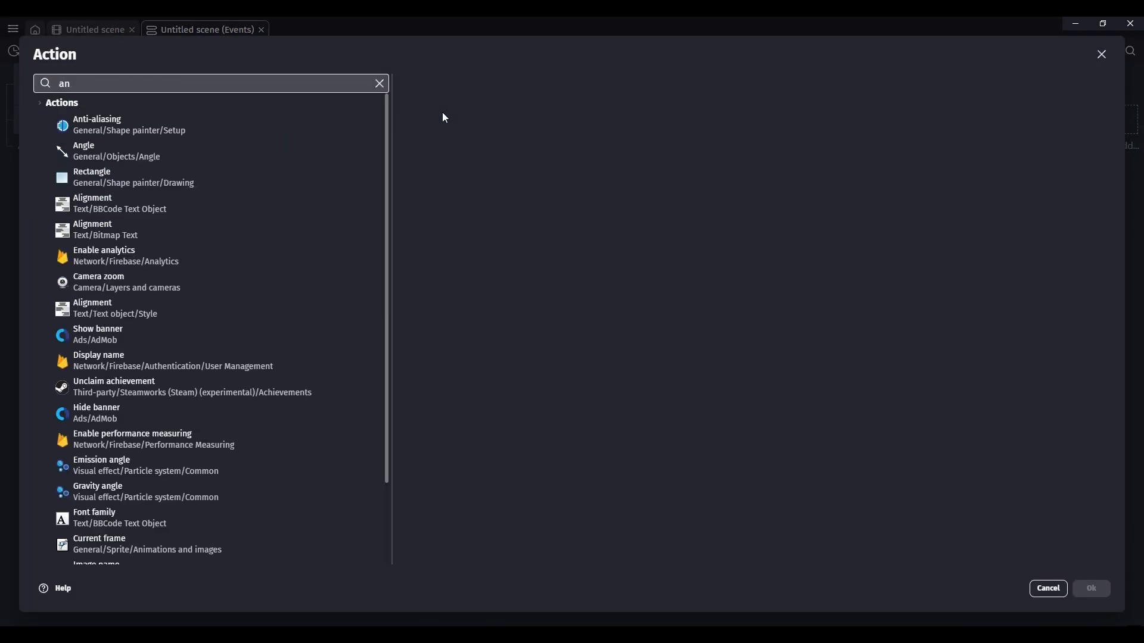
type("ation")
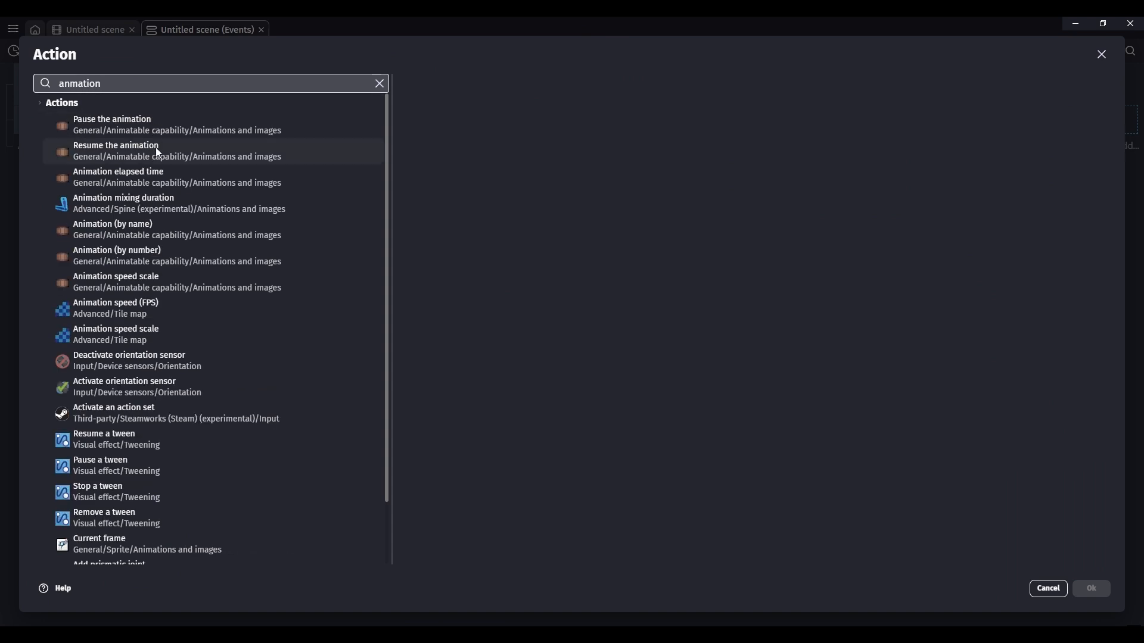
left_click(171, 255)
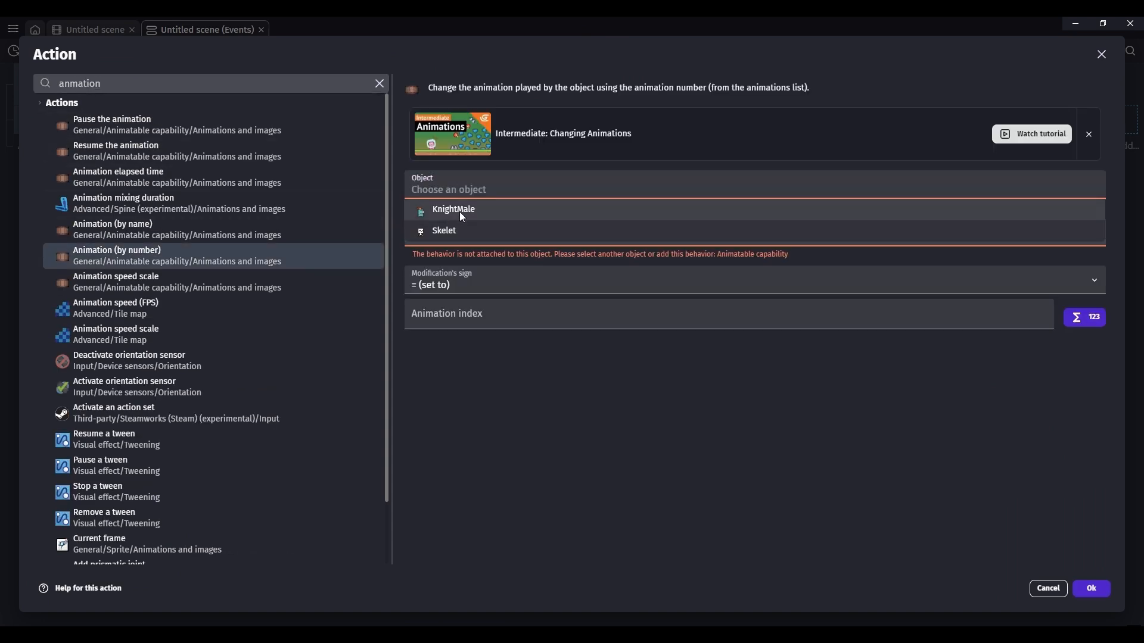
left_click(459, 212)
left_click(459, 279)
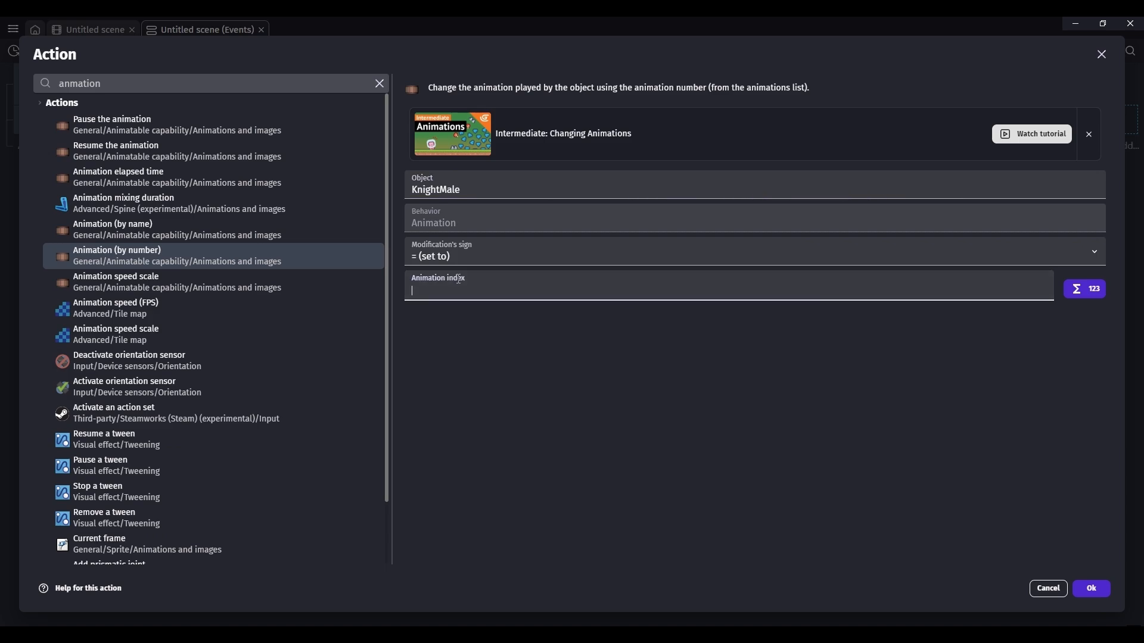
left_click(1079, 588)
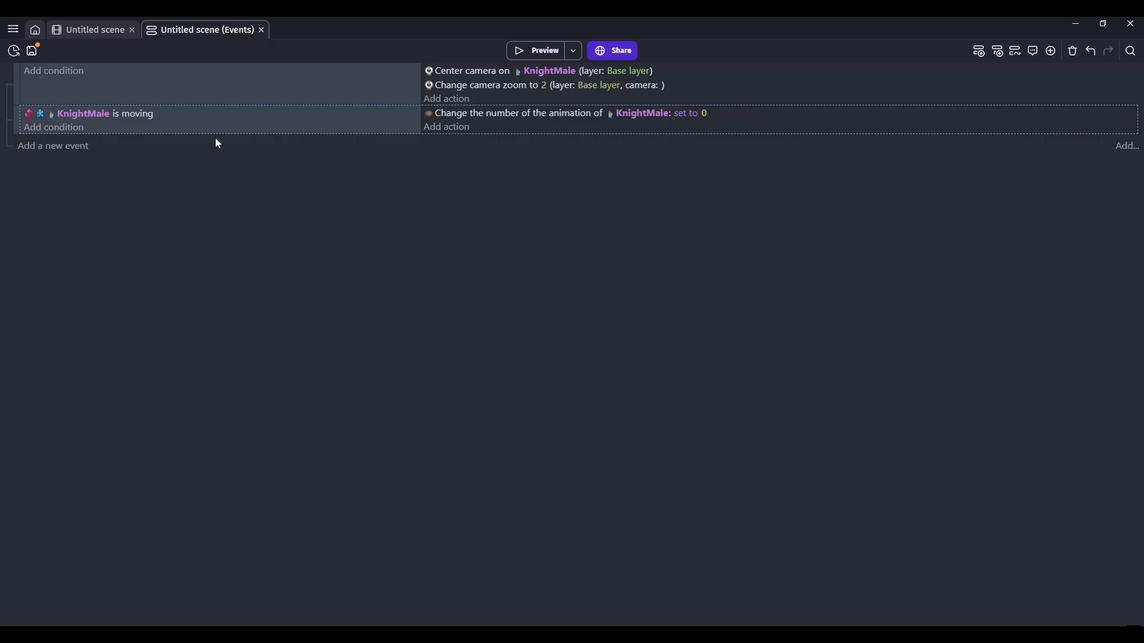
- Duplicate the not-moving event, remove the inversion from the copied KnightMale condition, and set the copy's animation number to 1
key("ctrl+v")
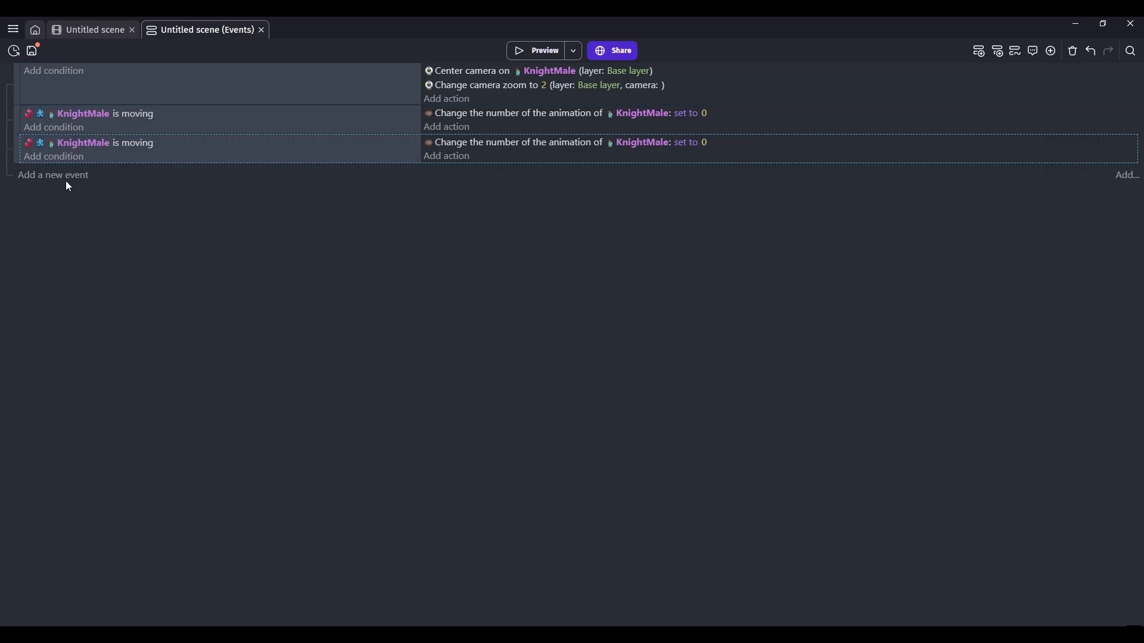
right_click(158, 146)
left_click(207, 209)
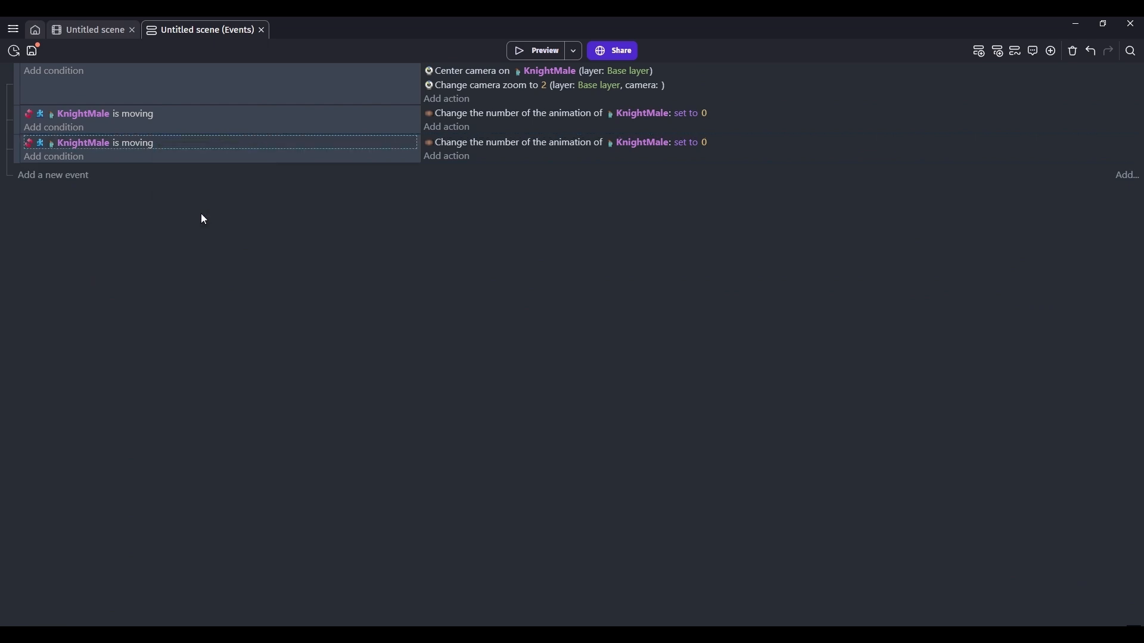
left_click(707, 142)
type("1")
left_click(588, 333)
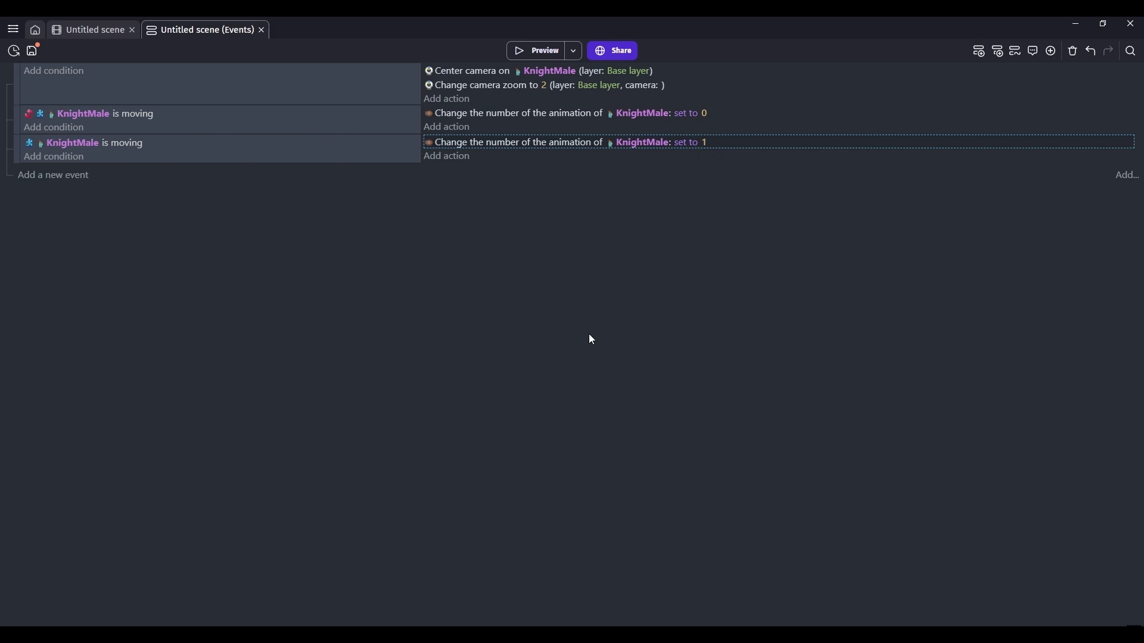
- Preview the game and walk the knight back and forth along the platform to test the idle and moving animations
left_click(541, 49)
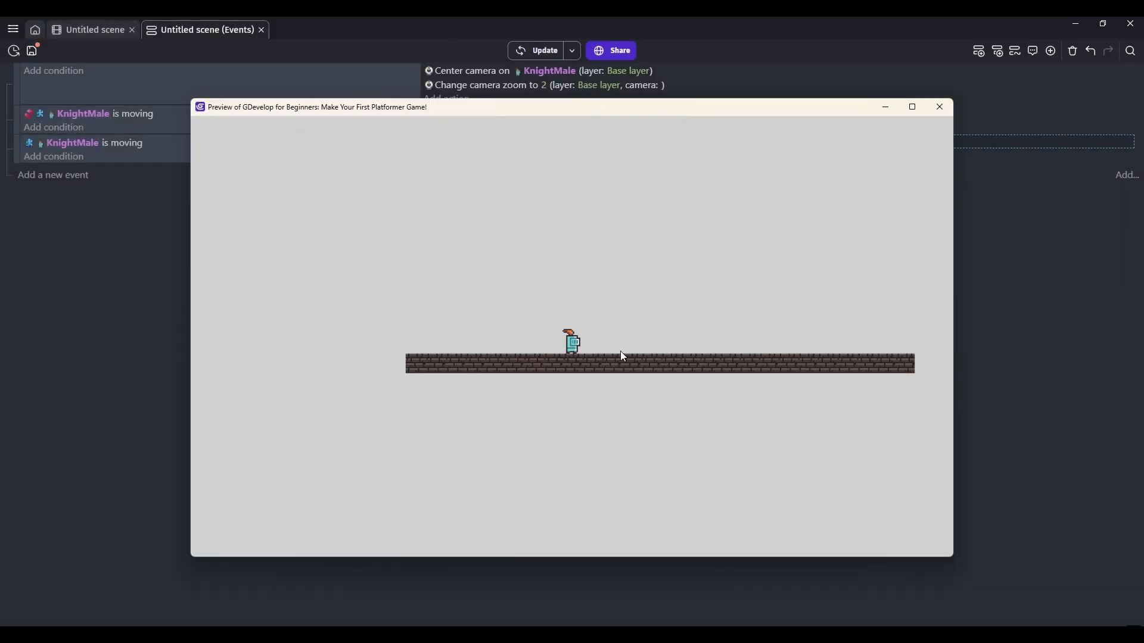
key("Right")
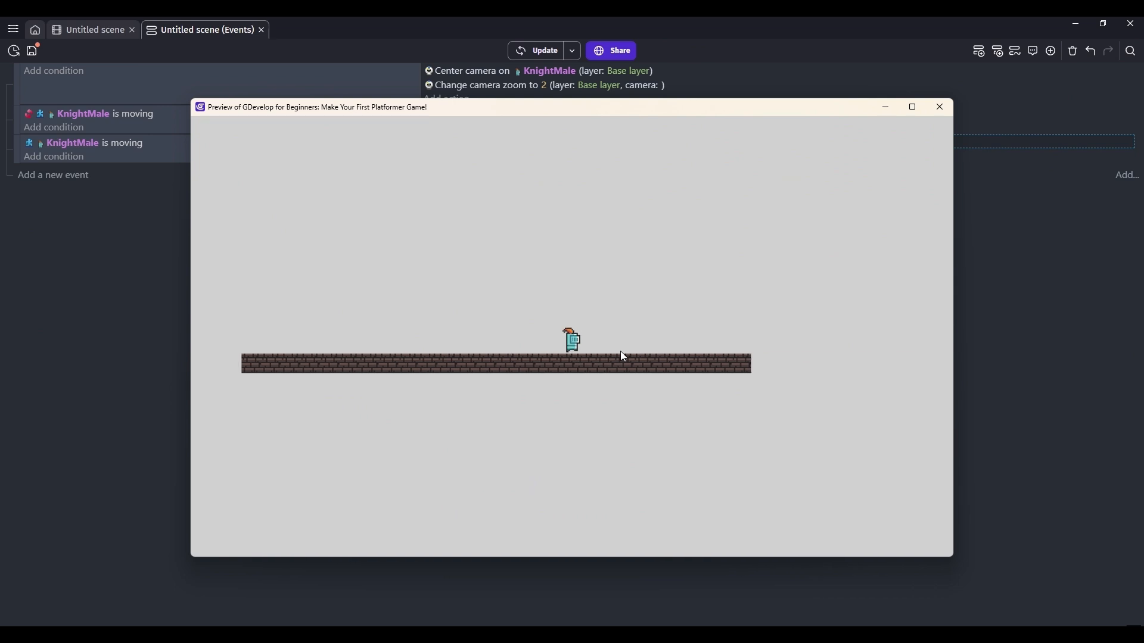
key("Left")
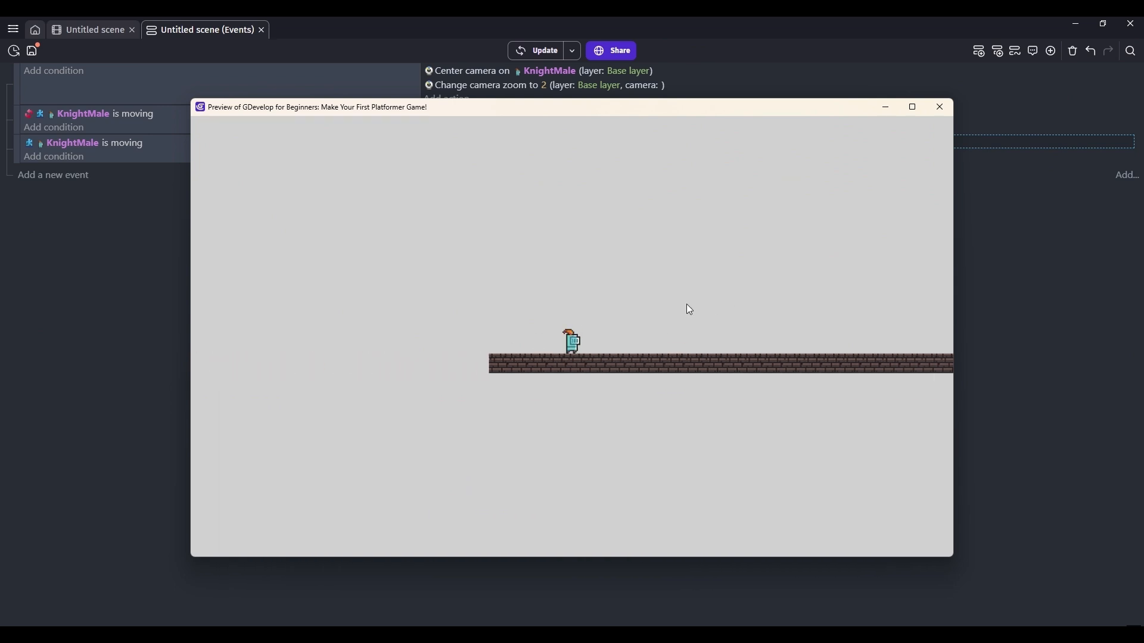
key("Right")
key("Left")
key("Right")
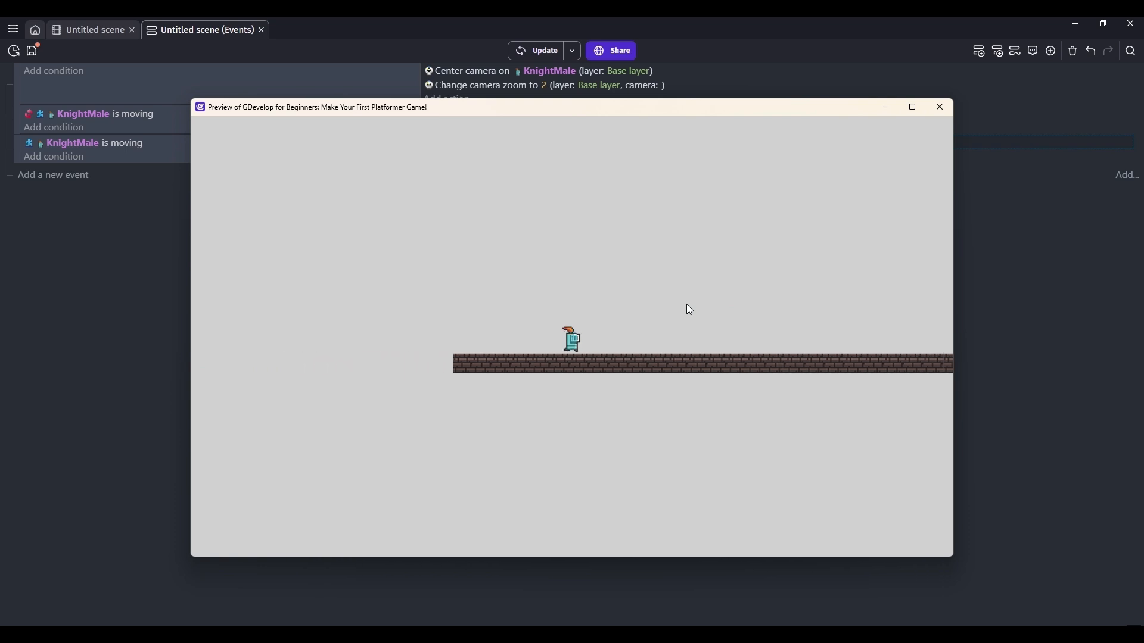
key("Left")
key("Right")
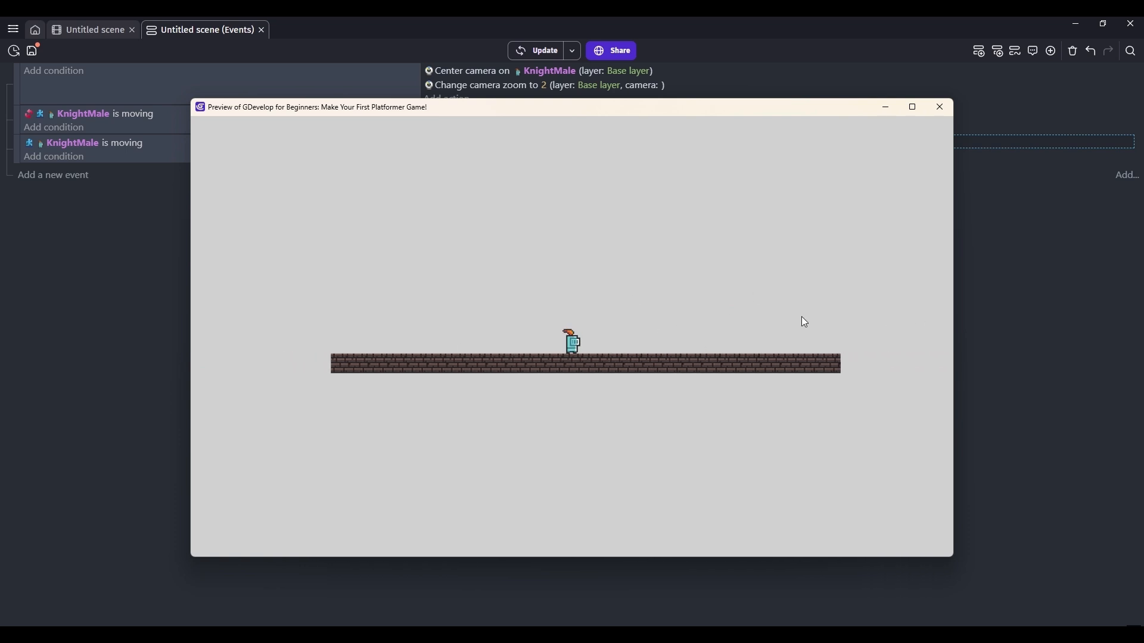
left_click(947, 111)
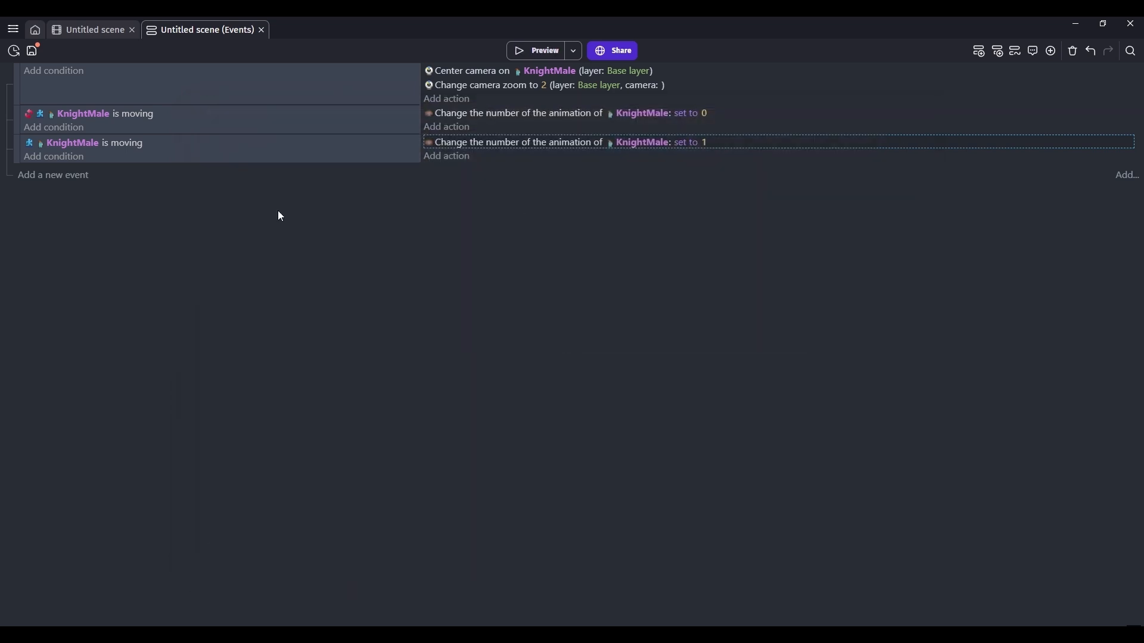
- Add a new event with a Key pressed condition that checks the Left key
left_click(53, 176)
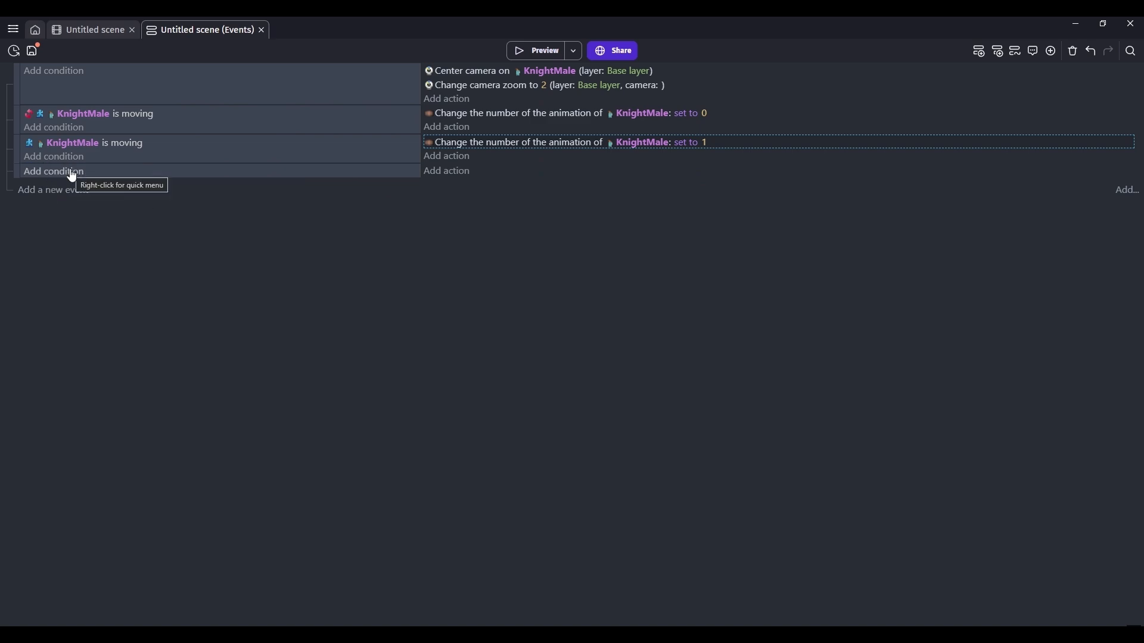
left_click(72, 173)
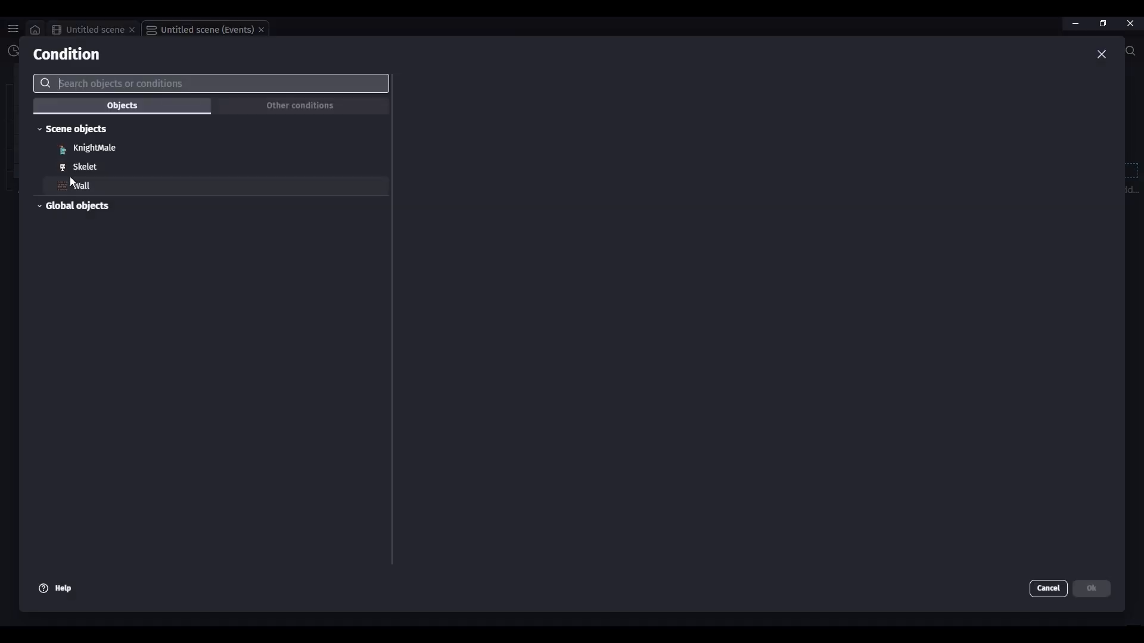
type("key press")
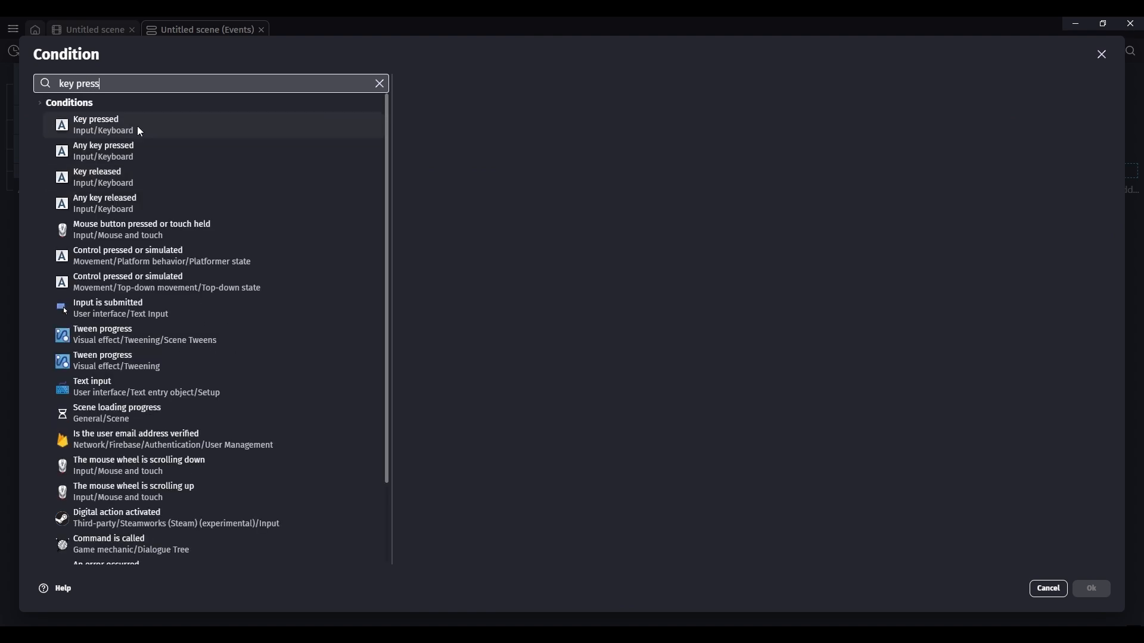
left_click(137, 126)
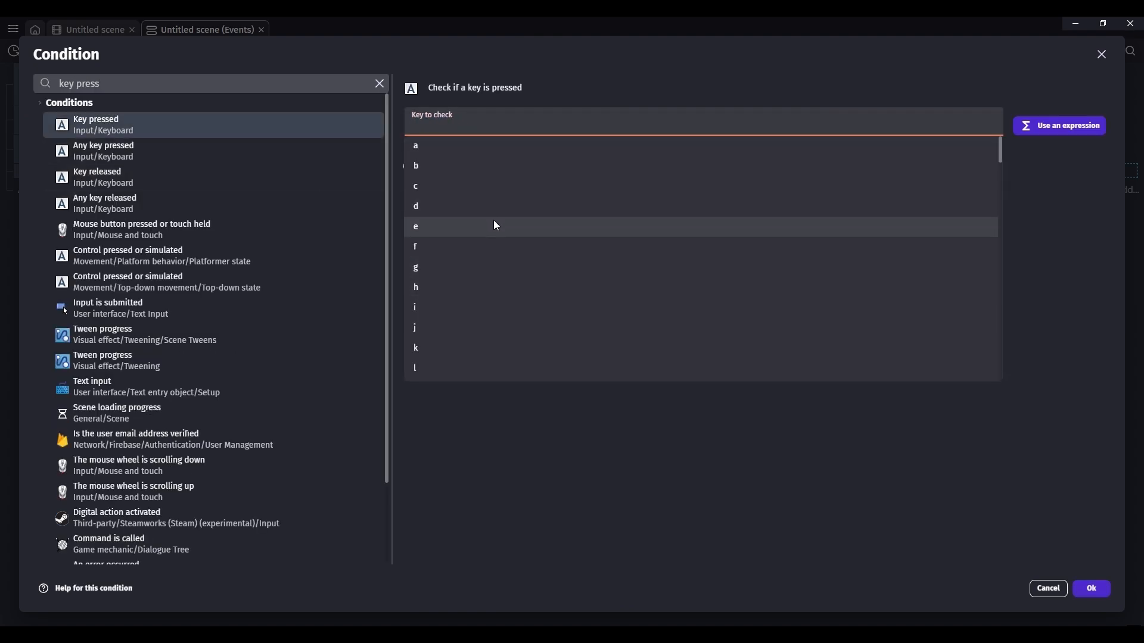
type("left")
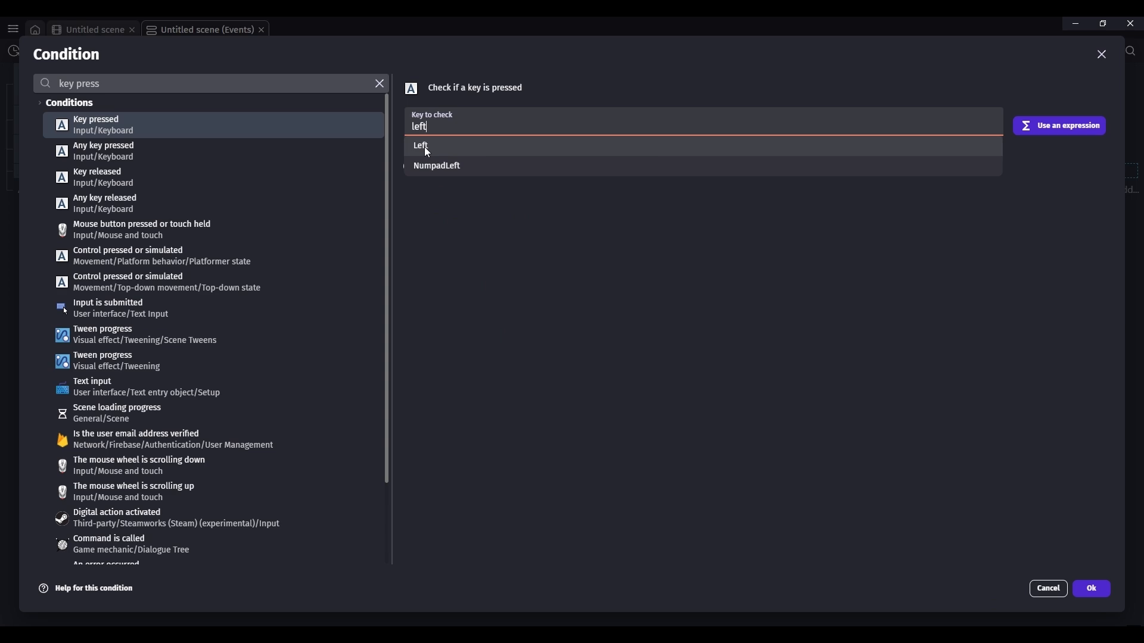
left_click(427, 150)
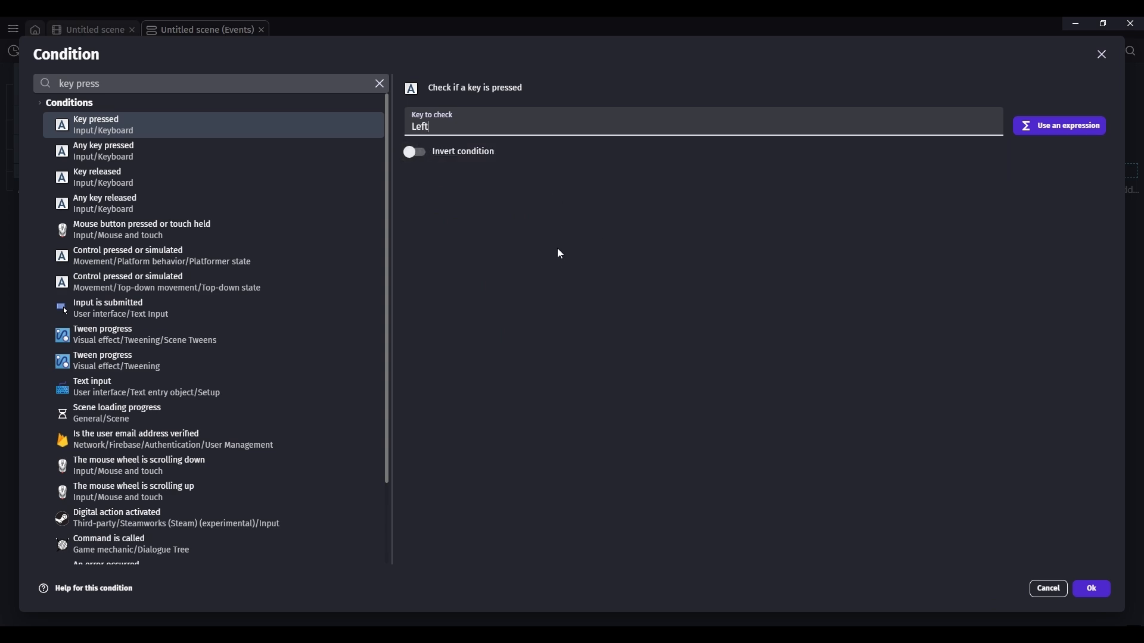
left_click(1094, 589)
- Add a Flip the object horizontally action for KnightMale to the Left key event, with flipping set to No
left_click(441, 174)
type("flip")
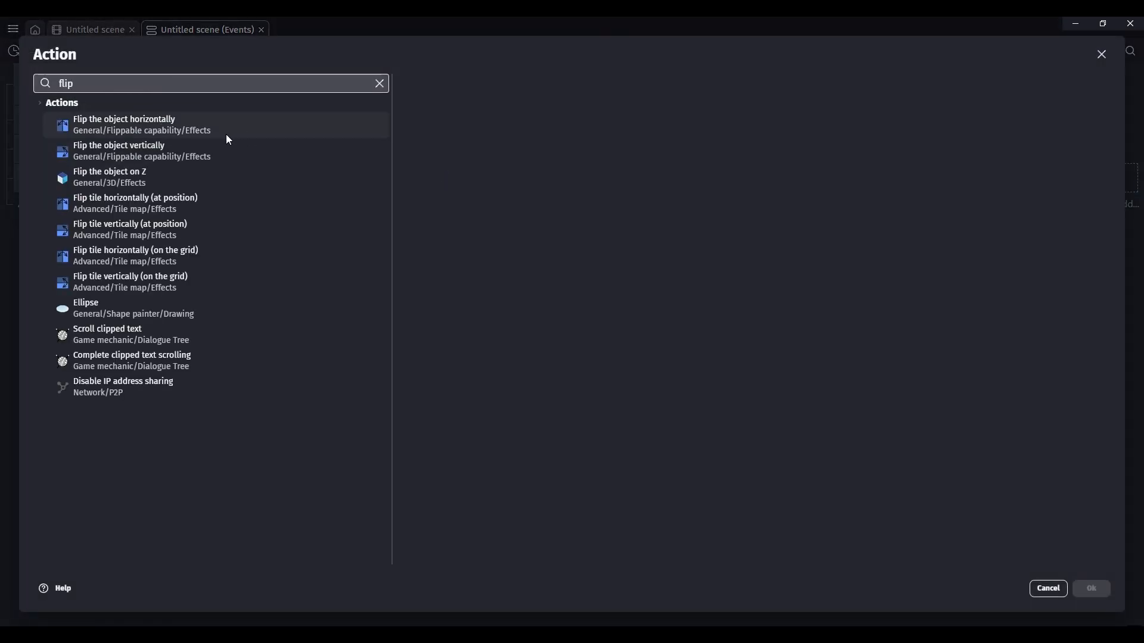
left_click(196, 124)
left_click(460, 148)
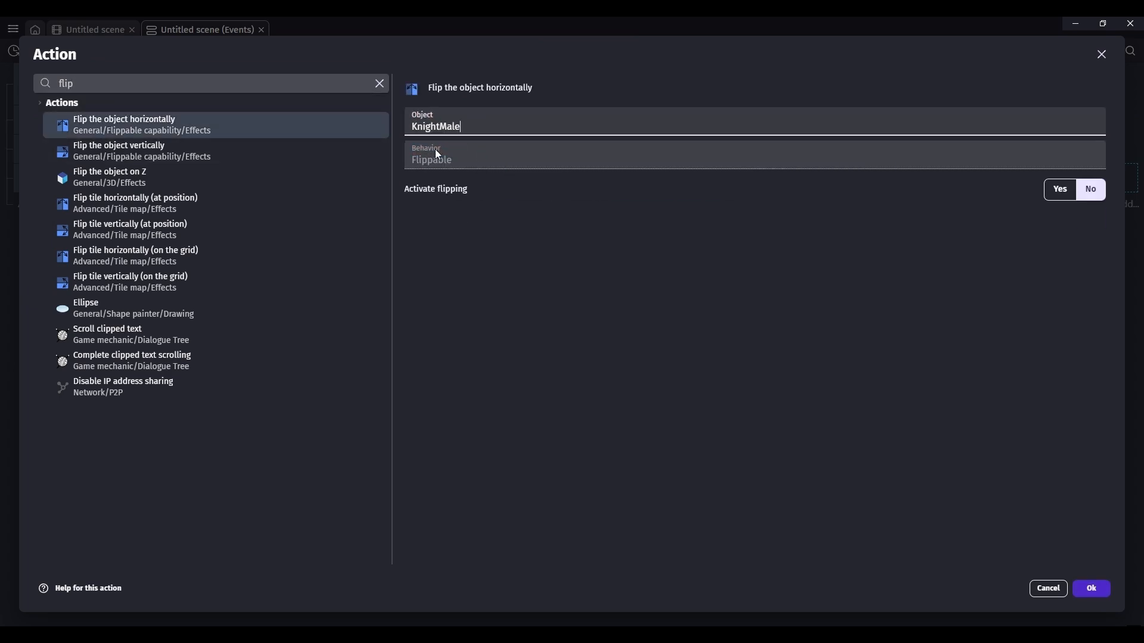
left_click(1094, 589)
- Duplicate the Left key event and change the key checked in the copy to Right
key("ctrl+c")
key("ctrl+v")
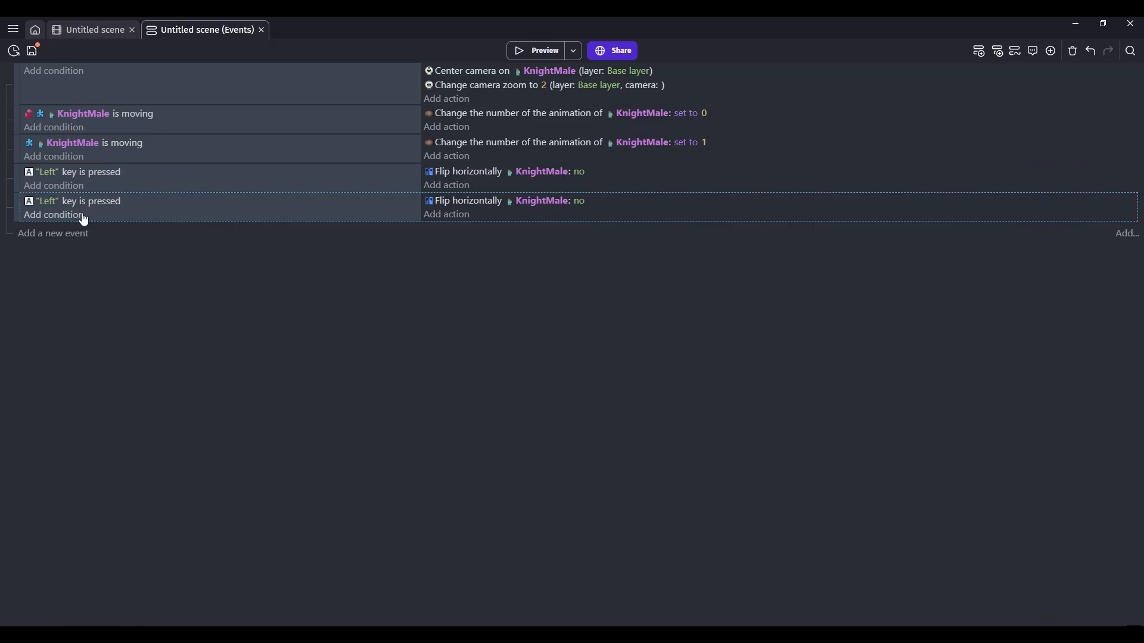
left_click(51, 201)
type("right")
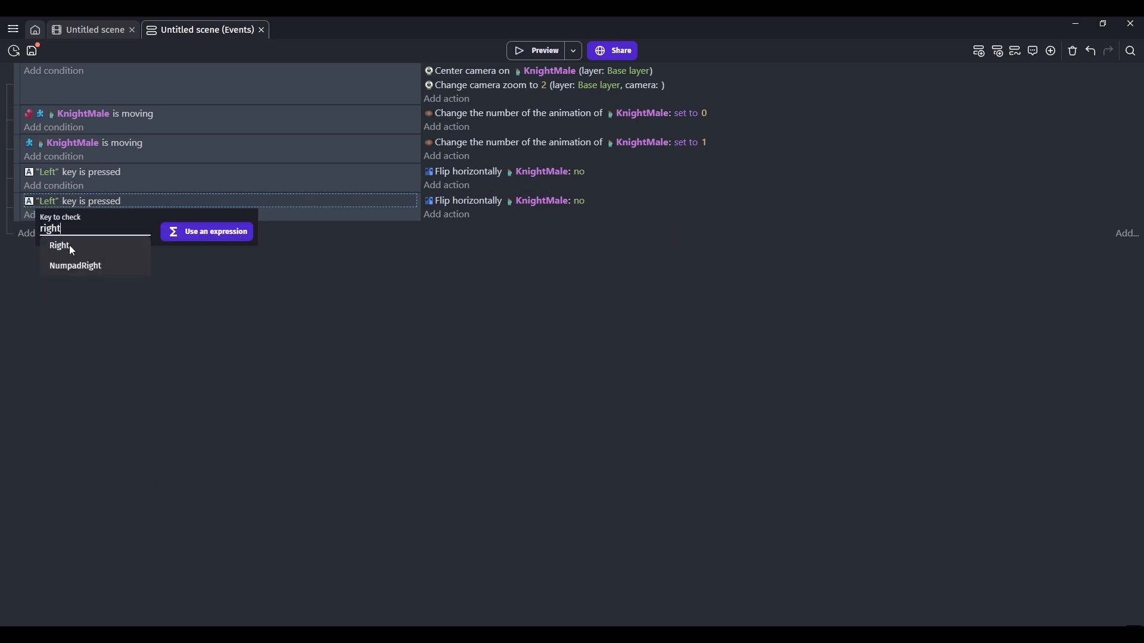
left_click(69, 245)
- Set KnightMale's horizontal flipping to yes in the Left key event and to no in the Right key event
left_click(587, 175)
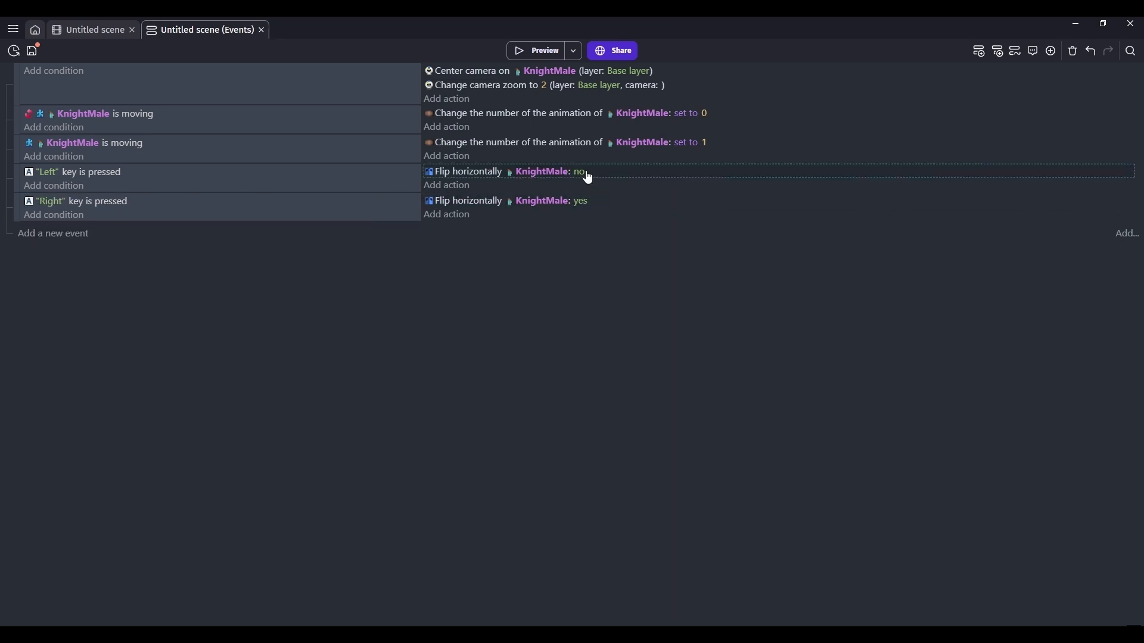
left_click(587, 175)
left_click(660, 201)
left_click(581, 201)
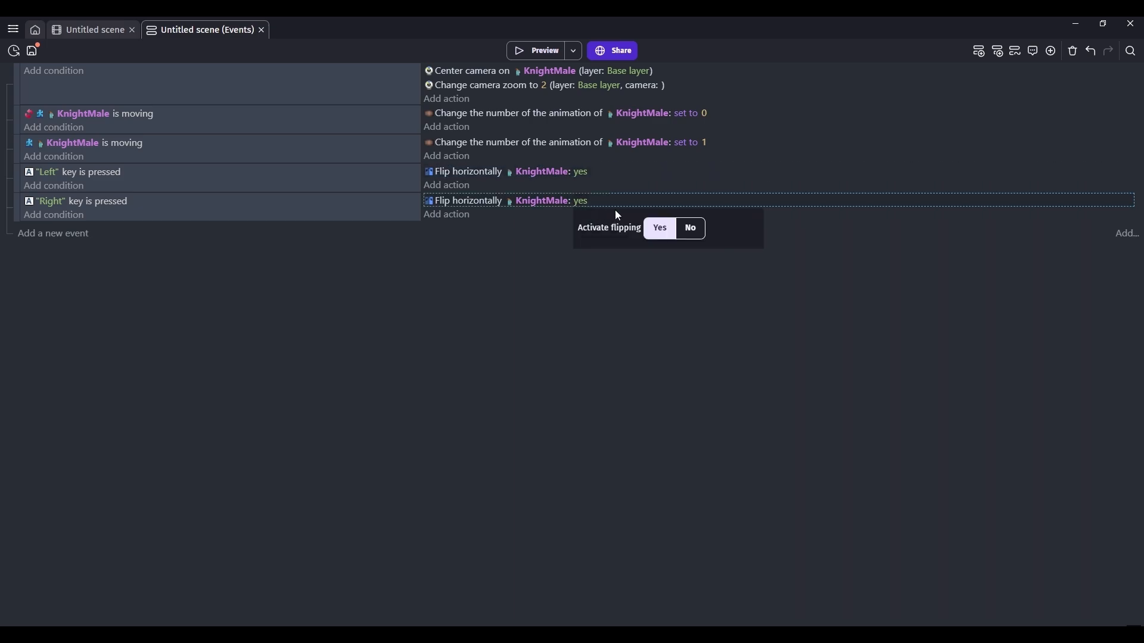
- Run the game preview twice and walk the knight in both directions to test the horizontal flipping
left_click(539, 51)
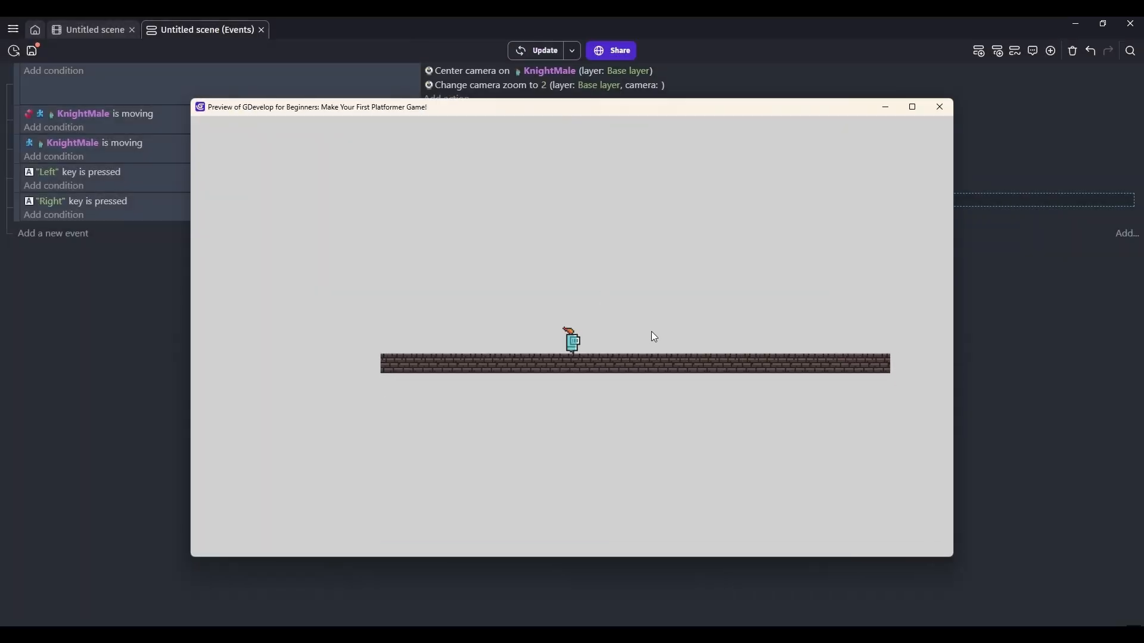
key("Left")
key("Right")
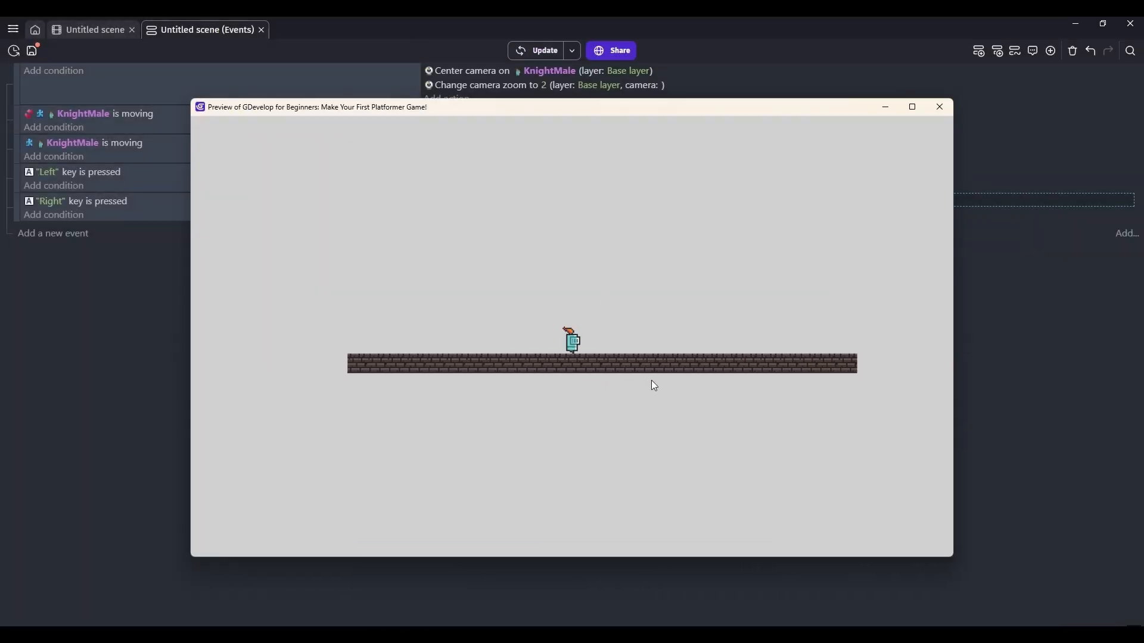
key("Left")
key("Right")
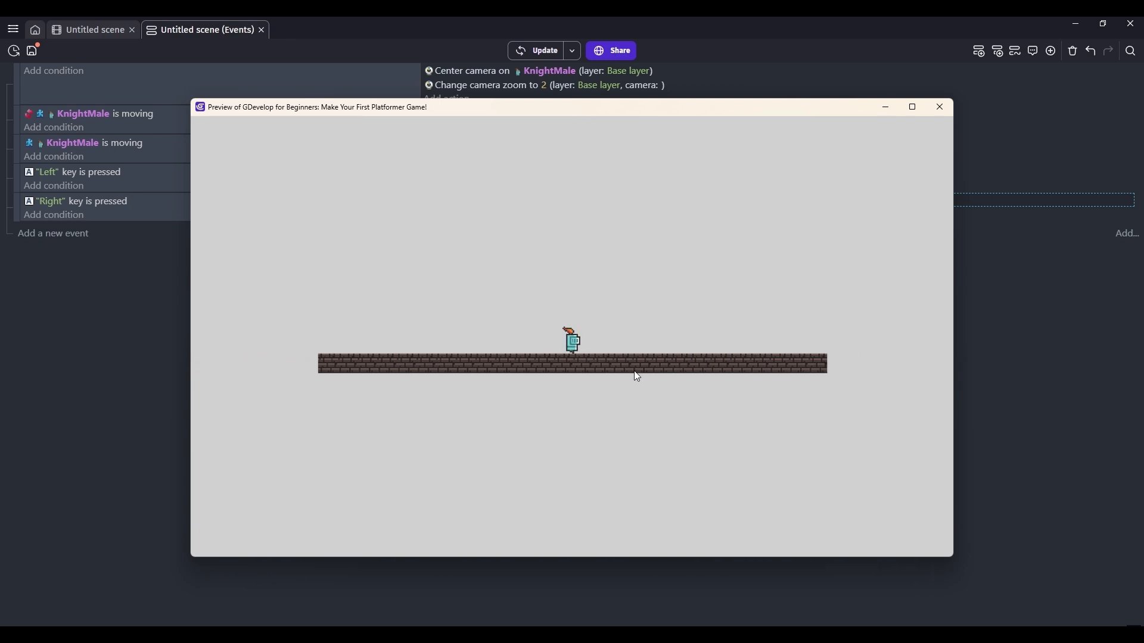
key("space")
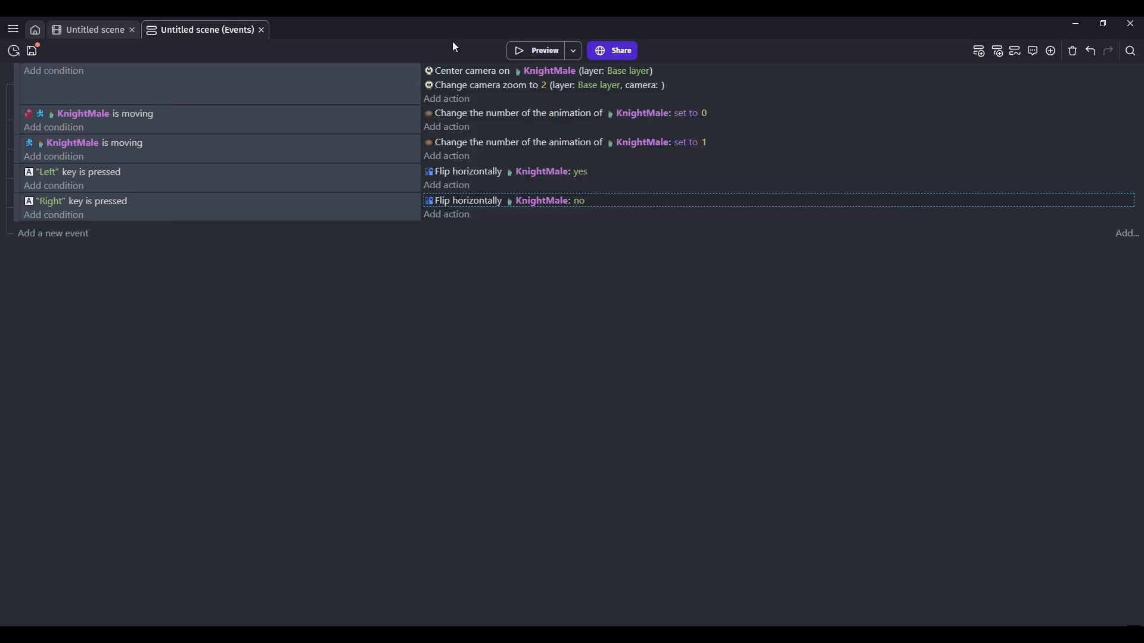
left_click(540, 52)
key("Right")
key("Left")
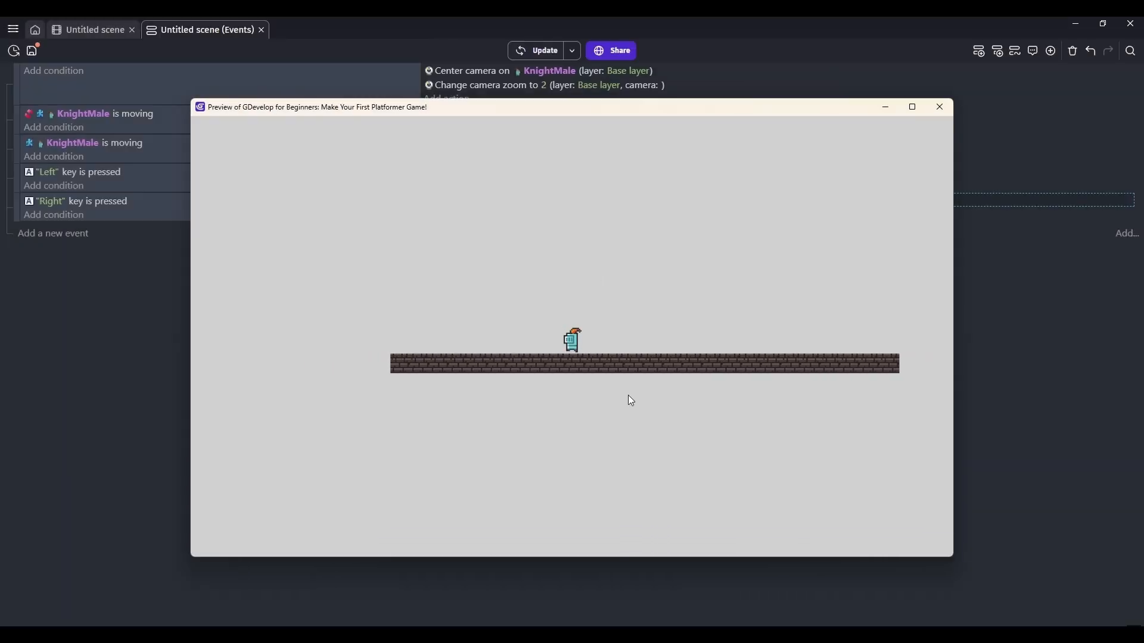
key("Right")
key("Left")
key("Right")
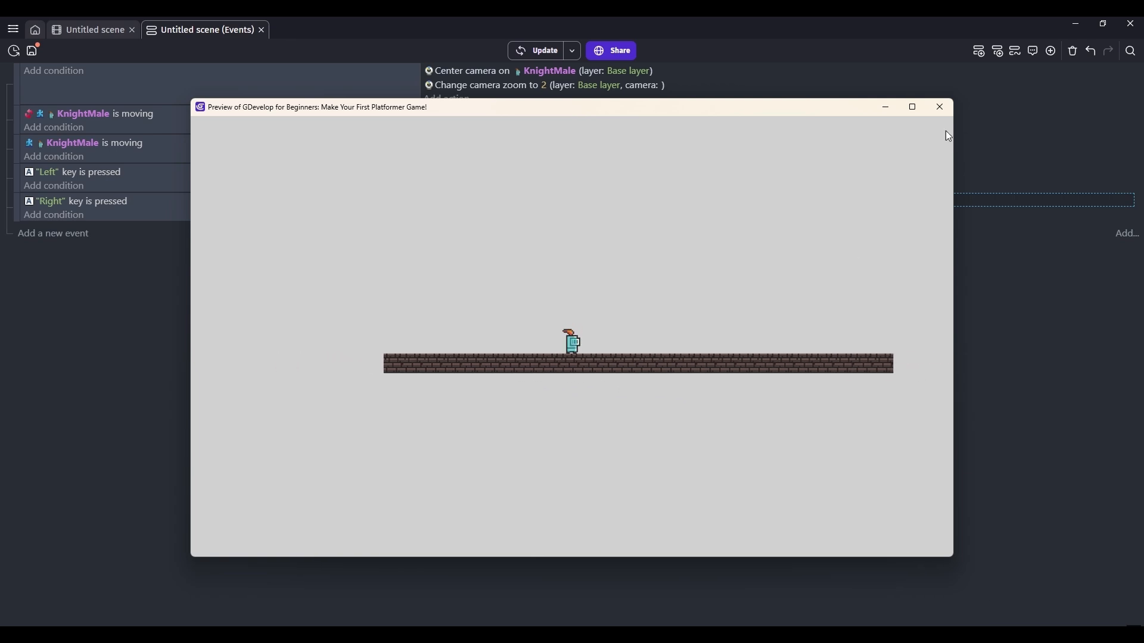
left_click(940, 107)
- Place a Skelet instance on the scene's wall platform at about X 544, Y 400 and flip it horizontally
left_click(77, 31)
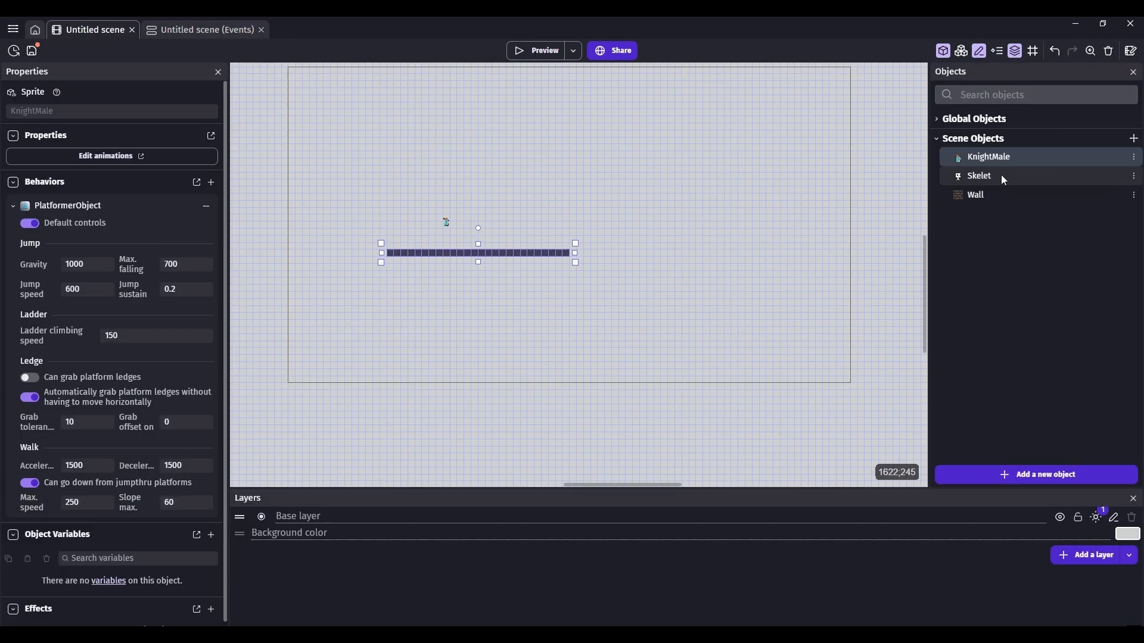
left_click_drag(1001, 176, 526, 243)
scroll(517, 245, "up", 7)
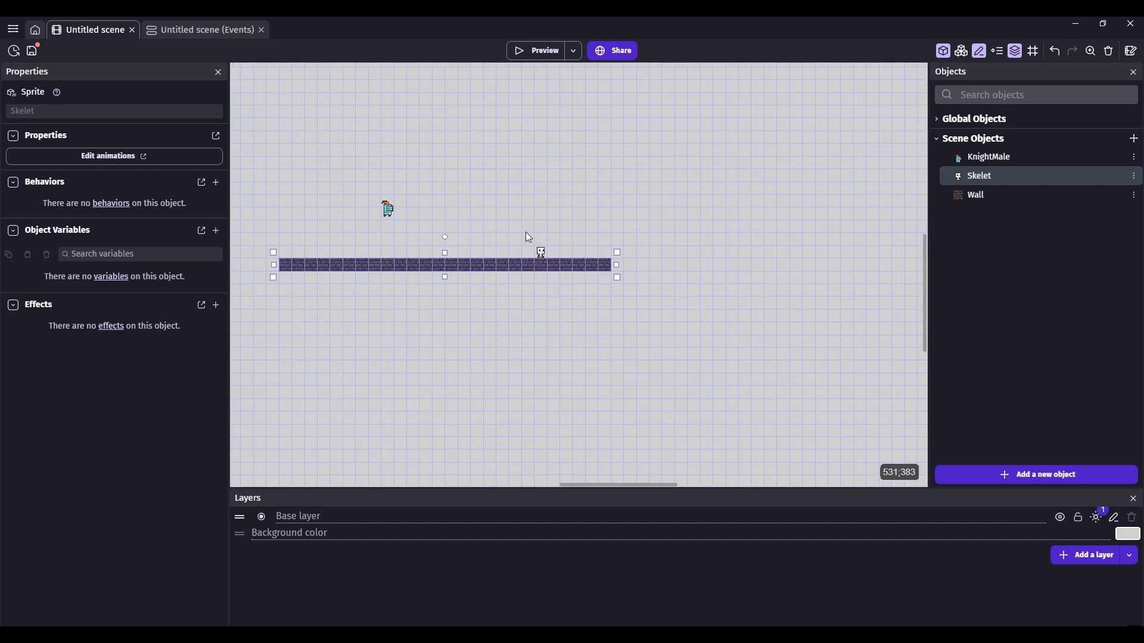
scroll(528, 237, "up", 5)
left_click(539, 255)
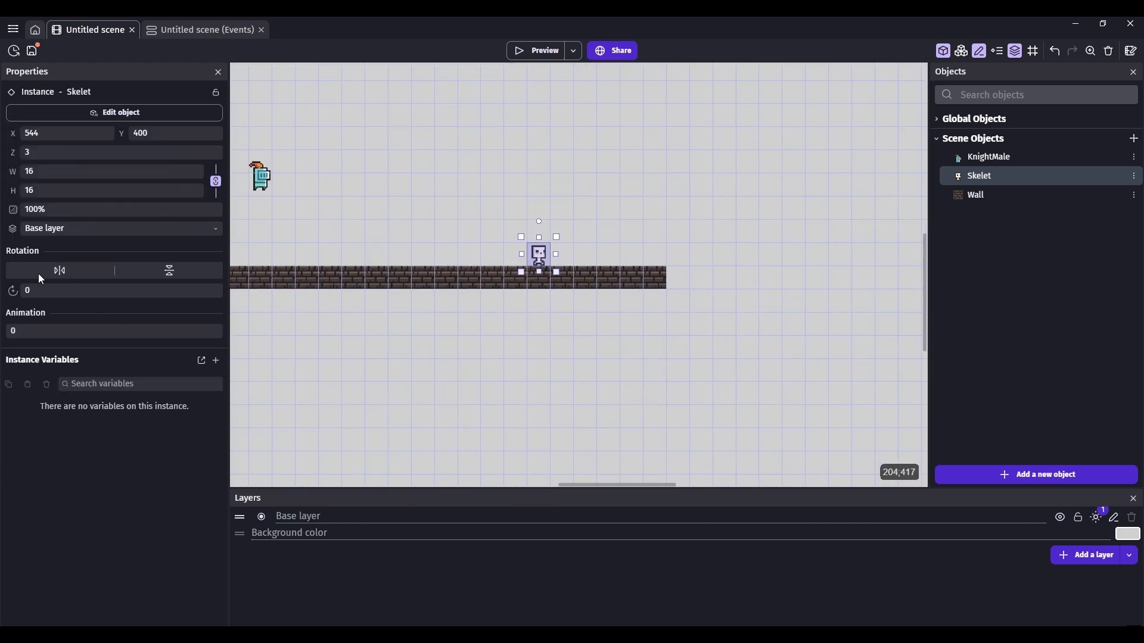
left_click(61, 277)
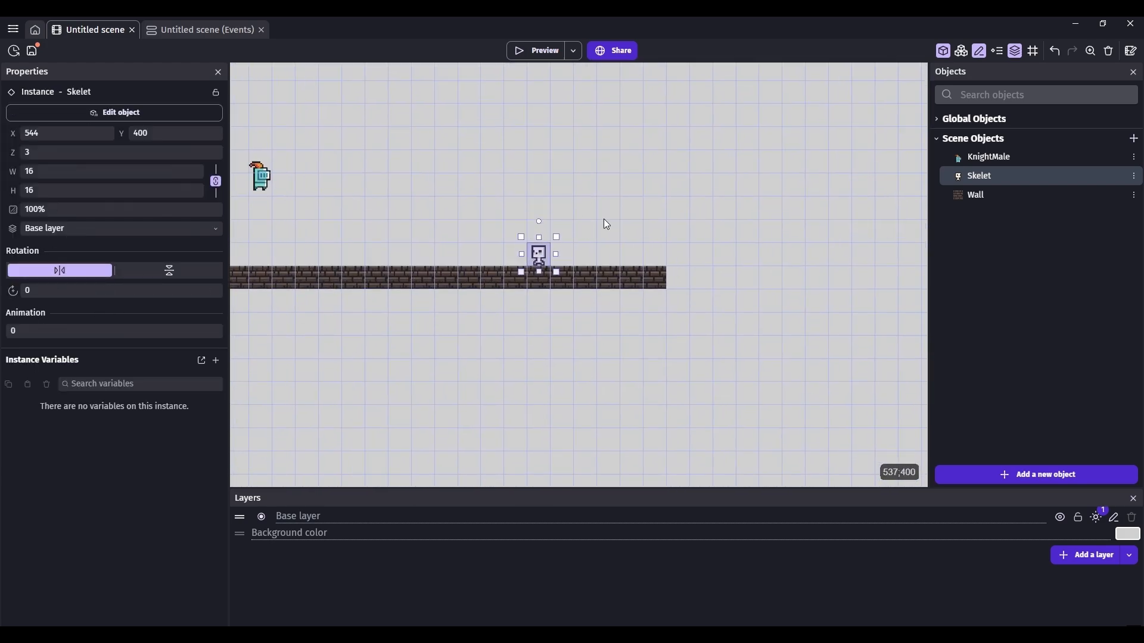
left_click(598, 388)
- Move the KnightMale instance down onto the wall platform, closer to the platform's left end
scroll(475, 286, "down", 3)
left_click_drag(416, 250, 375, 291)
left_click(549, 424)
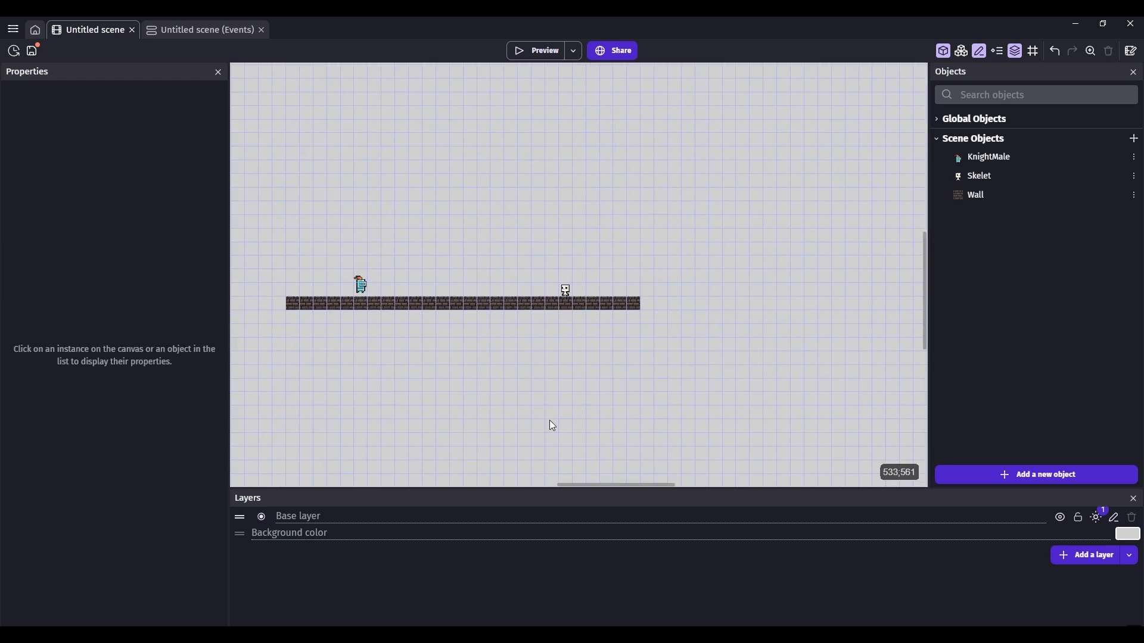
left_click(566, 292)
left_click(263, 153)
- Add a new event with a Collision condition testing Skelet against KnightMale
left_click(187, 31)
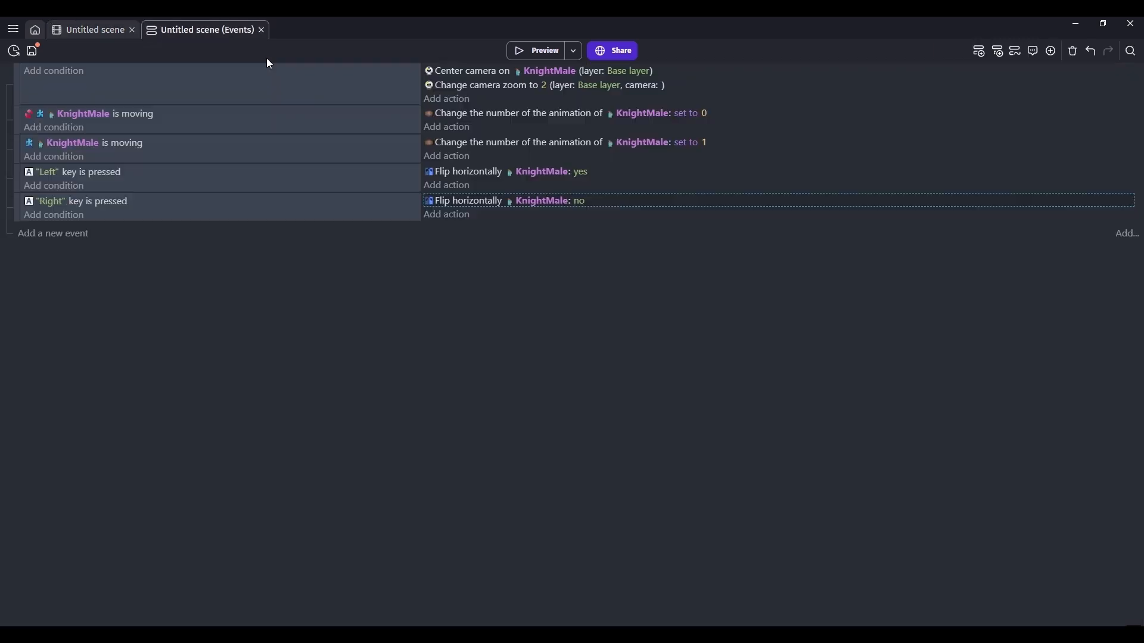
left_click(74, 238)
left_click(60, 230)
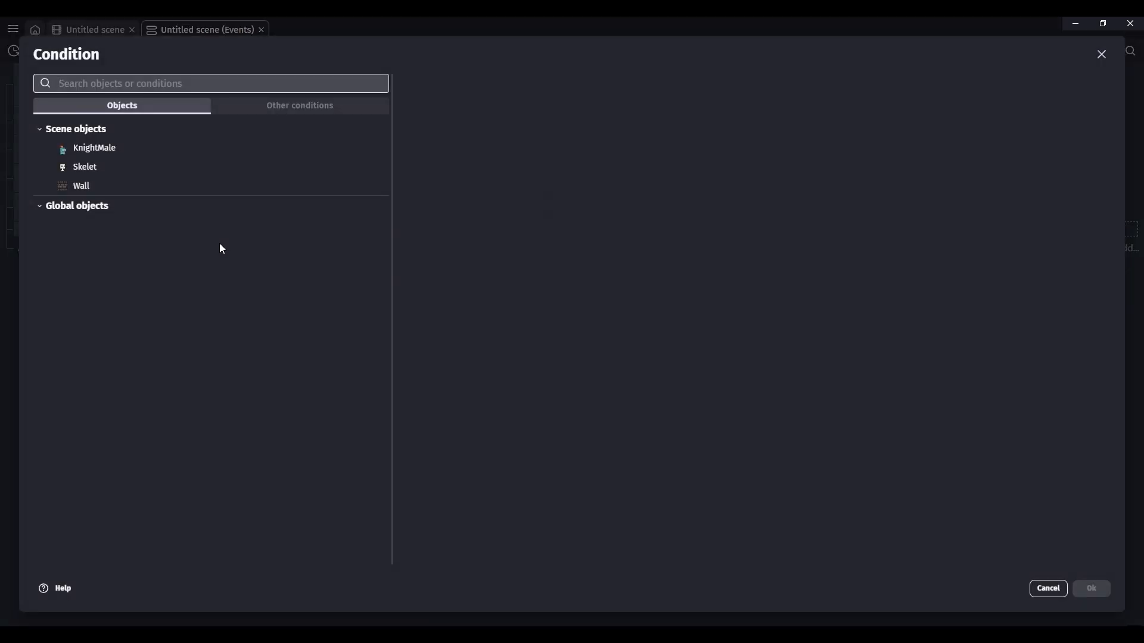
type("coll")
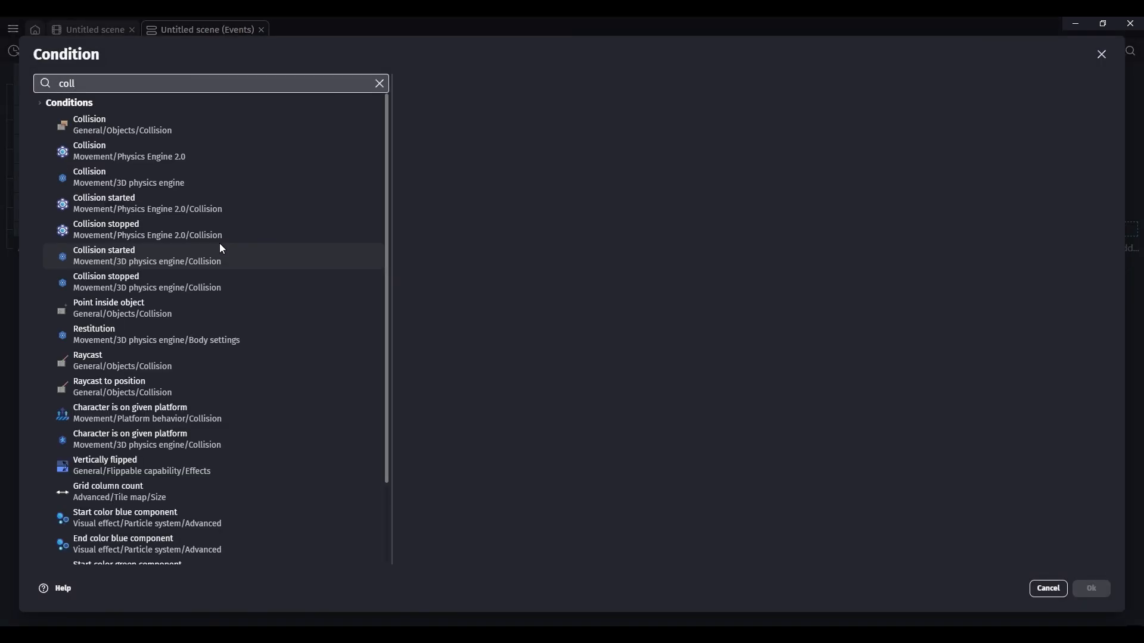
left_click(198, 127)
left_click(450, 168)
left_click(469, 166)
left_click(473, 178)
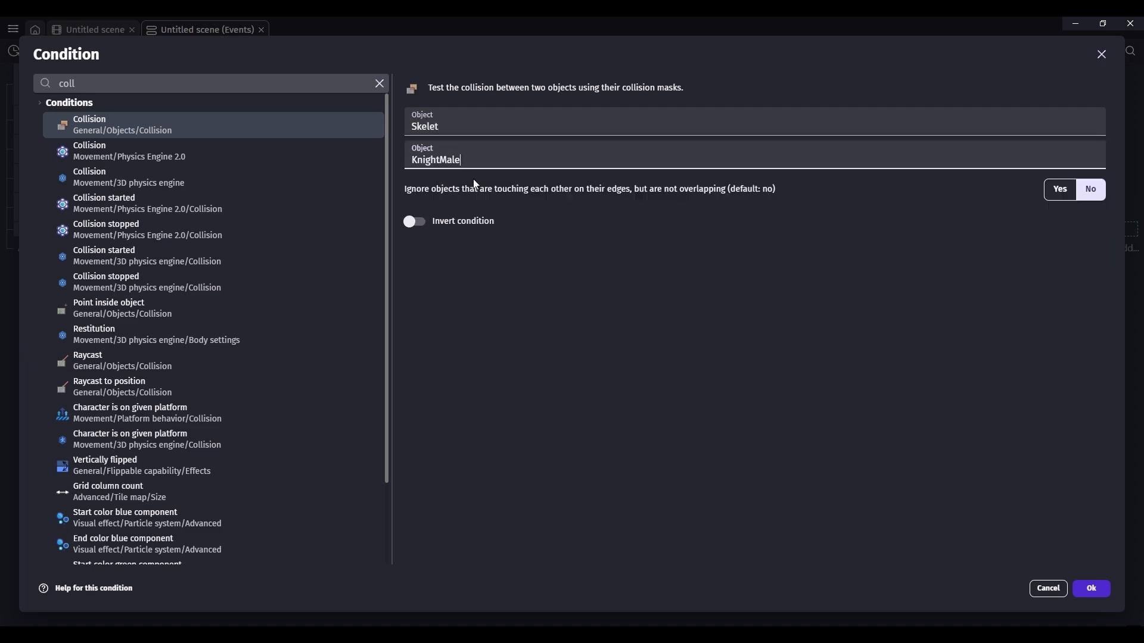
key("Return")
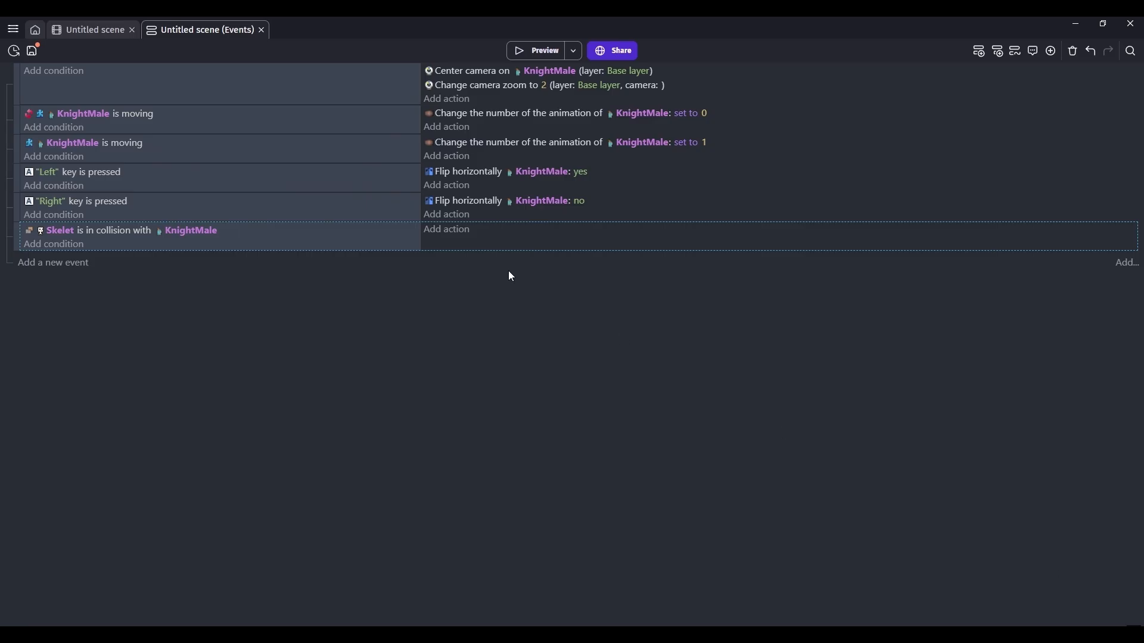
- Give the Skelet collision event a Change the scene action that starts "Untitled scene"
left_click(448, 231)
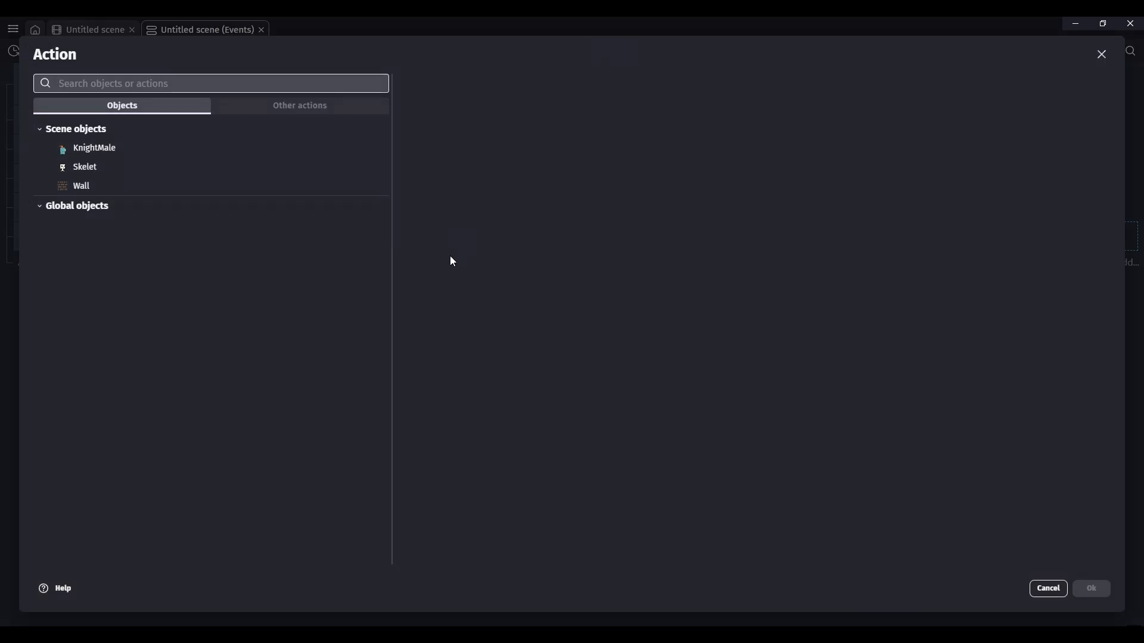
type("change")
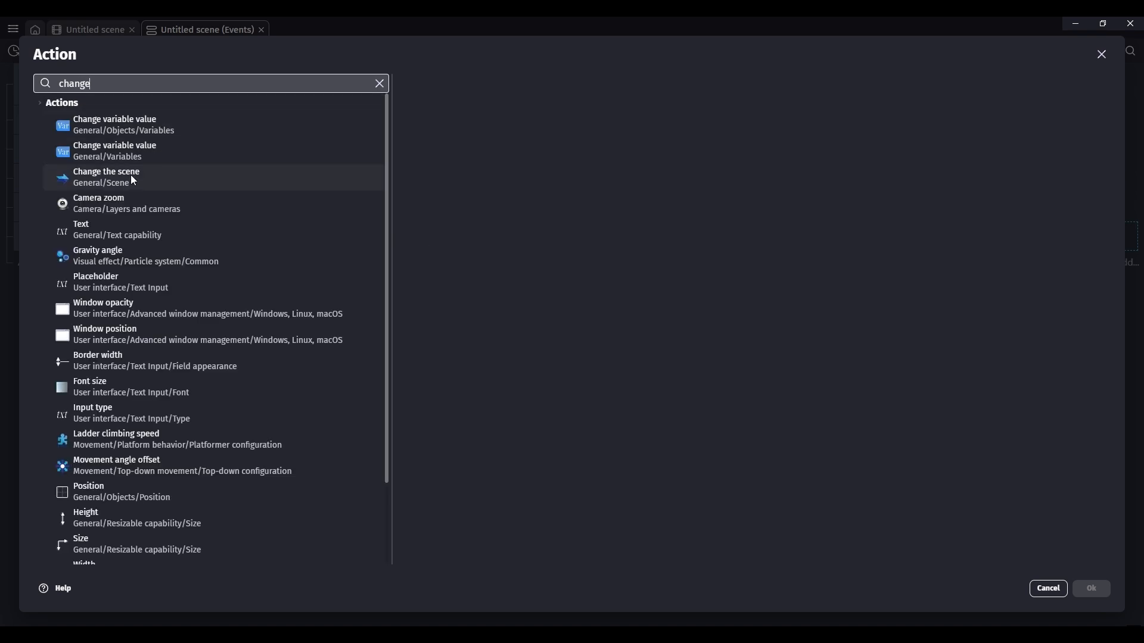
left_click(134, 178)
left_click(551, 178)
left_click(498, 216)
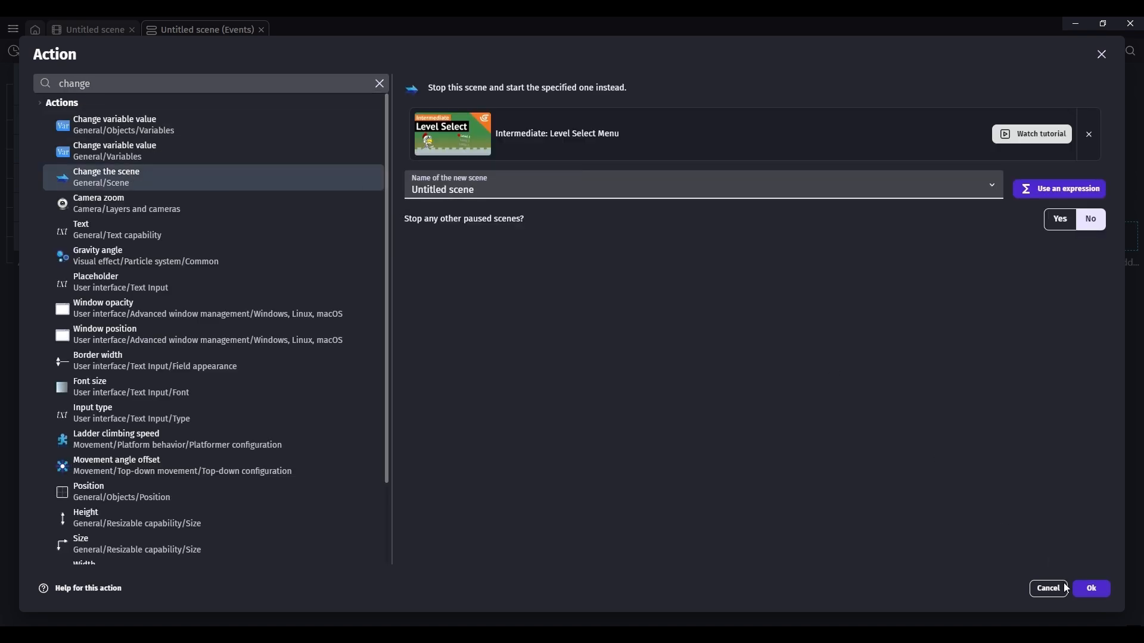
left_click(1090, 588)
- Run the game preview and walk the knight right toward the skeleton to test the collision
left_click(527, 52)
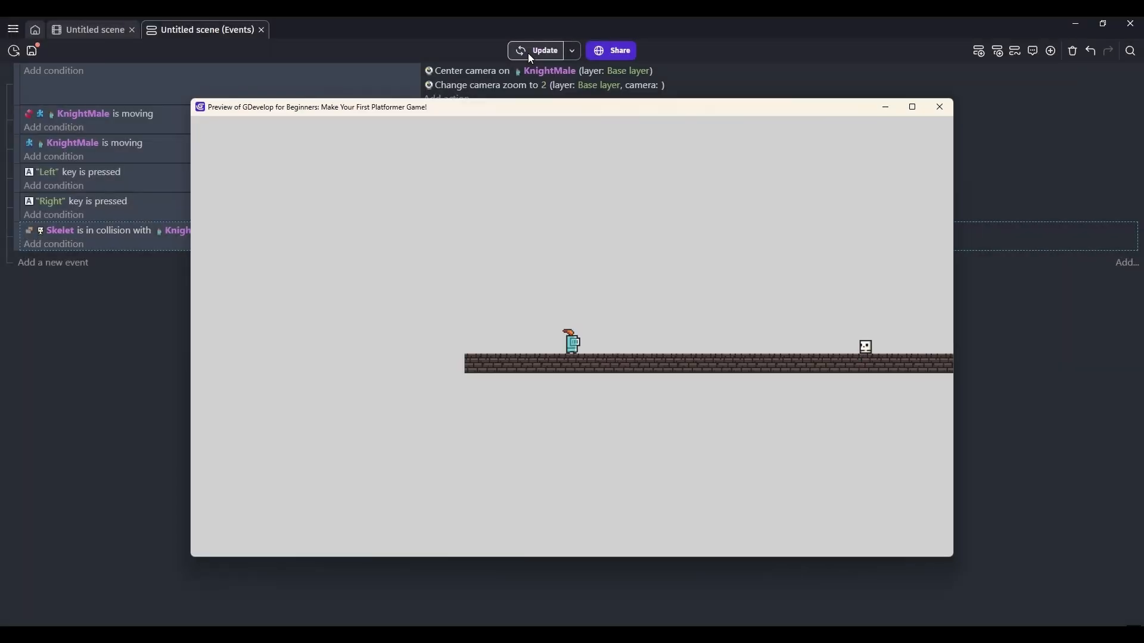
key("Right")
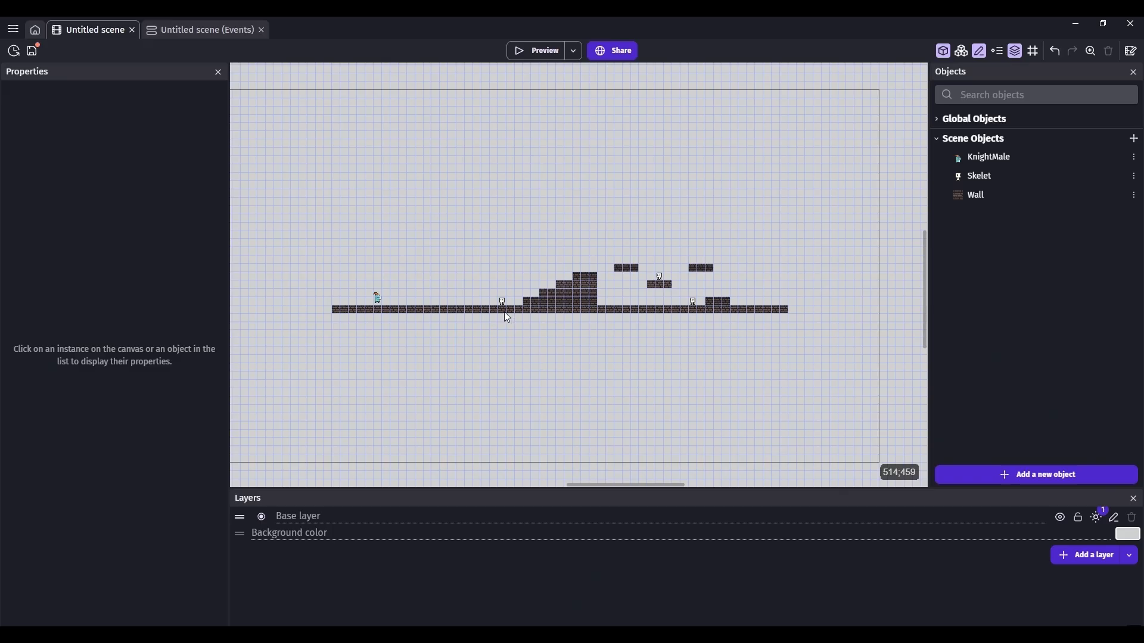
- Search the asset store for "coin" and add the pixel-art Coin with 8 images to the scene objects
scroll(291, 266, "up", 3)
scroll(434, 310, "up", 2)
scroll(613, 323, "down", 2)
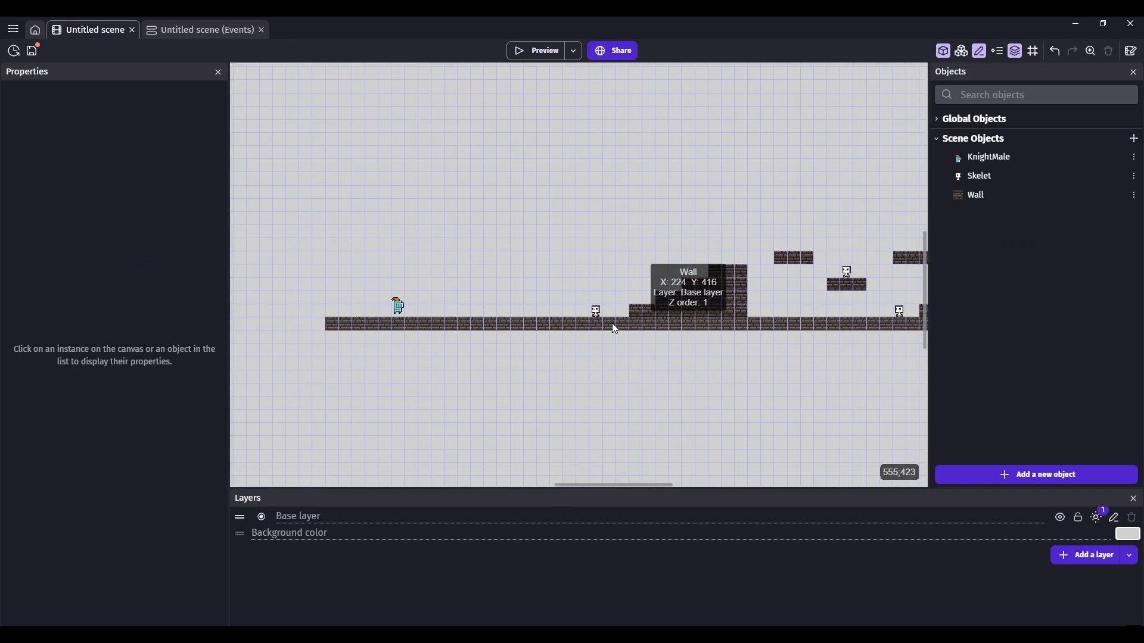
scroll(393, 282, "down", 4)
left_click(1037, 475)
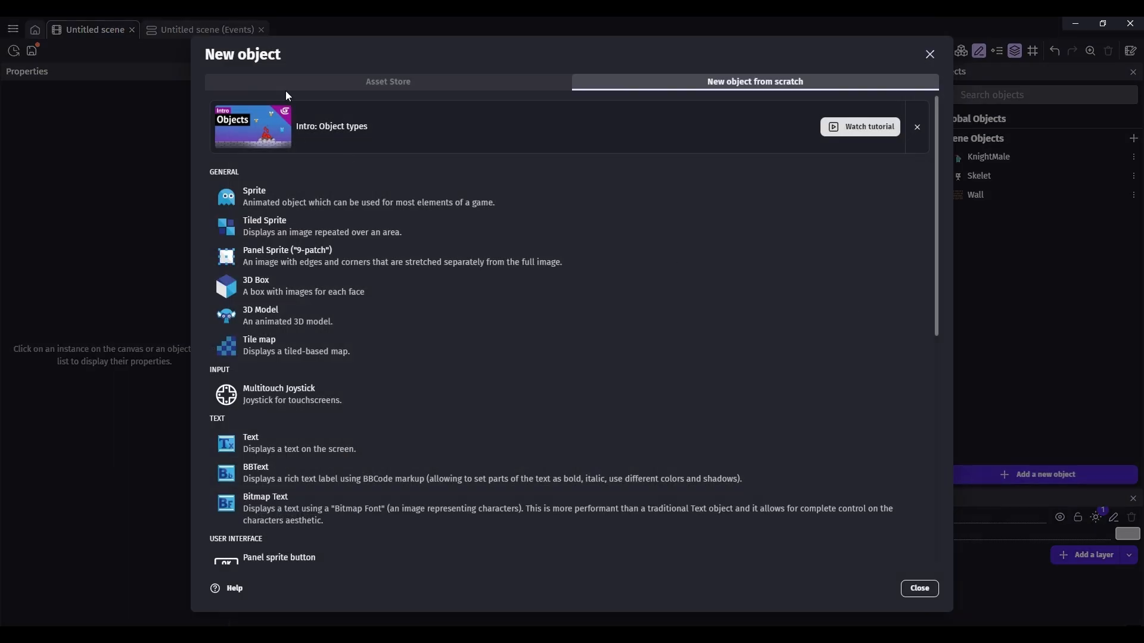
left_click(286, 85)
type("c")
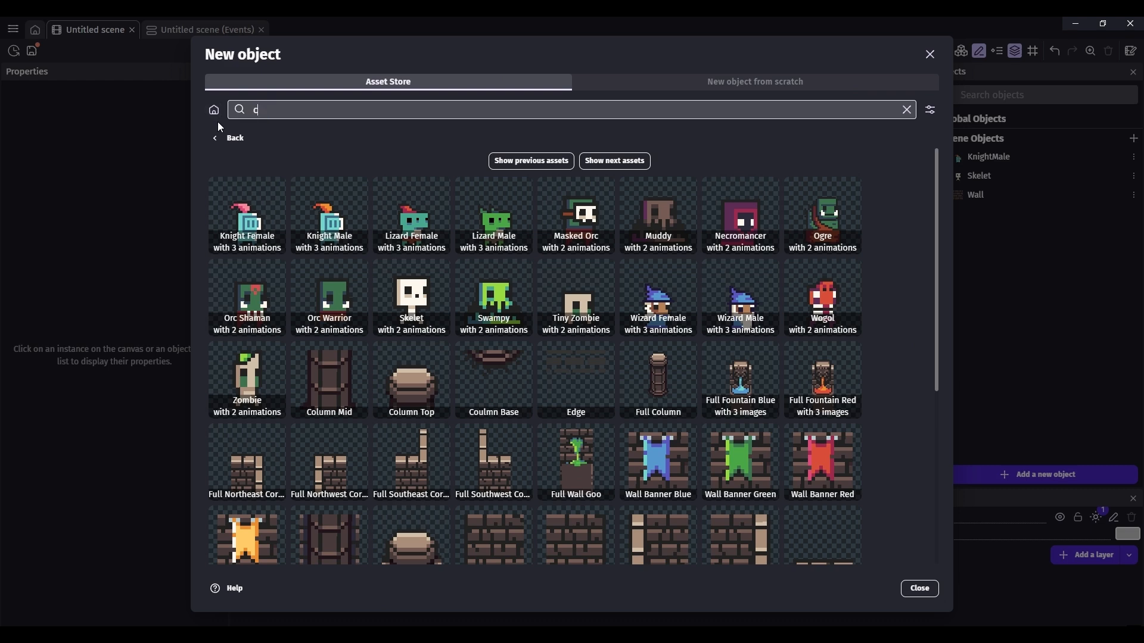
type("oin")
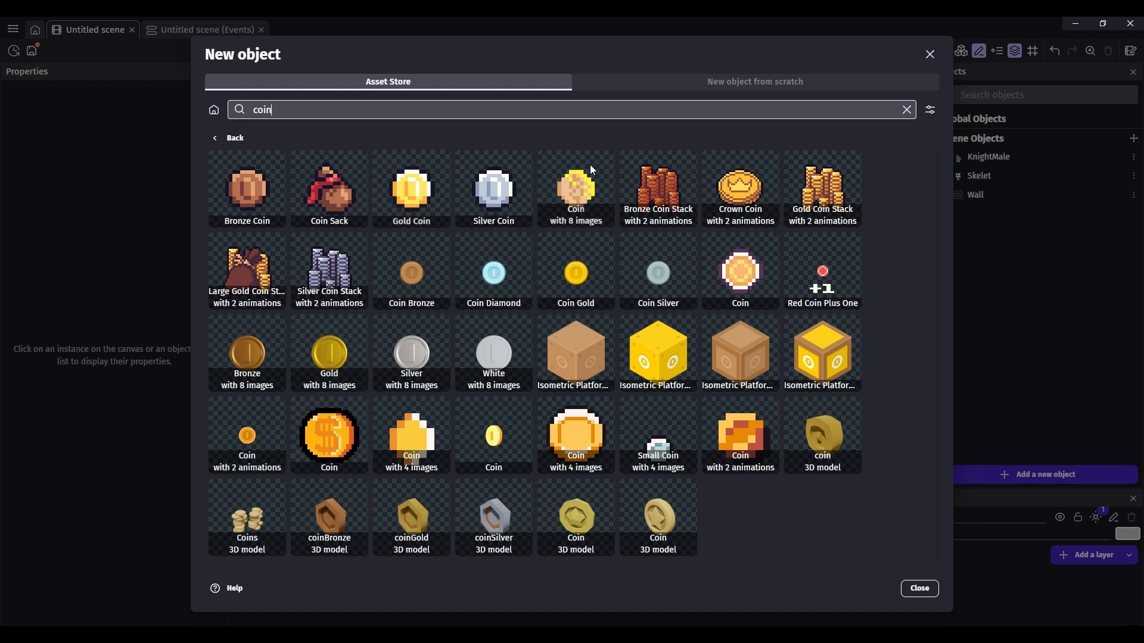
left_click(576, 191)
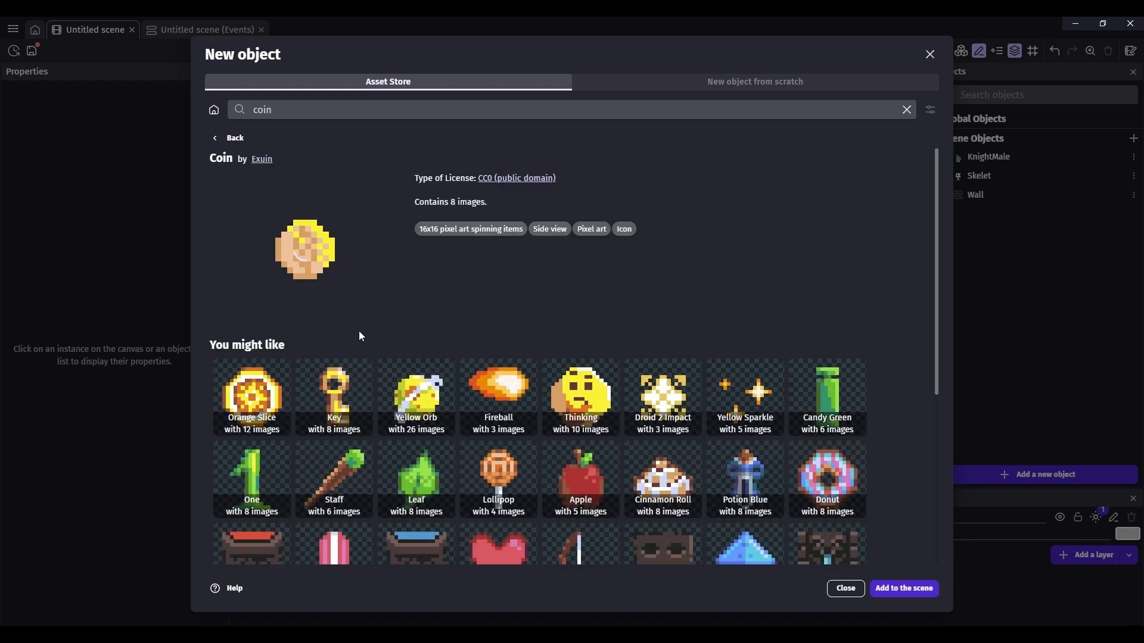
left_click(906, 591)
left_click(869, 589)
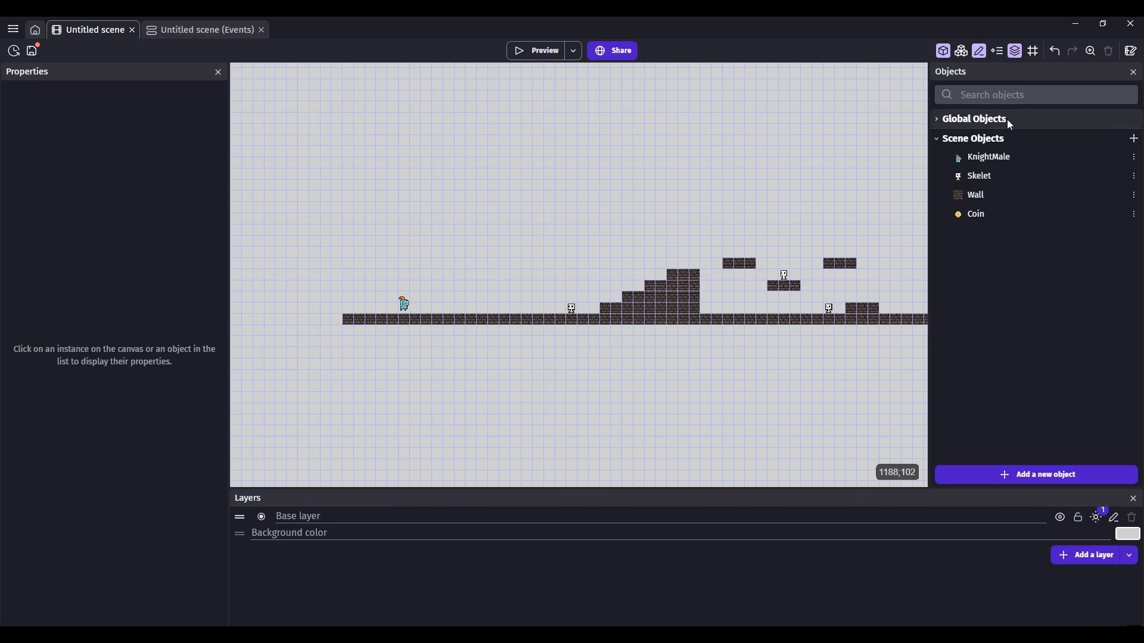
- Place a Coin instance on the top level of the wall staircase in the scene
left_click_drag(976, 214, 768, 234)
left_click_drag(668, 266, 669, 266)
scroll(668, 266, "up", 5, "ctrl")
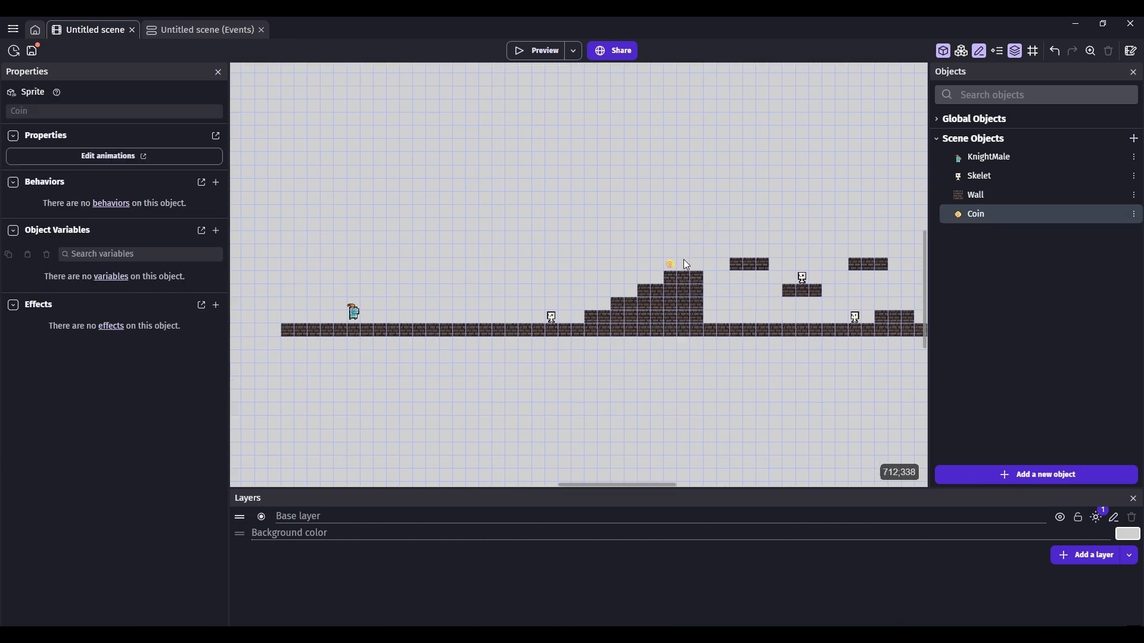
scroll(457, 199, "down", 3, "ctrl")
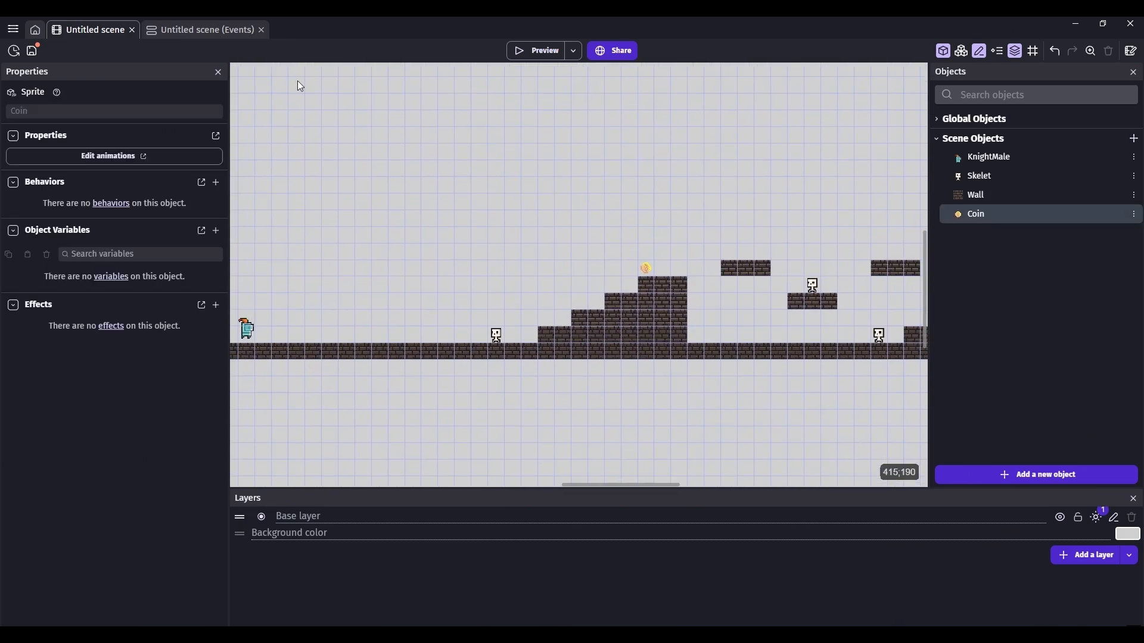
- Create a global number variable named Coins and apply it to the project
left_click(13, 29)
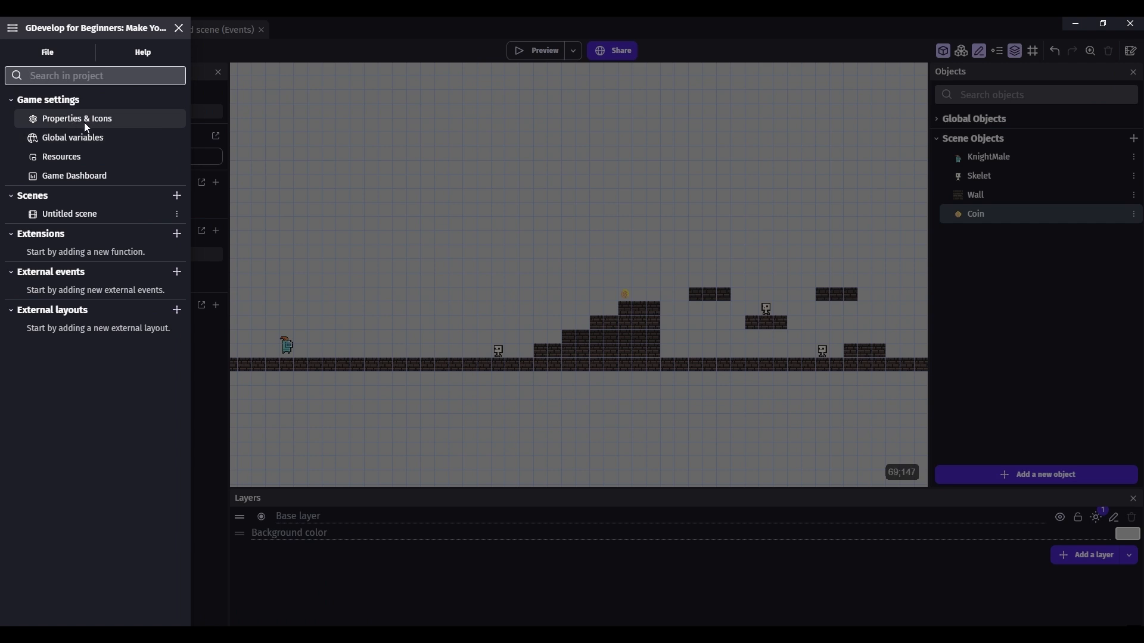
left_click(66, 139)
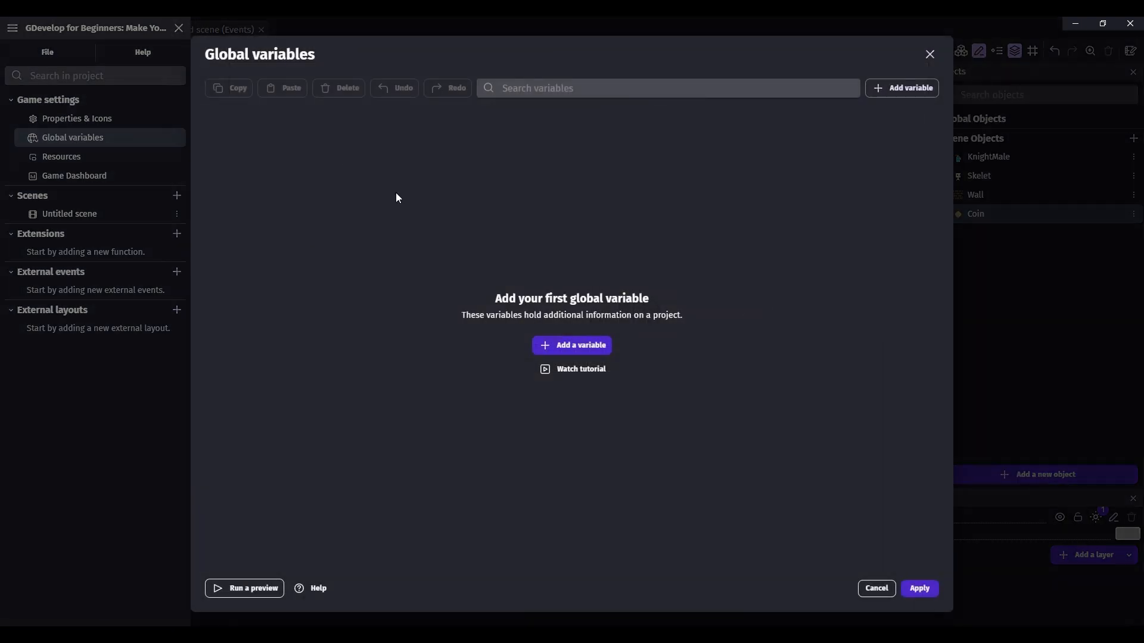
left_click(565, 350)
key("ctrl+a")
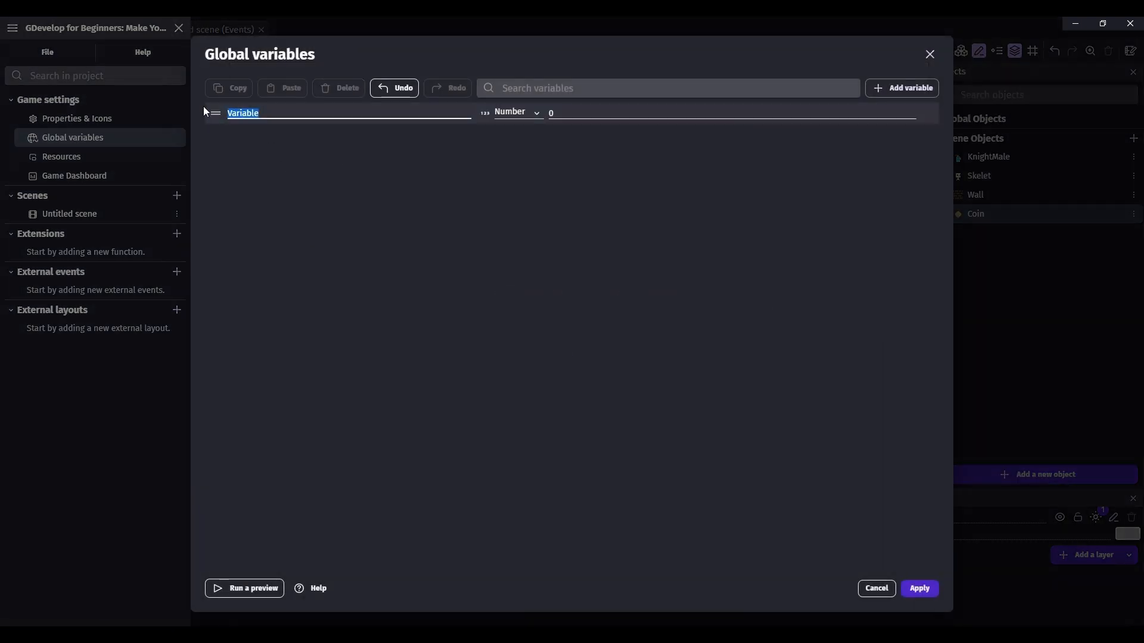
key("BackSpace")
type("Coins")
left_click(924, 589)
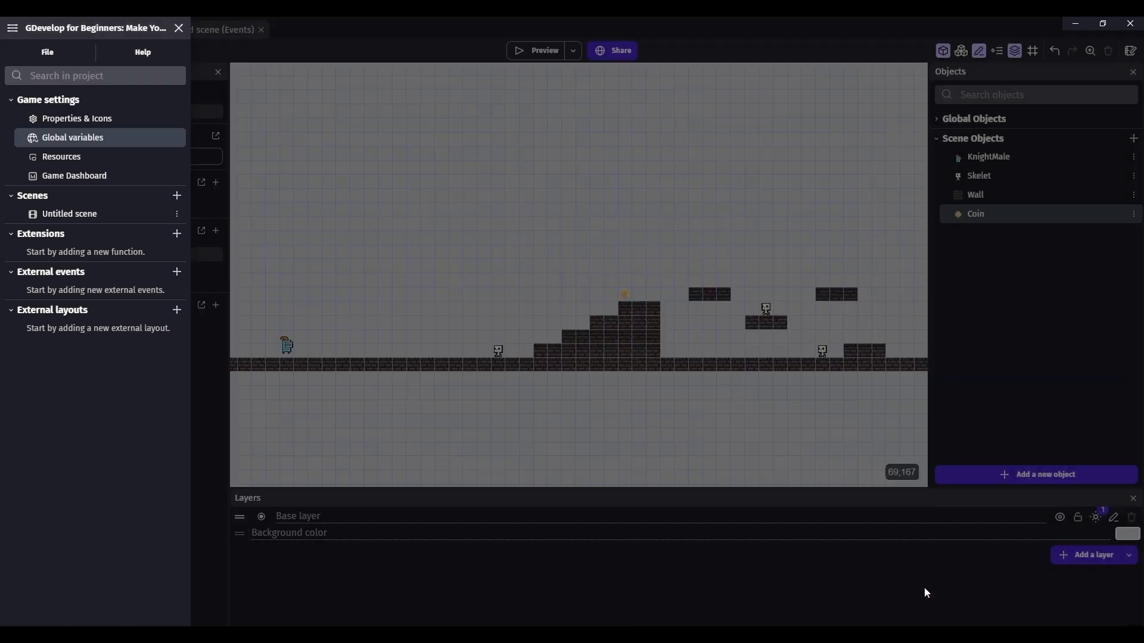
left_click(586, 447)
- Add a new event with a Collision condition between KnightMale and Coin
left_click(200, 31)
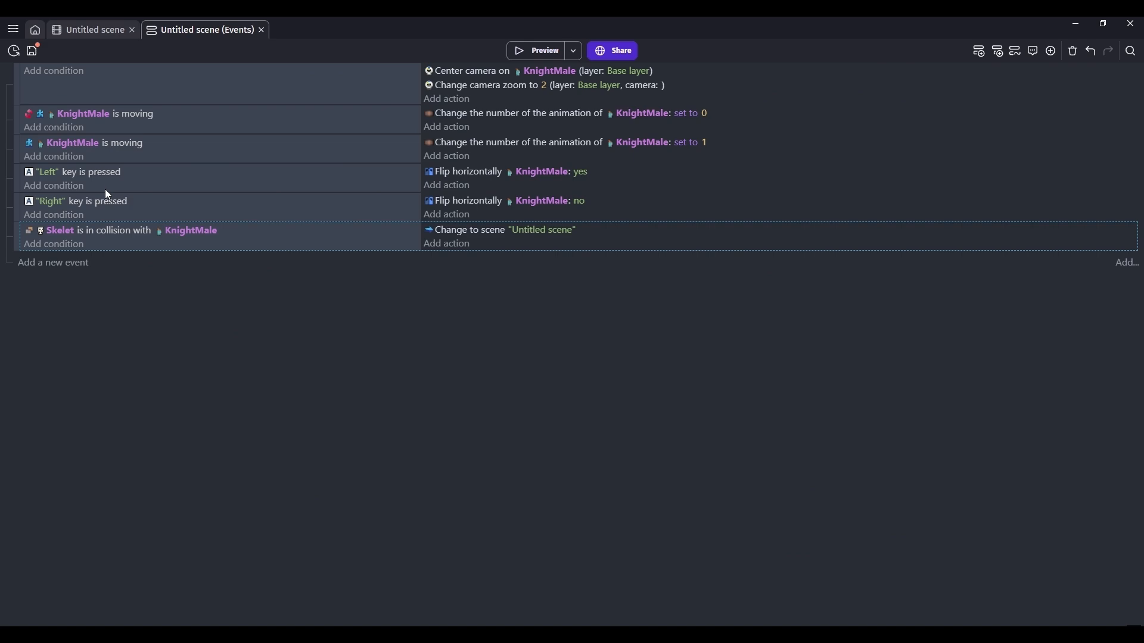
left_click(58, 263)
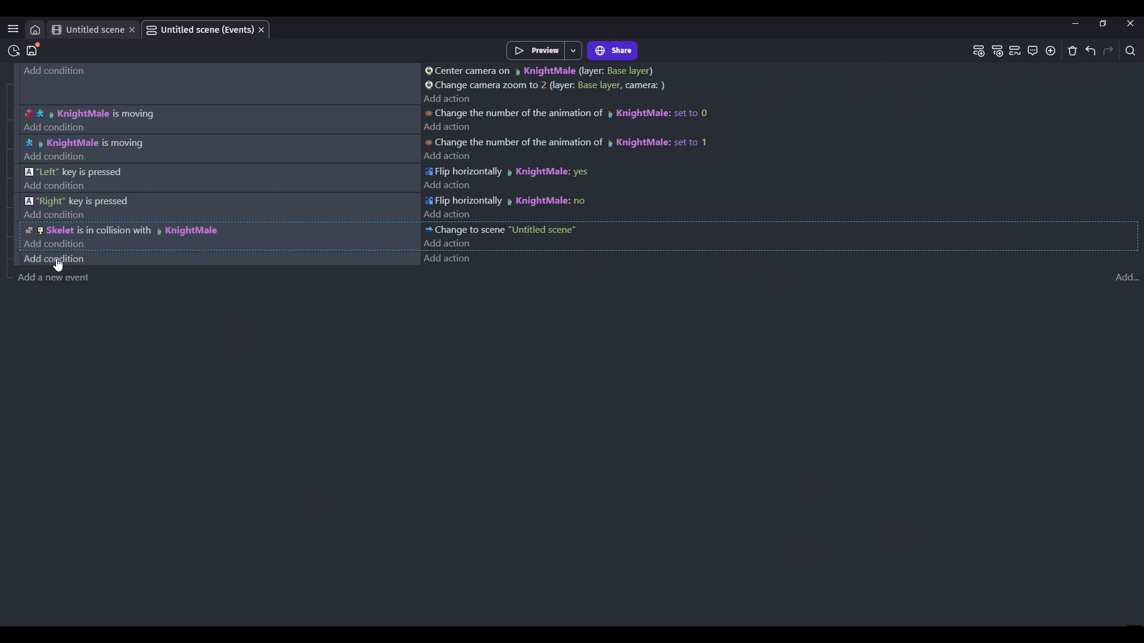
left_click(58, 260)
type("colli")
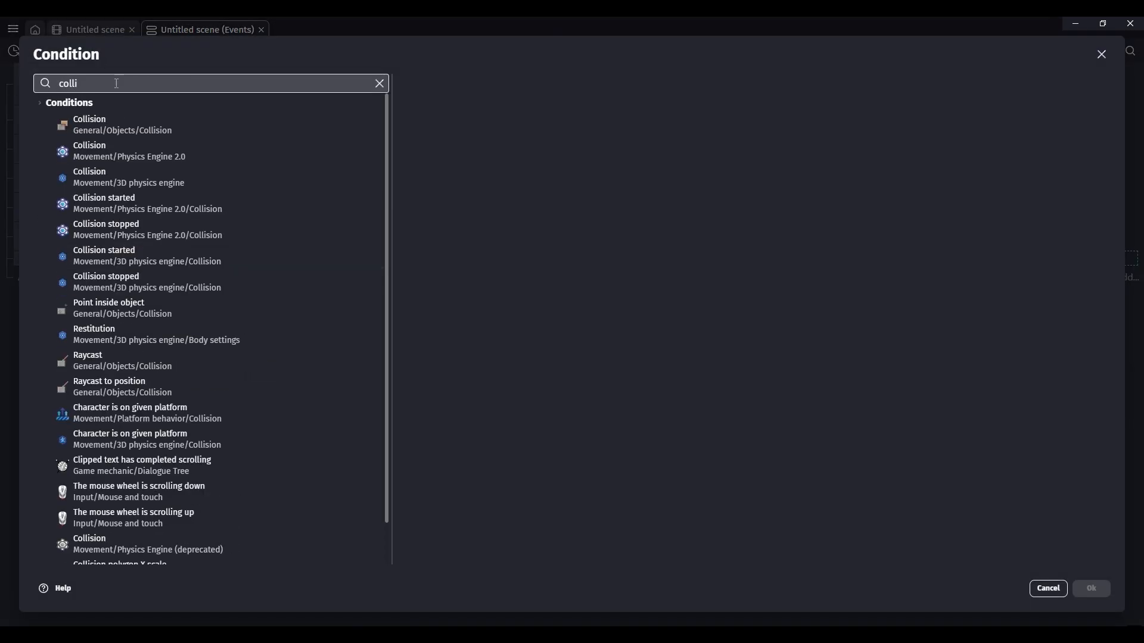
left_click(179, 125)
left_click(458, 149)
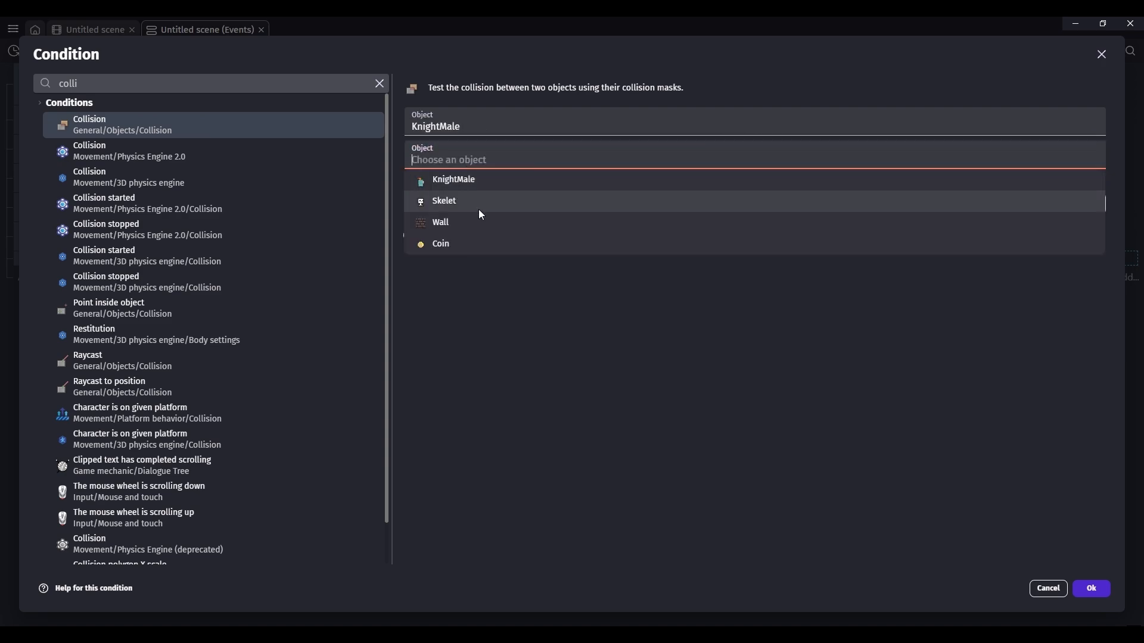
left_click(525, 244)
left_click(1082, 589)
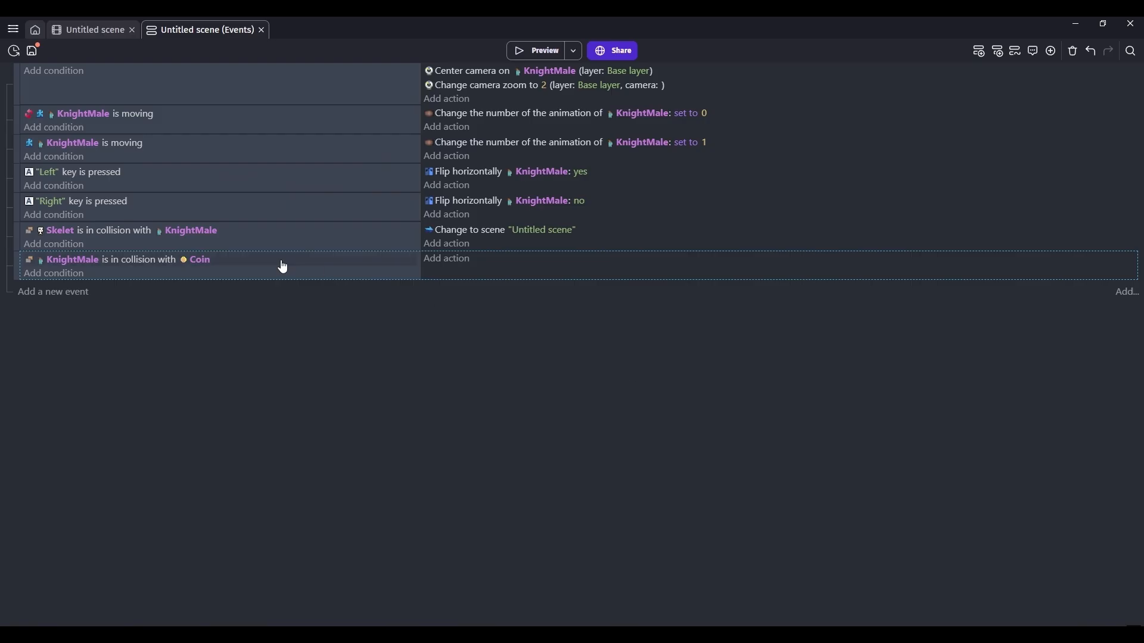
- Add a Trigger once condition to the KnightMale and Coin collision event
left_click(65, 275)
type("trigg")
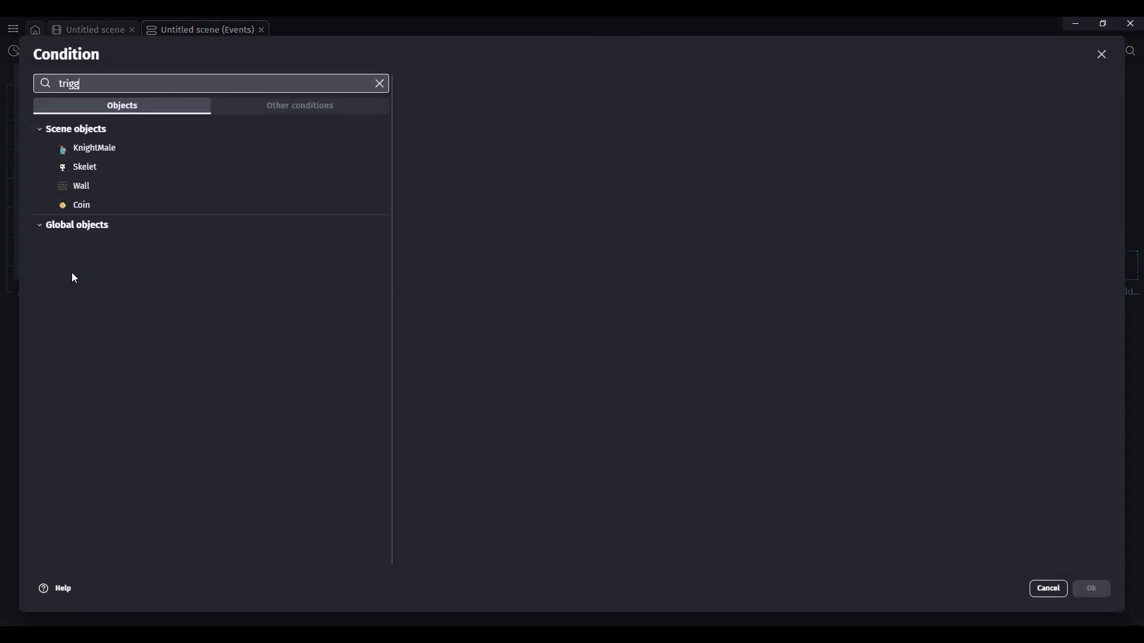
left_click(113, 123)
left_click(1085, 590)
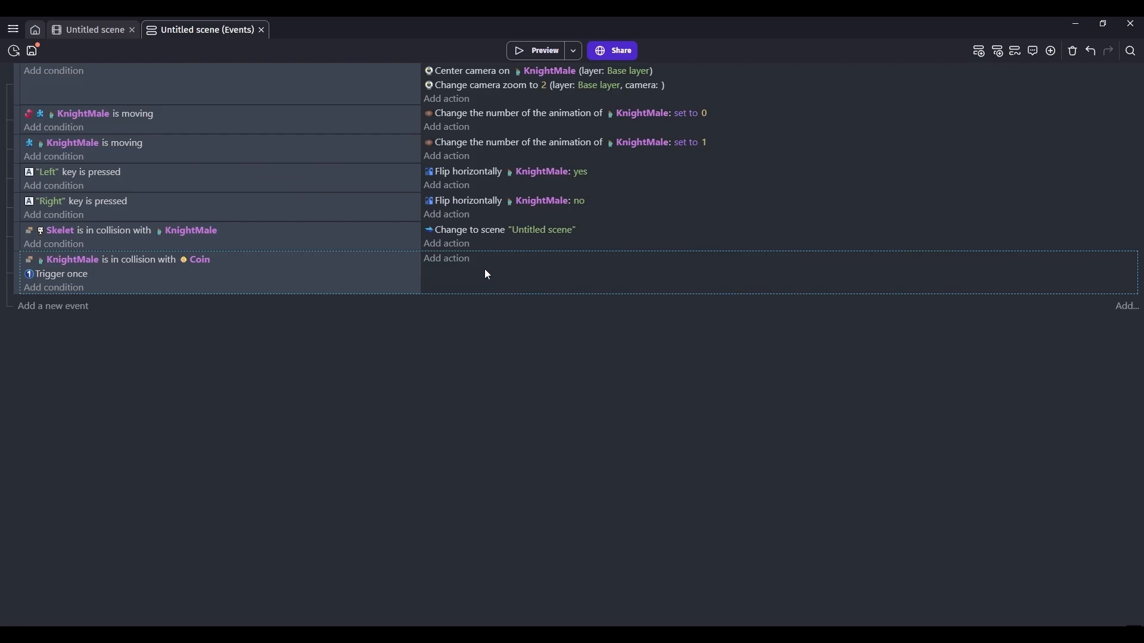
- Give the coin collision event a Change variable value action that adds 1 to Coins
left_click(459, 260)
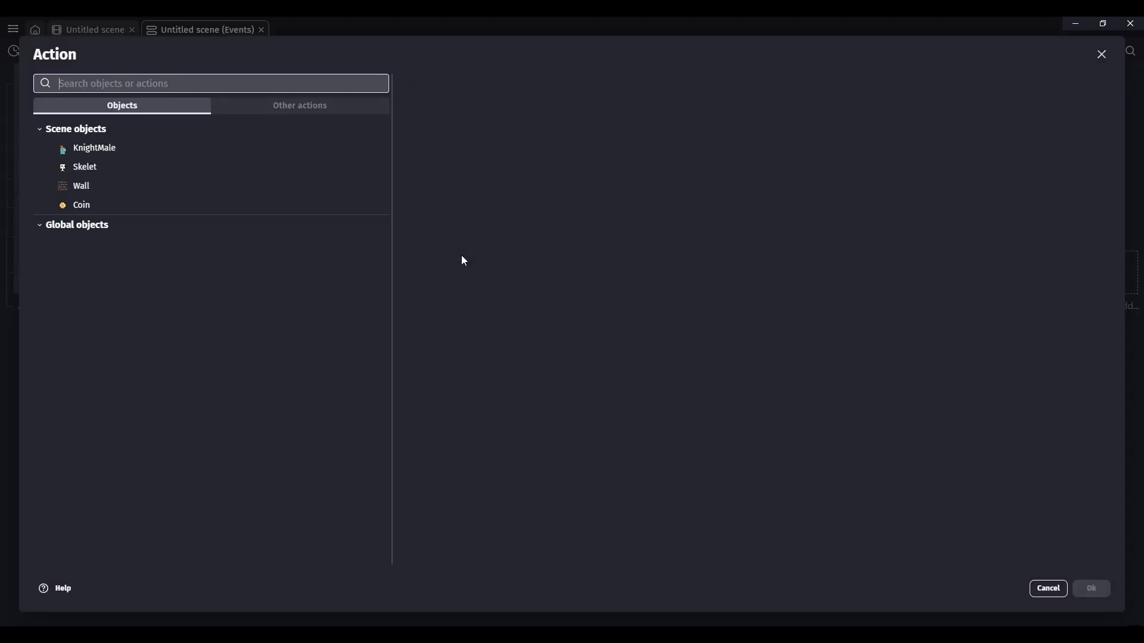
type("variable")
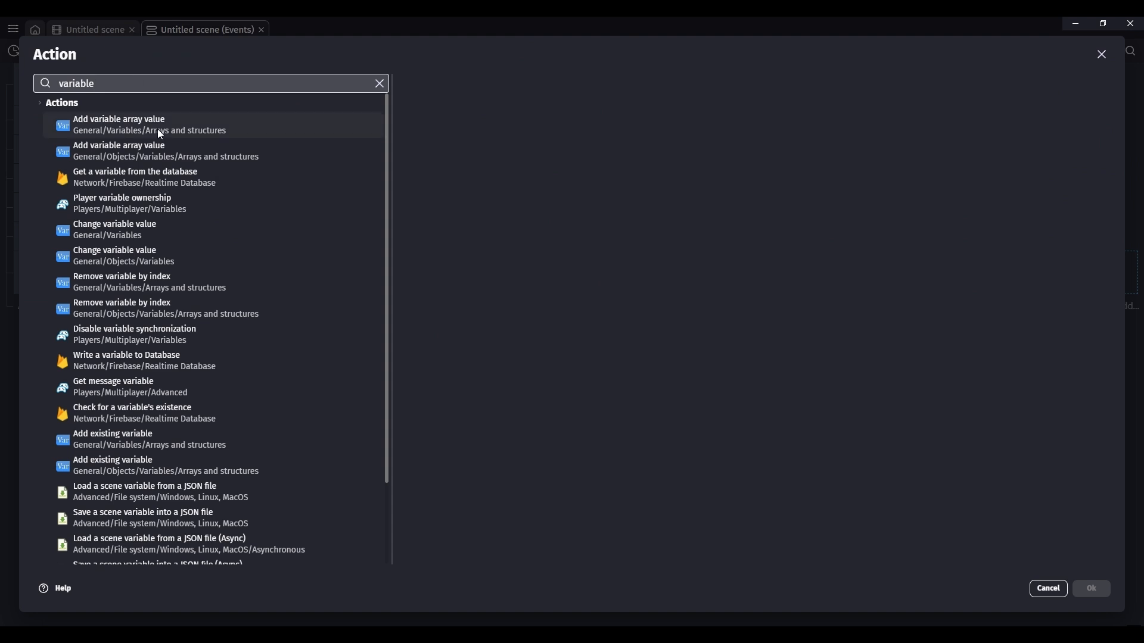
left_click(135, 242)
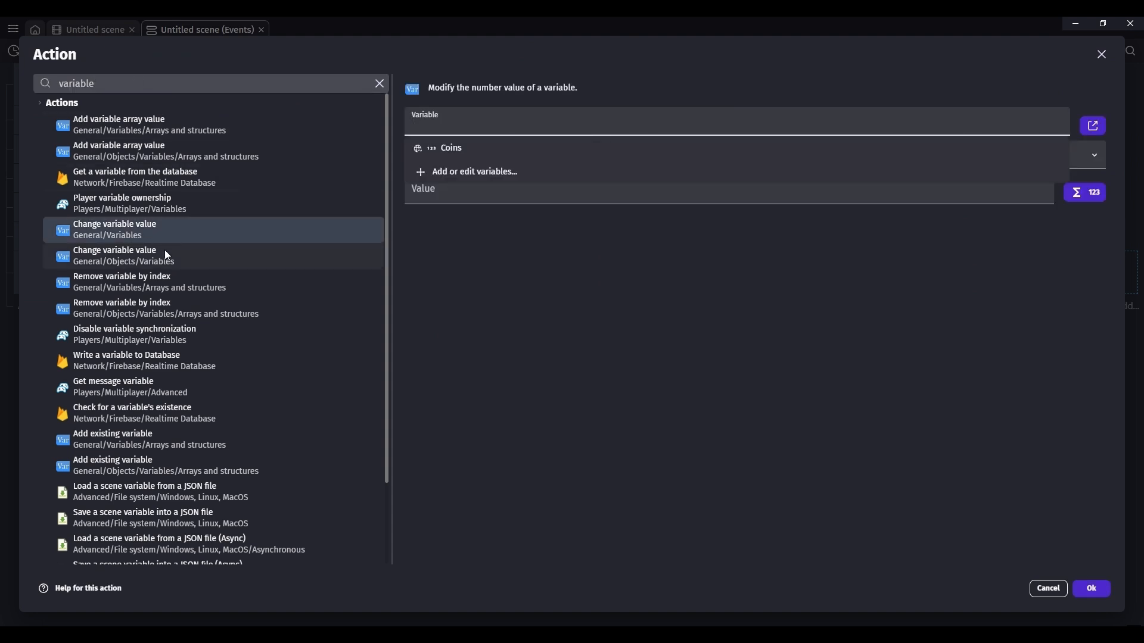
left_click(458, 158)
left_click(452, 162)
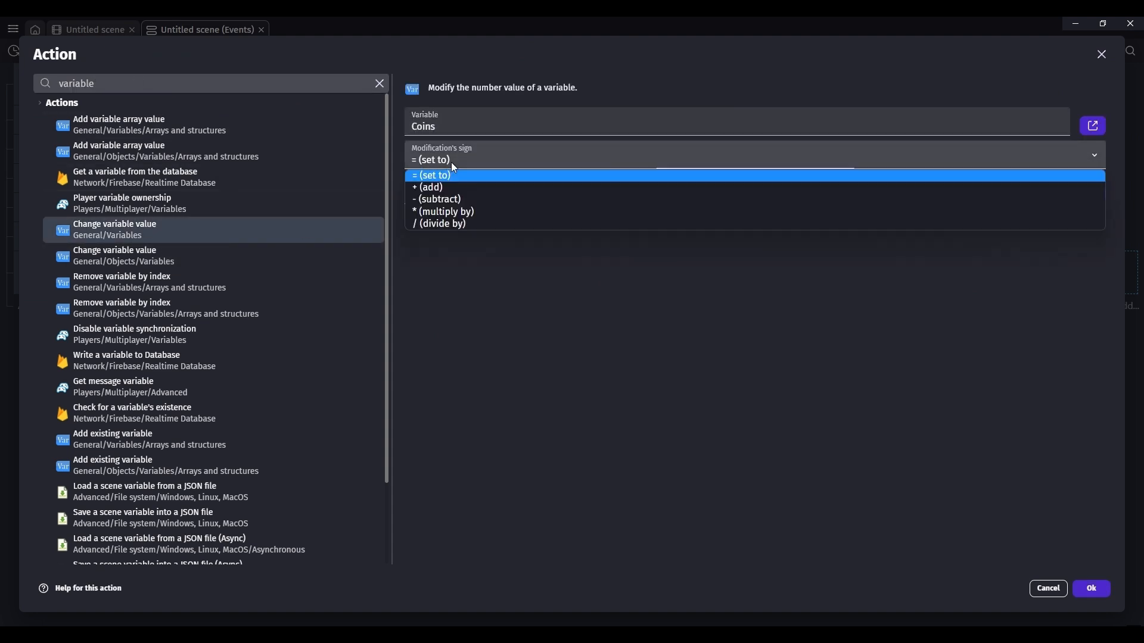
left_click(454, 187)
left_click(441, 201)
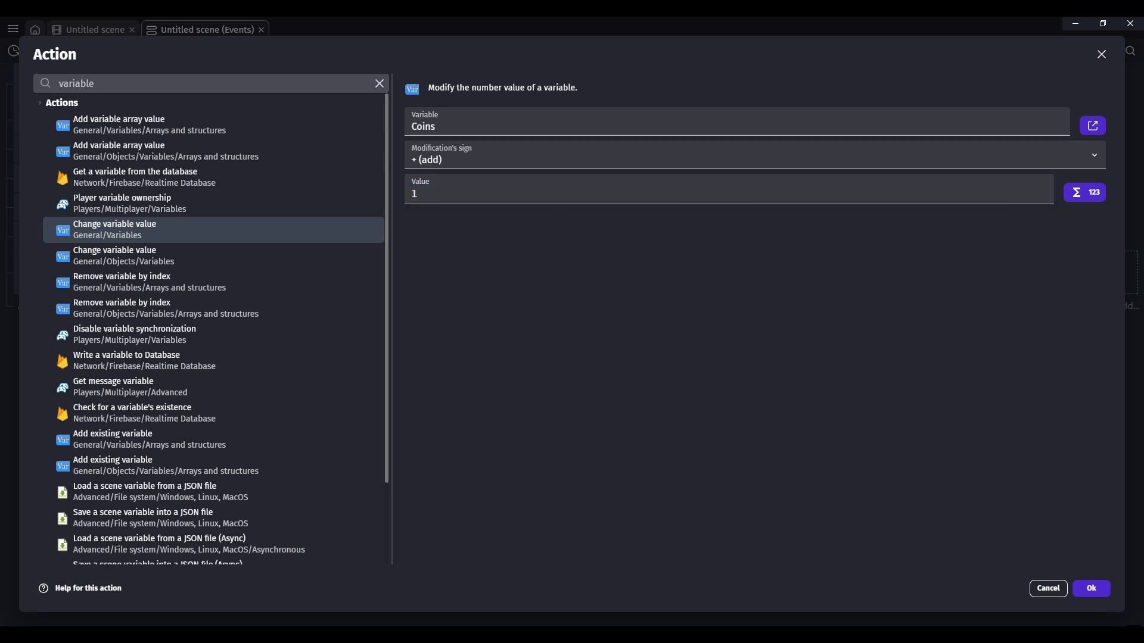
left_click(1092, 588)
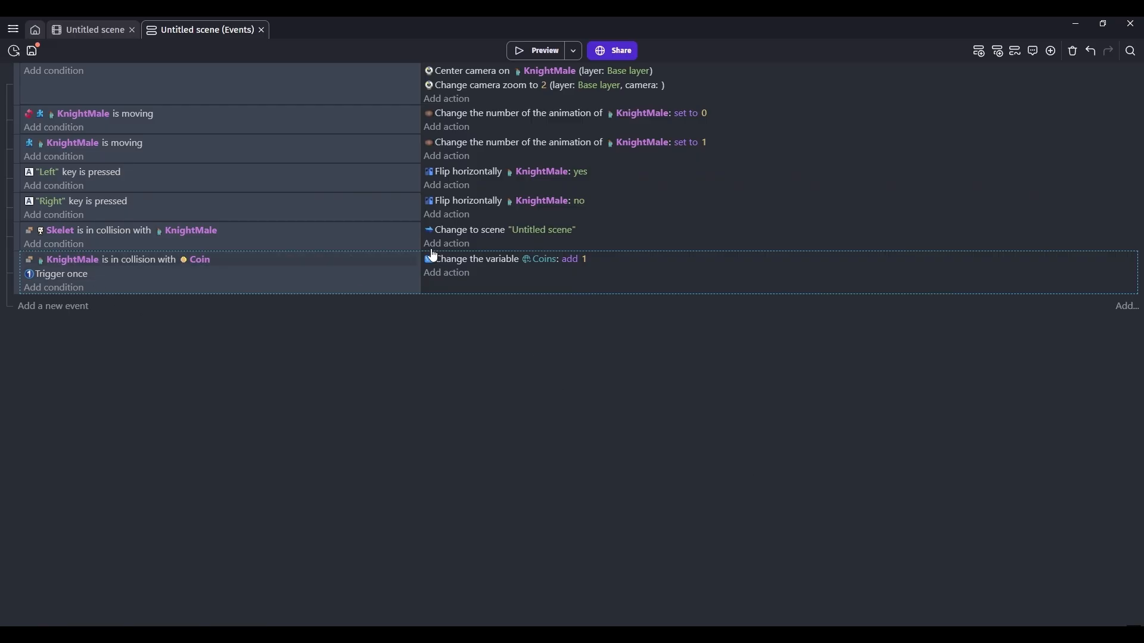
- Create a new Text object from scratch in the scene and name it CoinsText
left_click(88, 37)
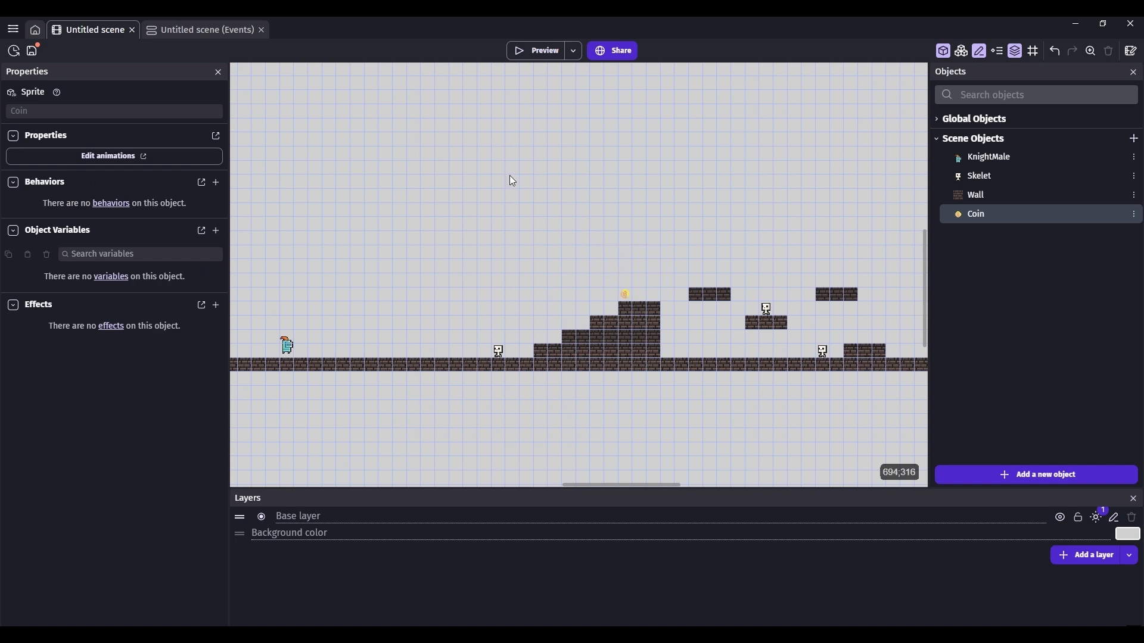
left_click(181, 30)
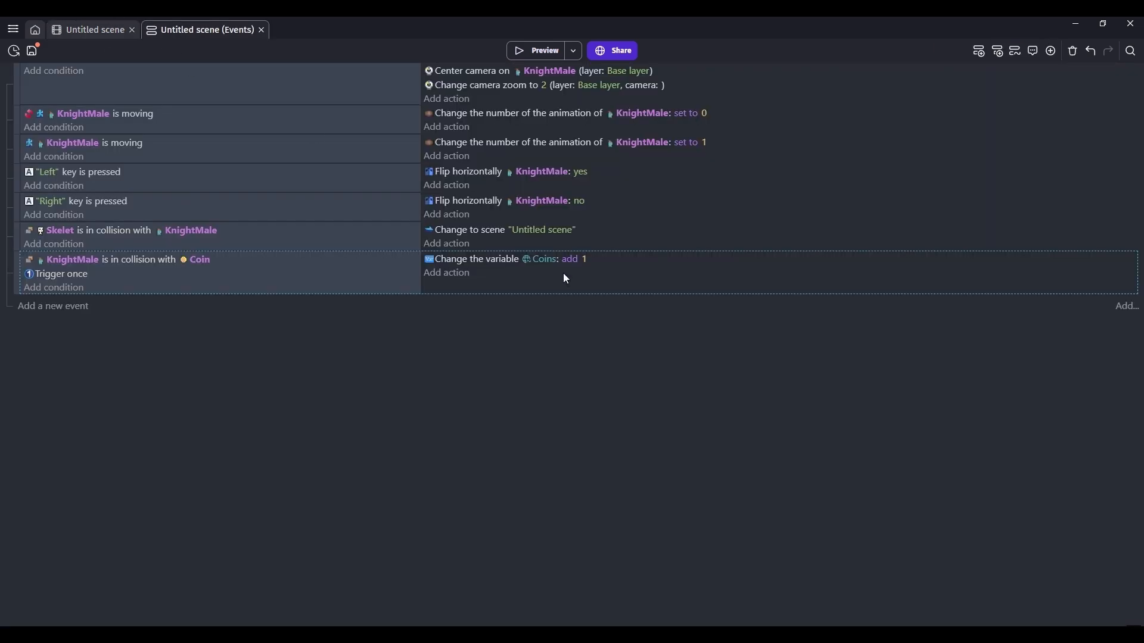
left_click(85, 37)
scroll(417, 286, "down", 5)
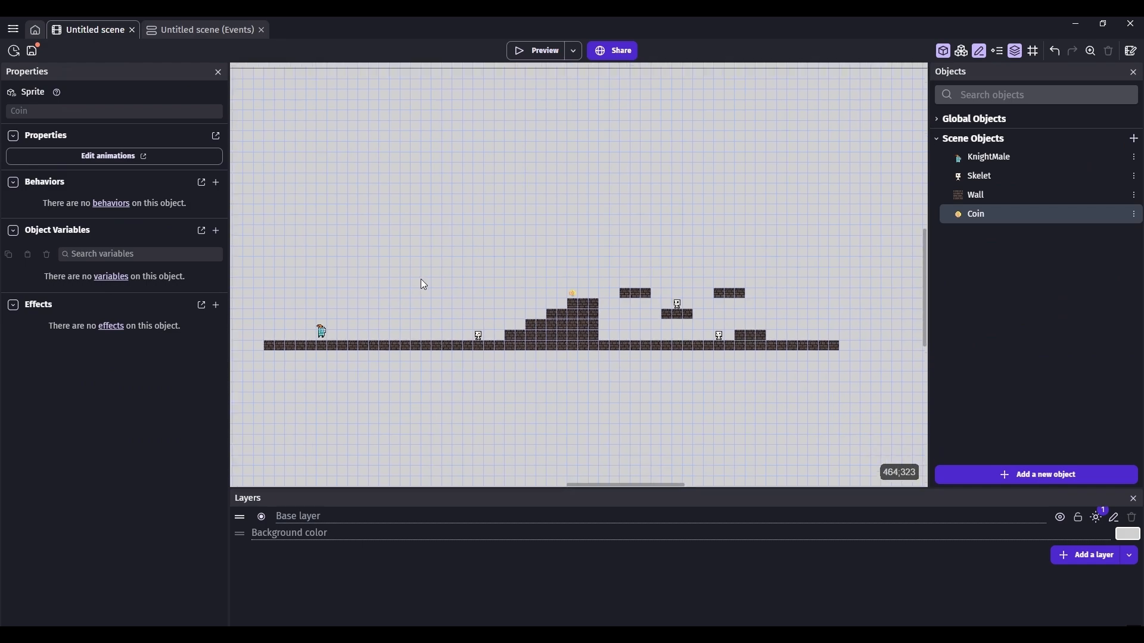
scroll(559, 393, "up", 1)
scroll(561, 394, "down", 1)
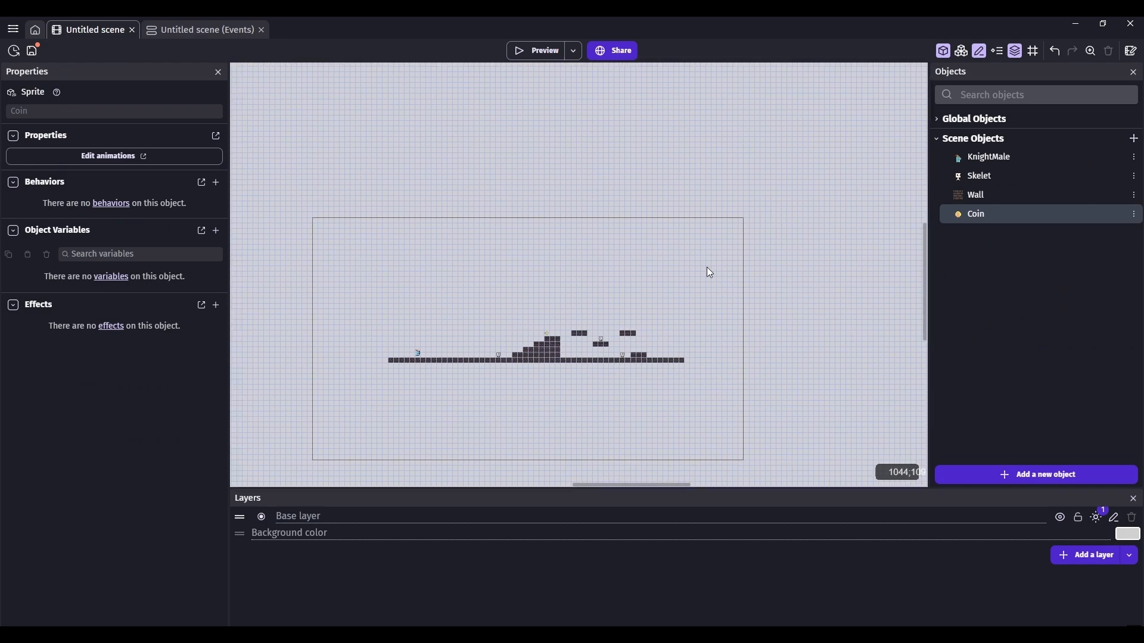
left_click(1022, 474)
scroll(245, 351, "down", 5)
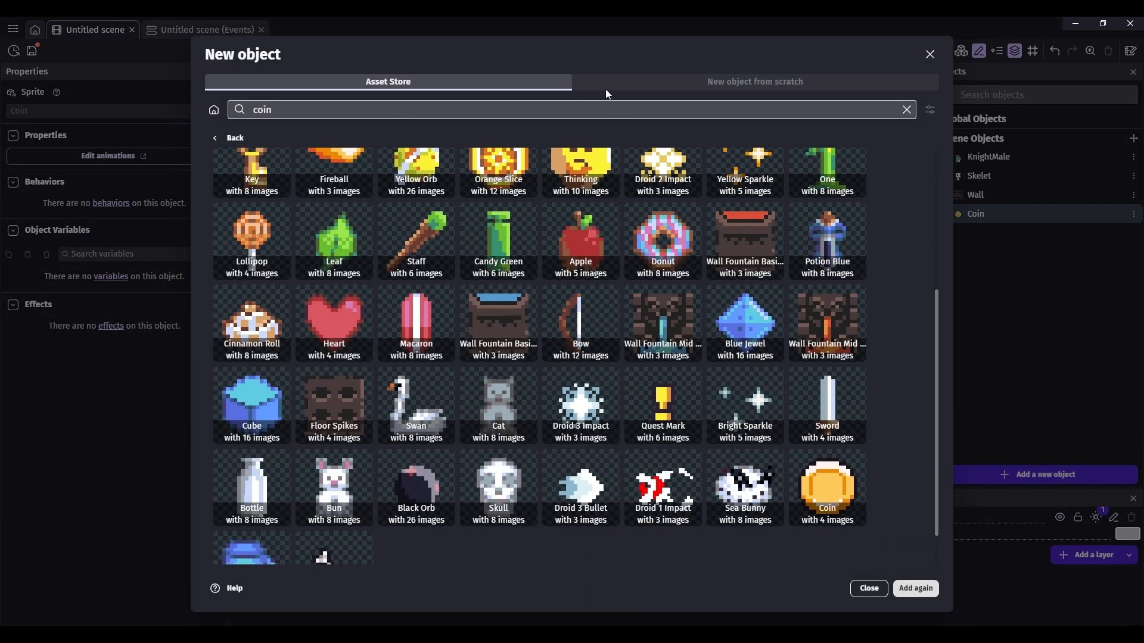
left_click(607, 84)
scroll(267, 348, "down", 2)
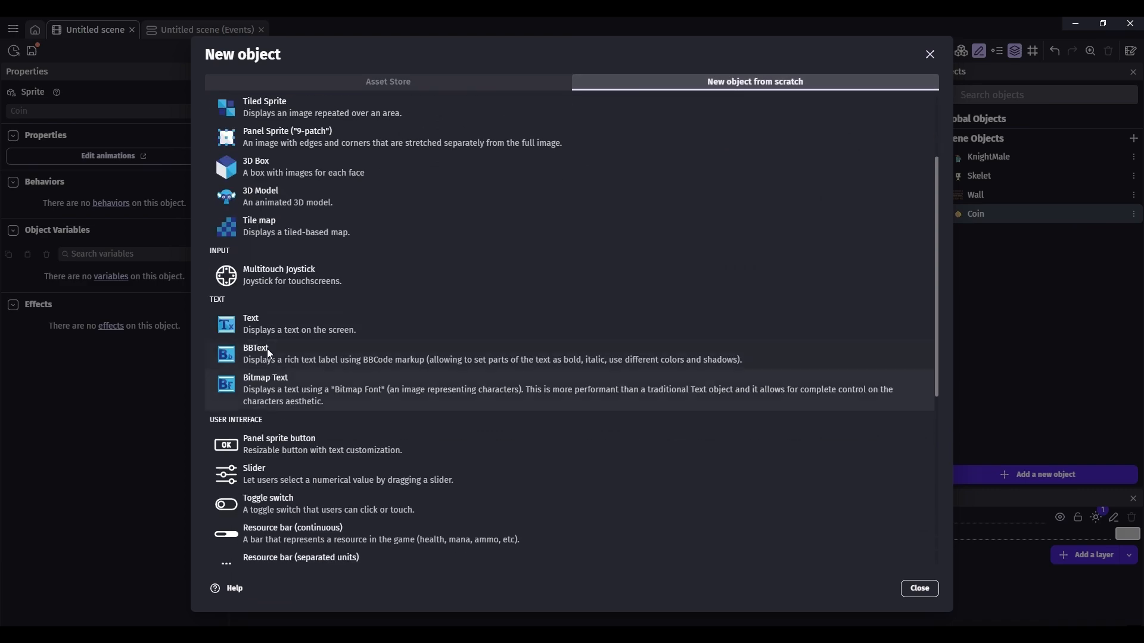
left_click(318, 332)
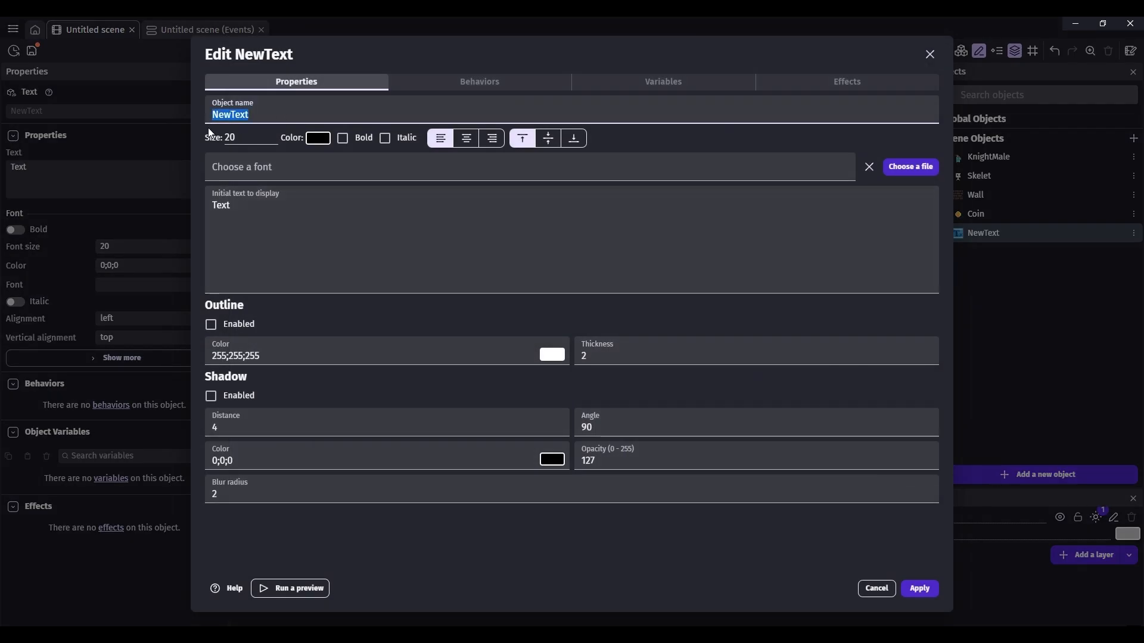
type("Coins")
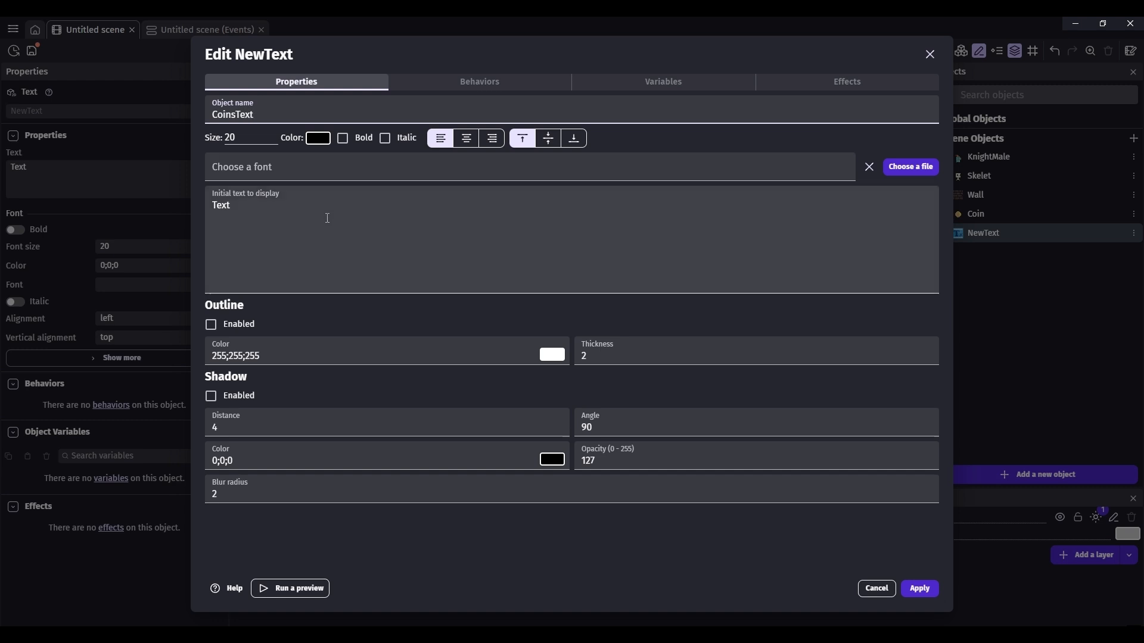
- Replace the initial display text of the CoinsText object with 0
left_click_drag(326, 216, 166, 210)
key("BackSpace")
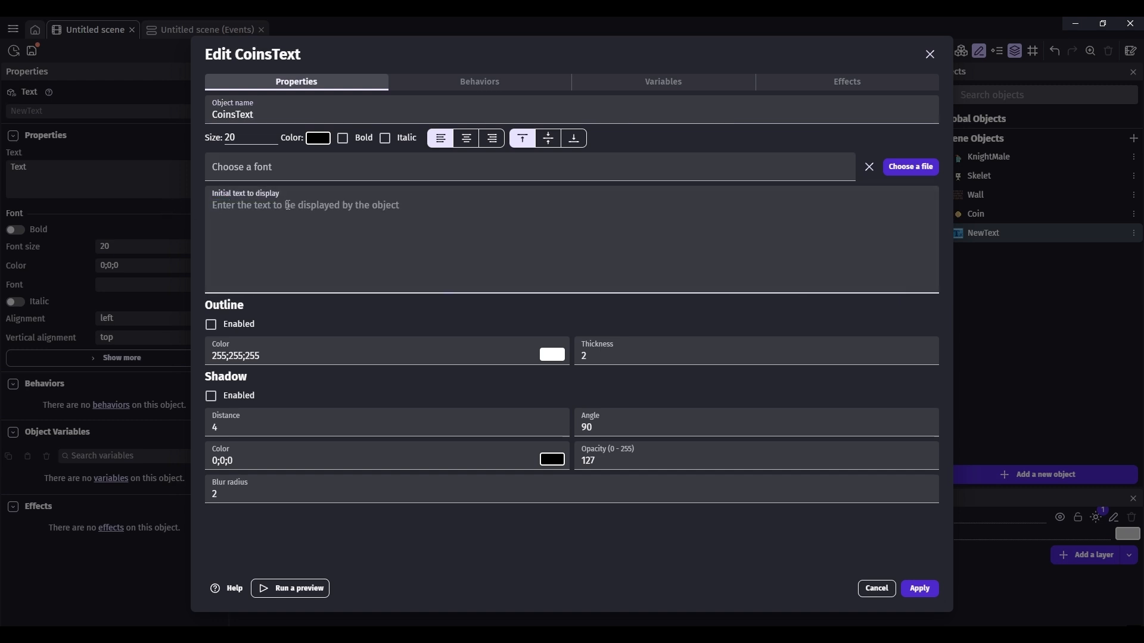
type("0")
key("BackSpace")
type("0")
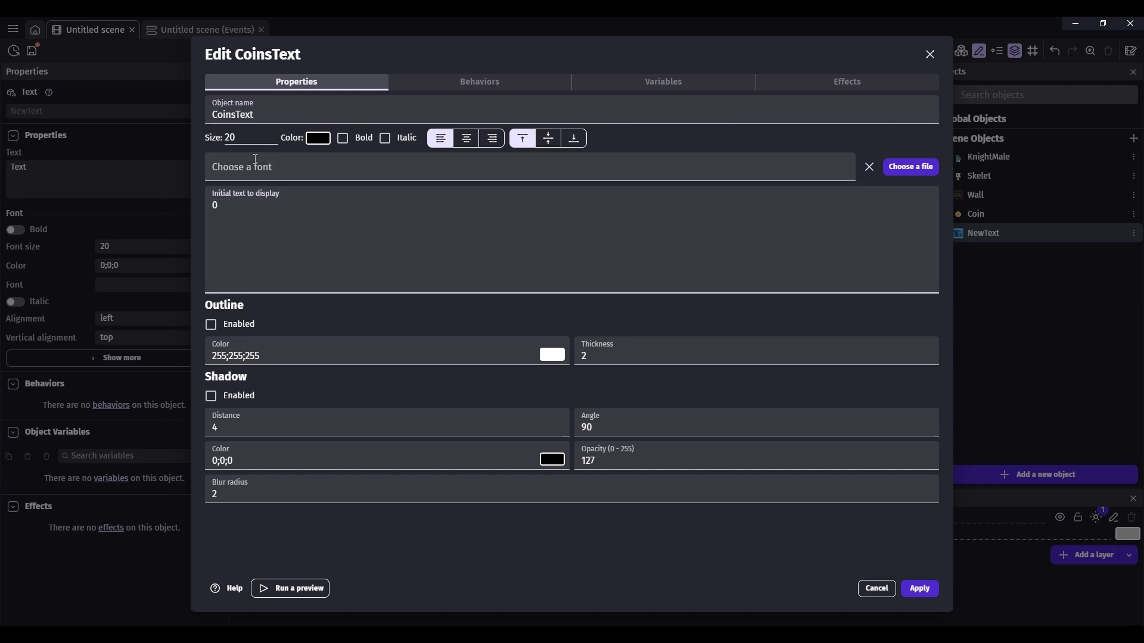
- Set the CoinsText font size to 60 and apply the object's properties
left_click(256, 159)
left_click(186, 162)
left_click_drag(247, 138, 184, 141)
key("BackSpace")
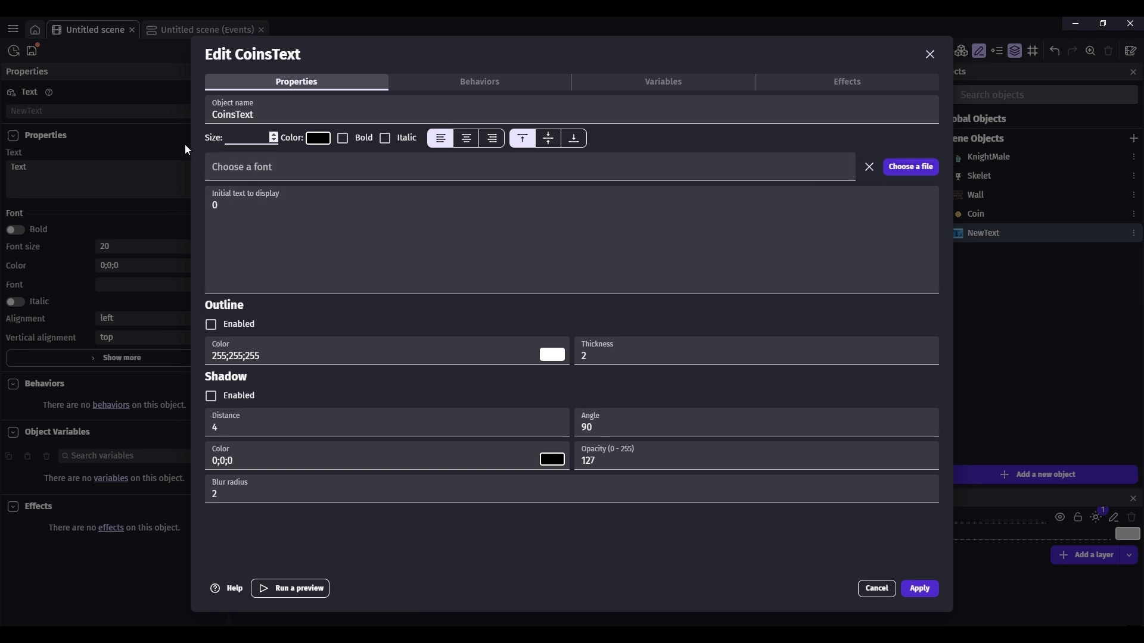
type("60")
left_click(920, 589)
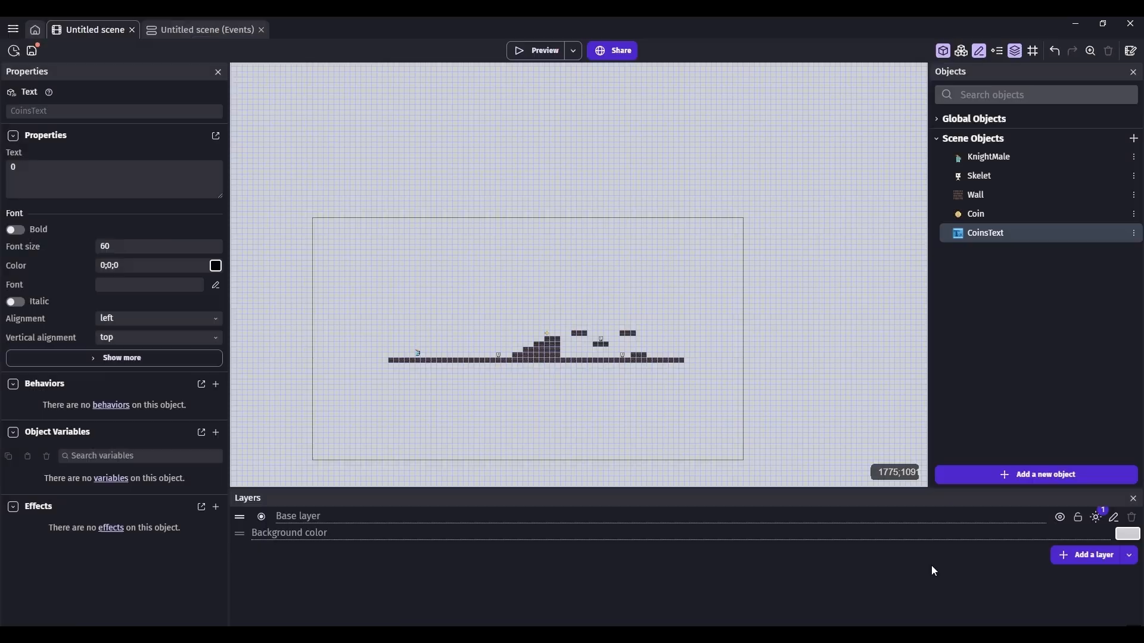
- Place a CoinsText instance in the upper-left corner of the game frame, at about X 32, Y 16, and check it in a preview
left_click_drag(982, 236, 690, 247)
left_click(540, 50)
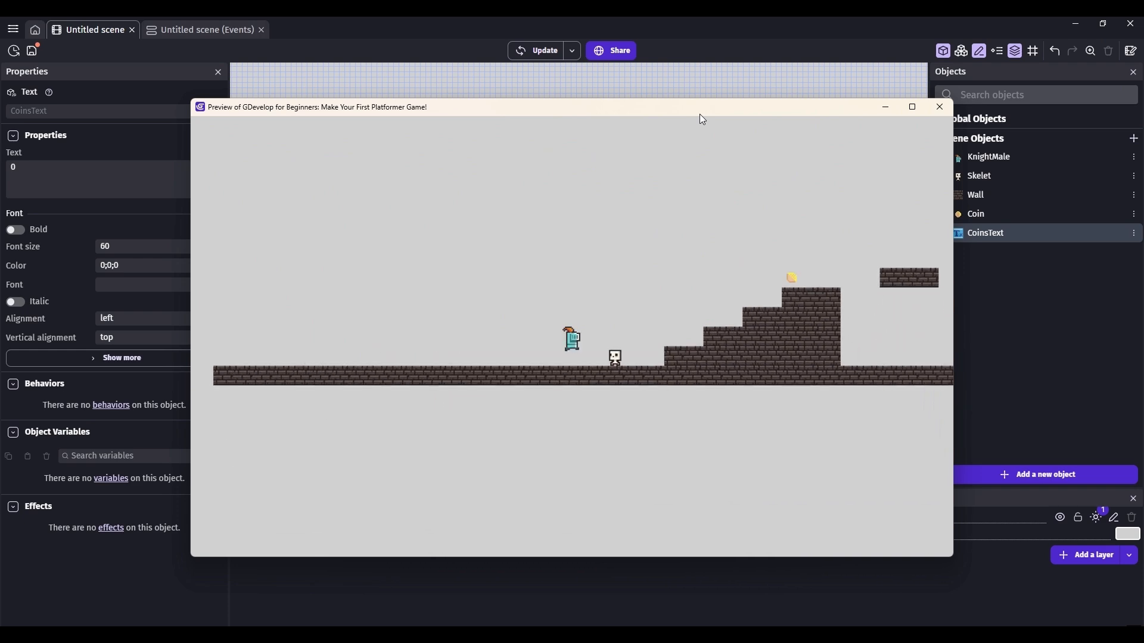
left_click(940, 107)
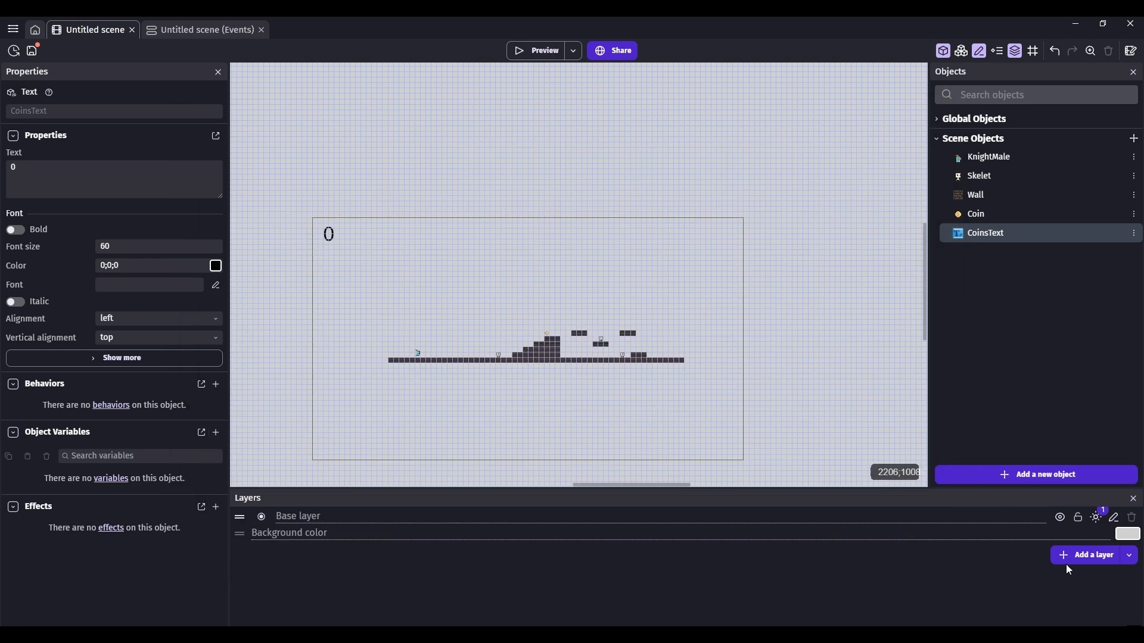
- Add a layer named GUI and assign the placed CoinsText instance to it
left_click(1087, 556)
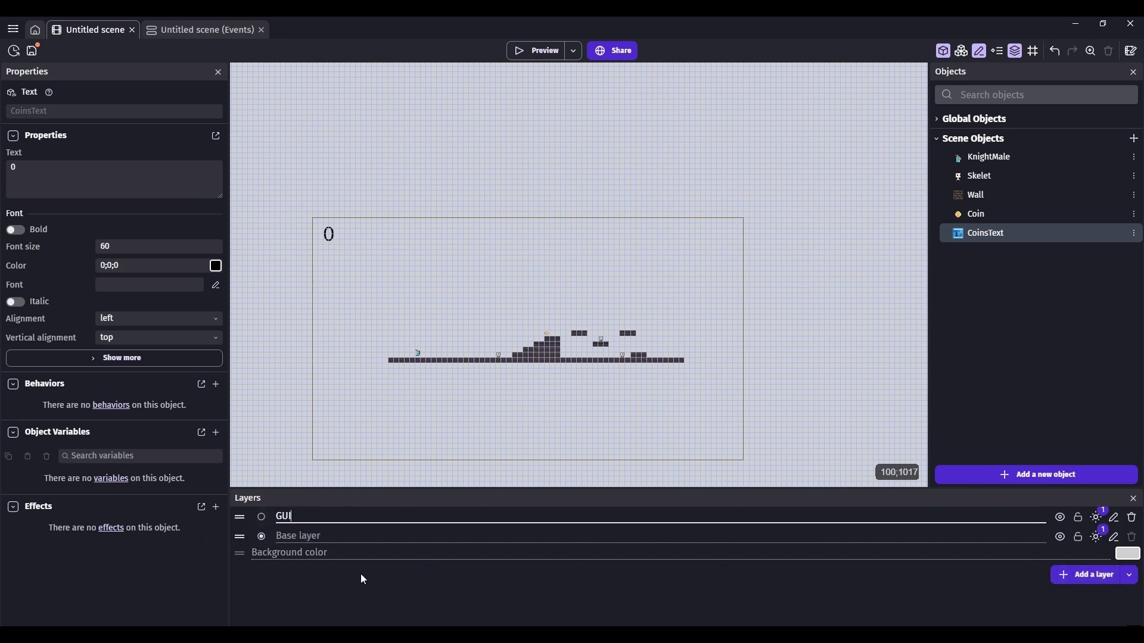
key("Return")
left_click(328, 235)
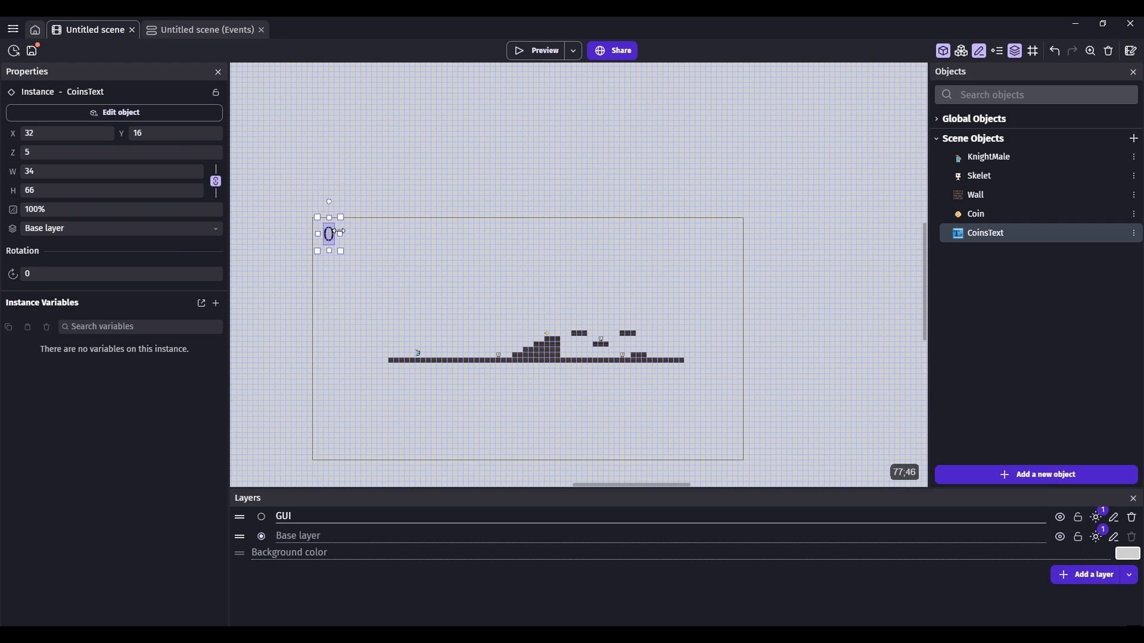
left_click(78, 227)
left_click(48, 252)
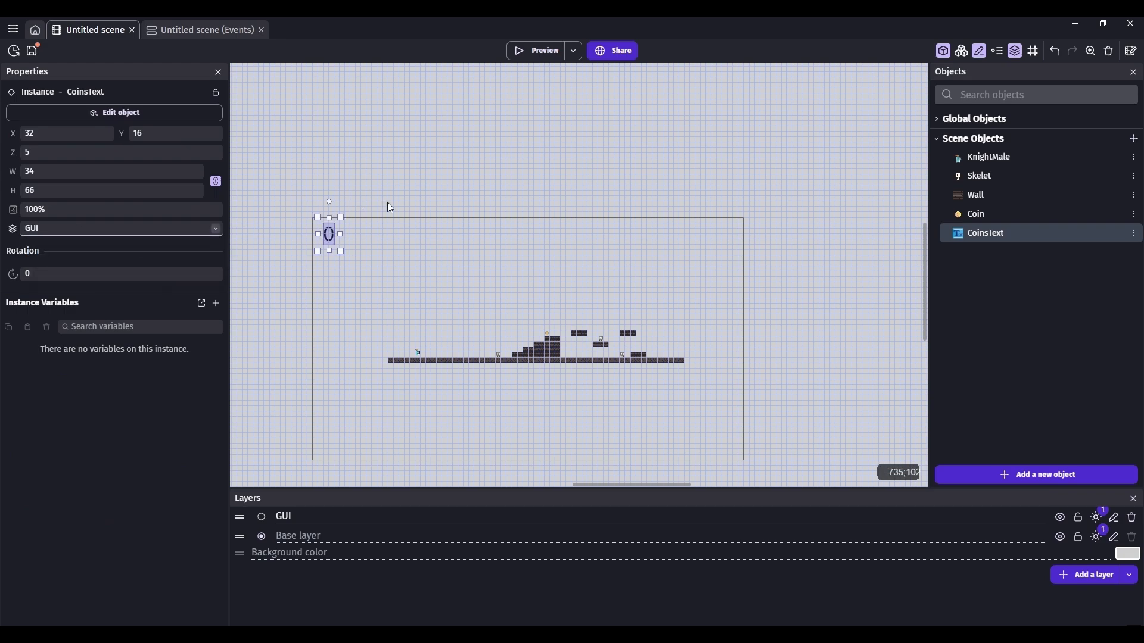
left_click(390, 207)
- Preview the game and take the knight up the wall steps to the coin to test the text display and coin collision
left_click(535, 53)
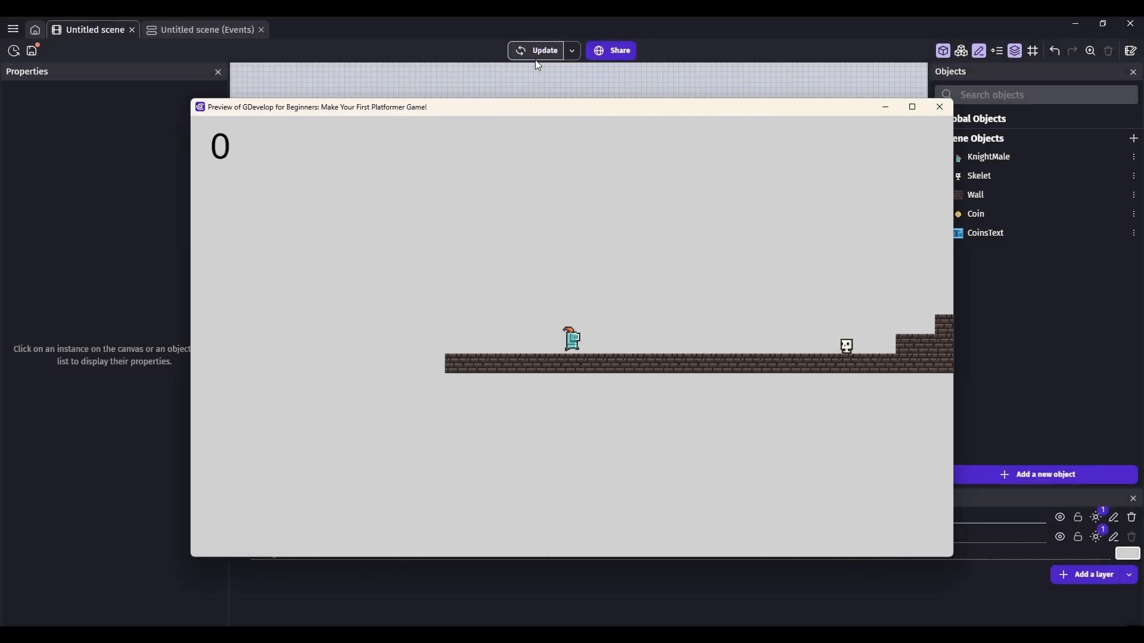
key("space")
key("Right")
key("space")
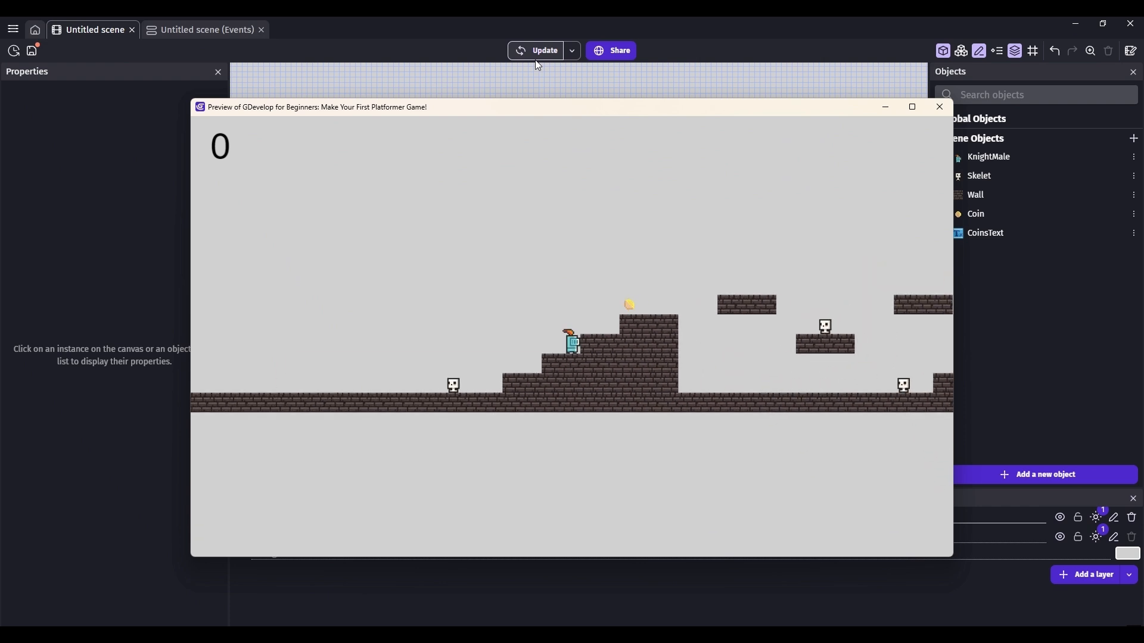
key("space")
key("Right")
key("space")
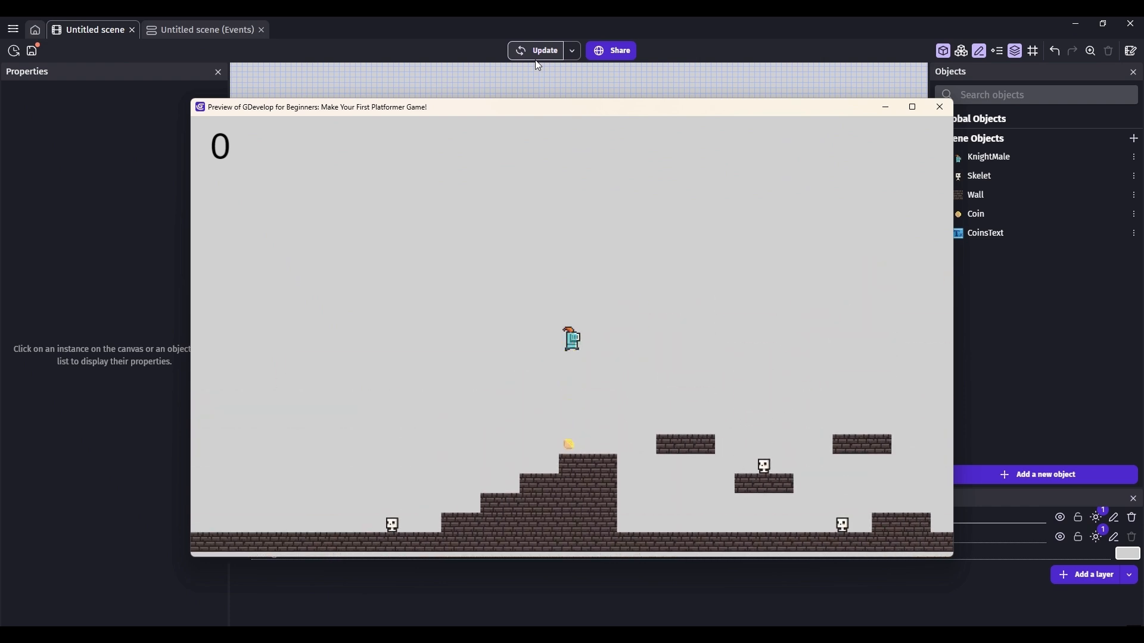
key("space")
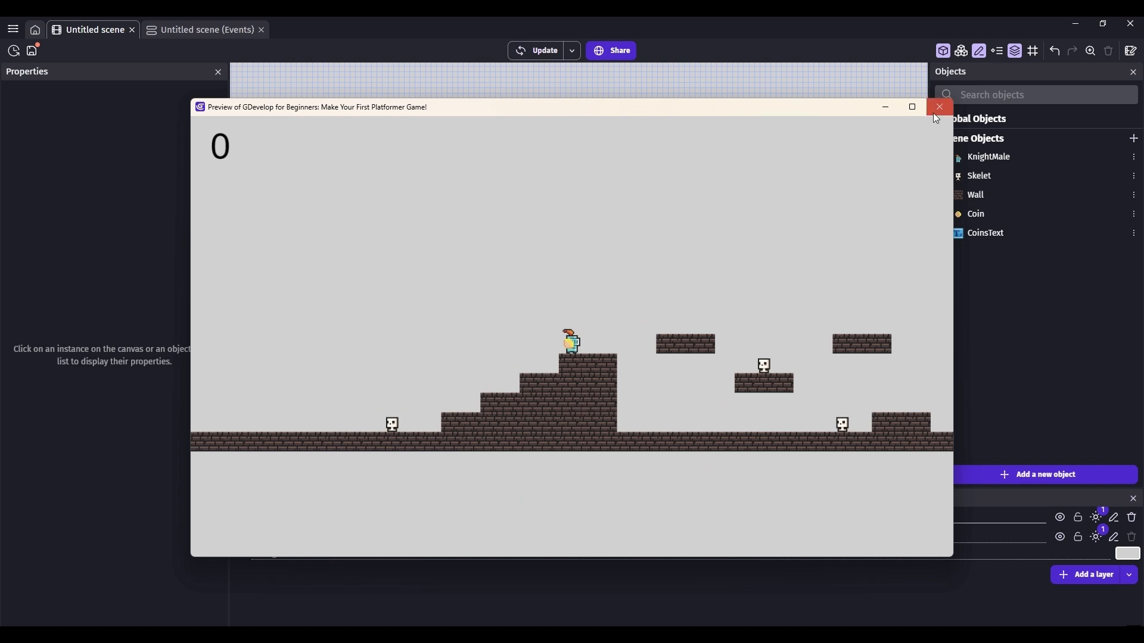
left_click(939, 108)
- Add a Delete the object action for Coin to the KnightMale and Coin collision event
left_click(200, 31)
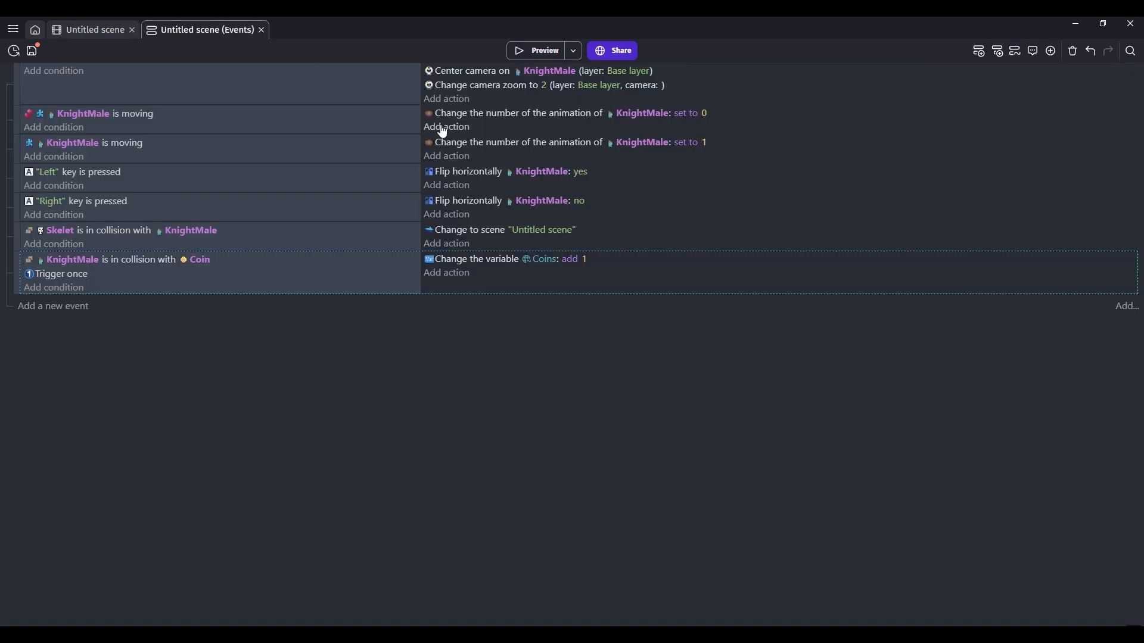
left_click(452, 276)
type("de")
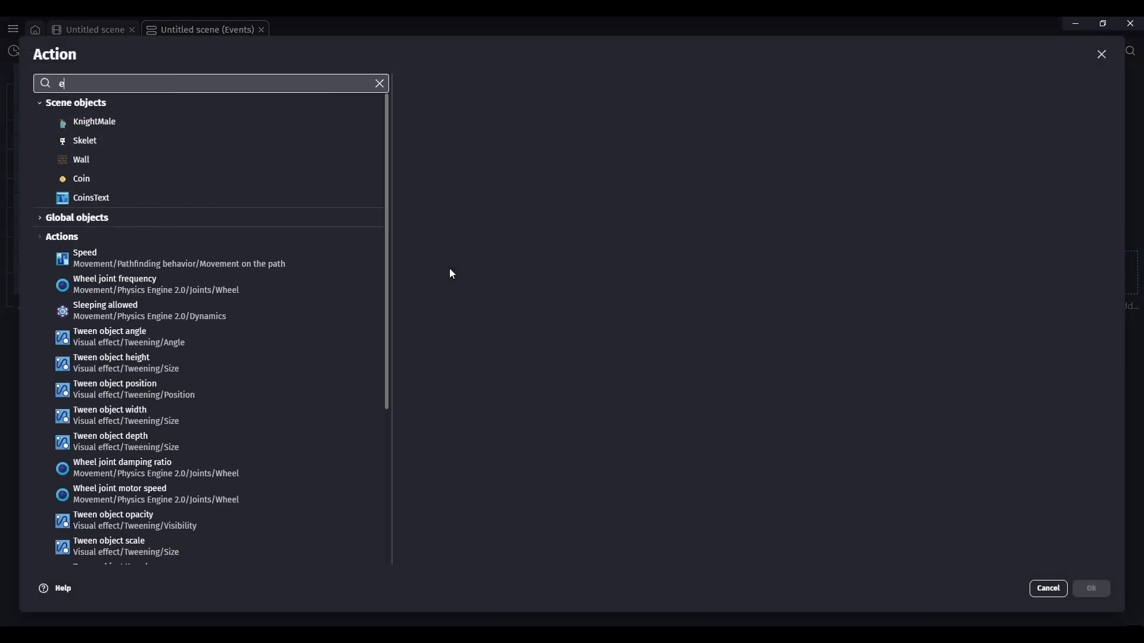
left_click(244, 308)
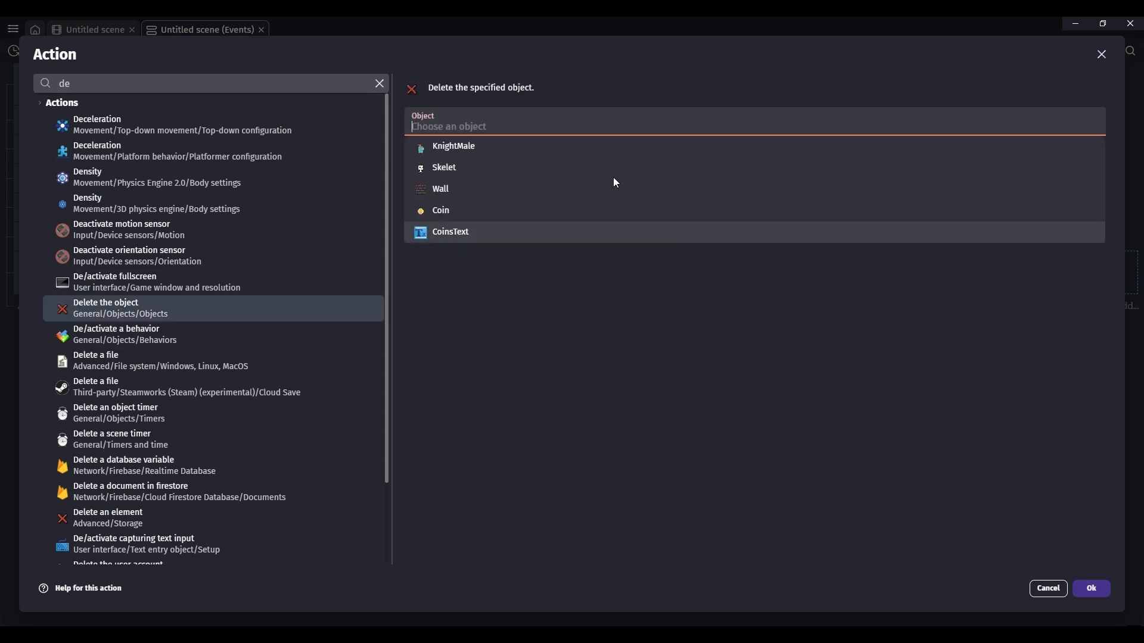
left_click(471, 221)
left_click(1092, 592)
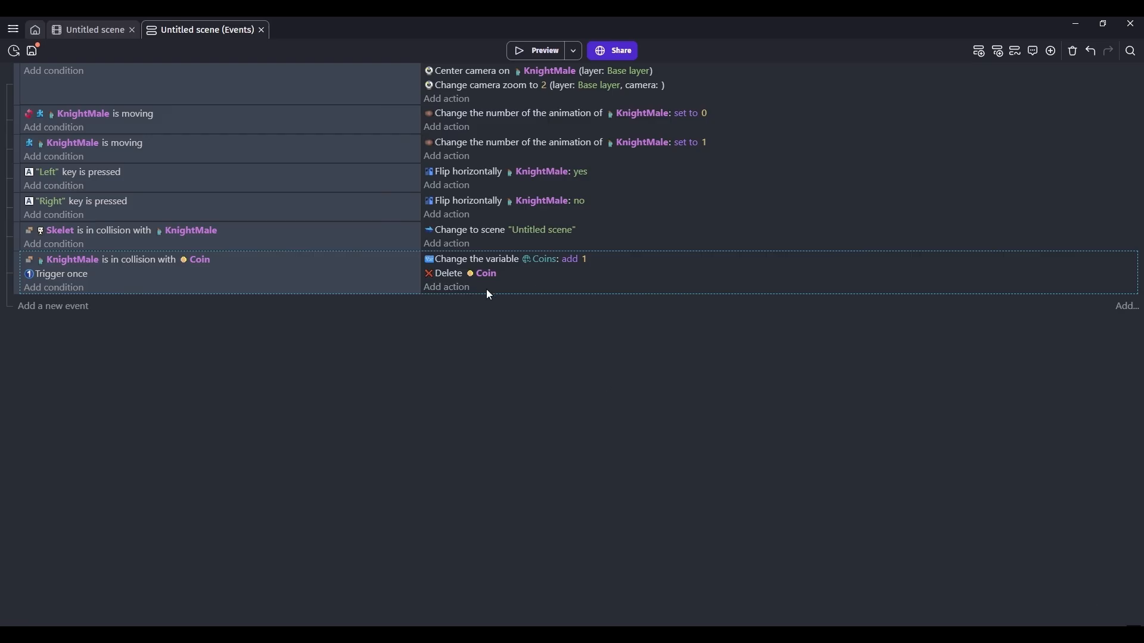
- Add a new event without conditions whose Text action sets CoinsText to GlobalVariableString(Coins)
left_click(448, 288)
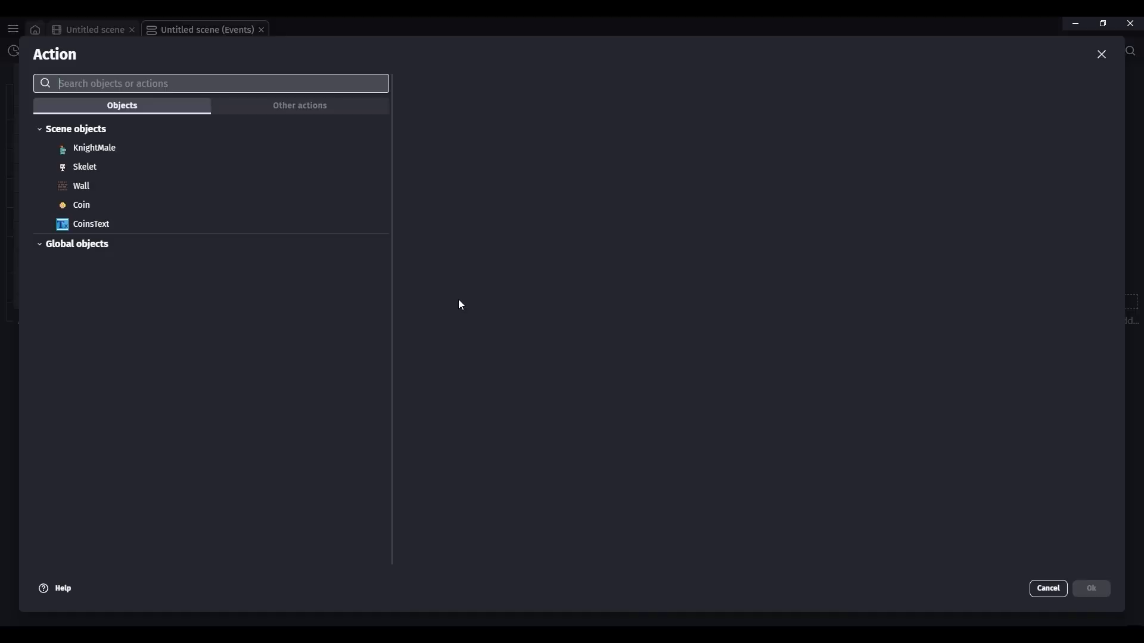
type("text")
left_click(203, 167)
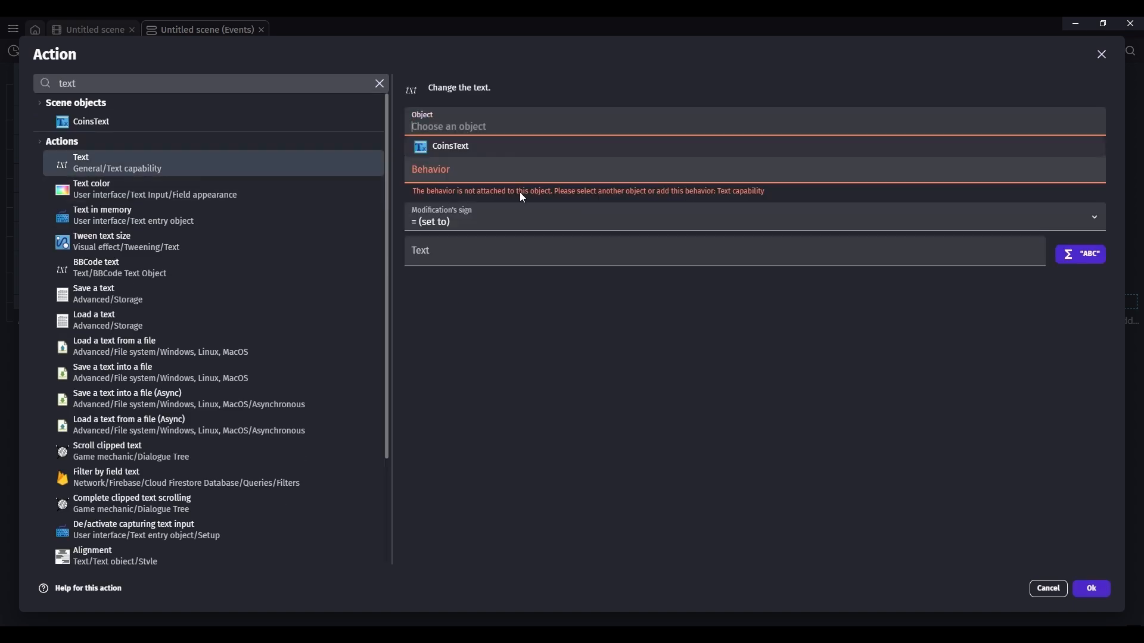
left_click(448, 149)
left_click(464, 223)
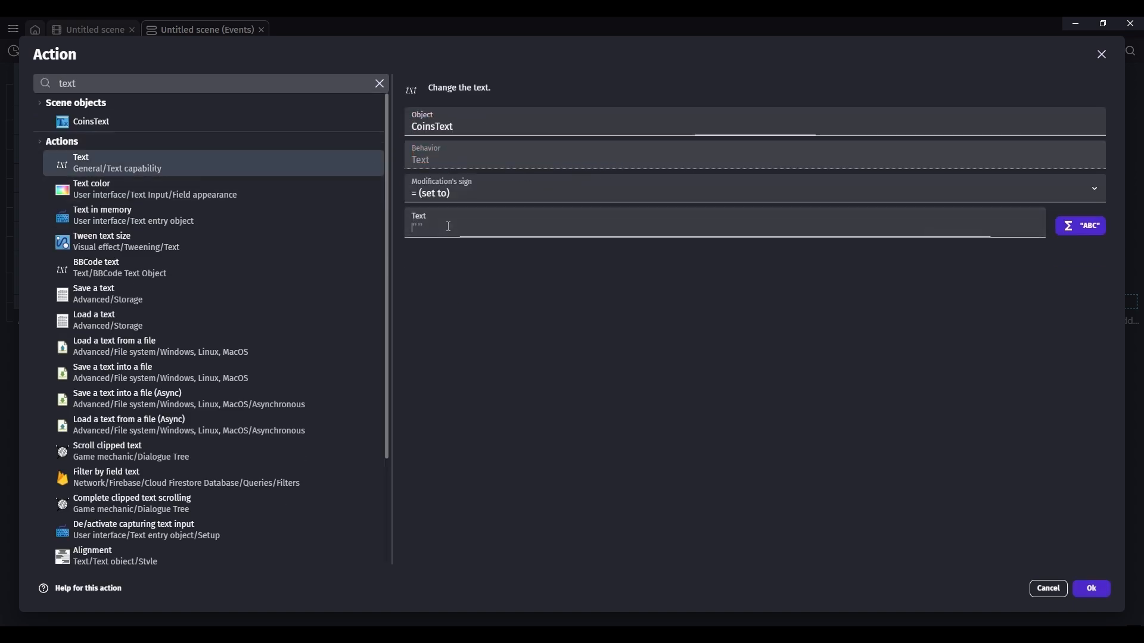
type("\"\"")
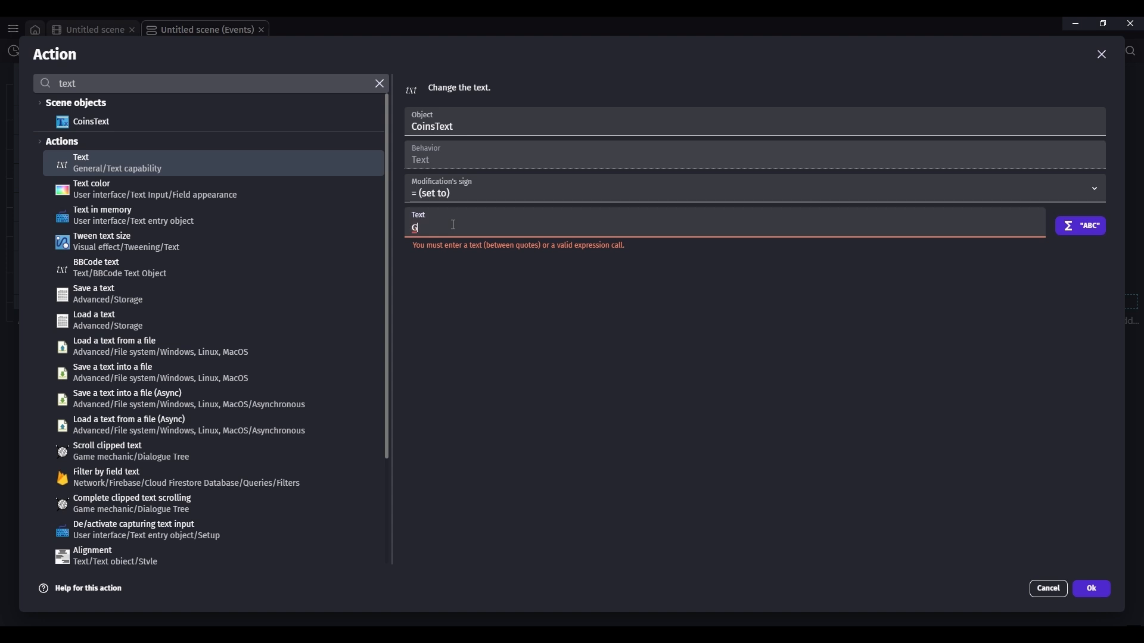
type("a")
key("BackSpace")
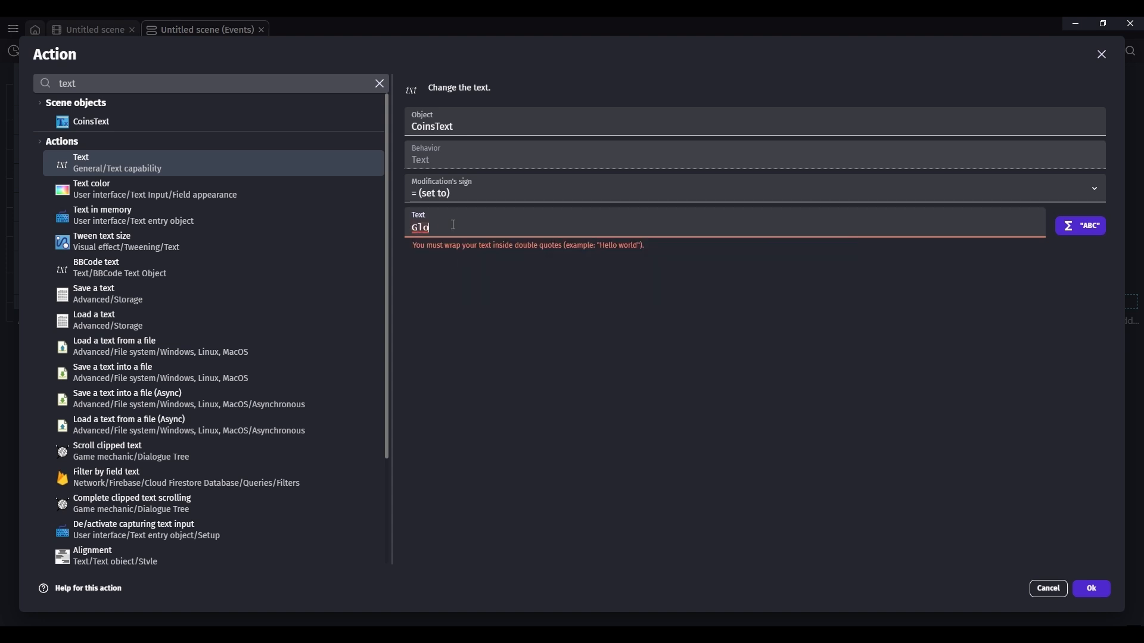
type("lobalVariableString(Coin")
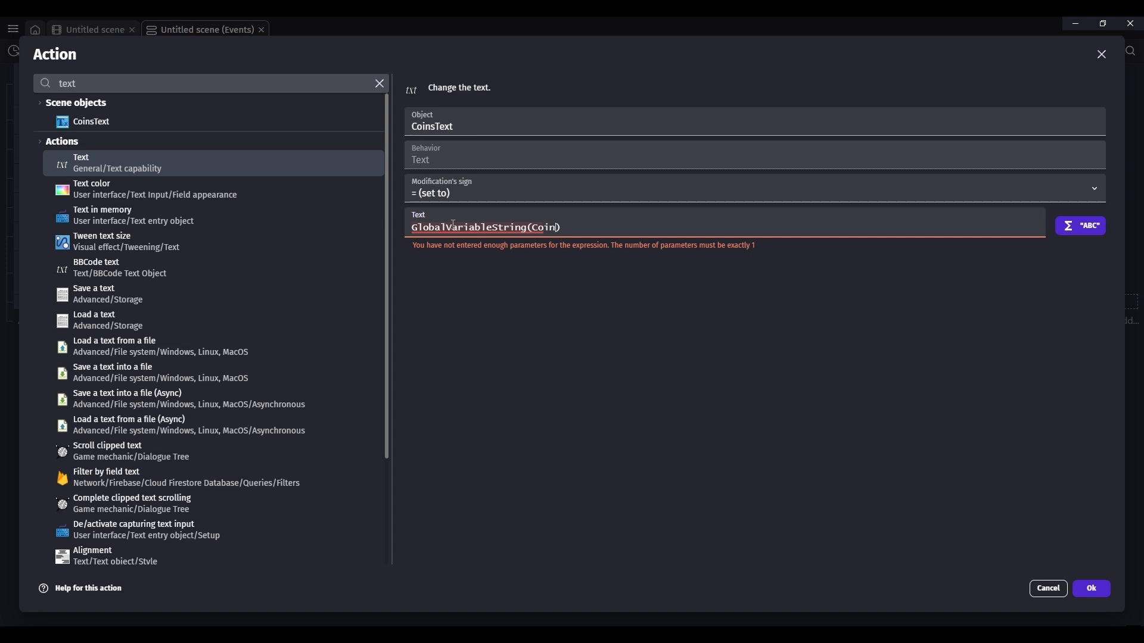
type("s")
left_click(469, 256)
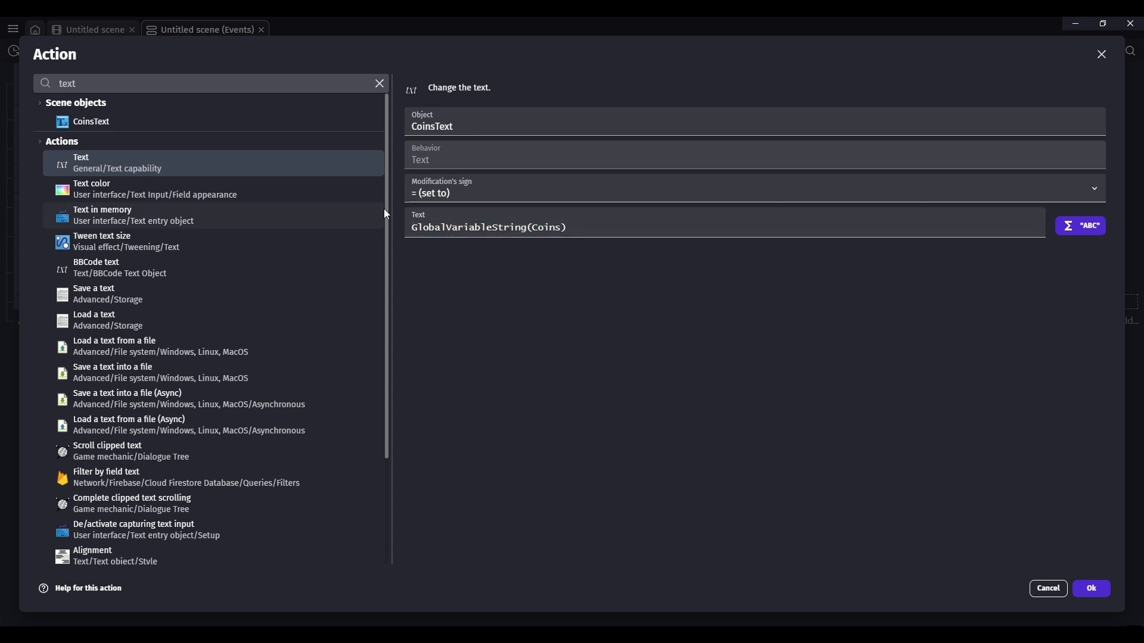
left_click(1092, 588)
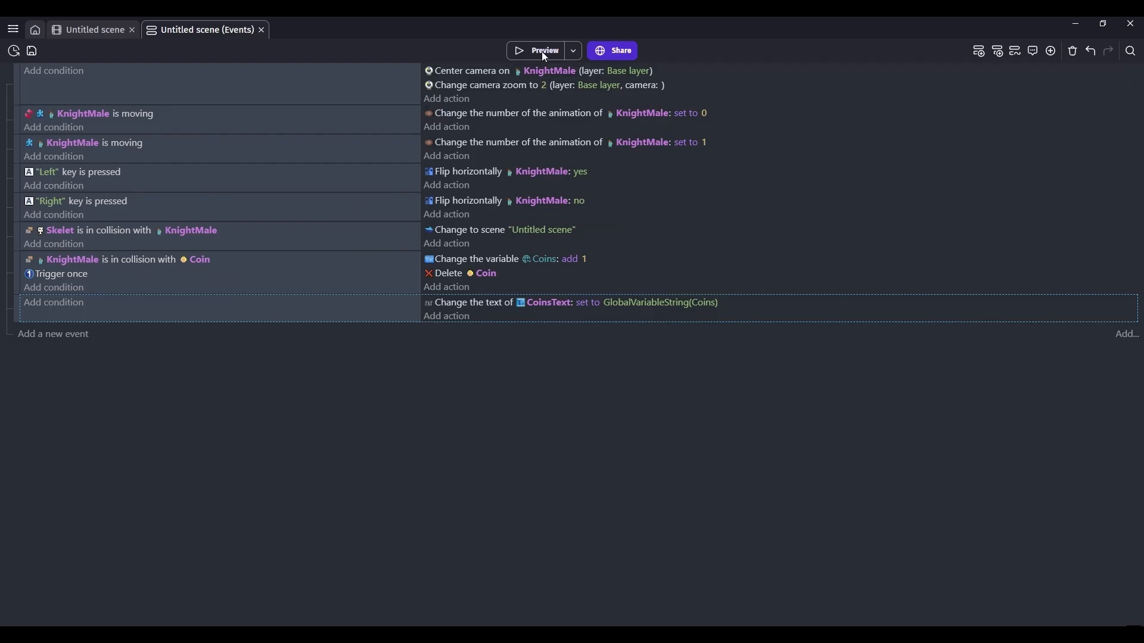
- Preview the game and jump the knight up the wall steps to the coin to test coin collection and the counter
left_click(541, 51)
key("Right")
key("space")
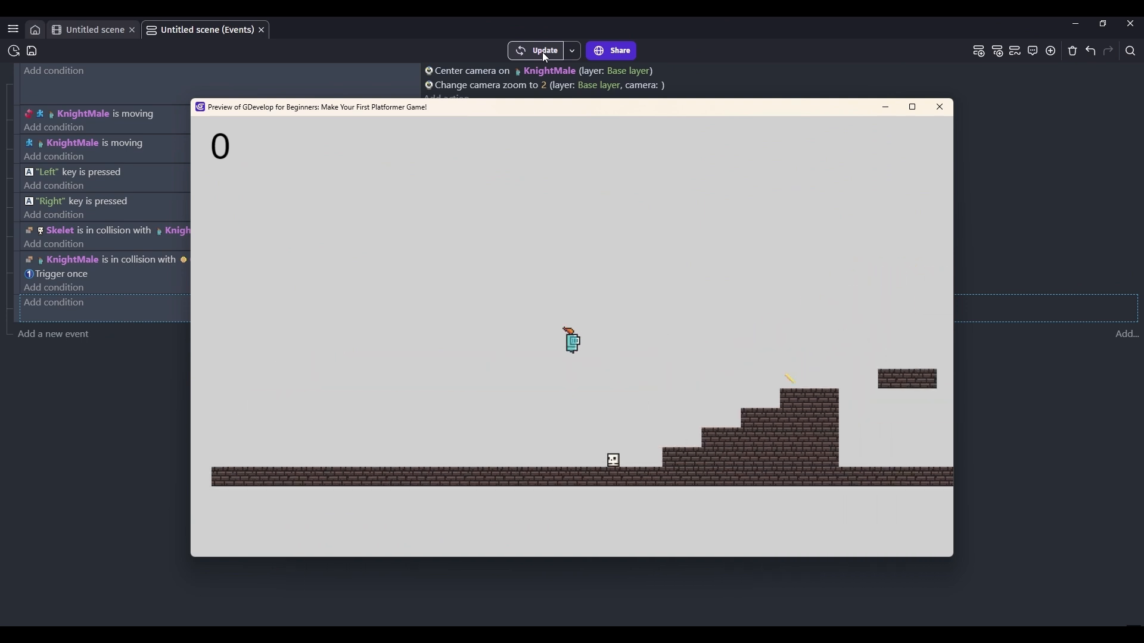
key("space")
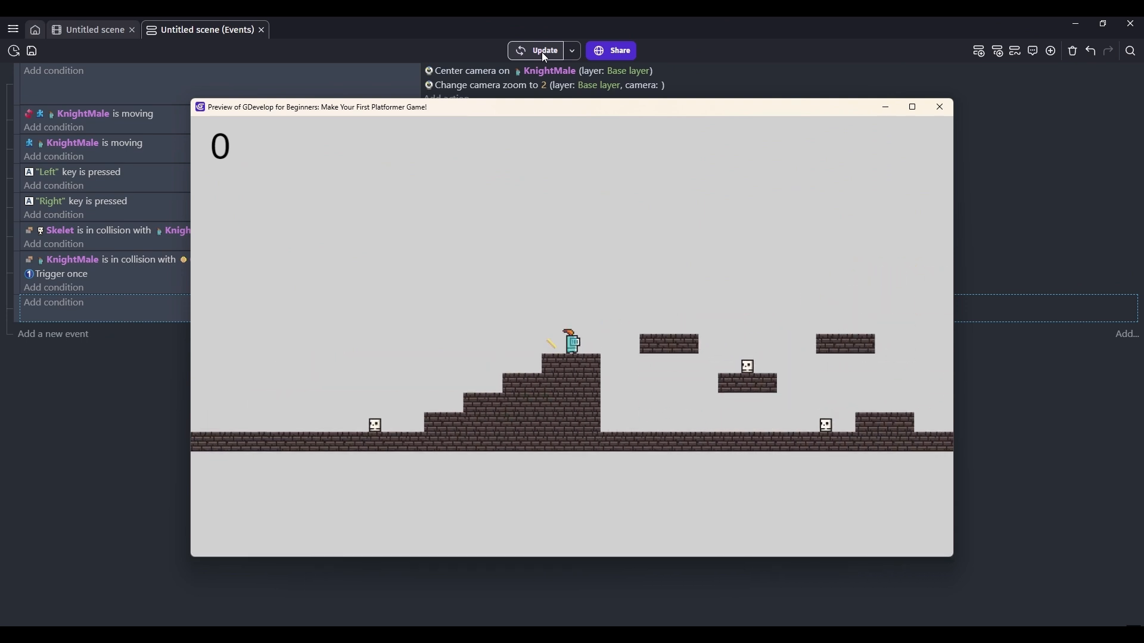
key("space")
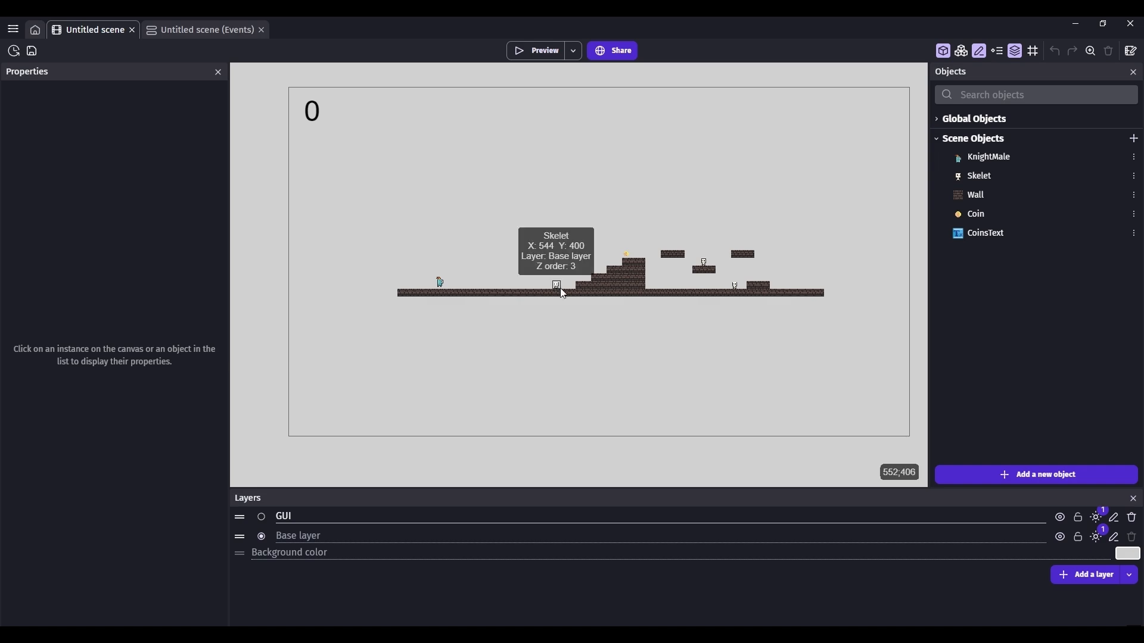
- Create a new Sprite object from scratch and name it MoveLeft
left_click(1030, 480)
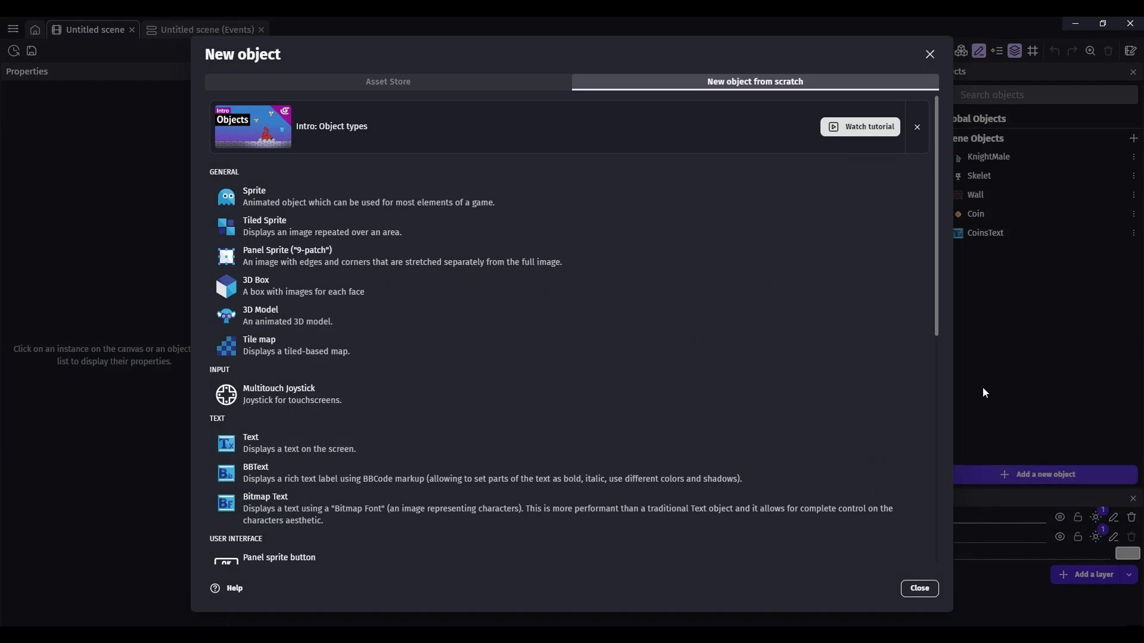
left_click(323, 195)
left_click_drag(259, 115, 200, 106)
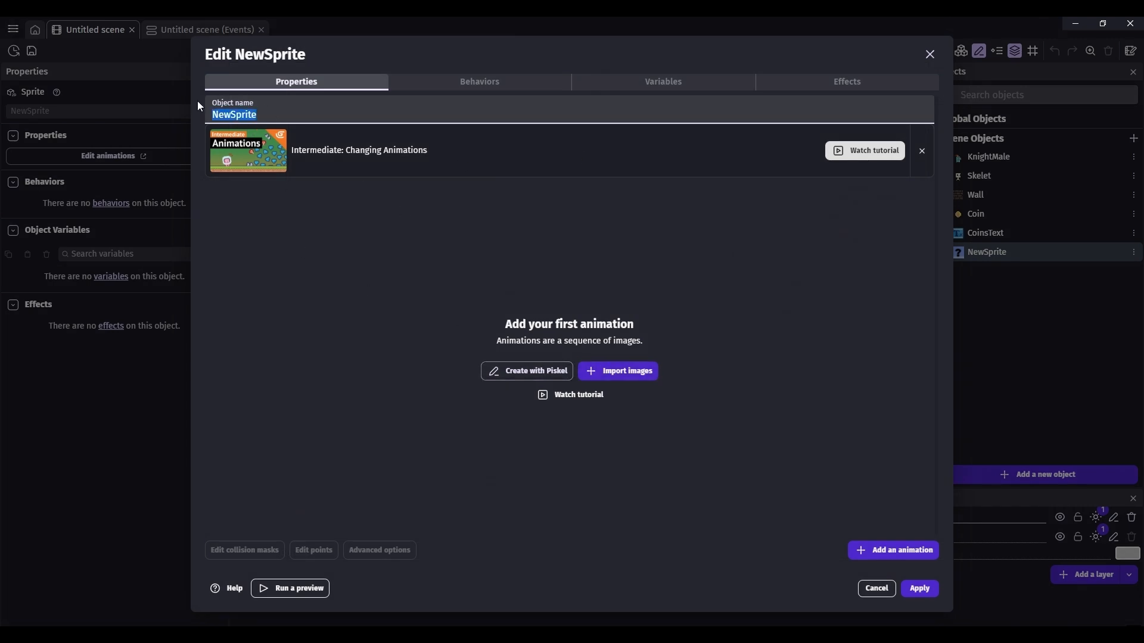
type("MoveLeft")
- Create the MoveLeft image in Piskel by filling the whole canvas with black, save it and apply the object
left_click(545, 378)
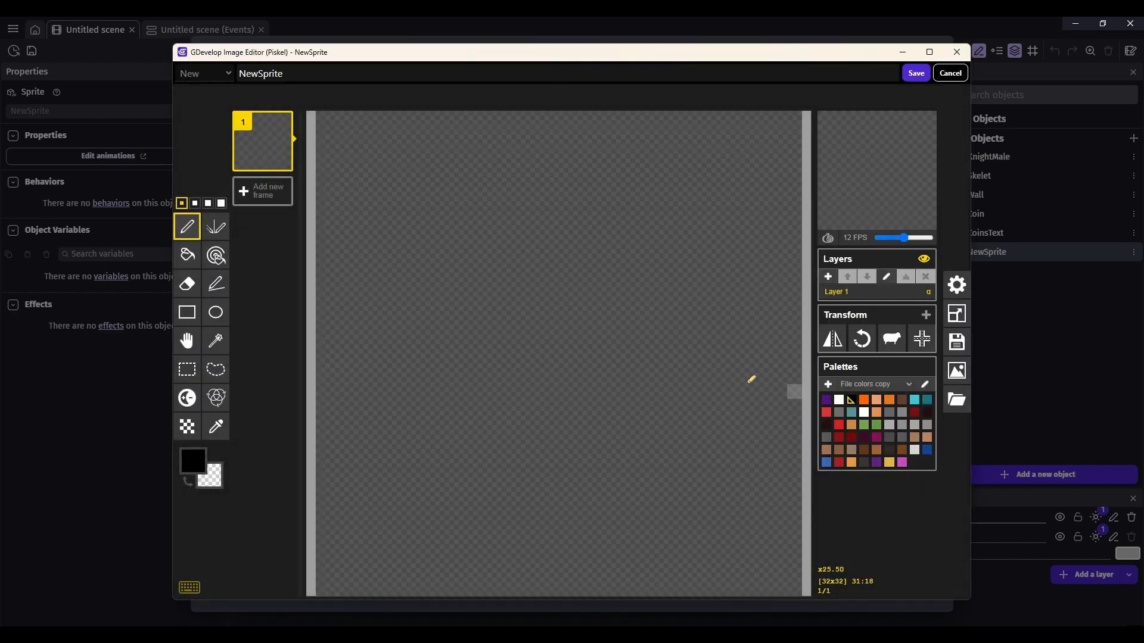
left_click(187, 253)
left_click(685, 193)
left_click(916, 74)
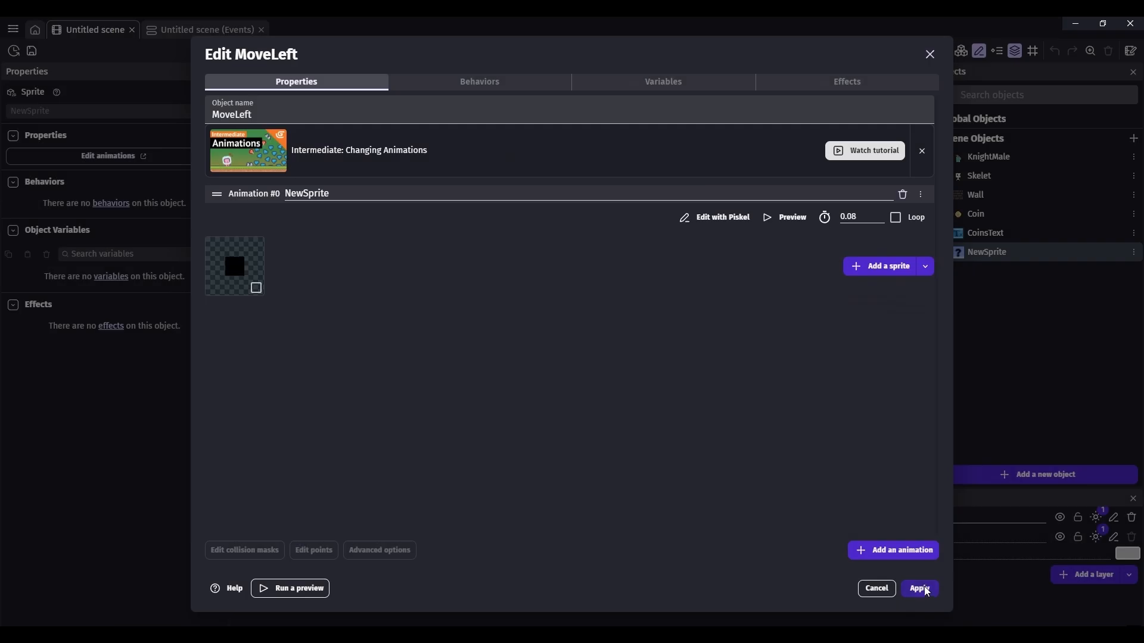
left_click(920, 588)
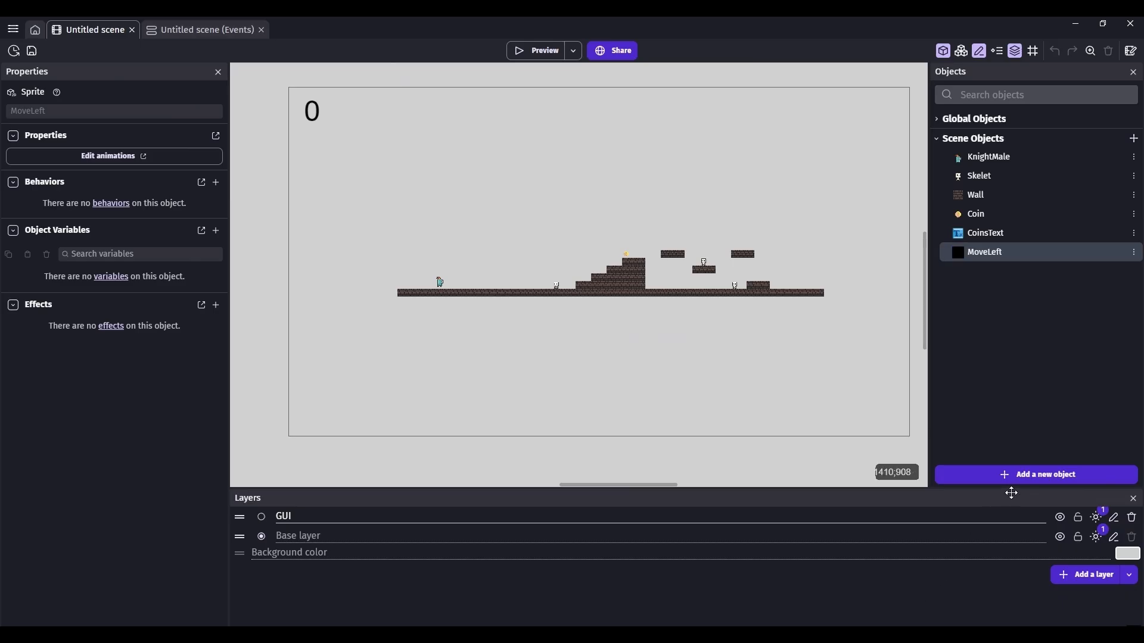
- Duplicate the MoveLeft object and name the copy MoveRight
left_click(1134, 252)
left_click(1035, 302)
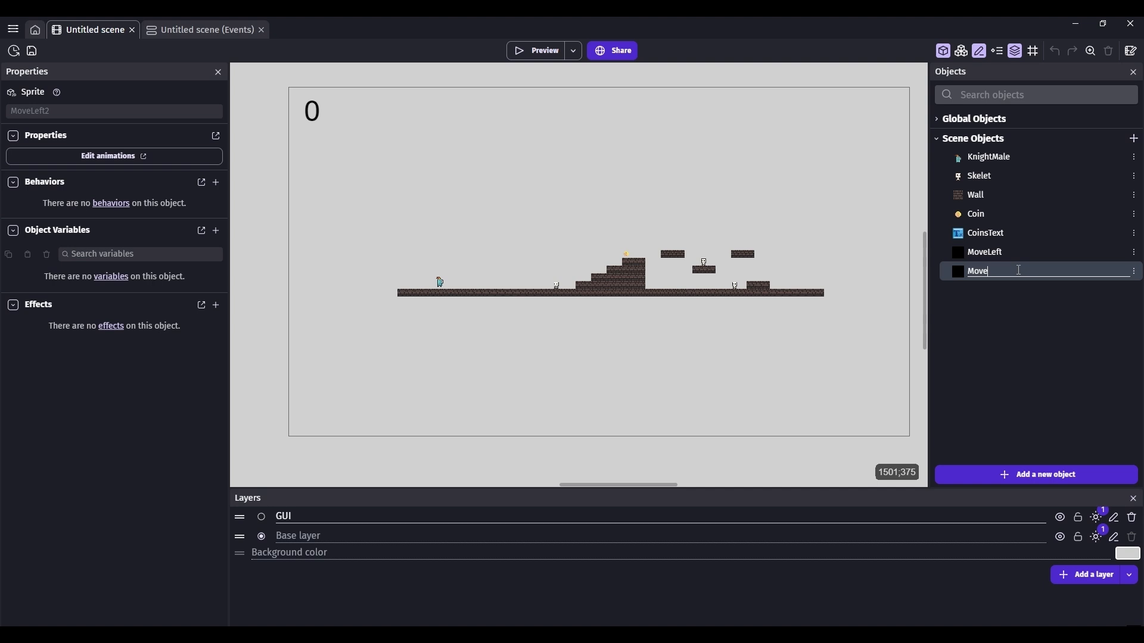
key("Return")
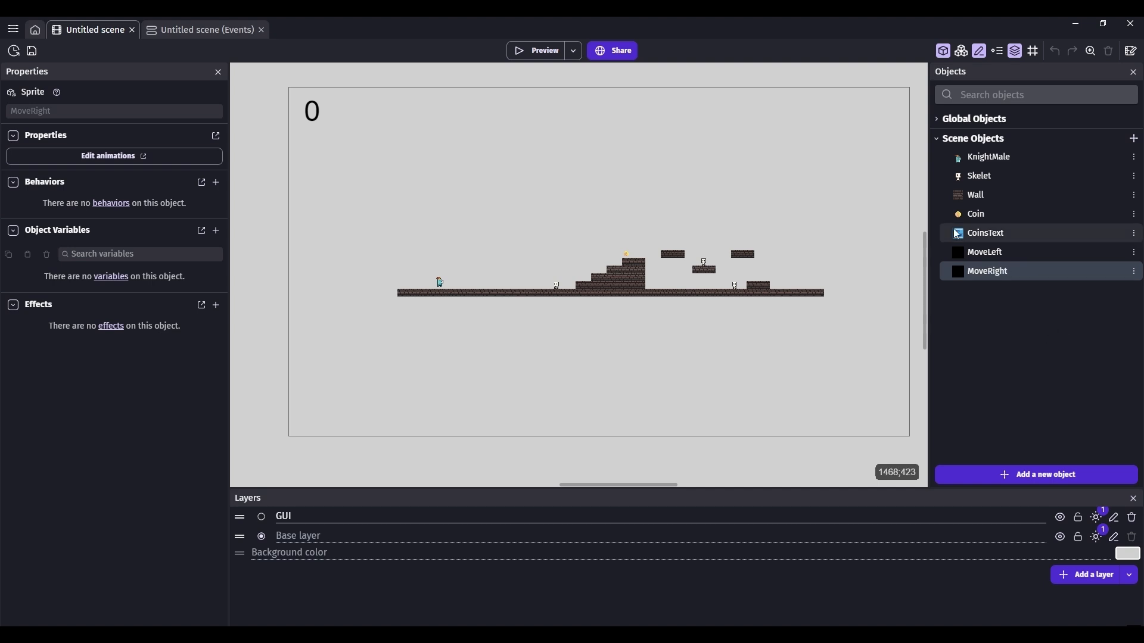
- Place a MoveLeft instance on the floor between the knight and the first skeleton, shrunk to about 11 by 10
left_click(977, 249)
scroll(522, 278, "up", 6)
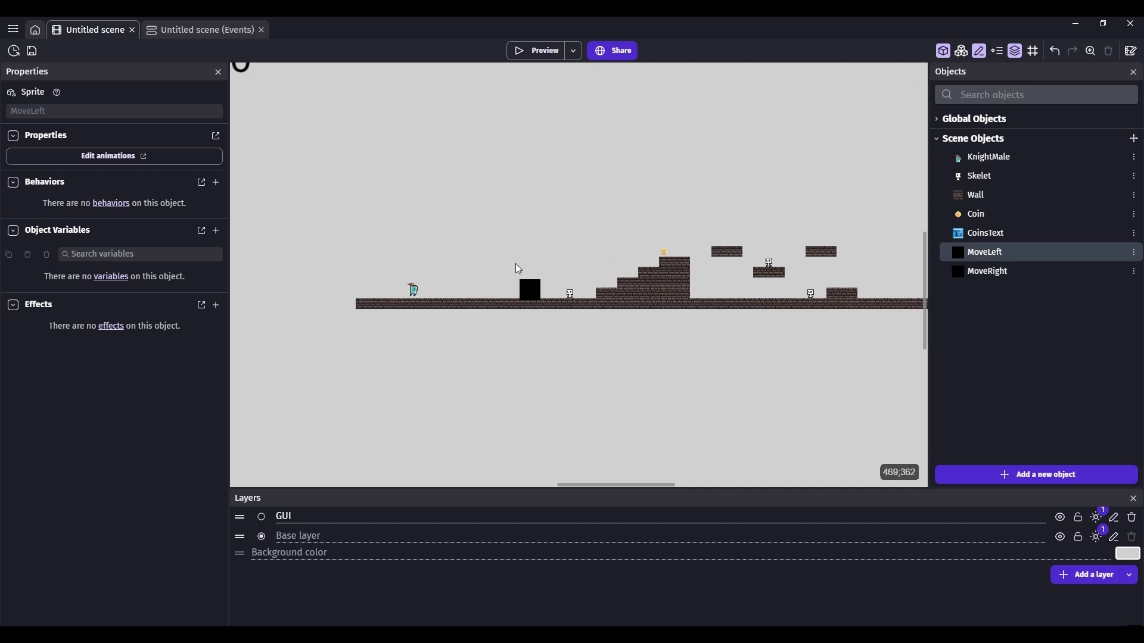
left_click(513, 262)
left_click_drag(524, 252, 428, 291)
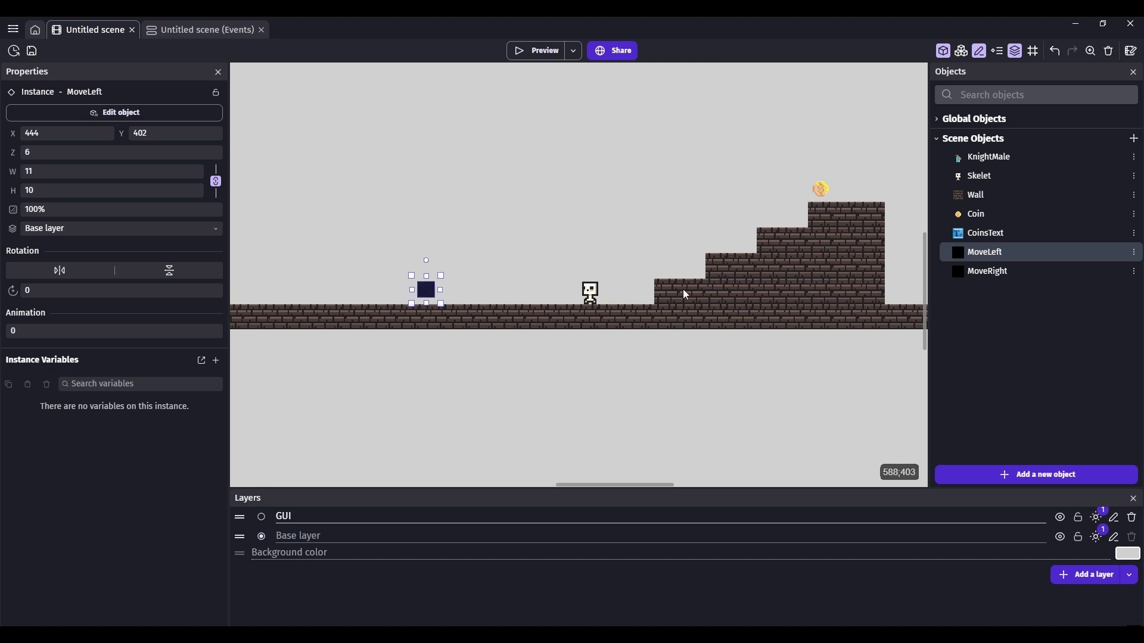
- Place a MoveRight instance about 13 by 14 beside the first wall step and move MoveLeft closer to the first skeleton
left_click_drag(973, 271, 622, 288)
left_click(641, 273)
scroll(585, 268, "down", 3)
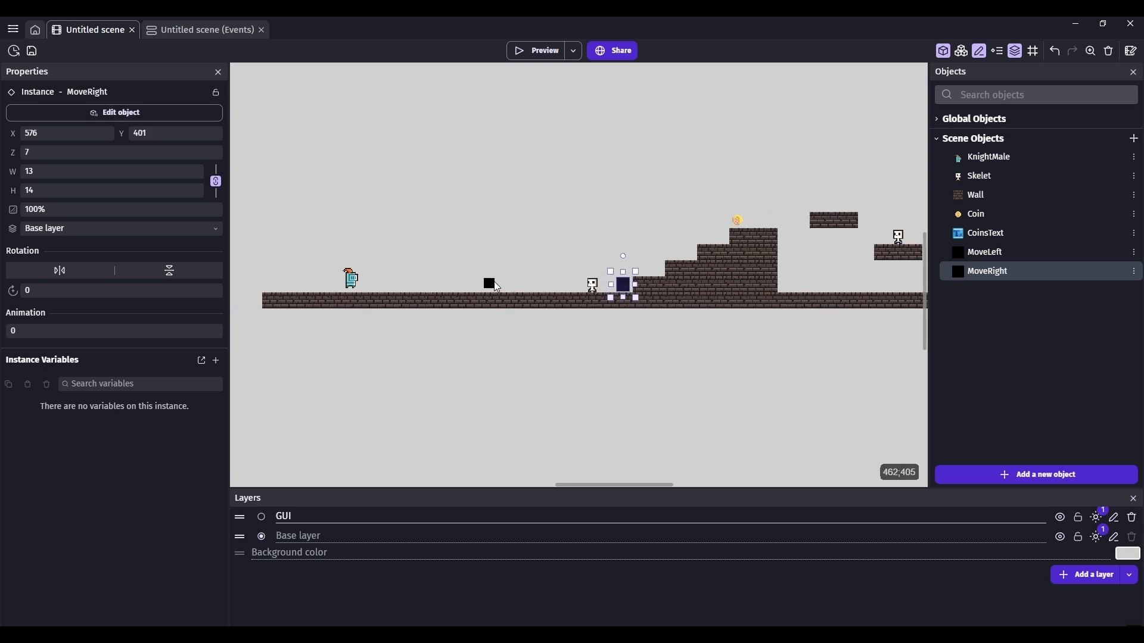
left_click_drag(497, 287, 524, 280)
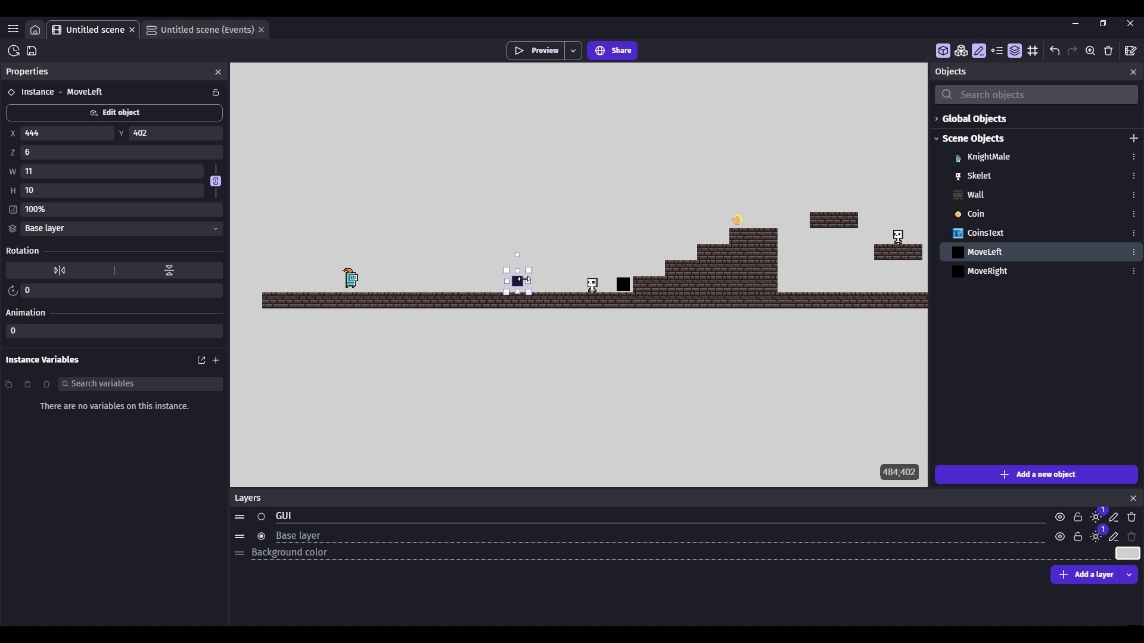
left_click(572, 367)
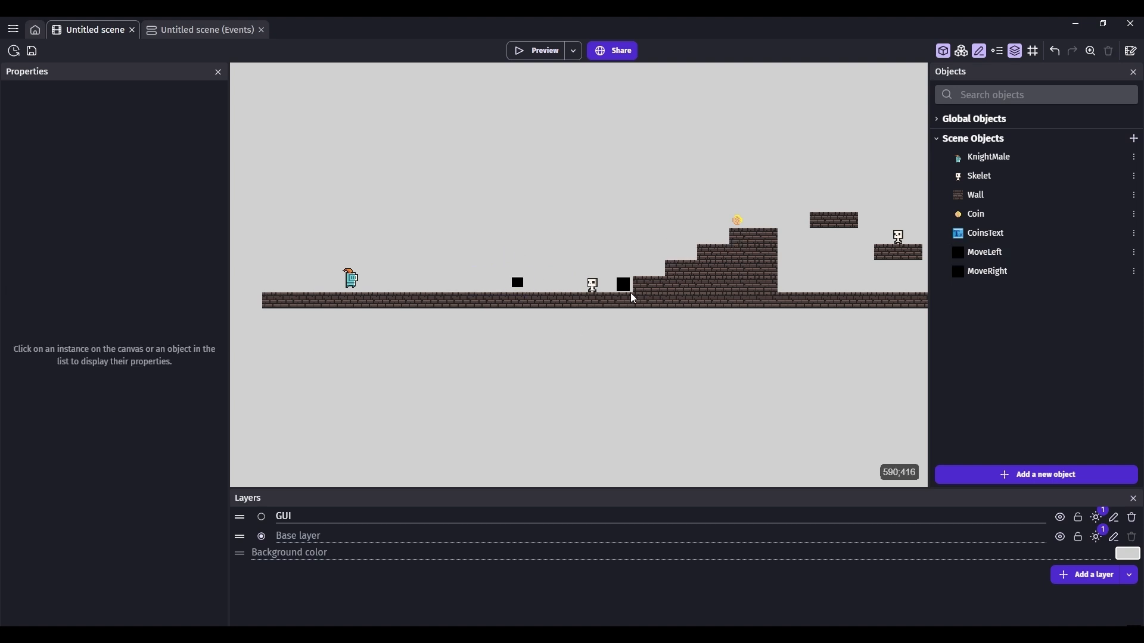
- Add a new event to the scene's event sheet with the condition At the beginning of the scene
left_click(186, 33)
left_click(67, 336)
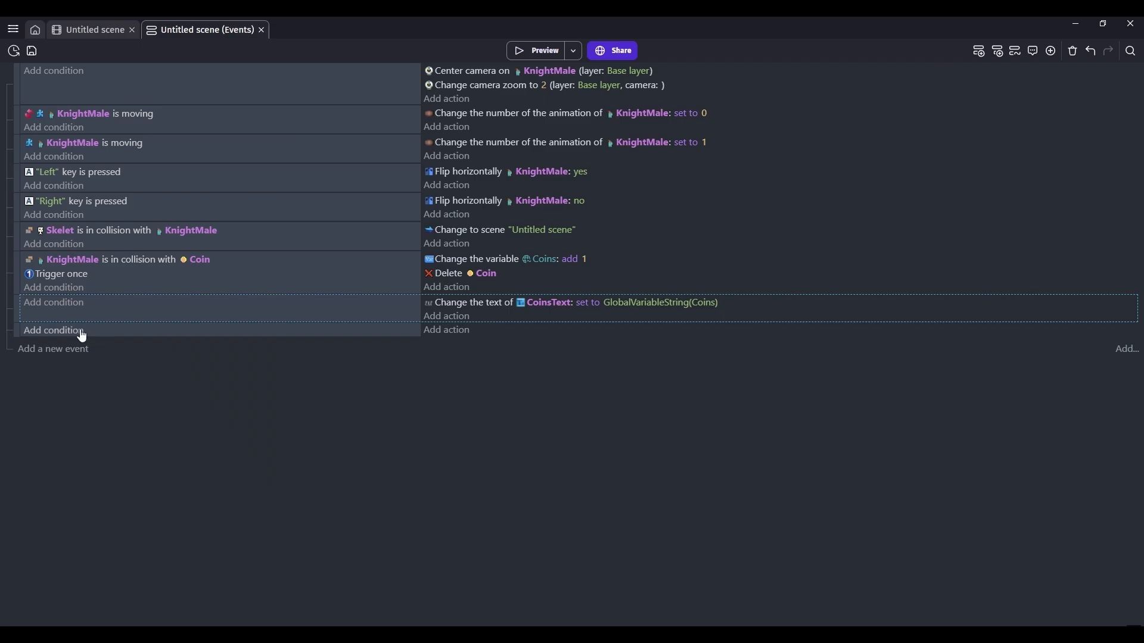
left_click(77, 327)
type("beg")
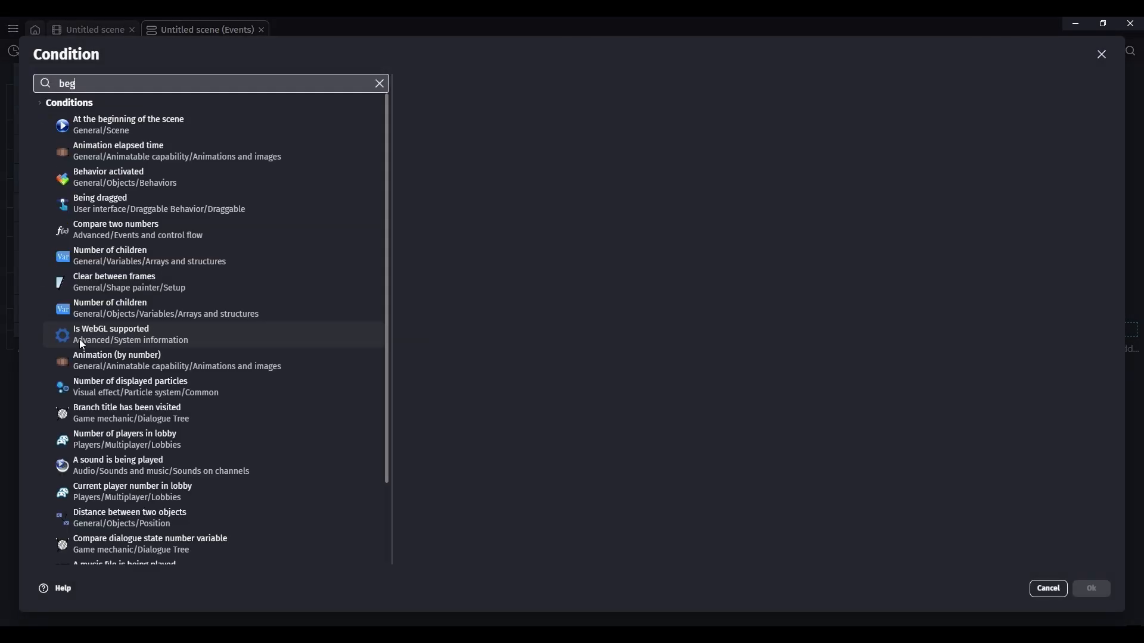
left_click(133, 126)
left_click(1090, 589)
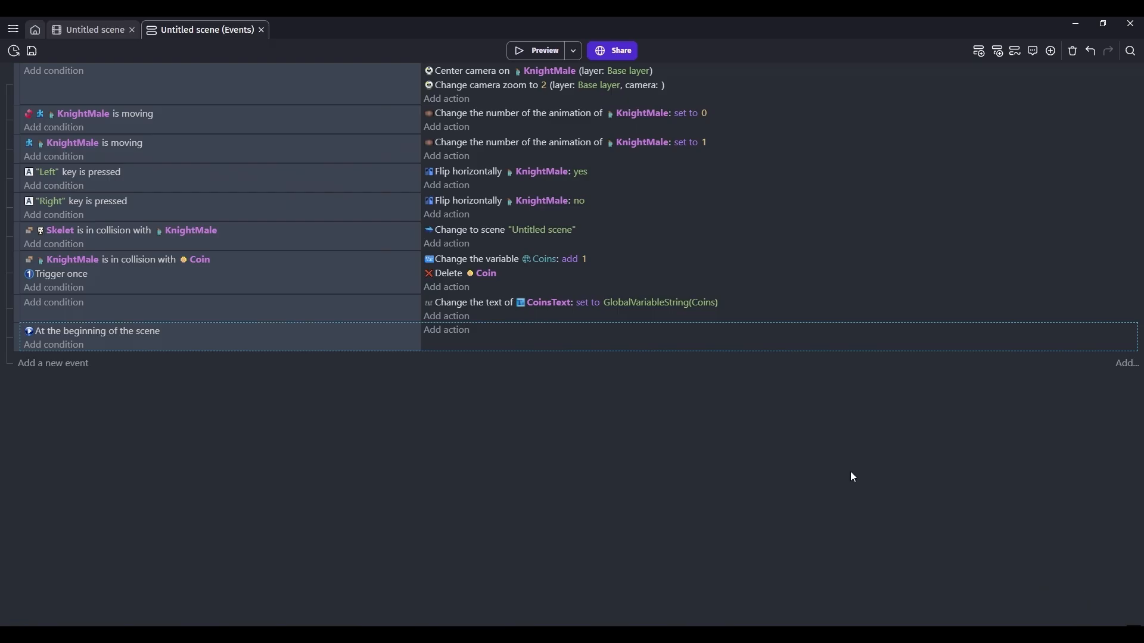
- Add a Hide action for MoveLeft to the beginning-of-scene event
left_click(460, 338)
type("hide")
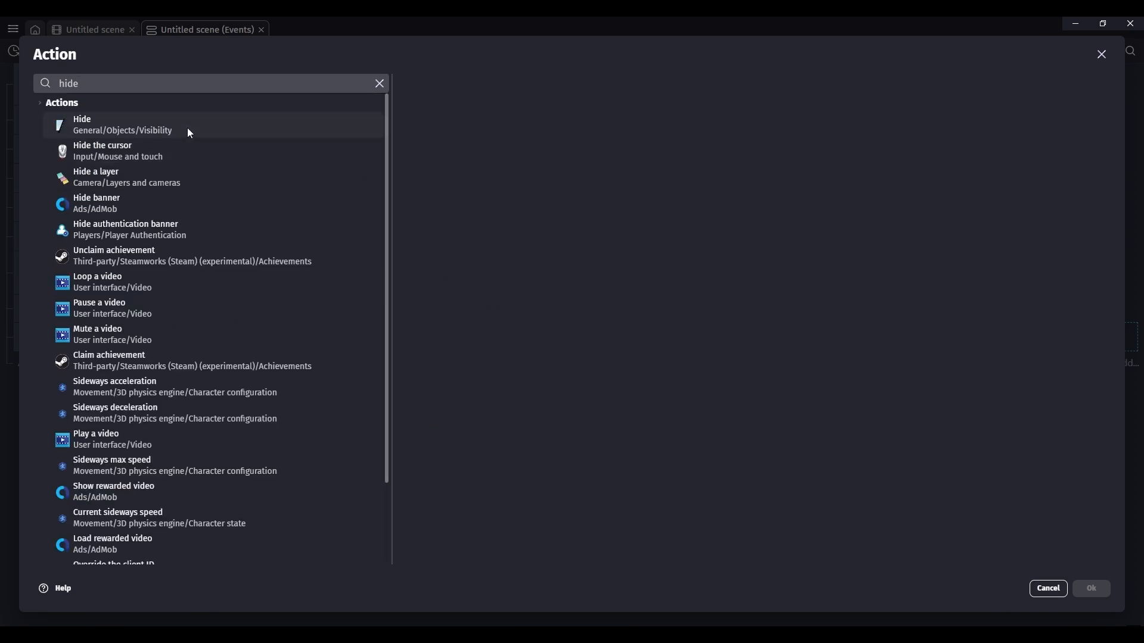
left_click(191, 133)
left_click(473, 257)
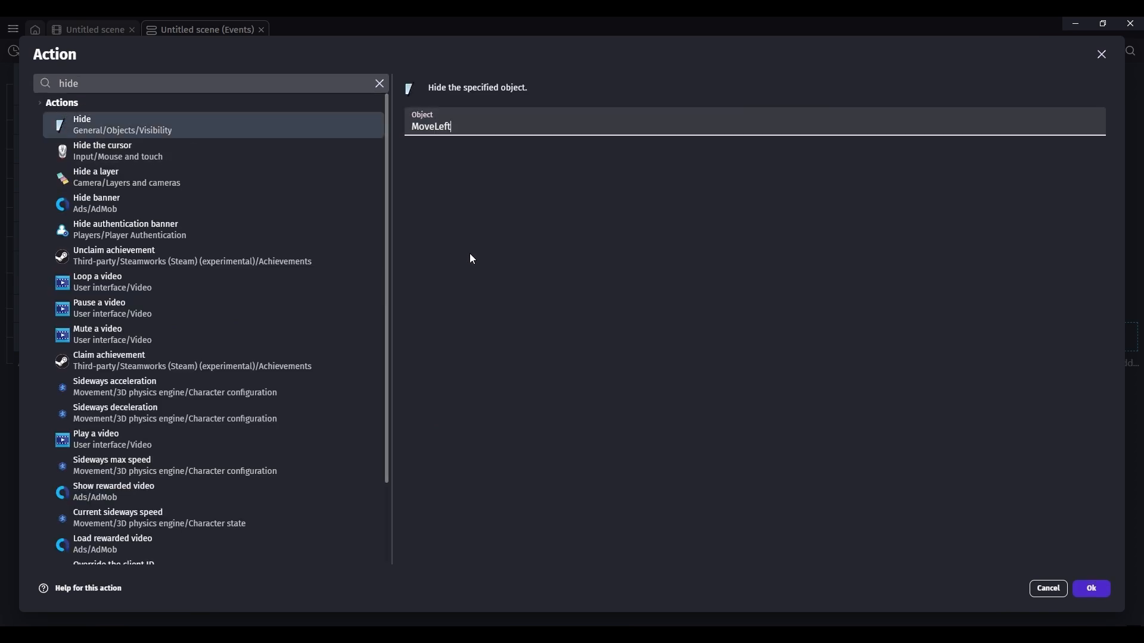
left_click(1092, 588)
- Duplicate the Hide MoveLeft action and change the copy's object to MoveRight
left_click(538, 332)
key("ctrl+c")
key("ctrl+v")
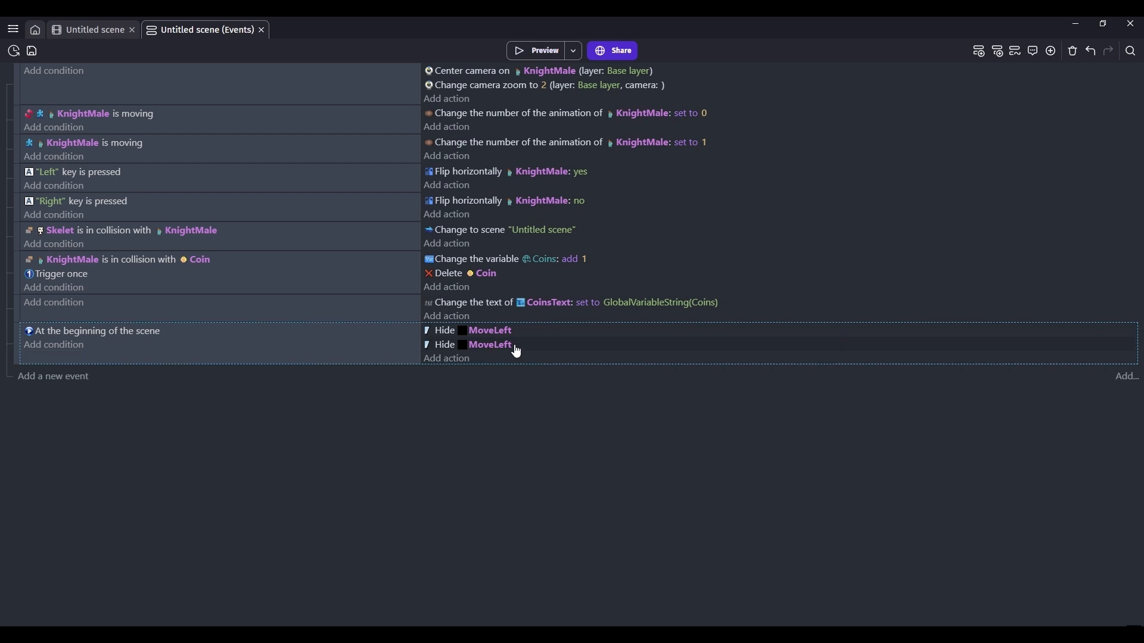
left_click(517, 352)
left_click(543, 352)
left_click(513, 519)
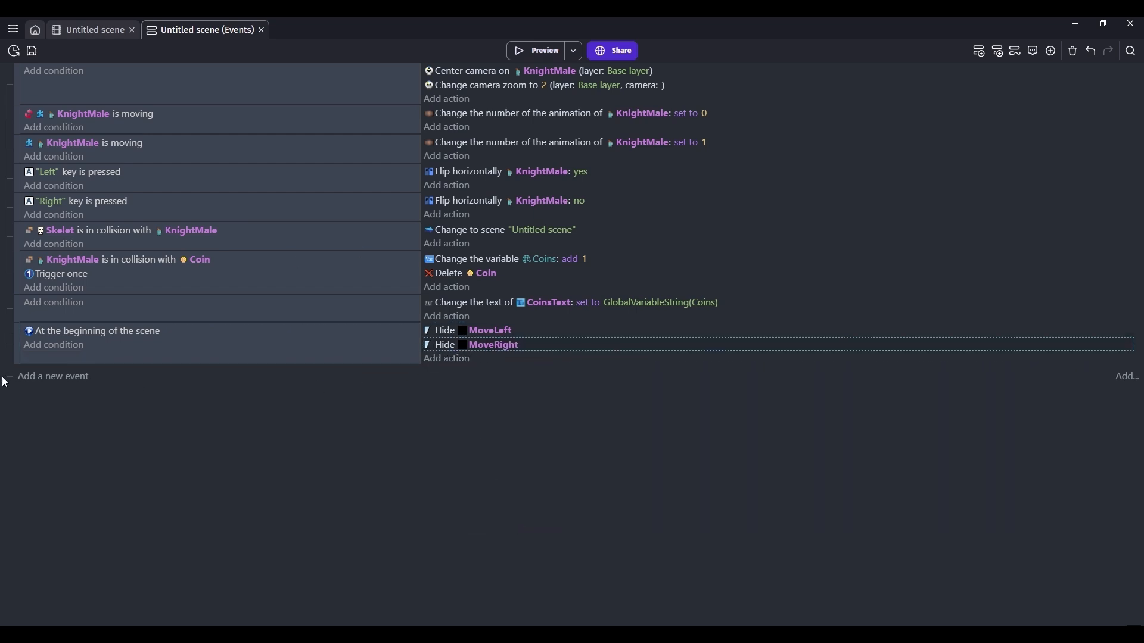
- Add a new event and choose the Add a force action for Skelet
left_click(67, 379)
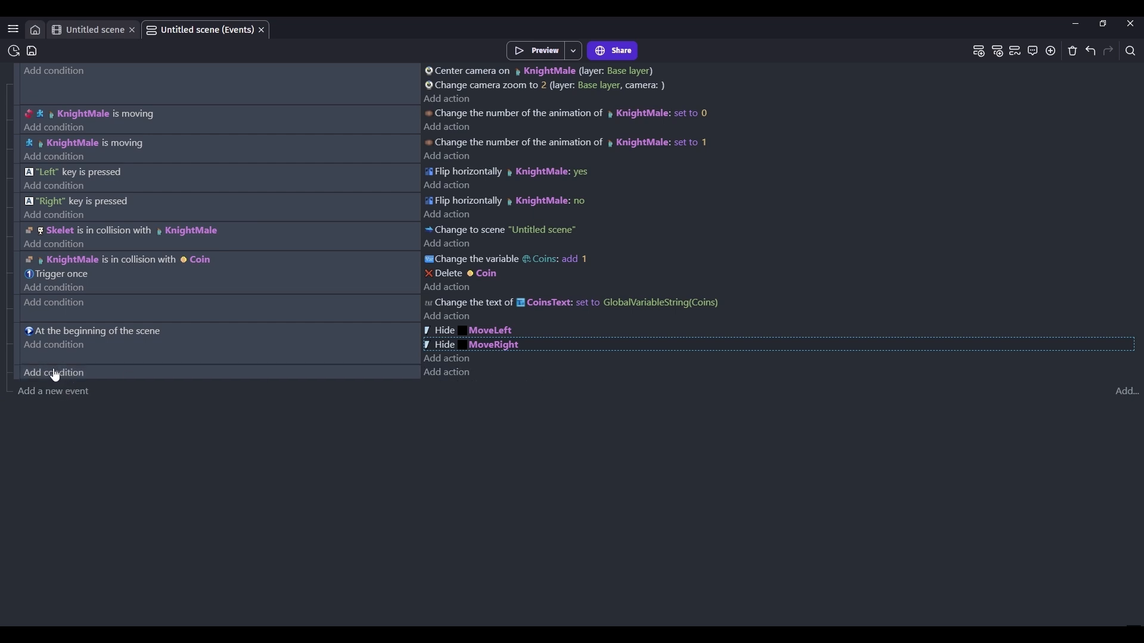
left_click(448, 374)
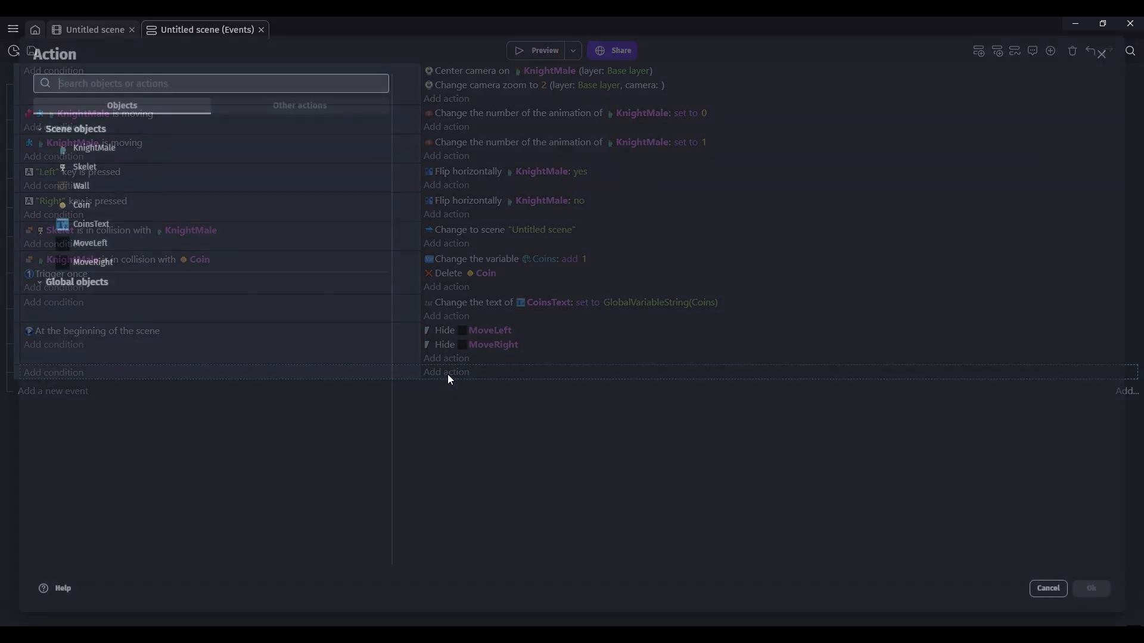
type("mov")
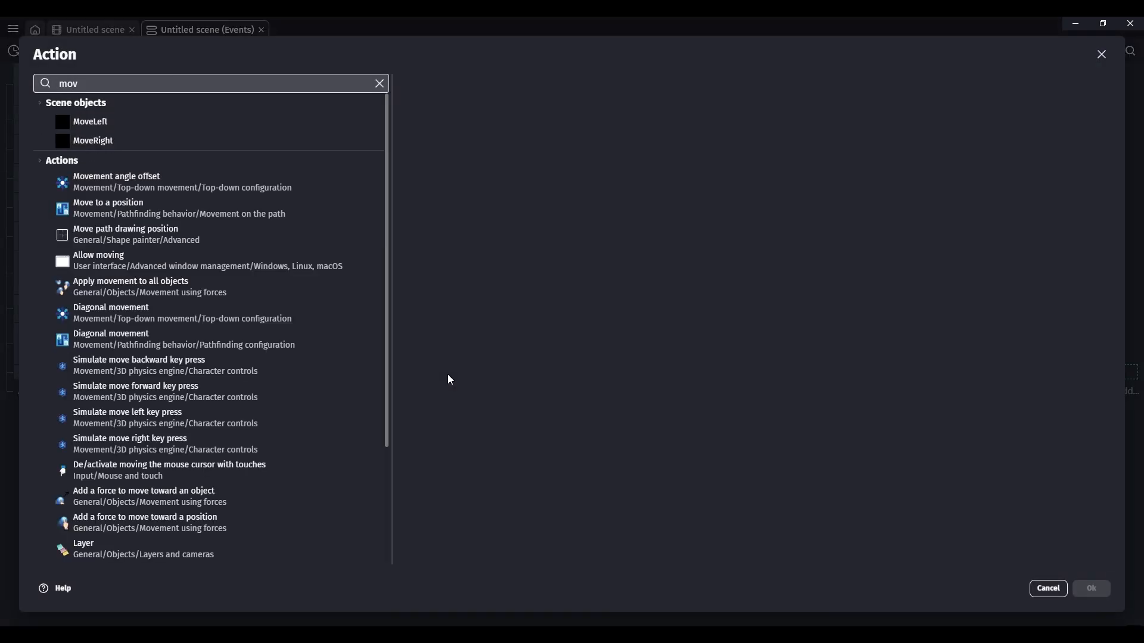
key("BackSpace")
key("BackSpace")
key("BackSpace")
type("force")
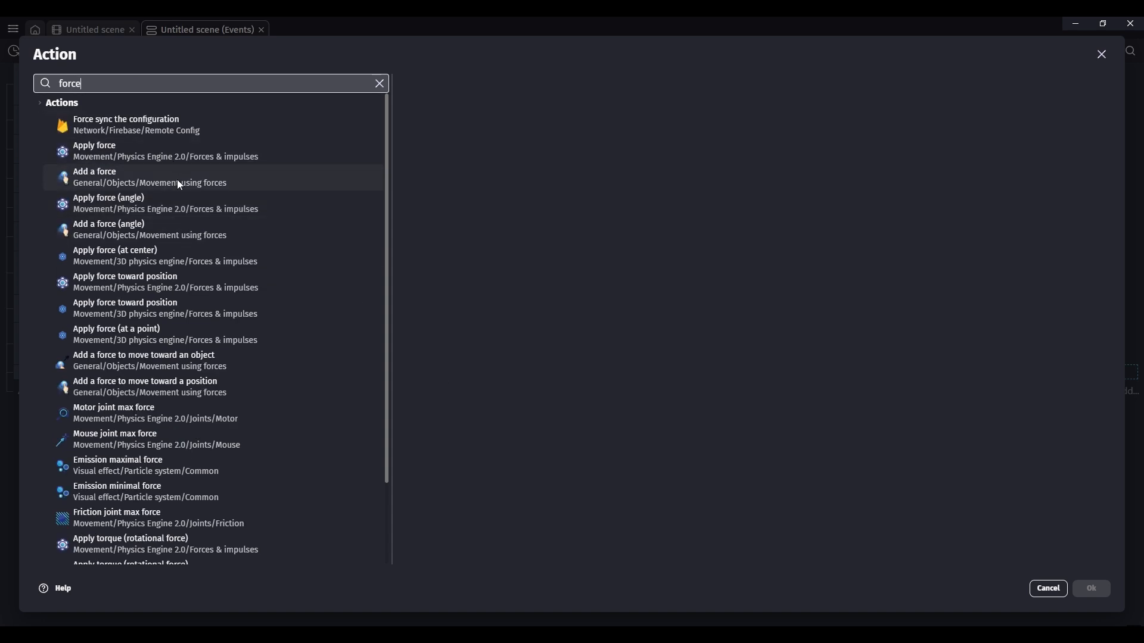
left_click(182, 186)
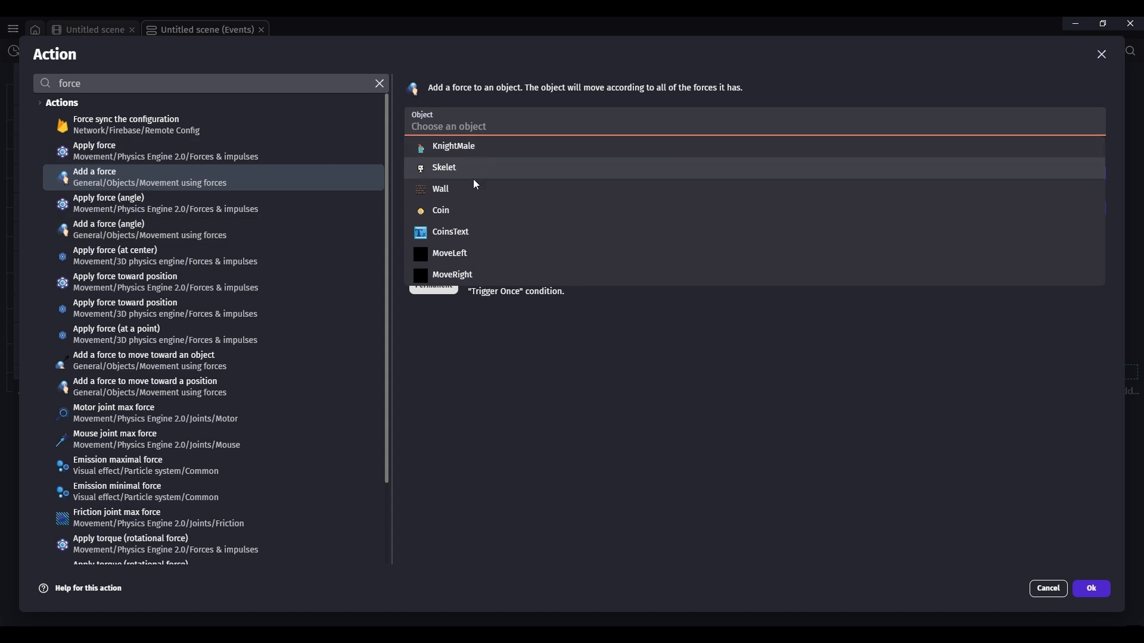
left_click(444, 168)
- Set the Skelet force to 100 pixels per second on the X axis and make it permanent
left_click(617, 162)
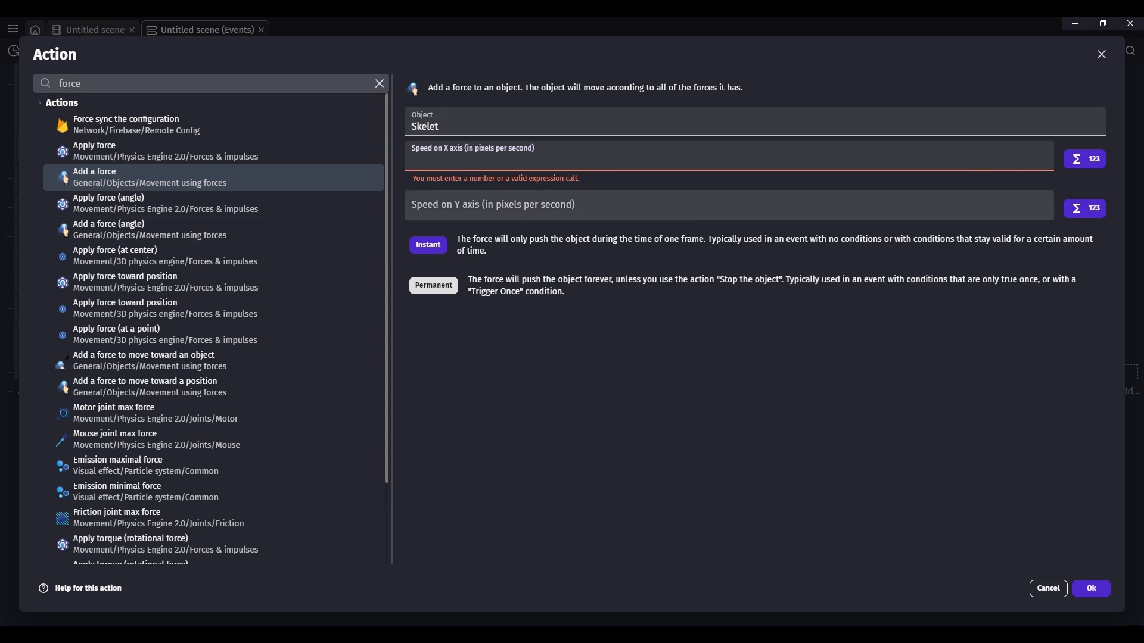
type("100")
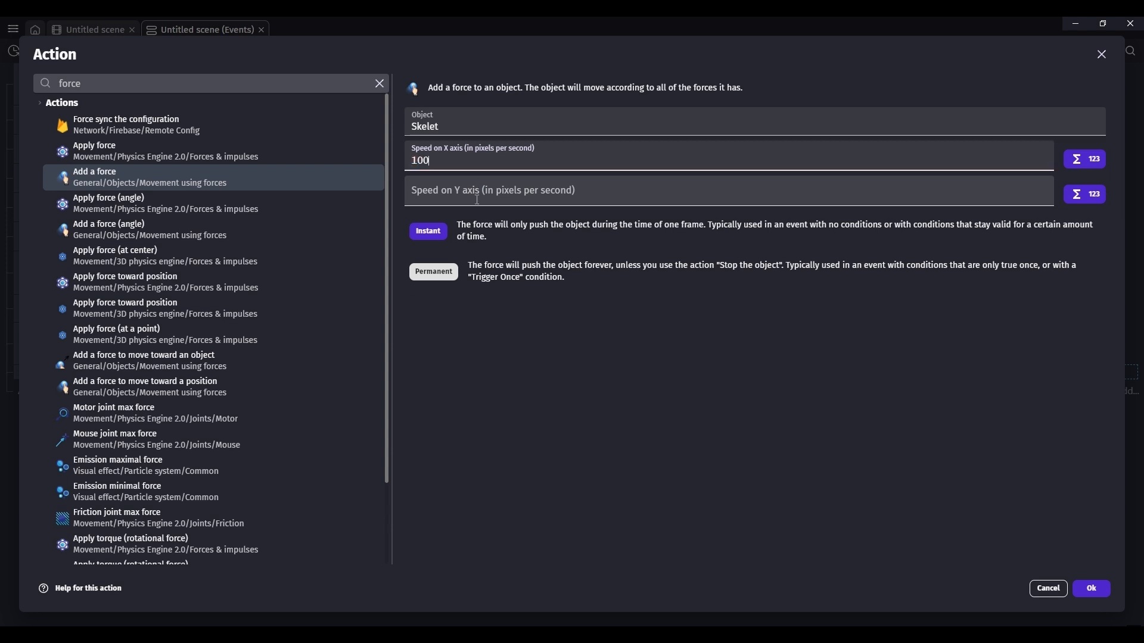
left_click(437, 271)
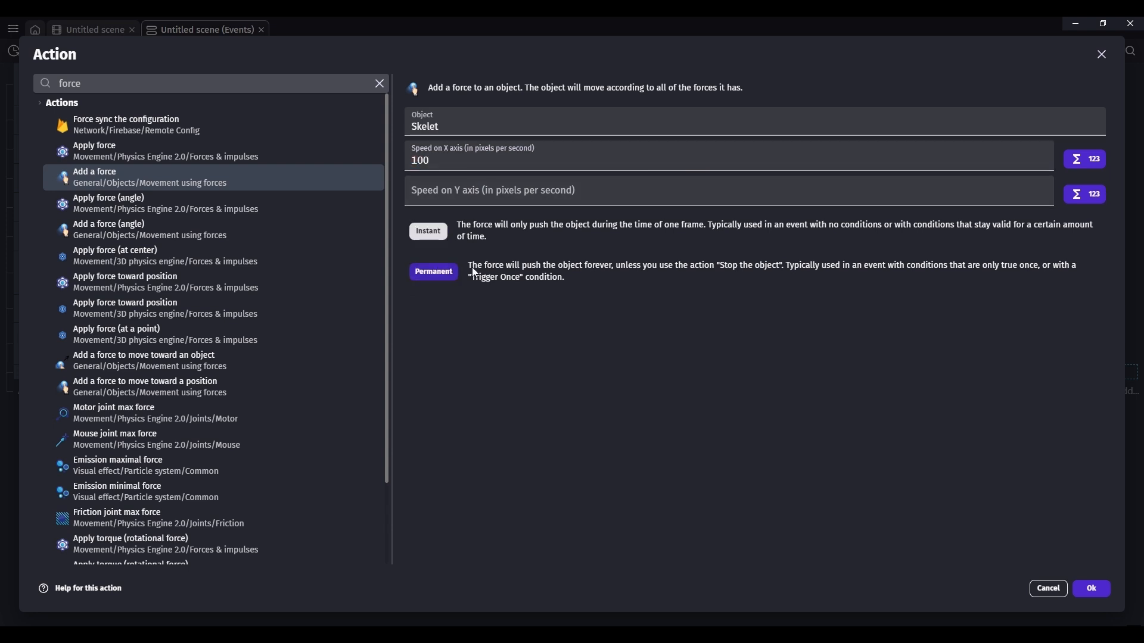
left_click(1092, 589)
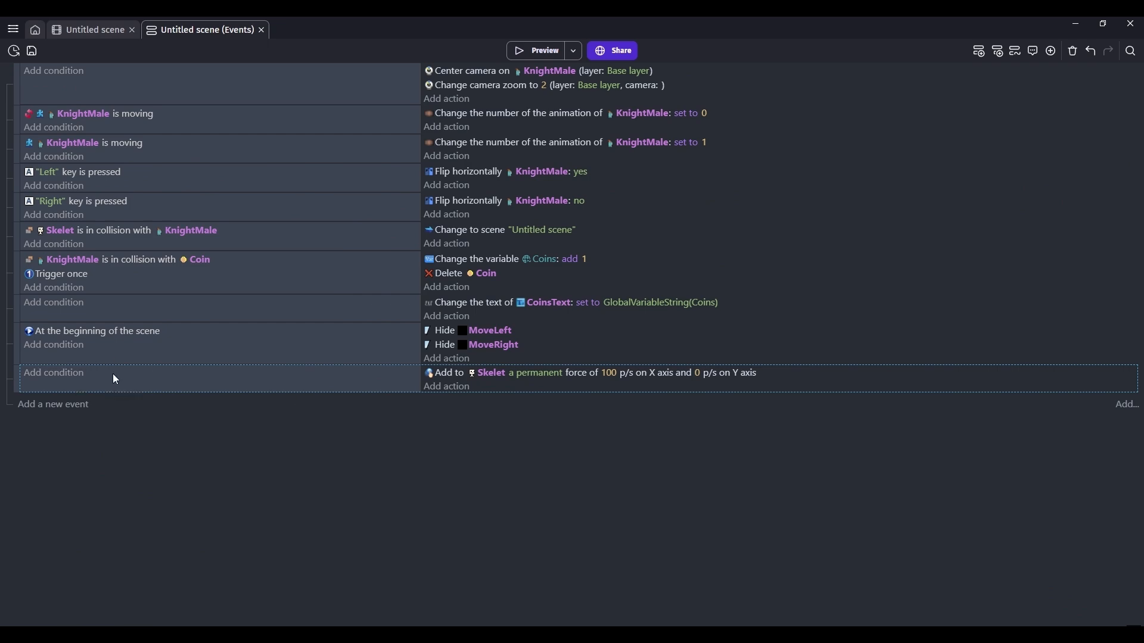
- Add a new event whose condition is Skelet being in collision with MoveLeft
left_click(66, 405)
left_click(69, 400)
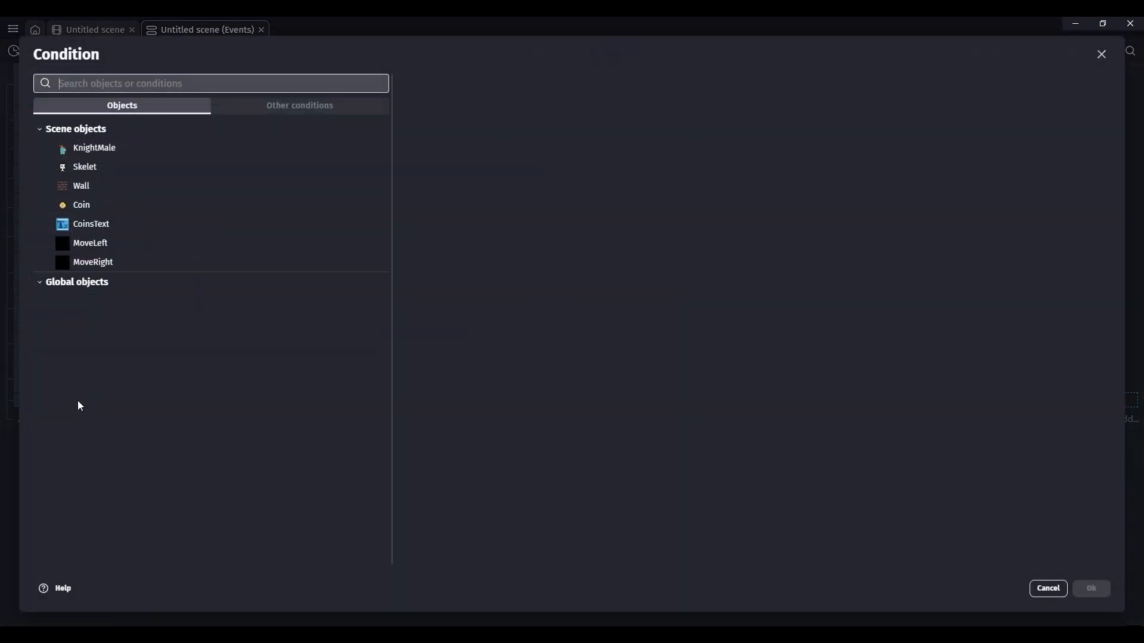
type("colli")
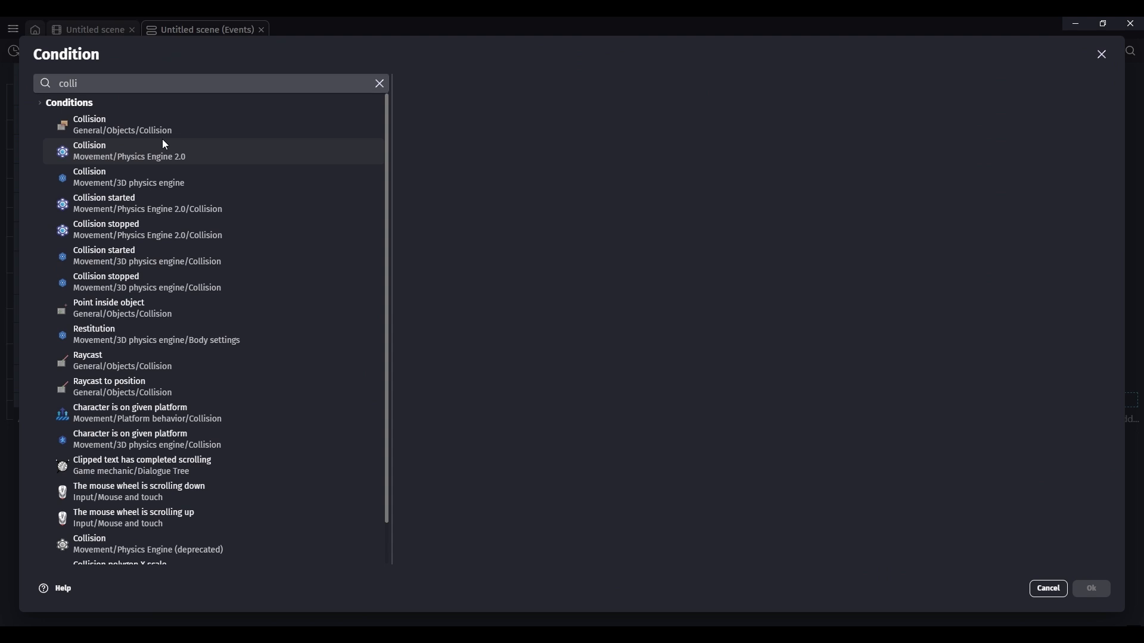
left_click(174, 121)
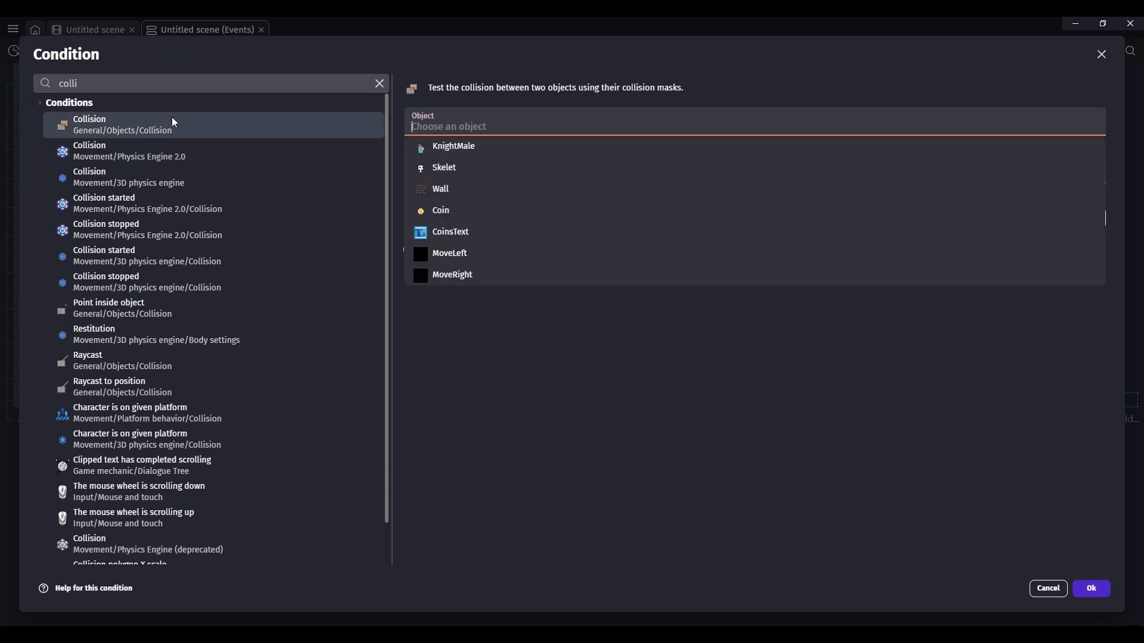
left_click(459, 170)
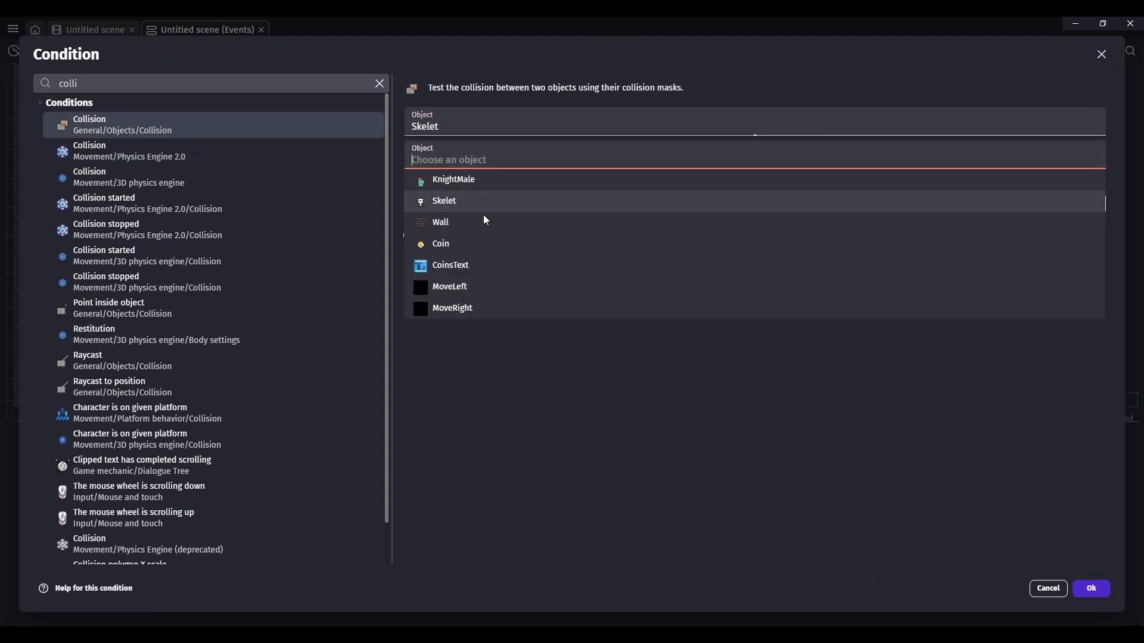
left_click(466, 287)
left_click(1086, 592)
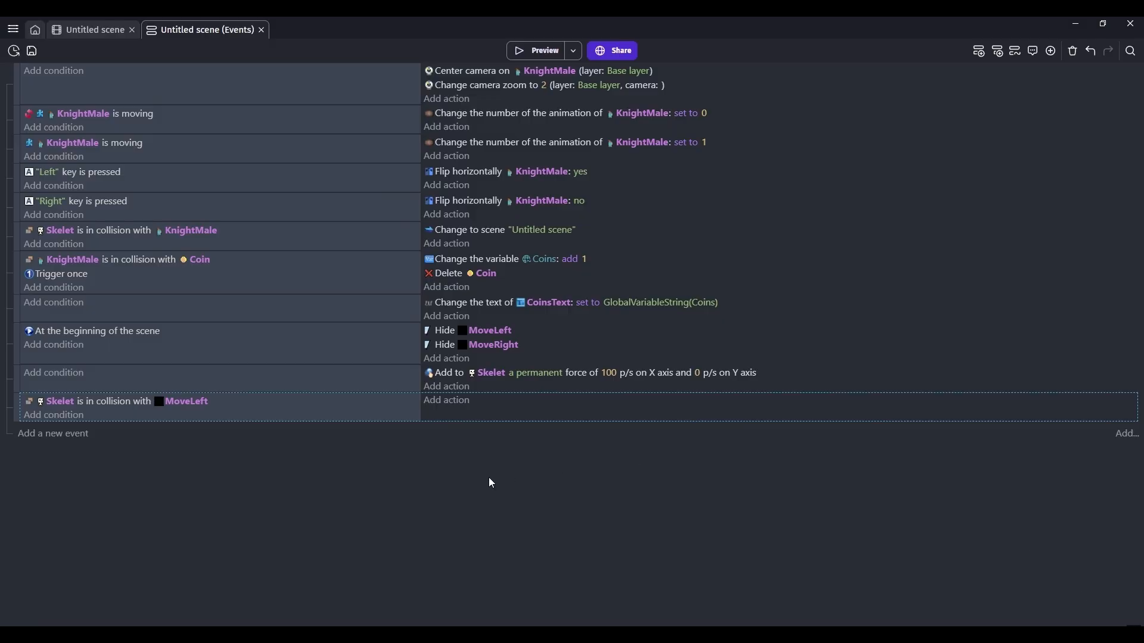
- Copy the Skelet force action into the MoveLeft collision event and set its X-axis speed to -100
left_click(451, 375)
key("ctrl+c")
left_click(532, 402)
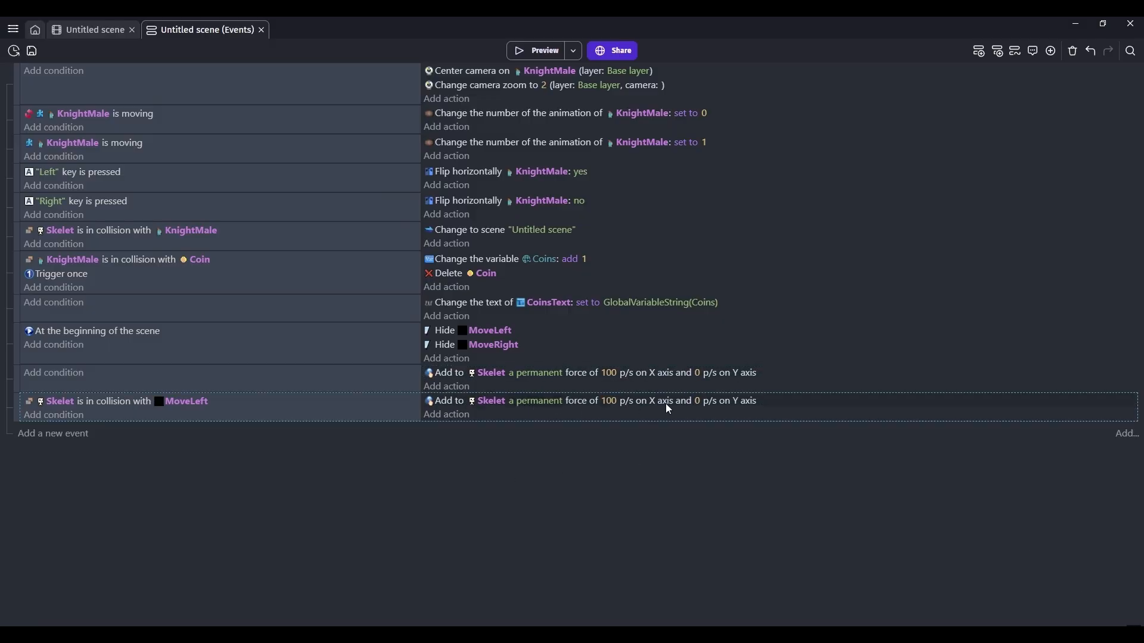
left_click(607, 404)
left_click(608, 429)
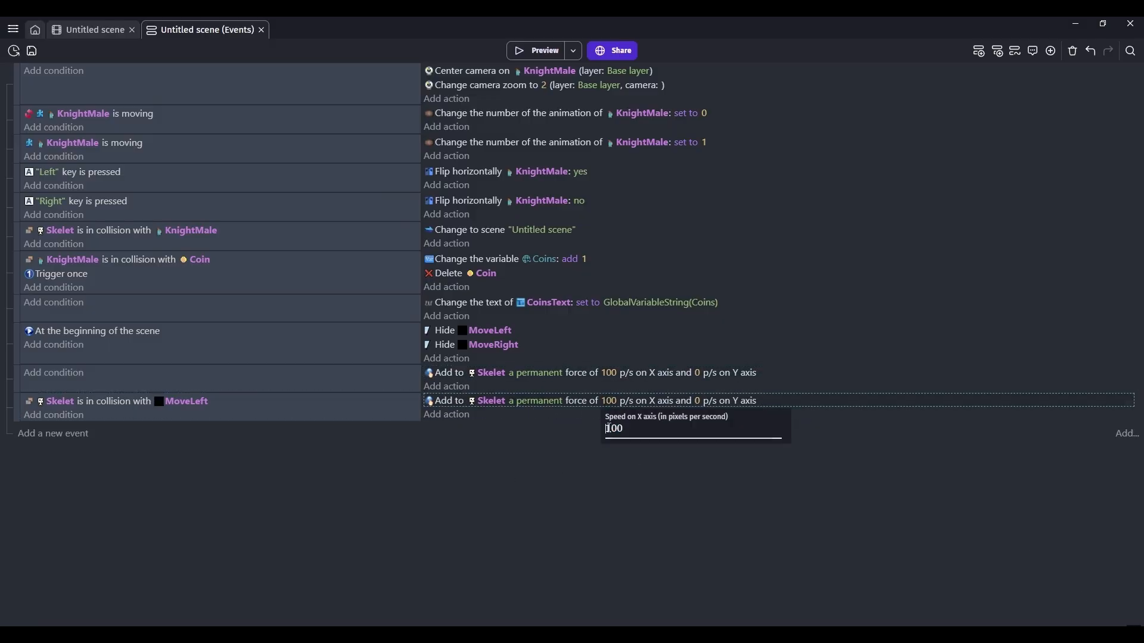
type("-")
left_click(603, 503)
- Duplicate the MoveLeft collision event, giving the copy MoveRight as its object and 100 as its X-axis force speed
left_click(348, 418)
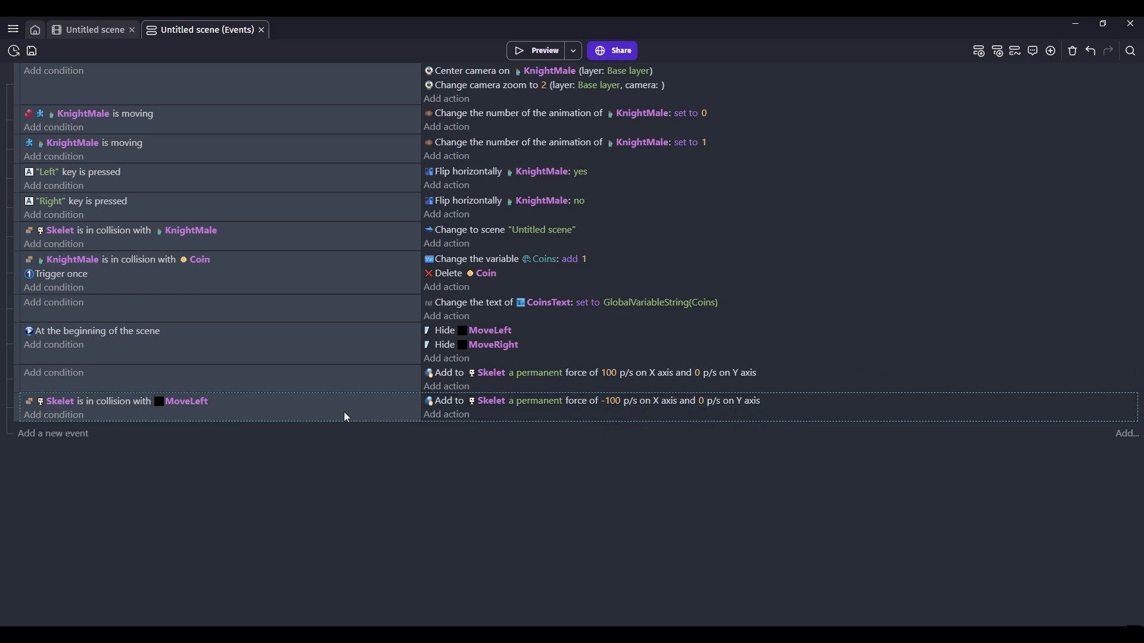
key("ctrl+c")
key("ctrl+v")
left_click(186, 430)
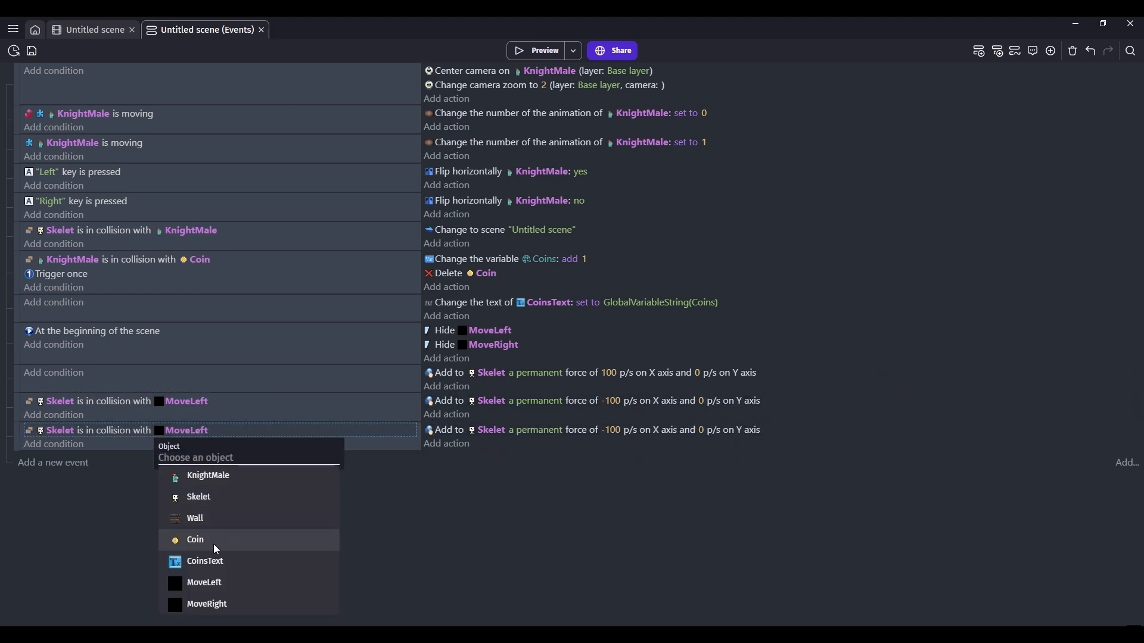
left_click(228, 604)
left_click(443, 430)
left_click(610, 430)
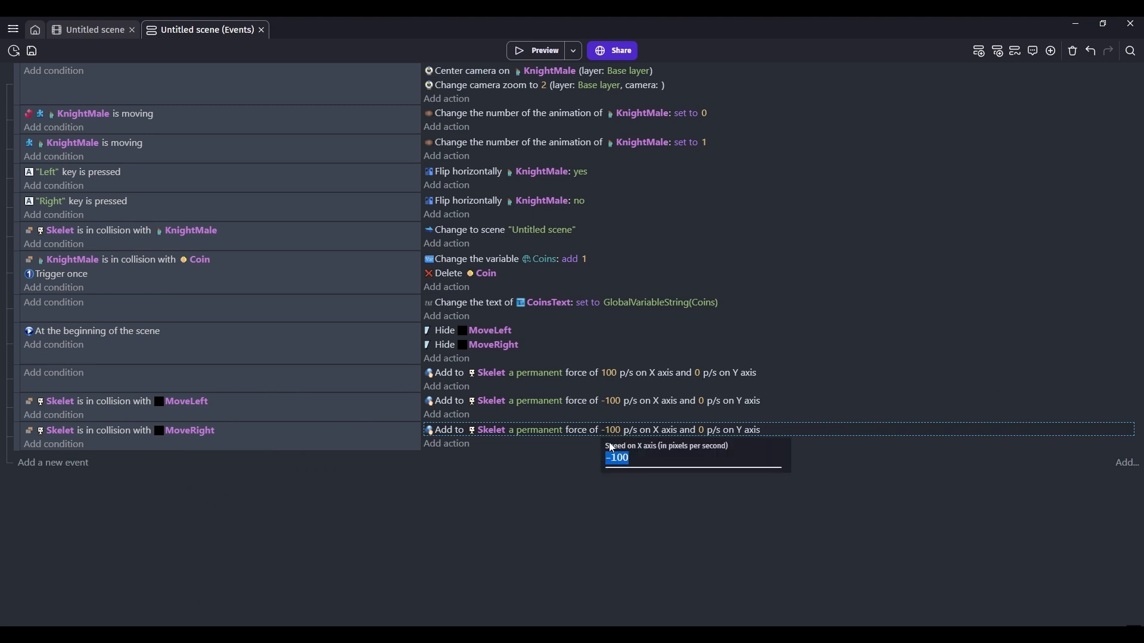
type("100")
left_click(598, 528)
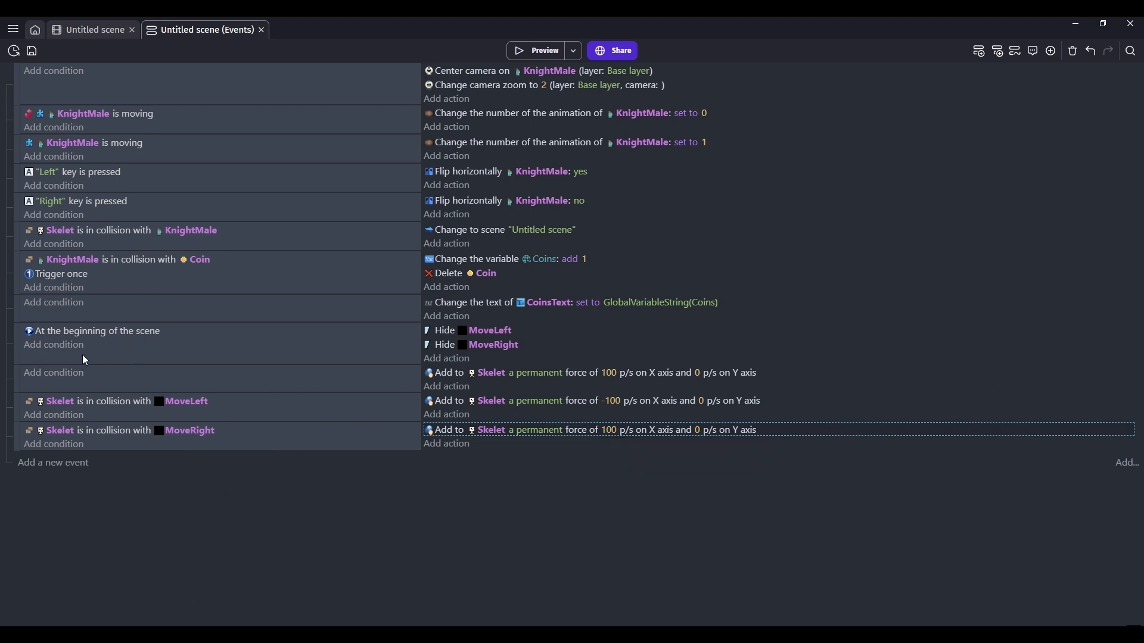
- Copy the beginning-of-scene condition to the first Skelet force event and preview the game
left_click(92, 335)
left_click(149, 374)
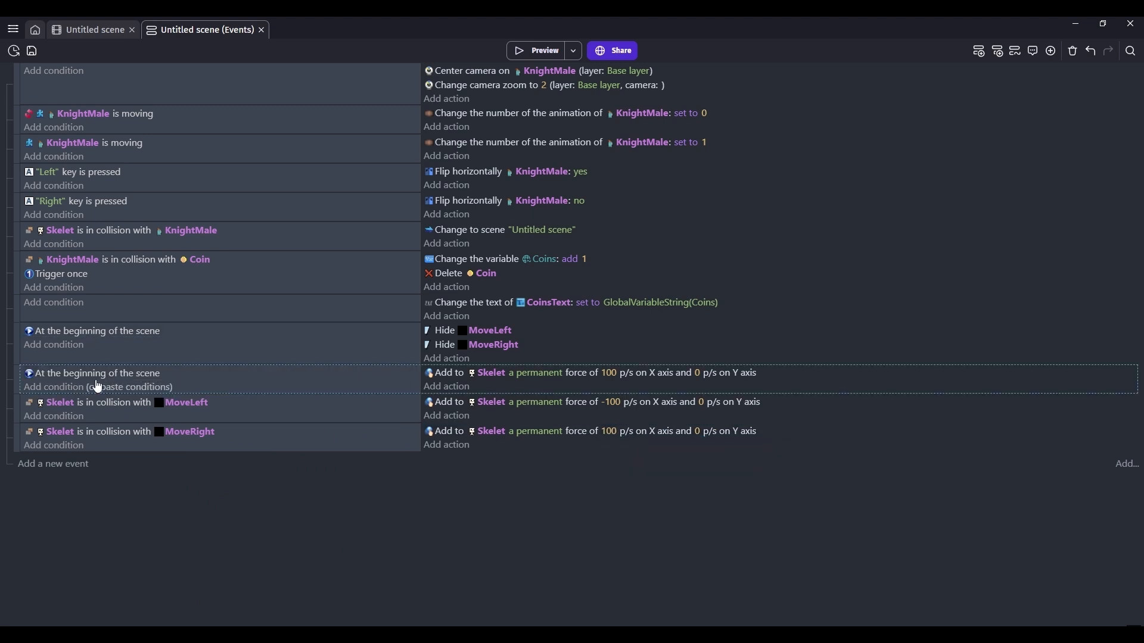
left_click(554, 53)
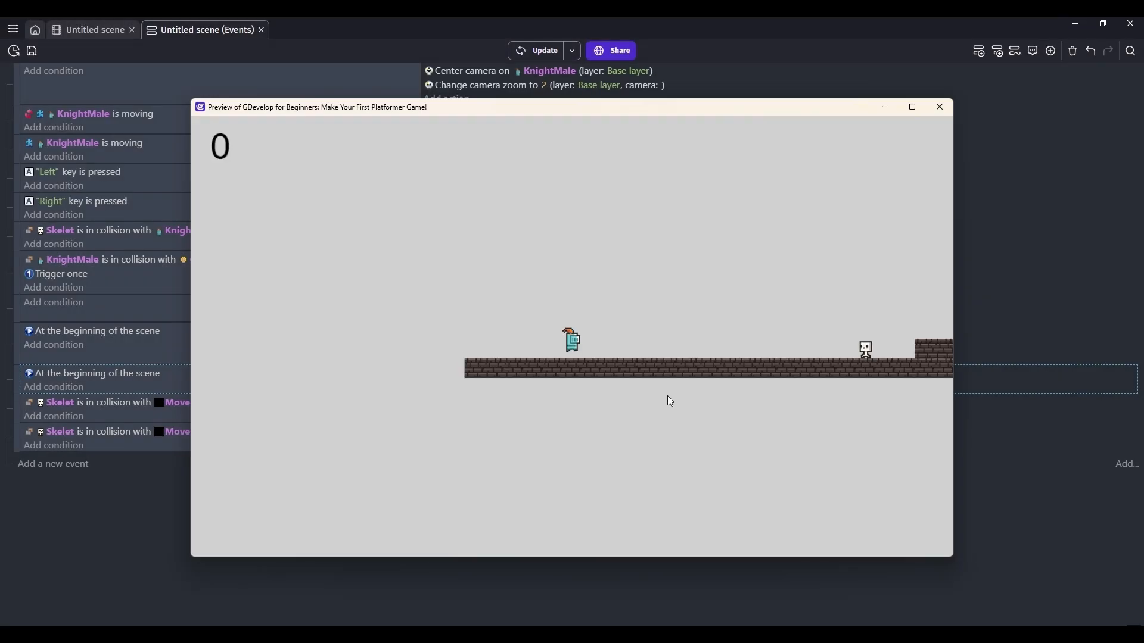
left_click(940, 107)
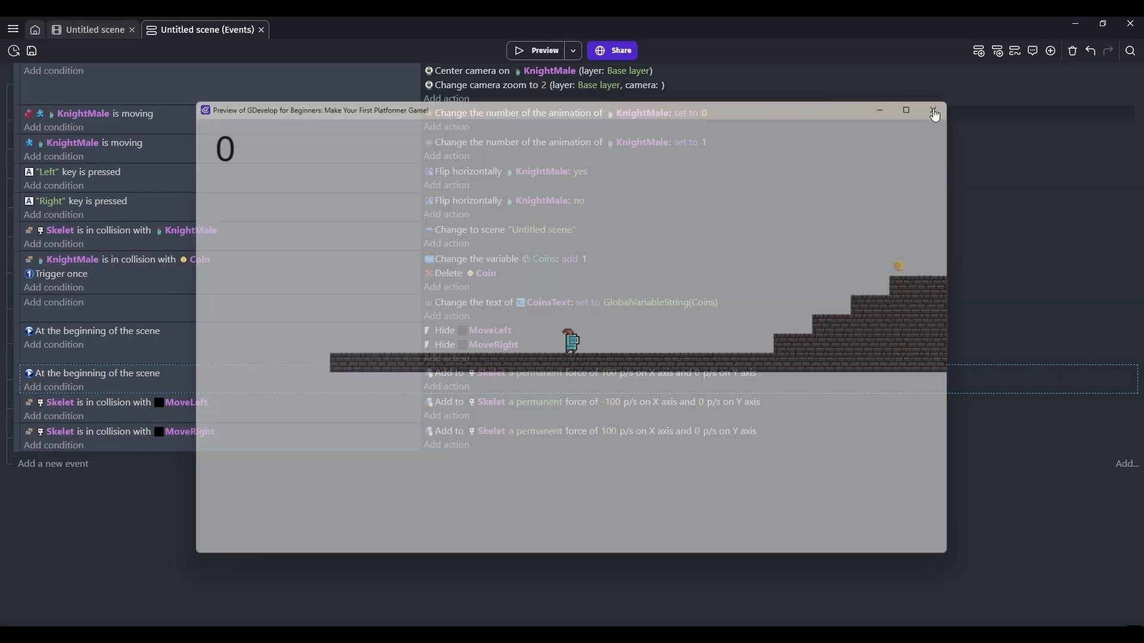
- Set the Skelet X-axis force to 40 in both the beginning-of-scene event and the MoveLeft collision event
left_click(613, 402)
key("BackSpace")
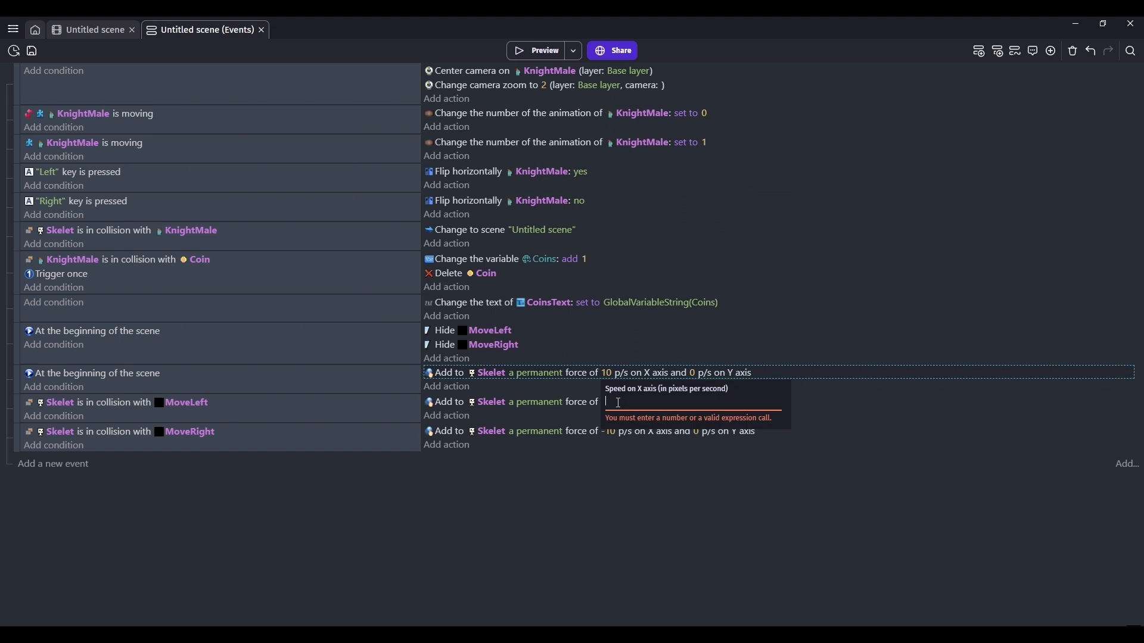
type("40")
key("Return")
left_click(610, 404)
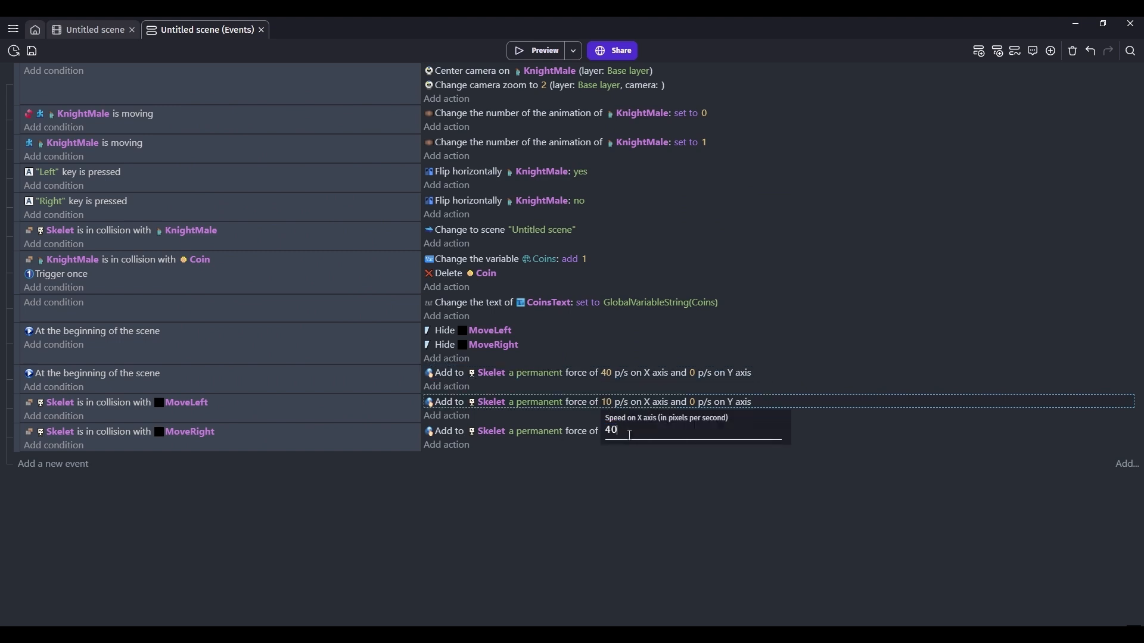
type("40")
key("Return")
- Set the Skelet X-axis force in the MoveRight collision event to -40
left_click(617, 431)
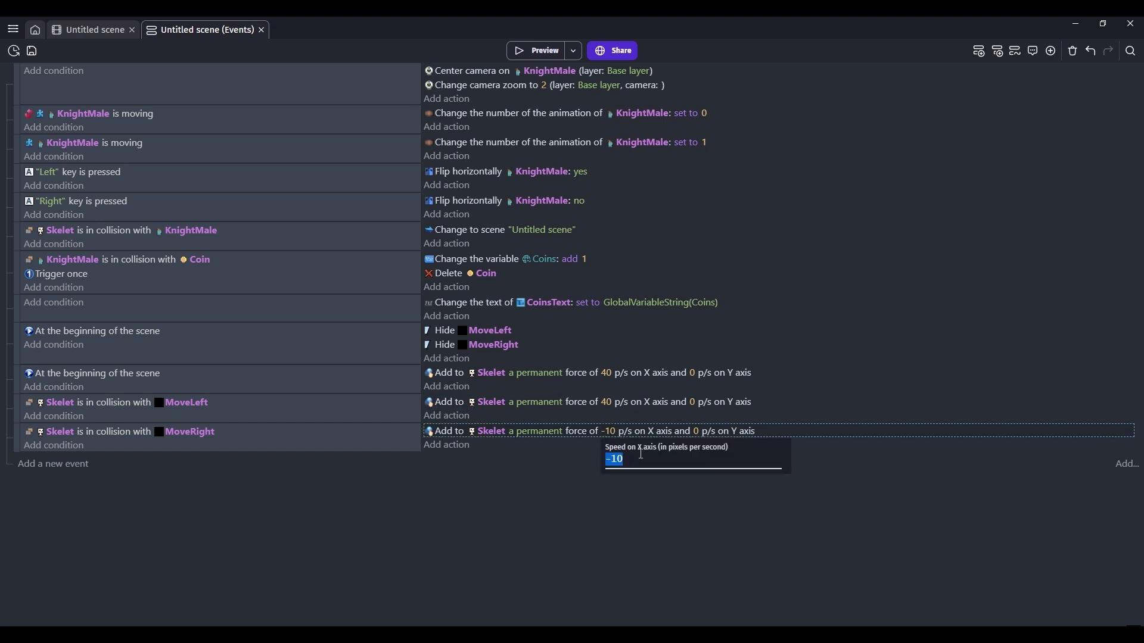
key("BackSpace")
key("BackSpace")
type("40")
key("Return")
- Preview the game and walk the knight back and forth near the first skeleton to check its patrol
left_click(537, 51)
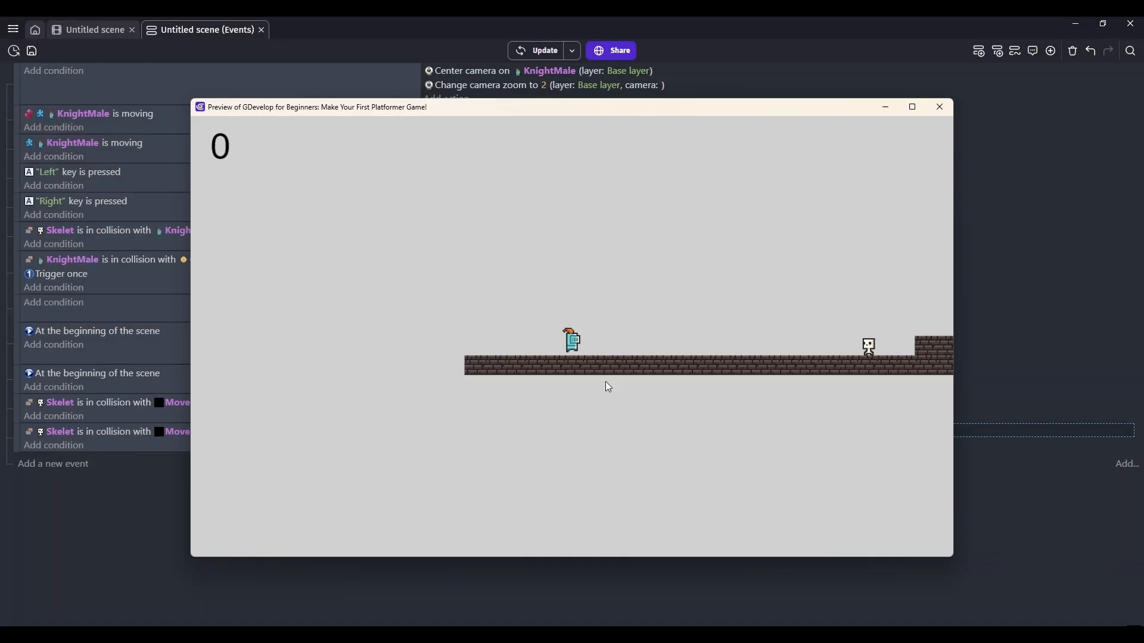
key("Right")
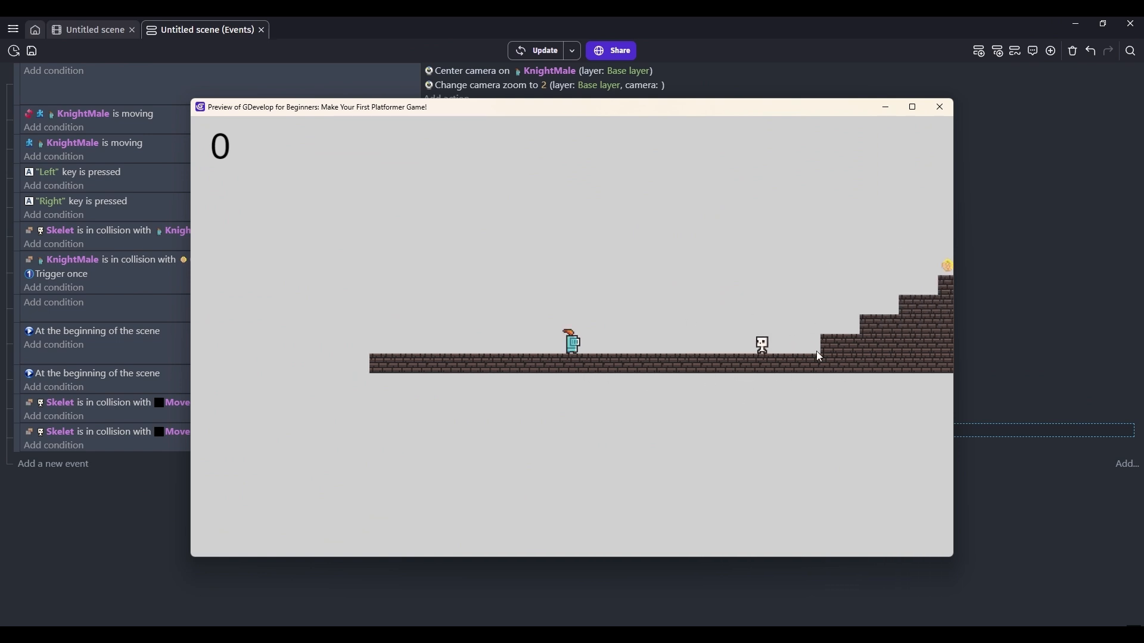
key("Left")
key("Right")
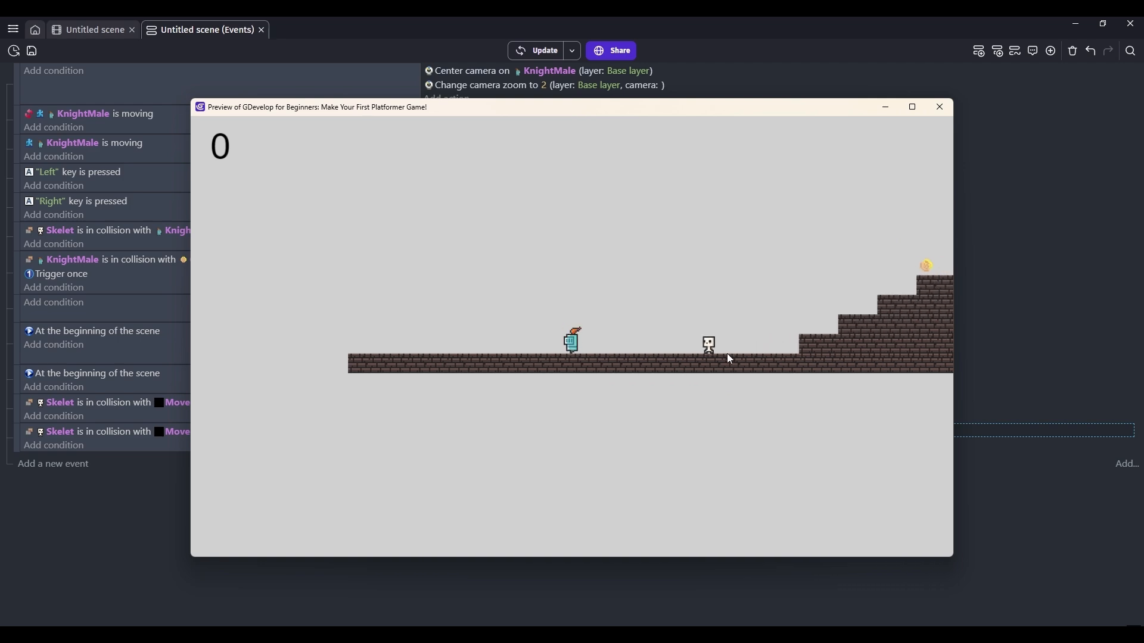
key("Left")
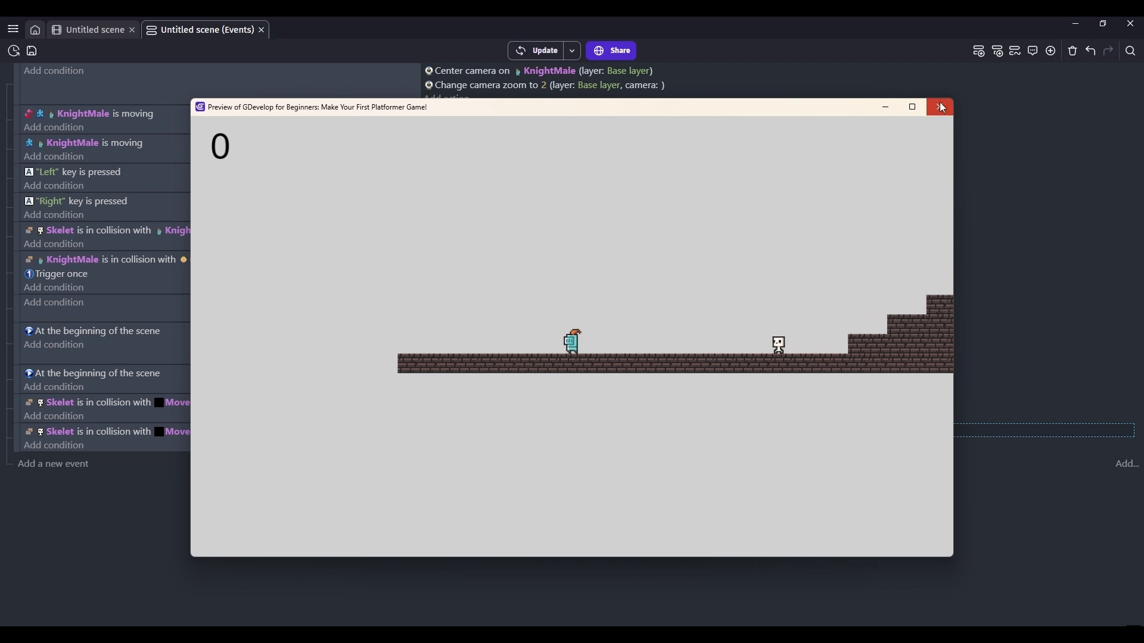
left_click(940, 107)
- Add a Flip the object horizontally action for Skelet to the MoveRight collision event, with flipping set to No
left_click(448, 446)
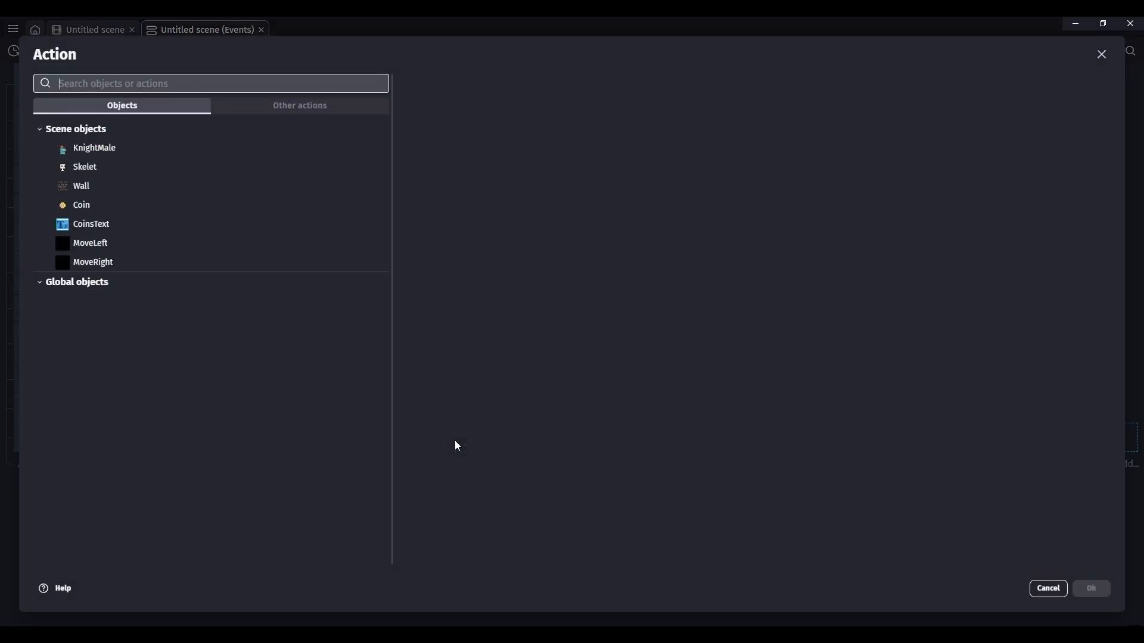
type("flip")
left_click(196, 125)
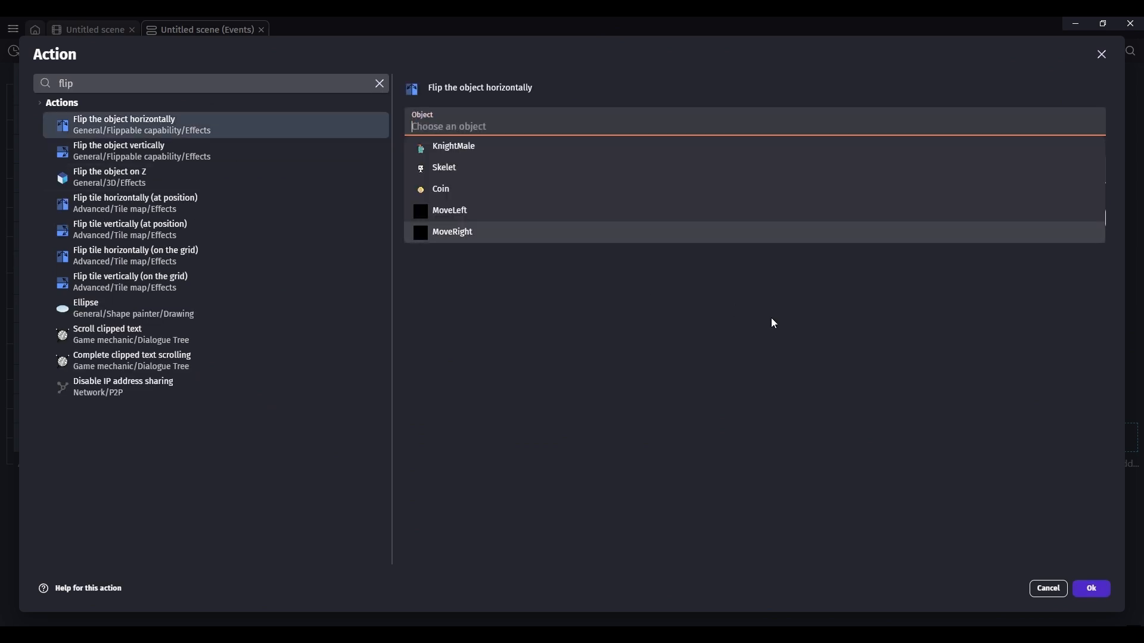
type("Skelet")
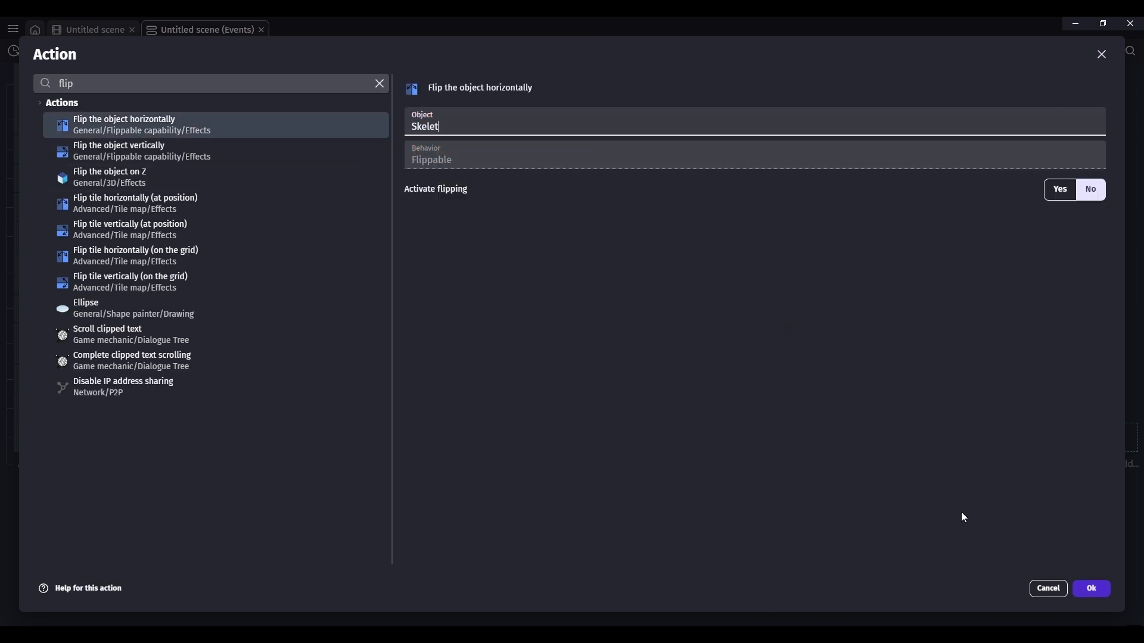
left_click(1093, 588)
- Copy the Skelet flip action to the MoveLeft collision event with flipping set to Yes, and preview the game
left_click_drag(475, 448, 459, 402)
left_click(556, 403)
left_click(633, 429)
left_click(607, 530)
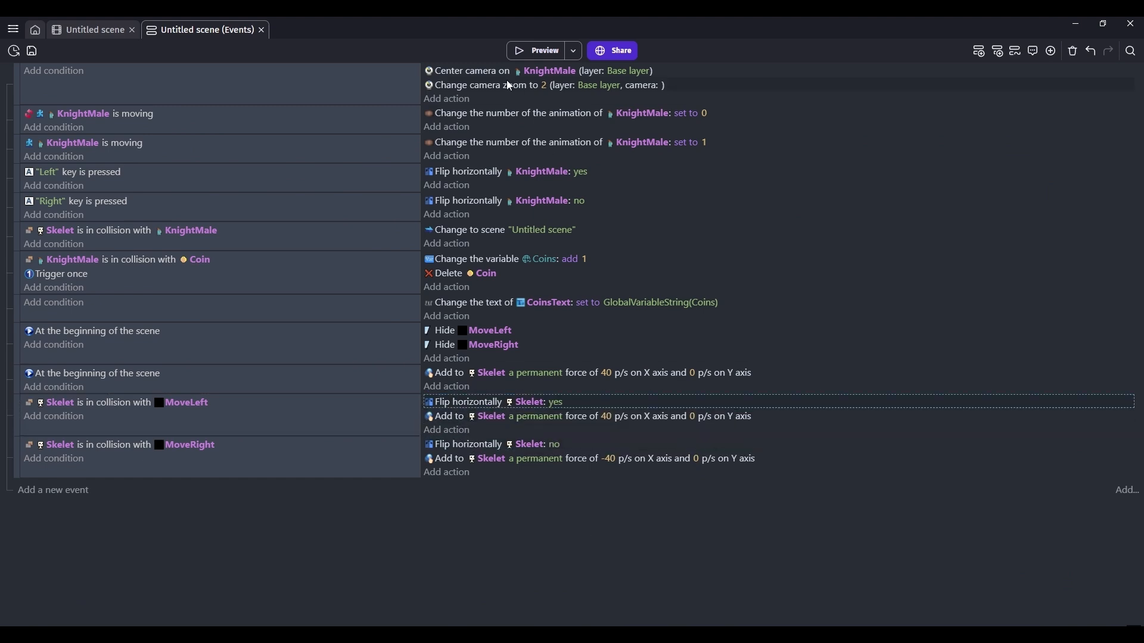
left_click(536, 50)
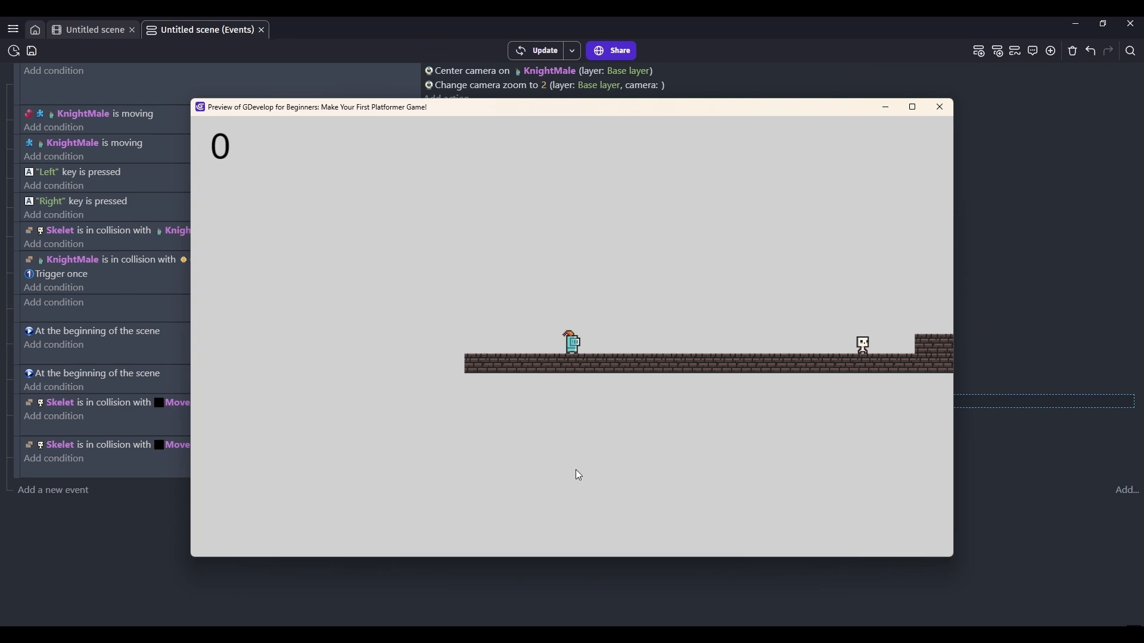
left_click(942, 110)
- Set the Skelet flipping to No in the MoveLeft collision event and to Yes in the MoveRight one
left_click(553, 404)
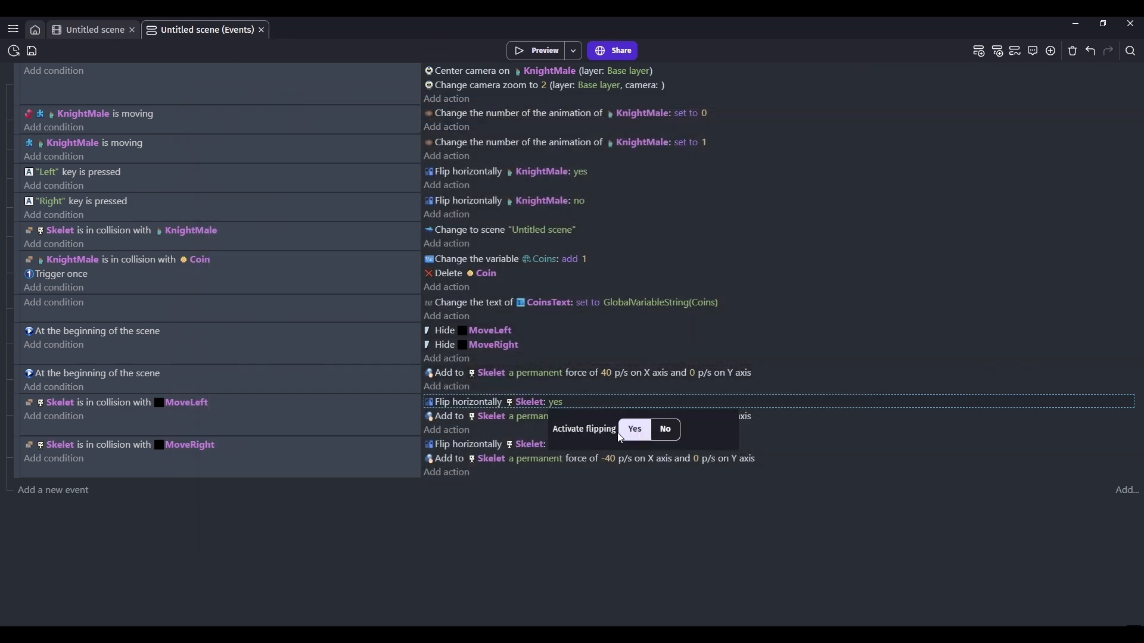
left_click(664, 429)
left_click(553, 445)
left_click(635, 472)
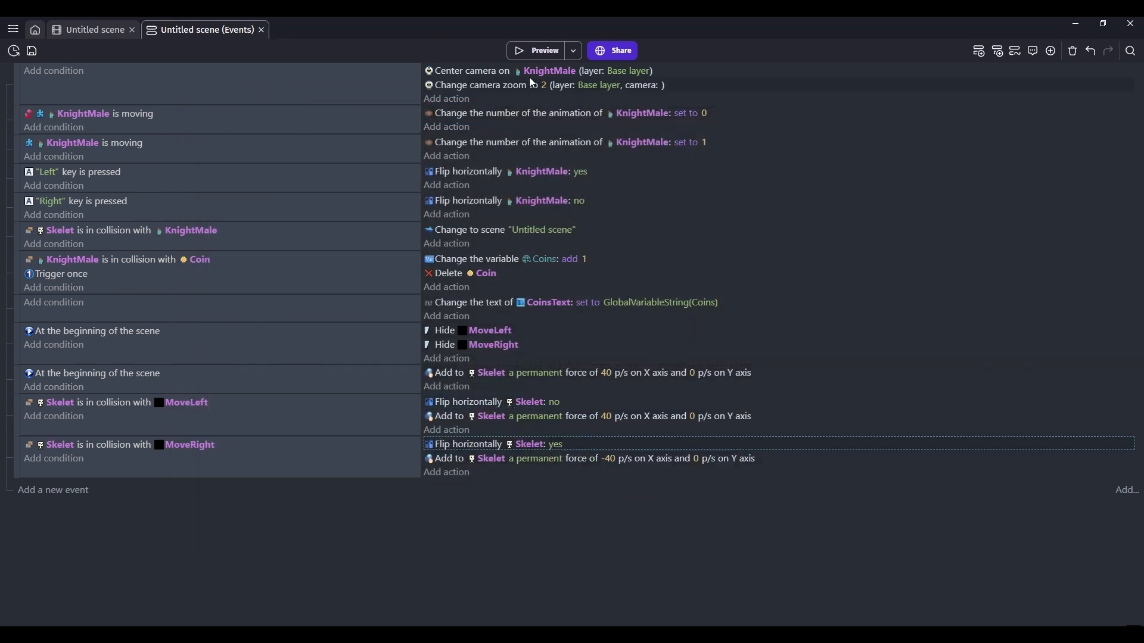
- Preview the game, checking the skeleton's facing direction while moving the knight past it and over the platforms
left_click(536, 50)
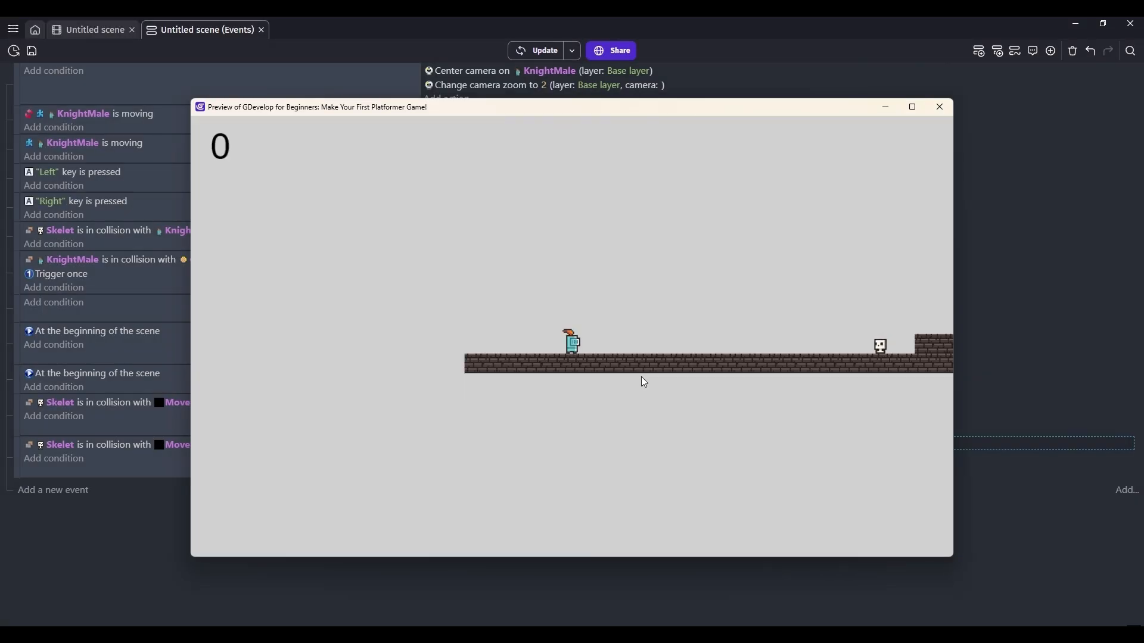
key("Right")
key("Left")
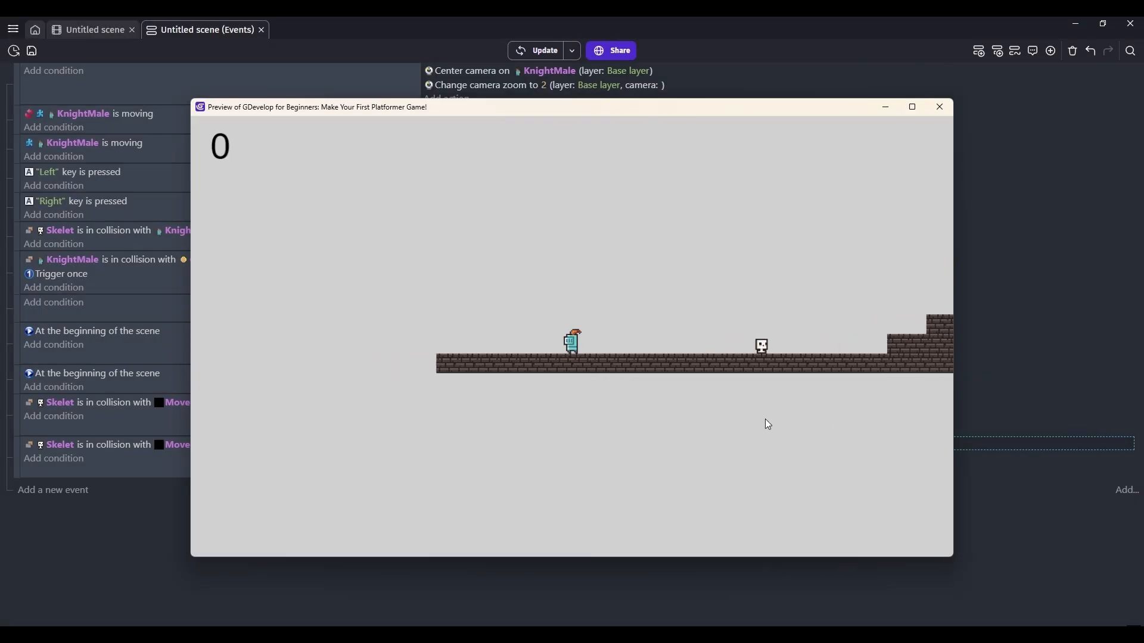
key("Right")
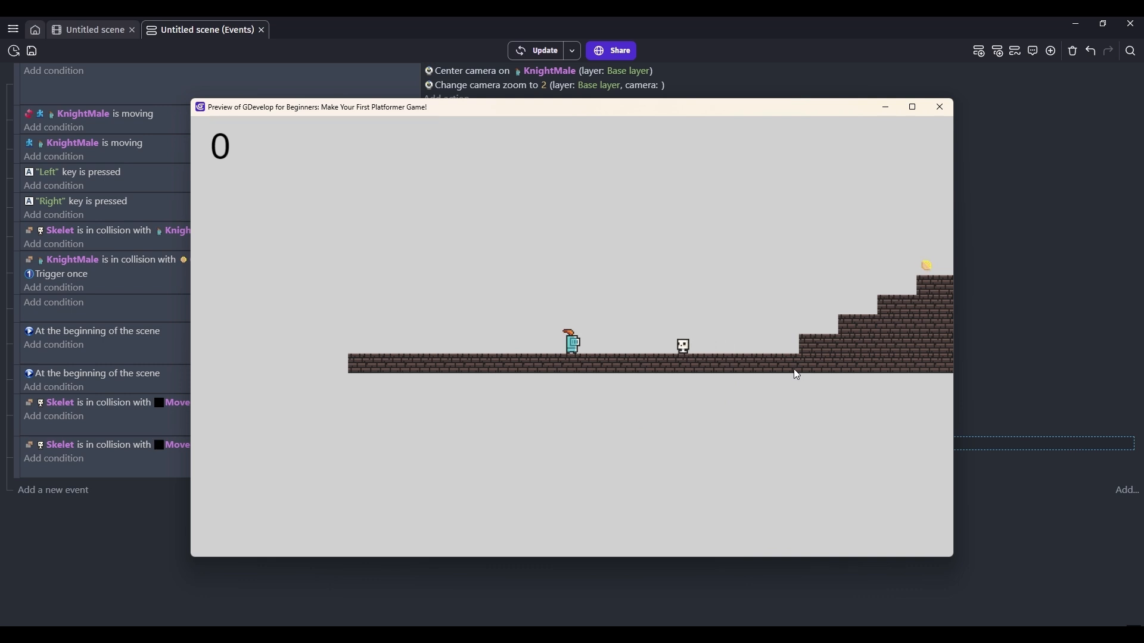
key("Right")
key("Up")
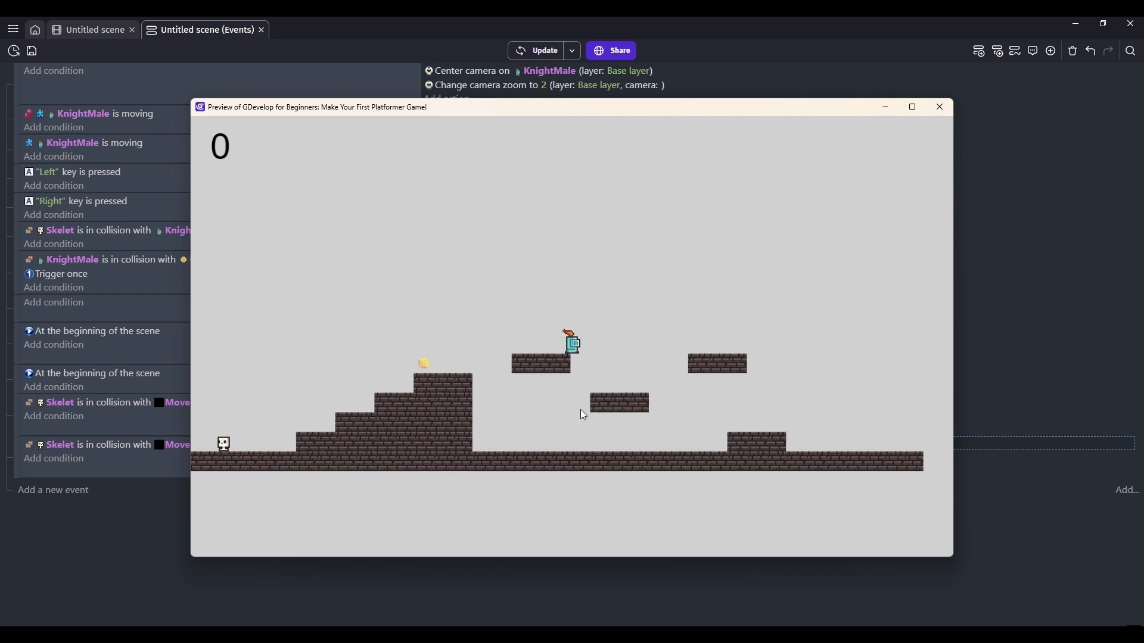
- Place MoveLeft markers to the left and MoveRight markers to the right of the skeletons on the floating platform and the ground farther along
left_click(98, 28)
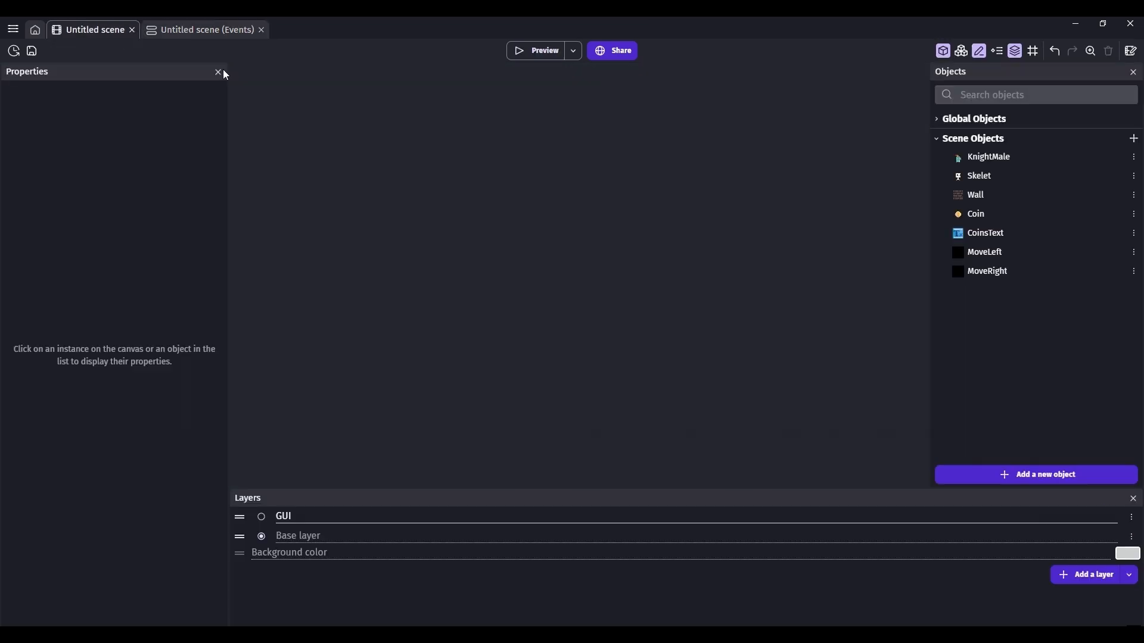
scroll(474, 257, "down", 5)
scroll(715, 284, "up", 5)
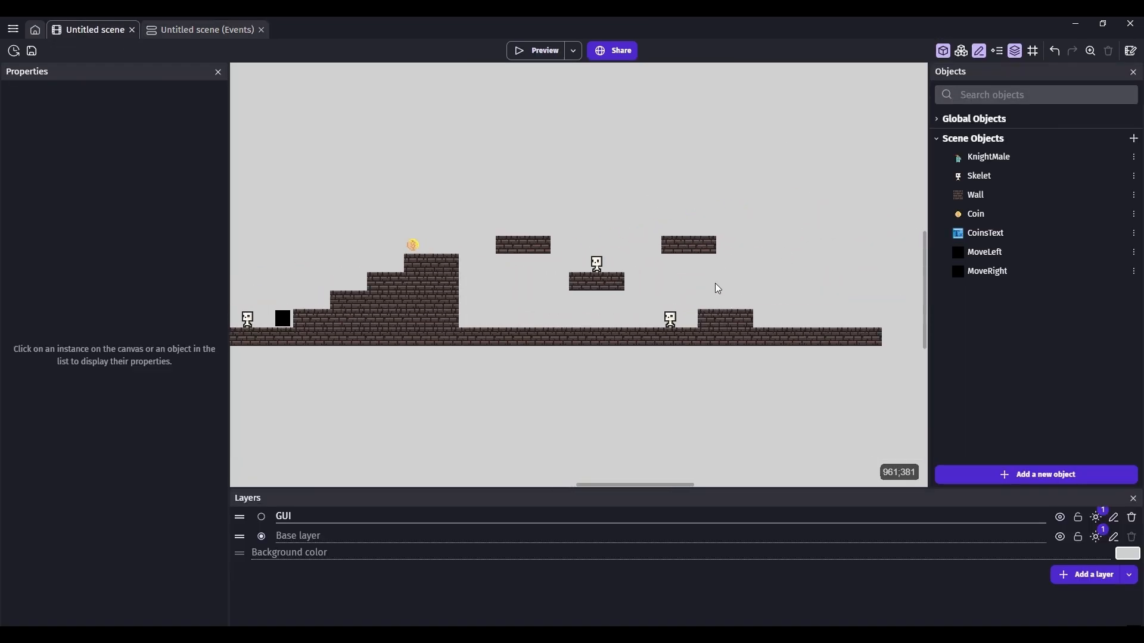
left_click_drag(989, 252, 452, 235)
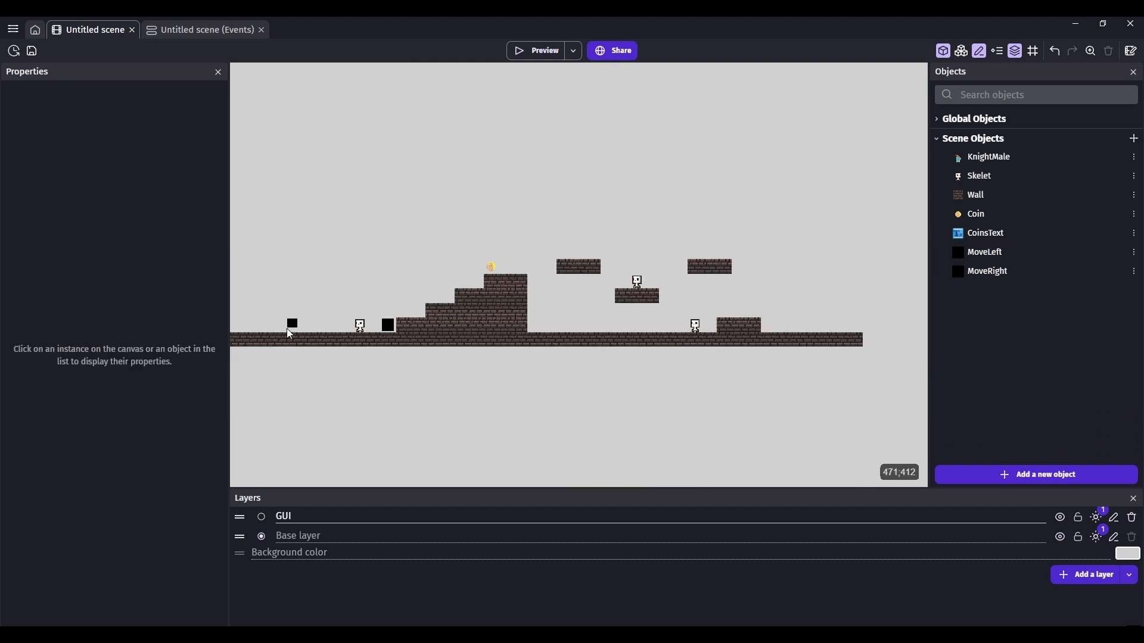
scroll(674, 283, "up", 5)
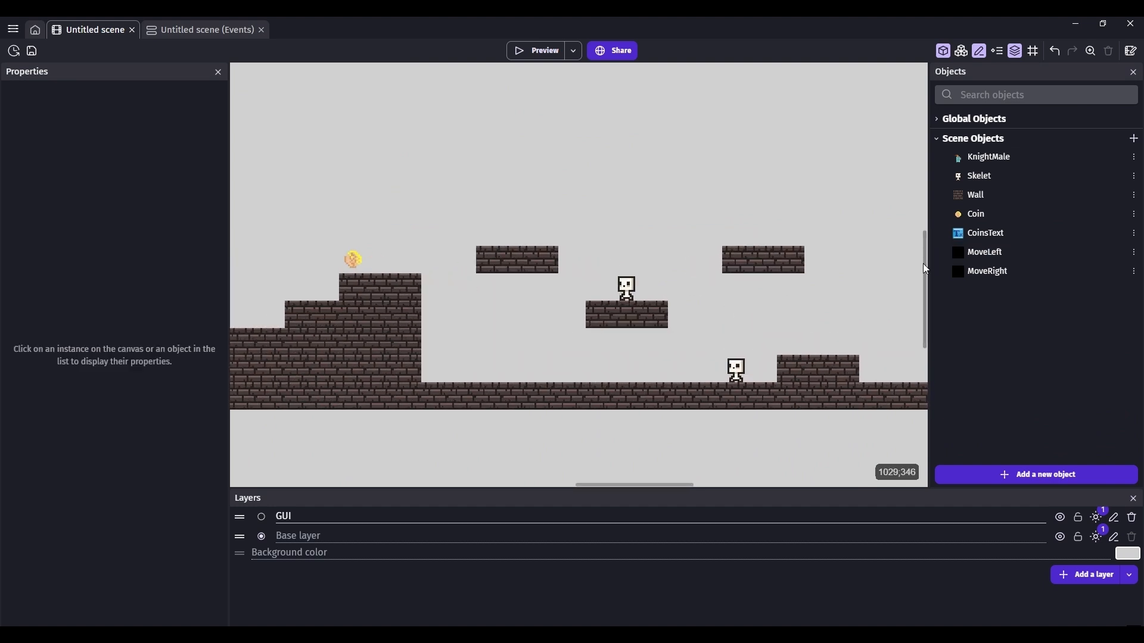
left_click_drag(981, 252, 585, 290)
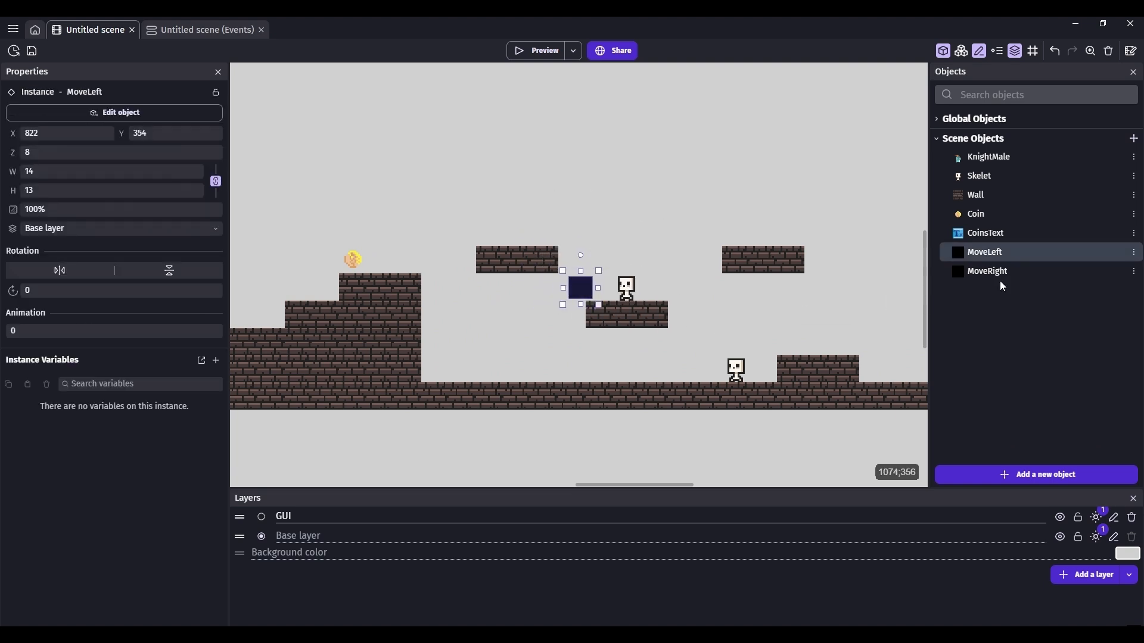
left_click_drag(997, 272, 679, 271)
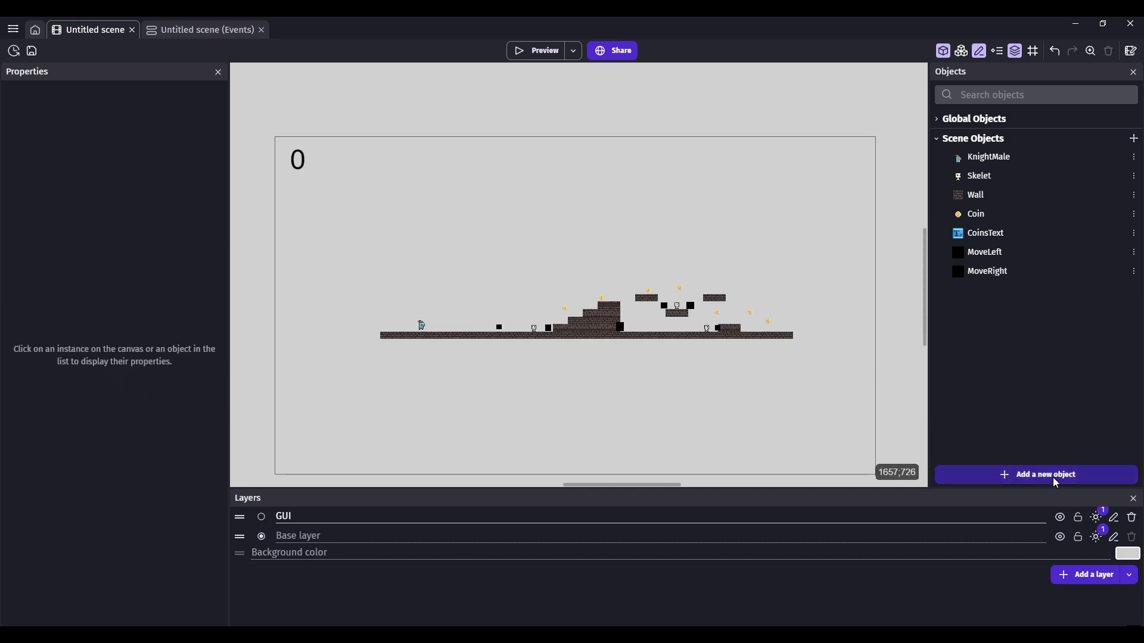
- Start adding a new object and search the asset store for "background"
left_click(1056, 484)
left_click(401, 82)
left_click(240, 110)
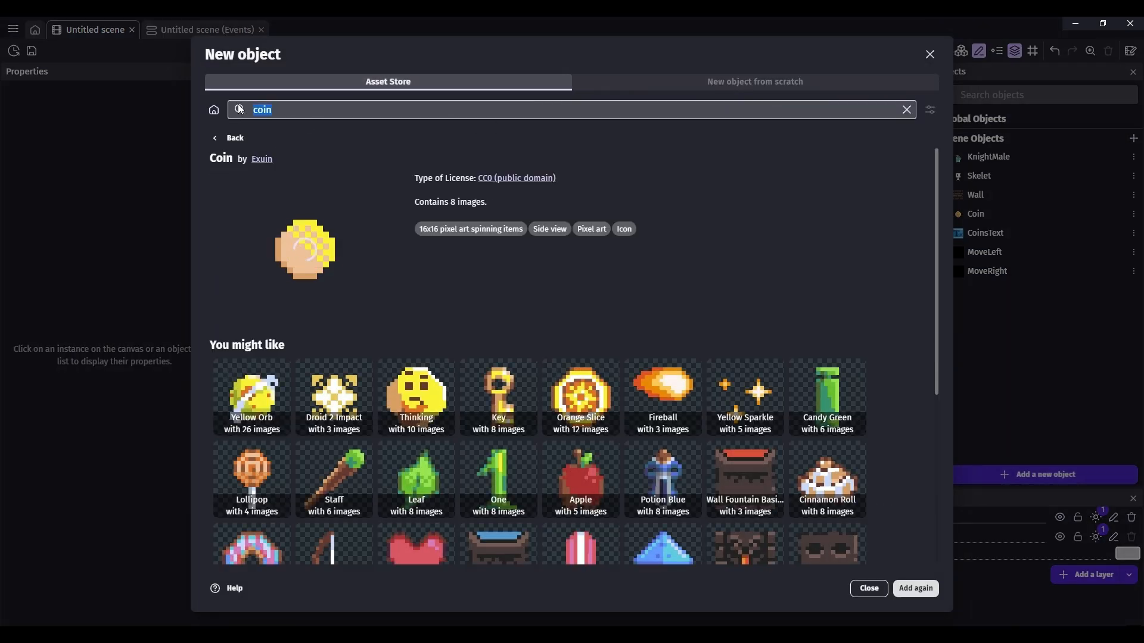
type("backgrou")
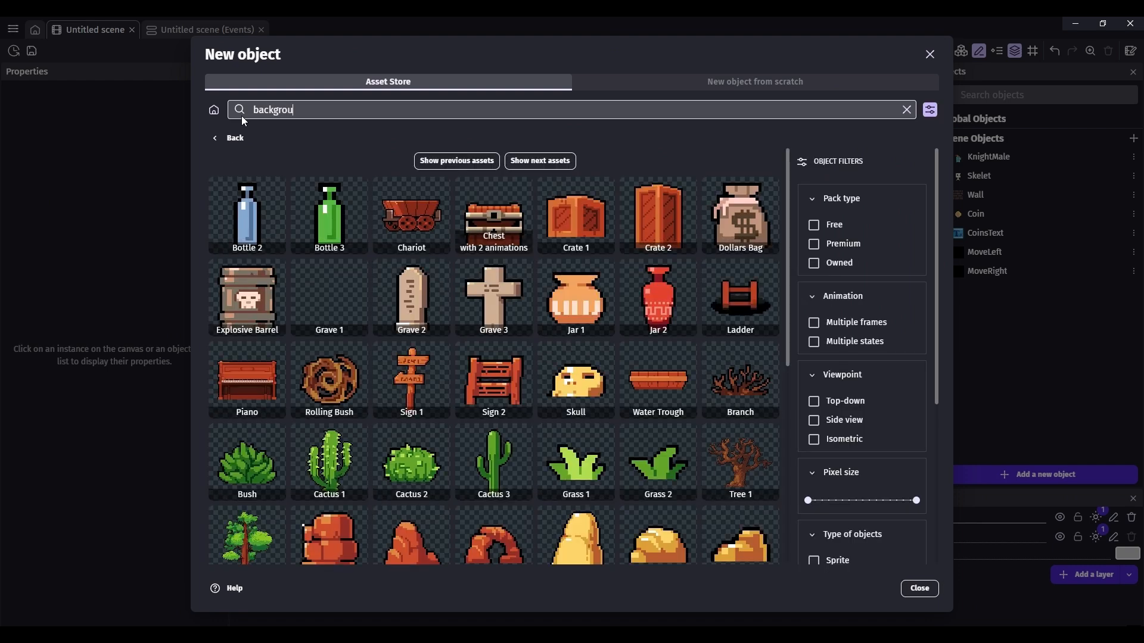
type("nd")
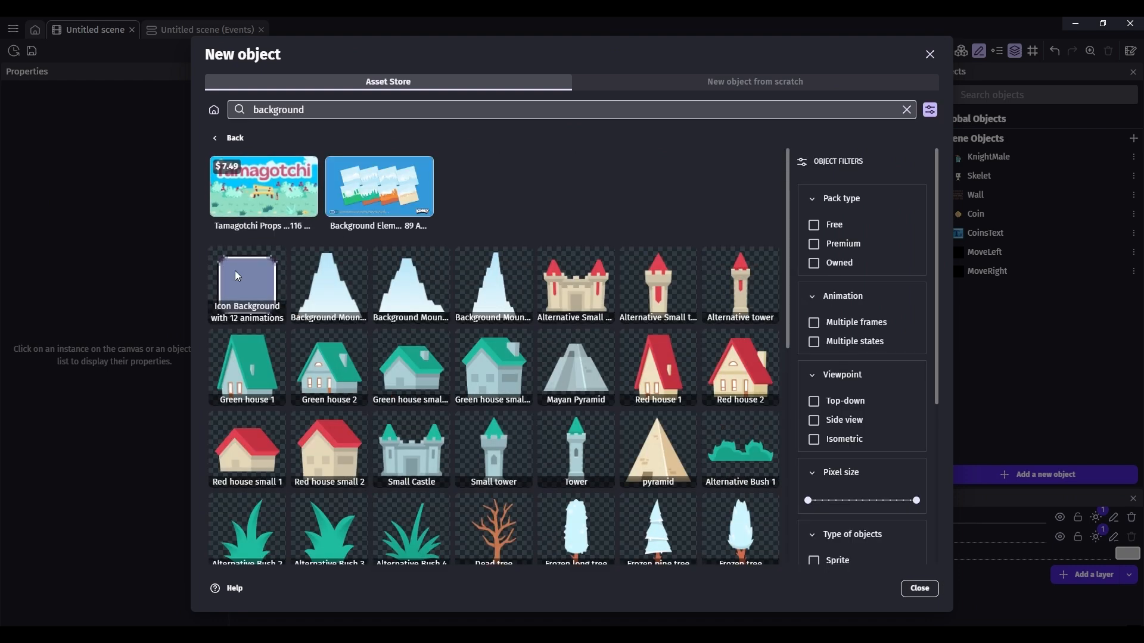
- Find the Graveyard Background among the found assets and add it to the scene's objects
scroll(234, 271, "down", 15)
scroll(567, 349, "up", 3)
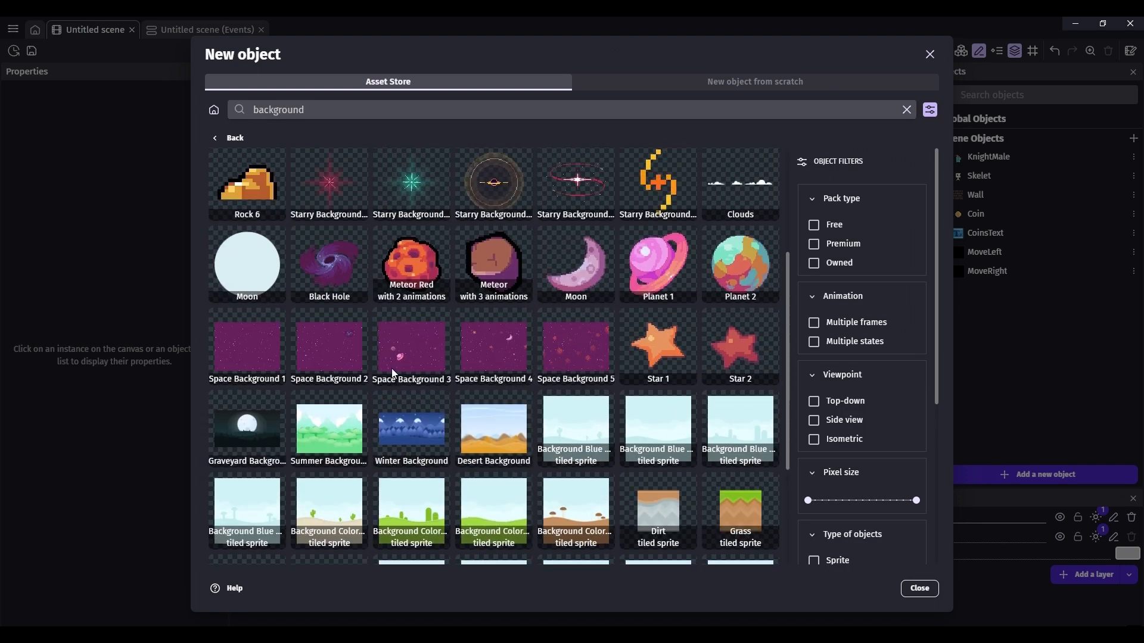
scroll(384, 389, "down", 2)
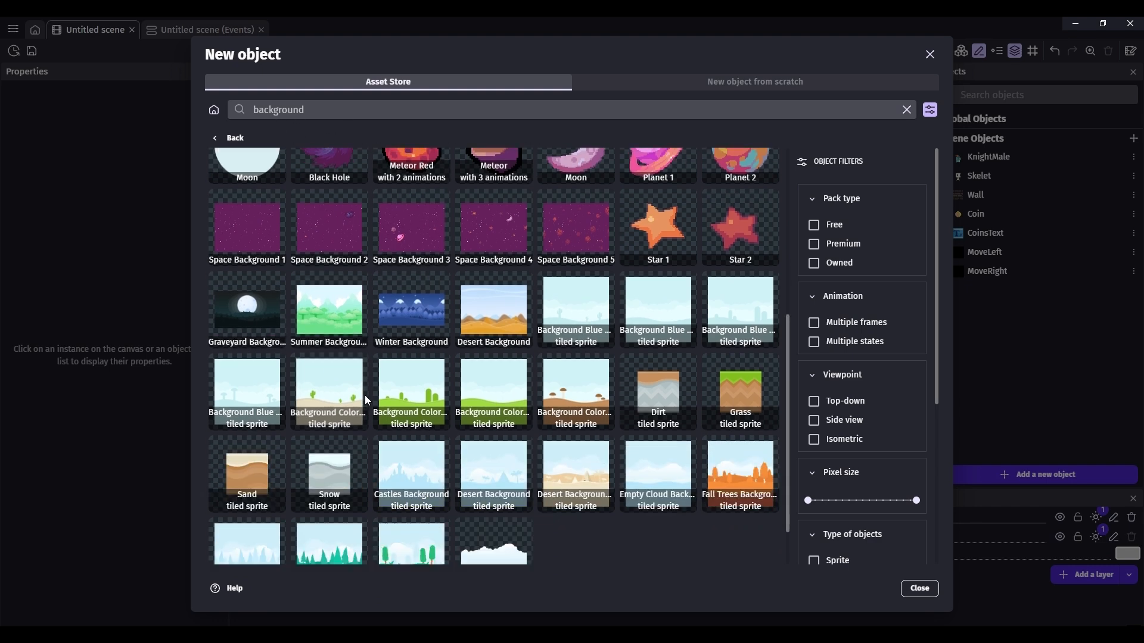
scroll(630, 437, "down", 1)
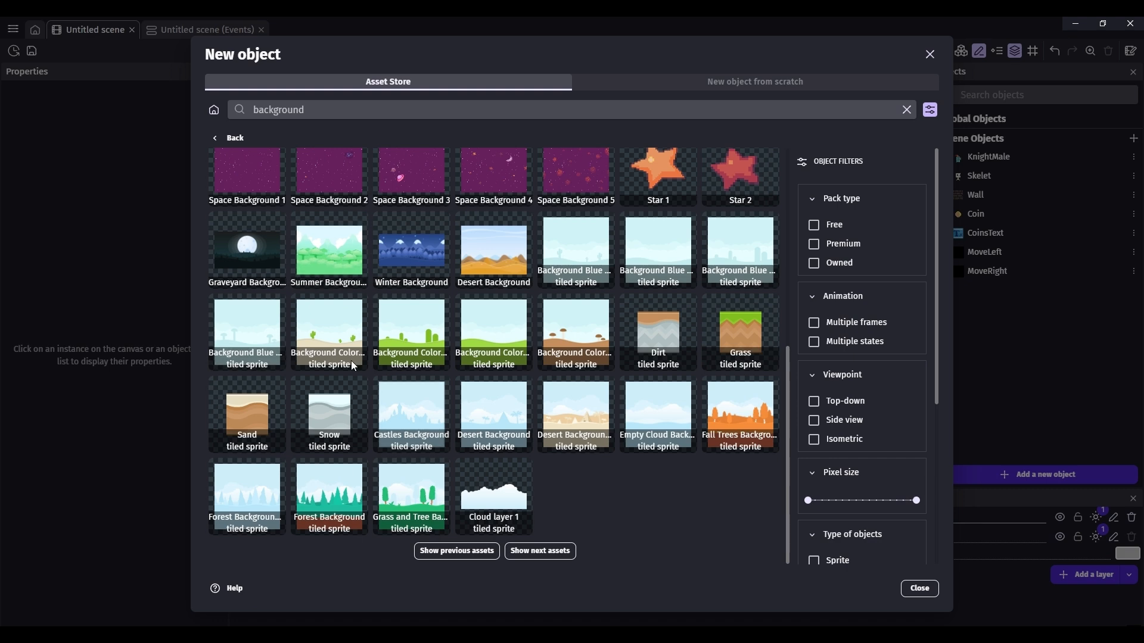
left_click(265, 256)
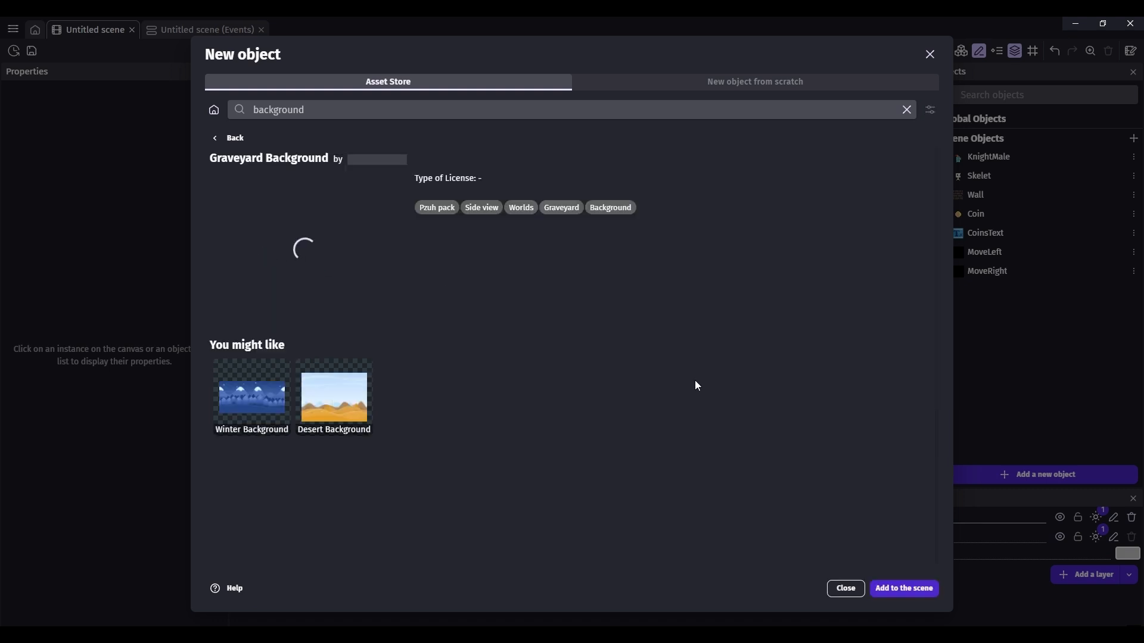
left_click(888, 588)
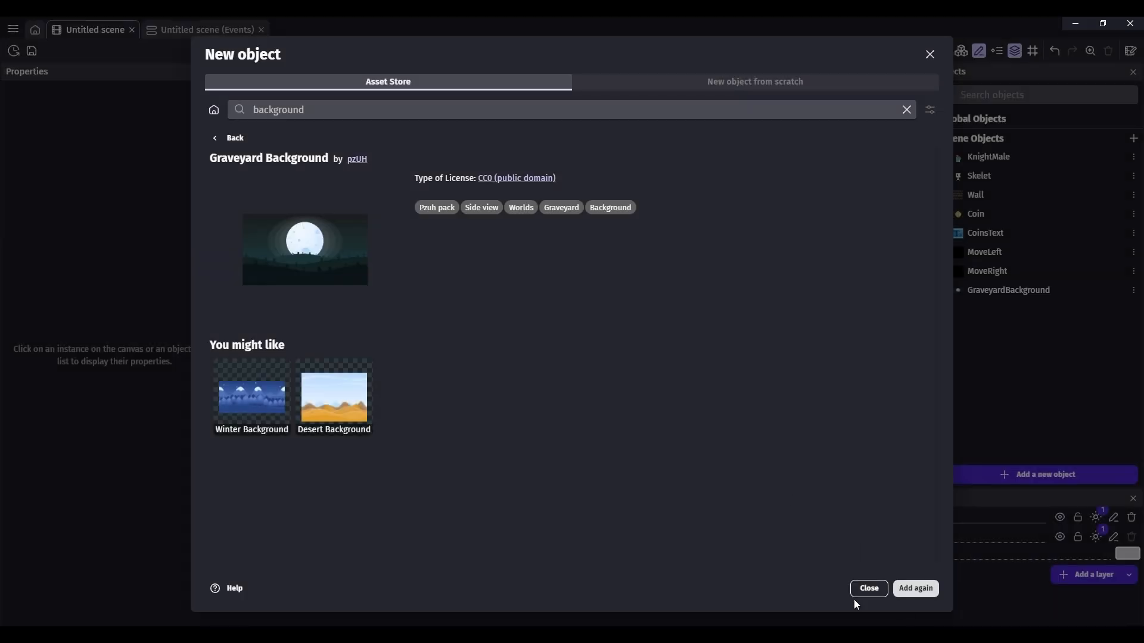
- Place a GraveyardBackground instance near the scene's upper-left corner, at about X 27, Y -8
left_click(866, 590)
left_click_drag(1008, 290, 228, 125)
scroll(609, 277, "down", 2)
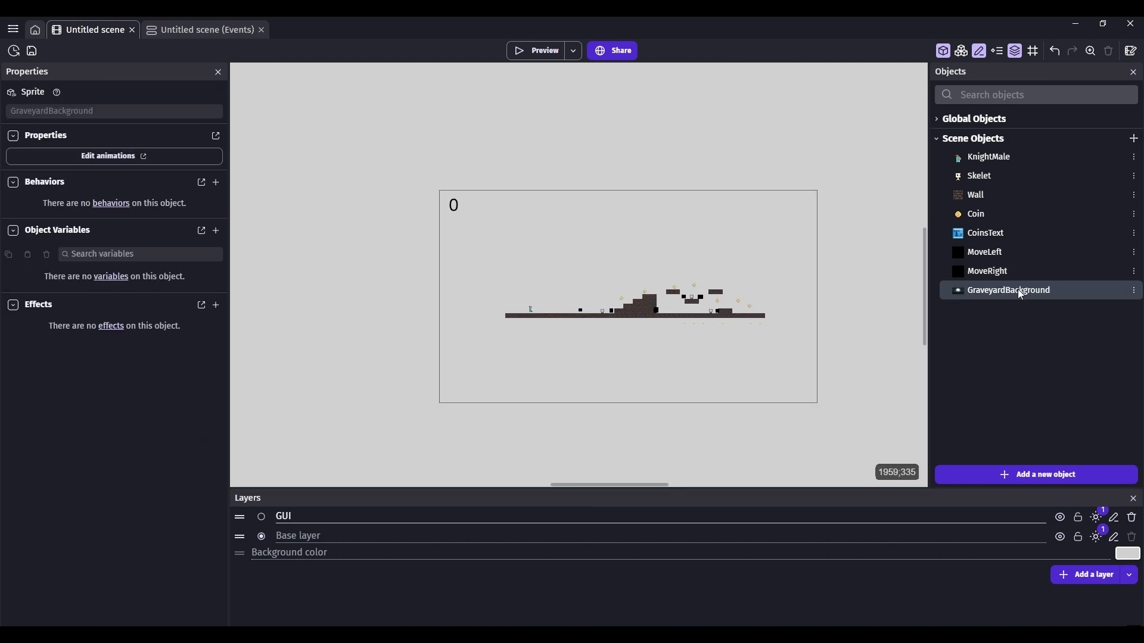
left_click_drag(1020, 294, 451, 199)
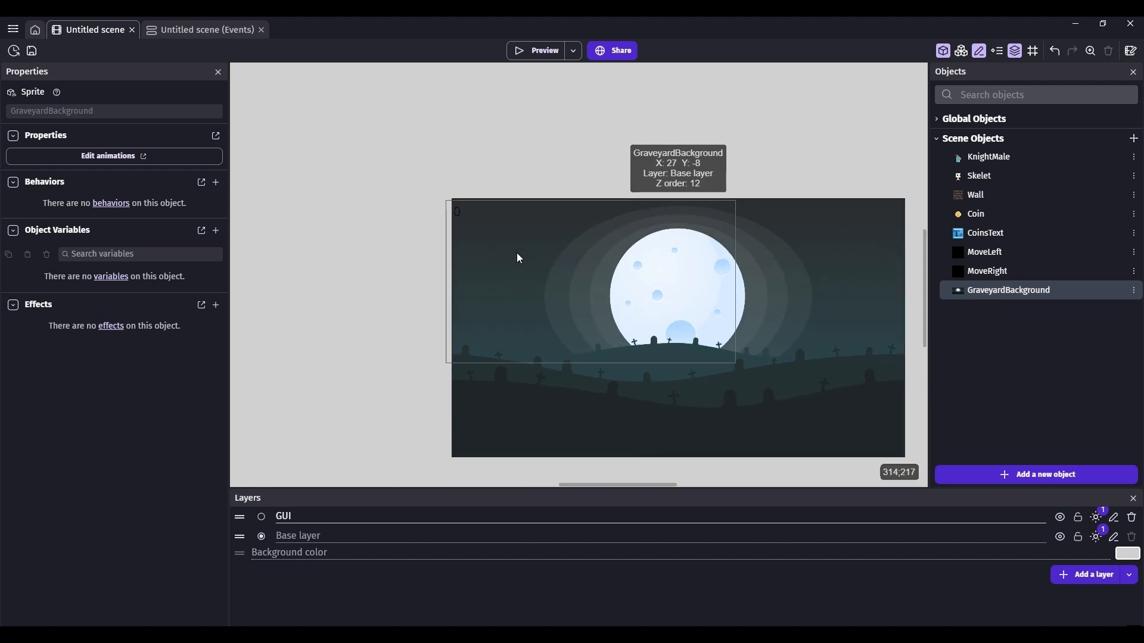
- Resize the GraveyardBackground instance to about 1283 by 724 so it covers the game frame from X 0
left_click(518, 257)
left_click_drag(850, 429, 717, 358)
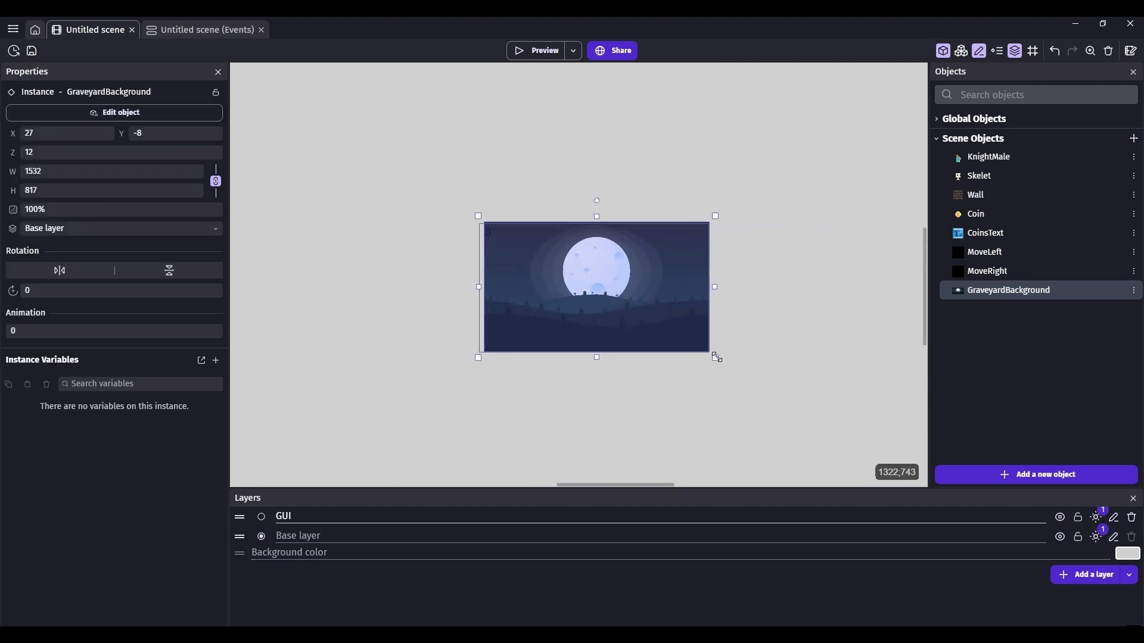
scroll(652, 298, "up", 4)
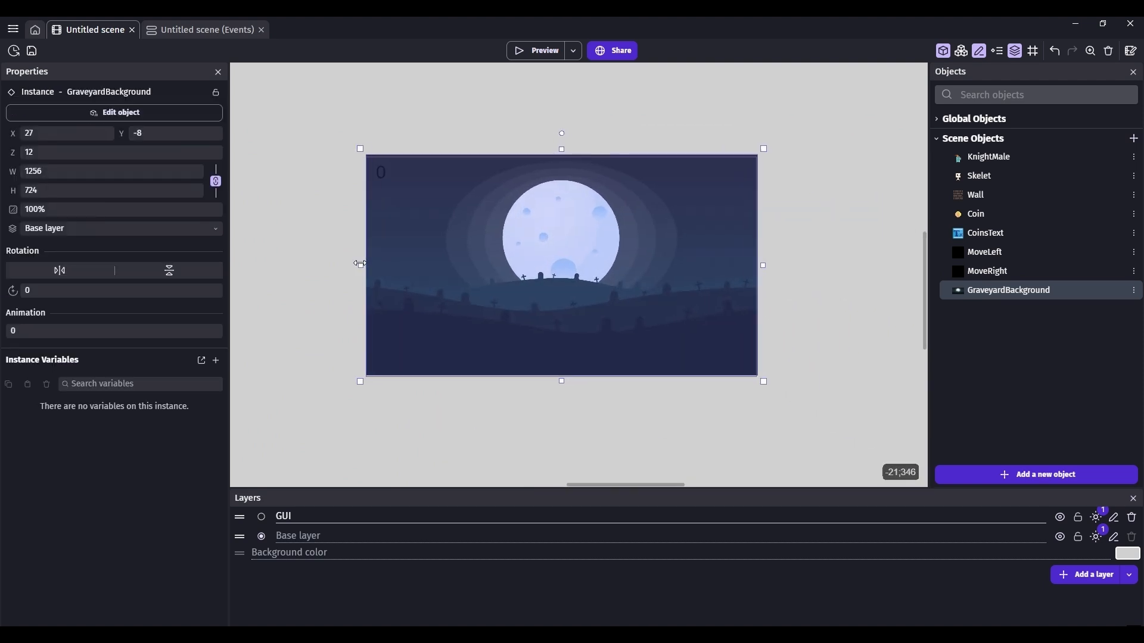
left_click_drag(360, 263, 360, 263)
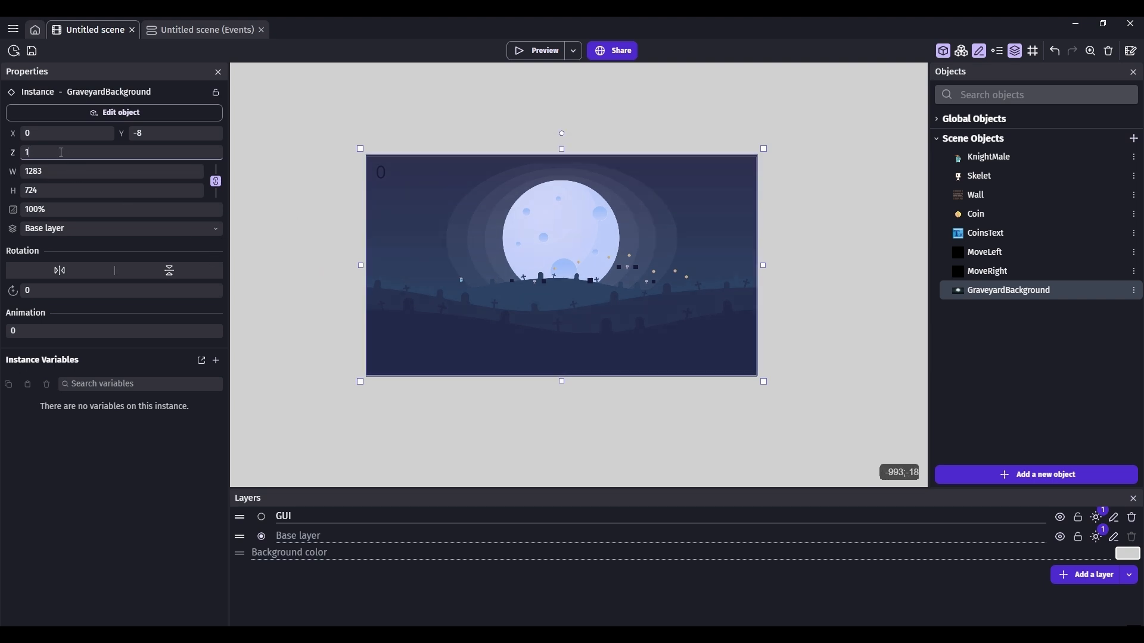
- Set the GraveyardBackground instance's Z order to -50 so it sits behind the other objects
left_click(65, 153)
type("-50")
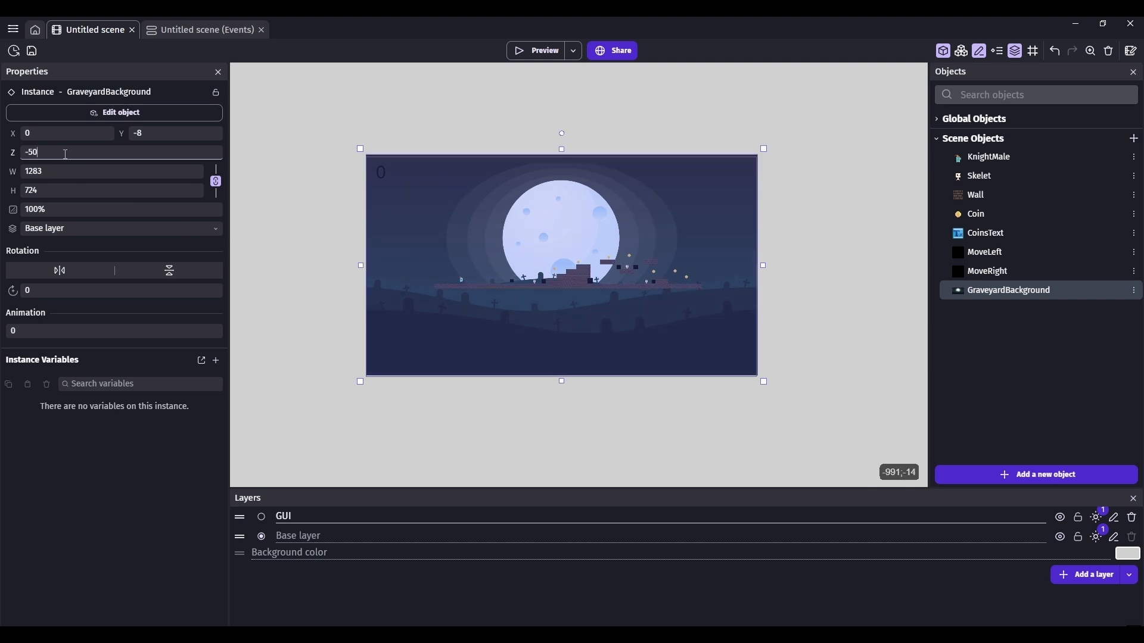
left_click(575, 457)
scroll(596, 274, "up", 5, "ctrl")
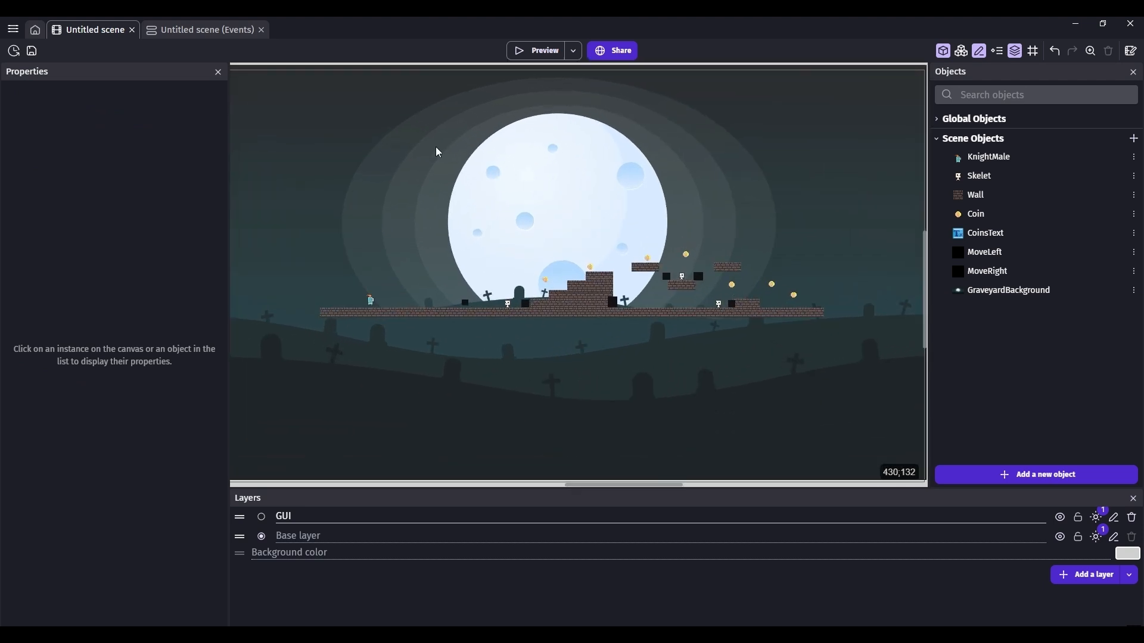
scroll(424, 164, "down", 3)
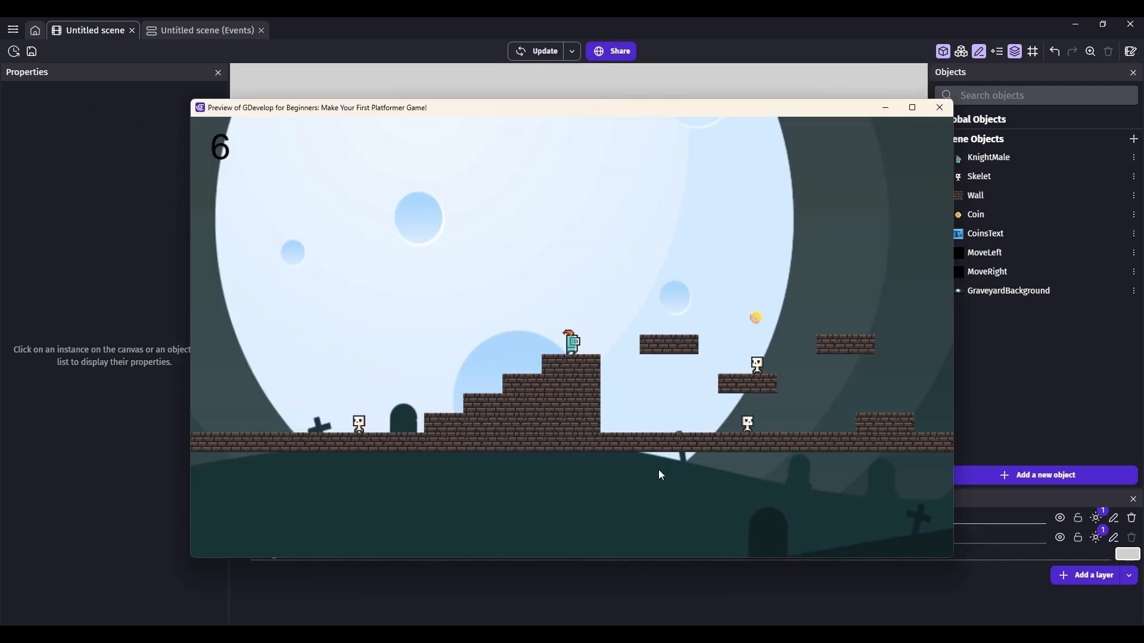
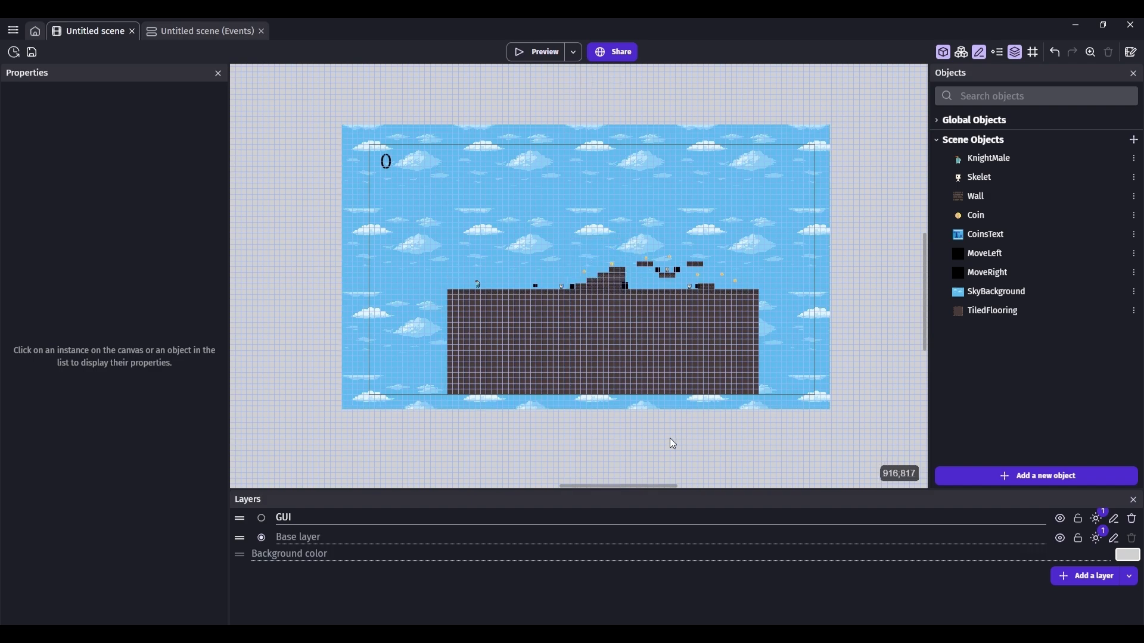
- Preview the game, walk the knight off the left end of the floor, and close the preview
scroll(607, 288, "up", 3, "ctrl")
scroll(560, 242, "down", 2, "ctrl")
scroll(563, 176, "up", 3, "ctrl")
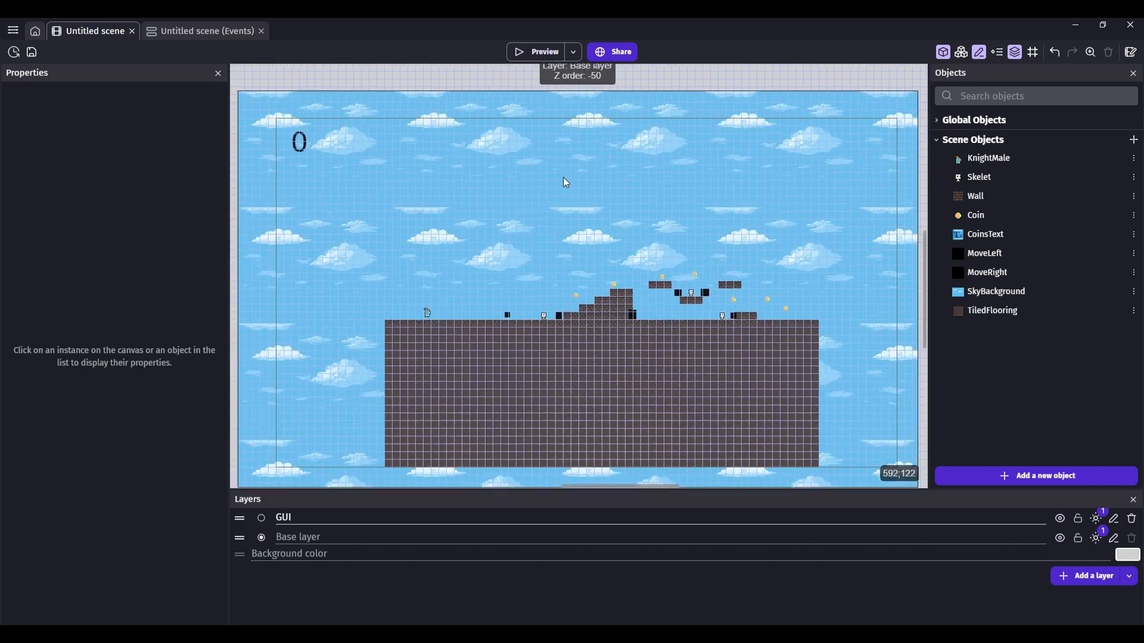
scroll(370, 320, "up", 3, "ctrl")
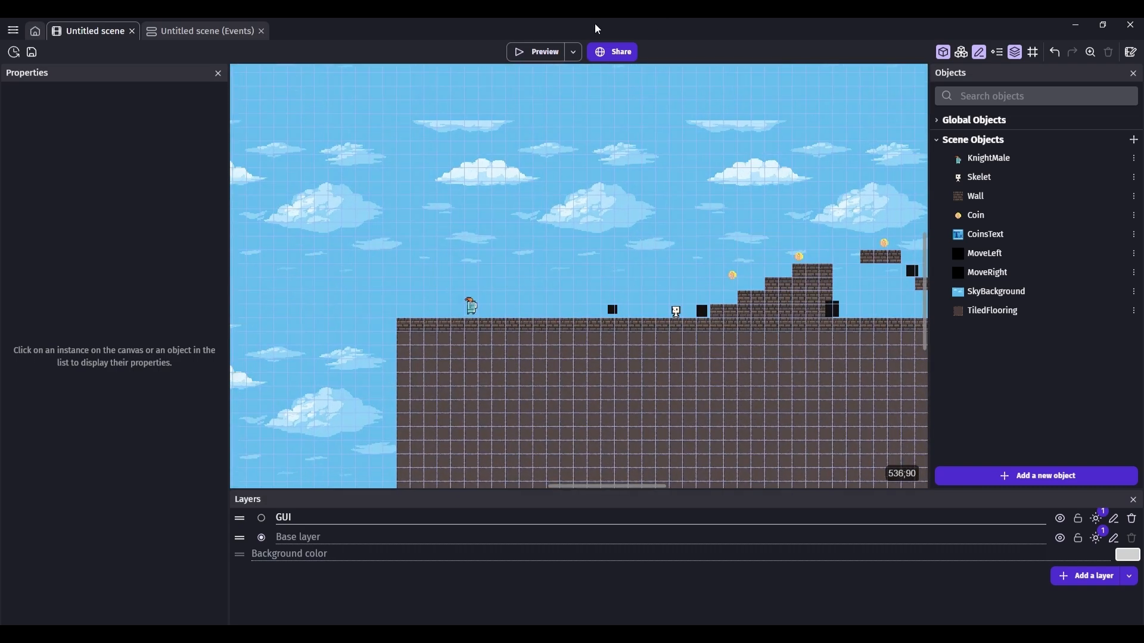
left_click(539, 52)
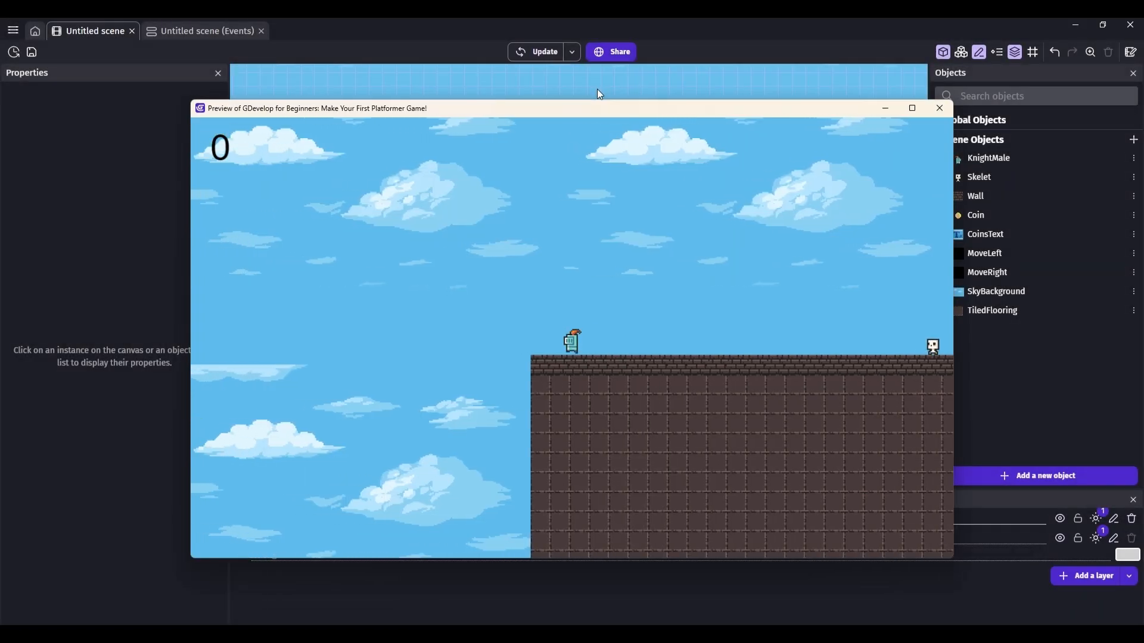
key("Left")
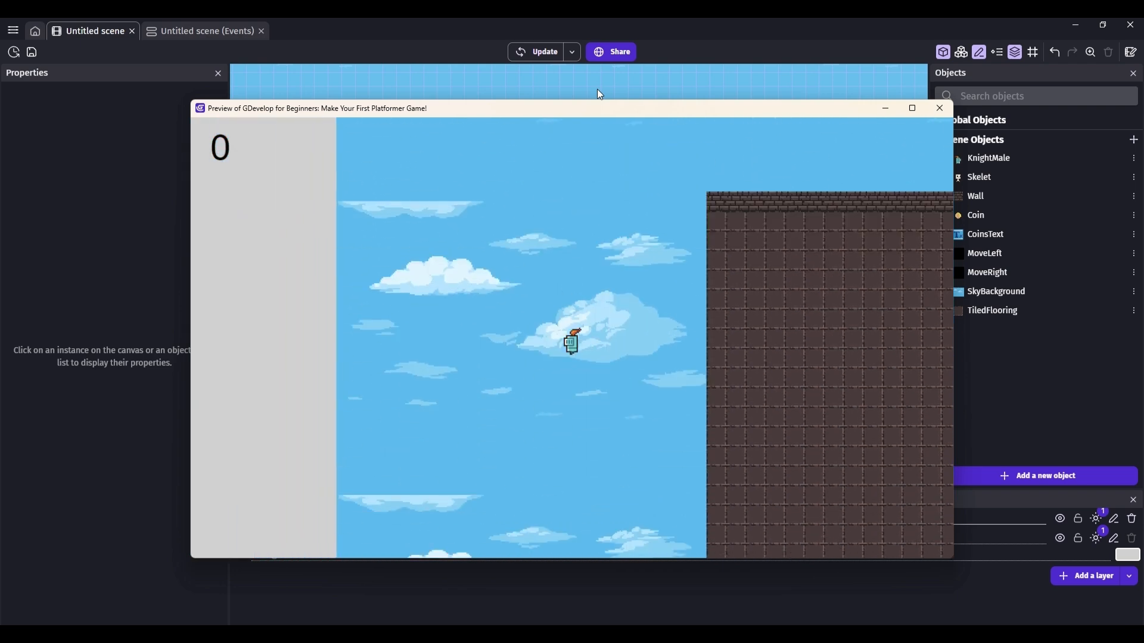
left_click(940, 108)
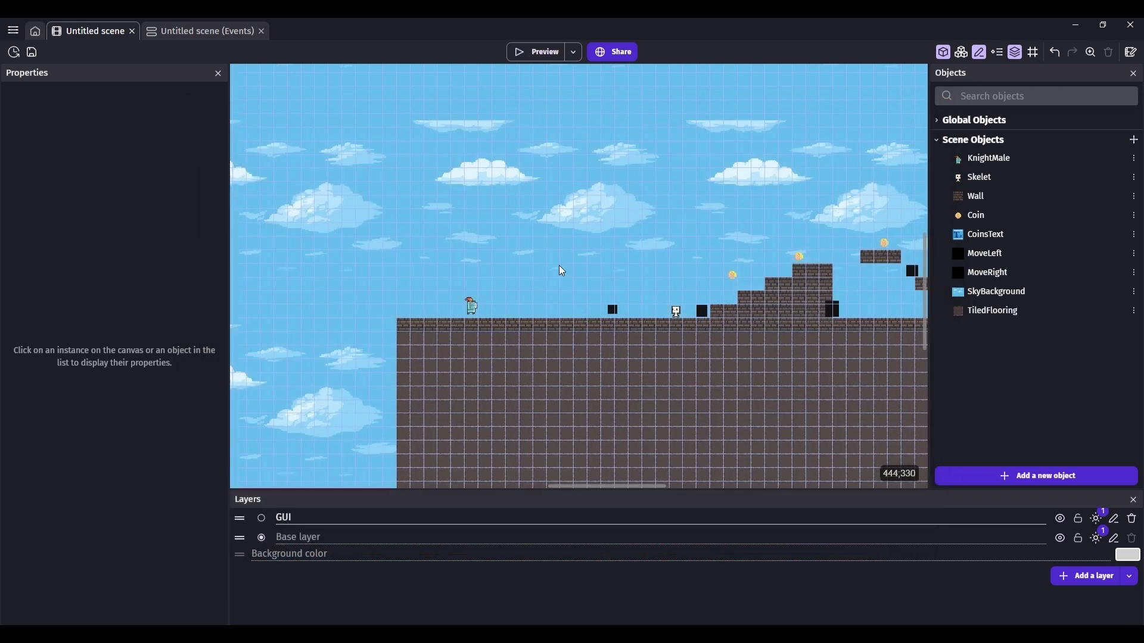
- Duplicate the TiledFlooring block and place the copy to the right of the original, slightly lower, leaving a narrow gap
scroll(420, 271, "down", 10)
scroll(843, 345, "up", 7)
left_click(605, 222)
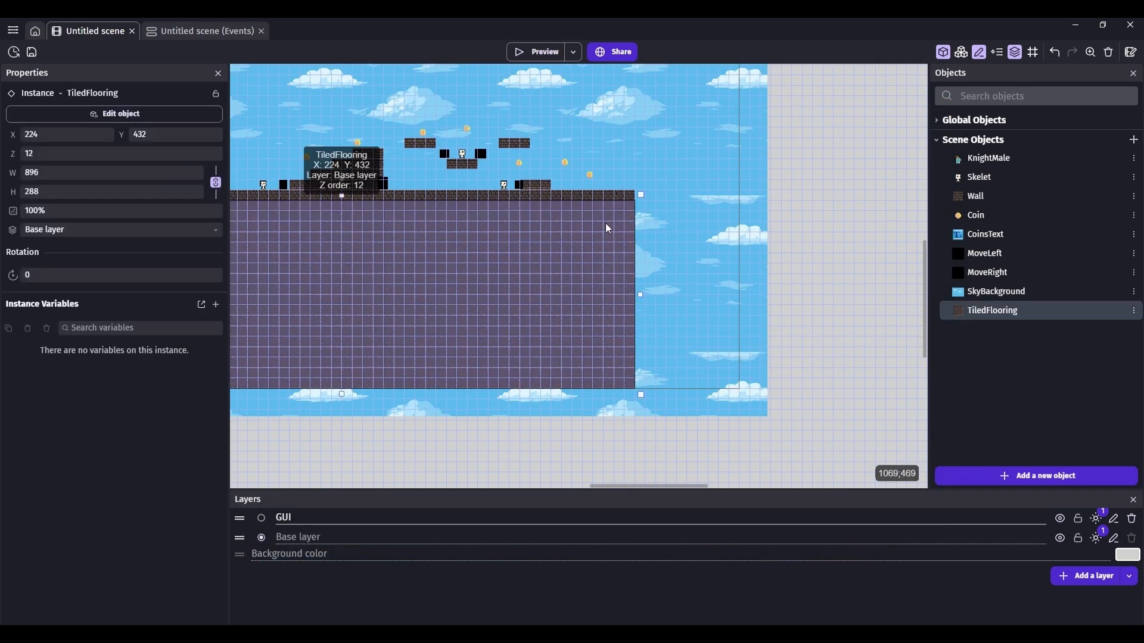
key("ctrl+v")
left_click_drag(246, 270, 735, 287)
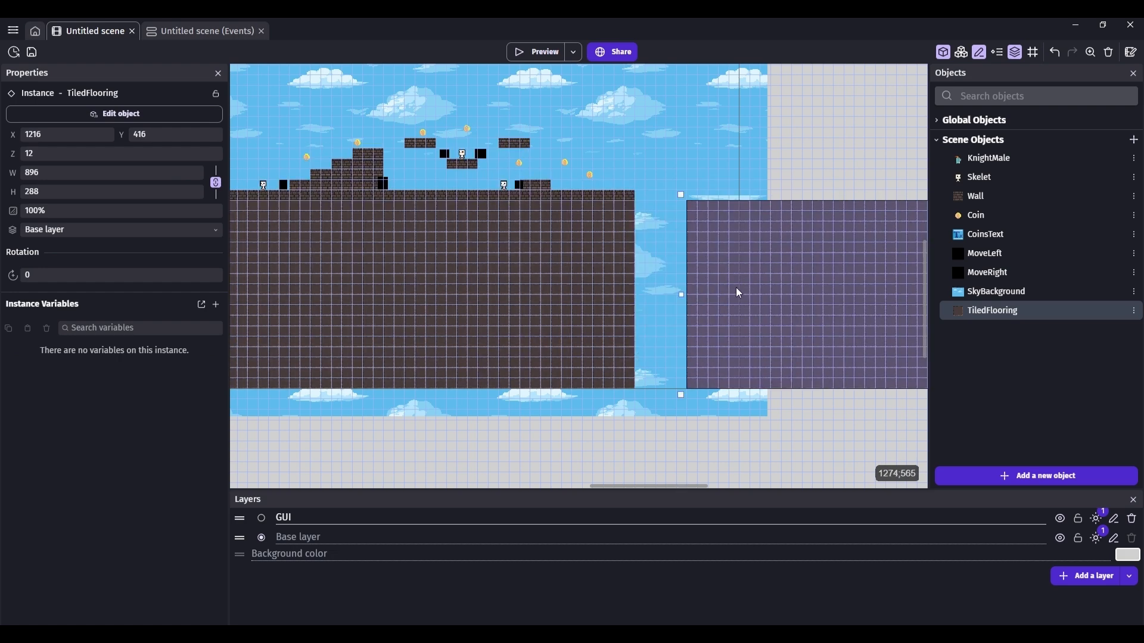
left_click(594, 187)
left_click(537, 183)
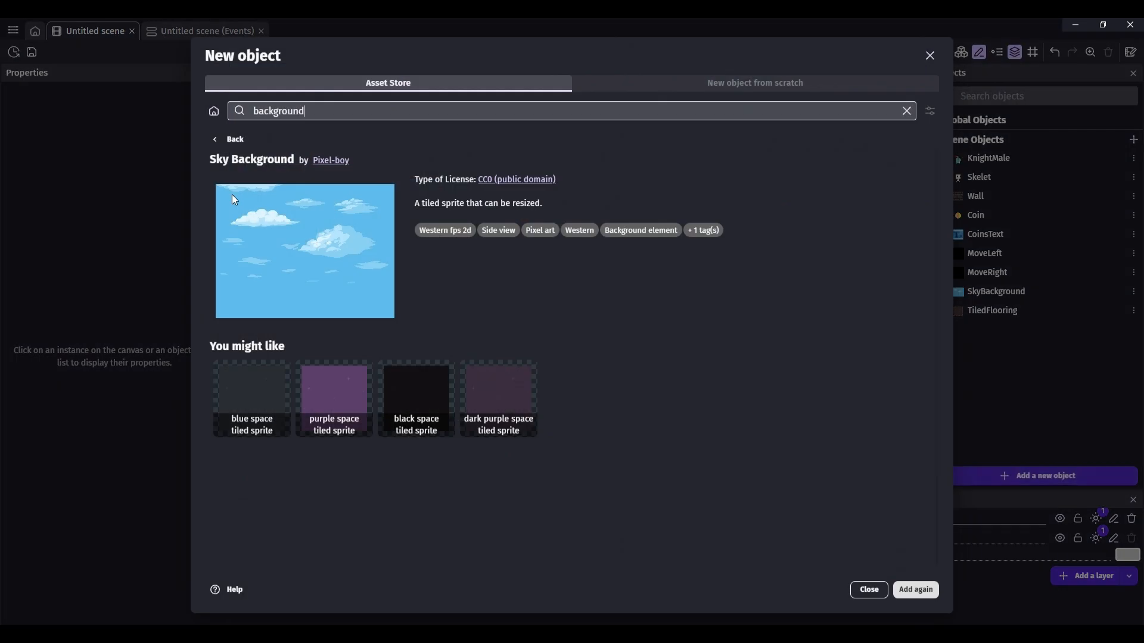
- Return to the asset store's "tile" results and add the RedWood Plank to the scene
double_click(301, 106)
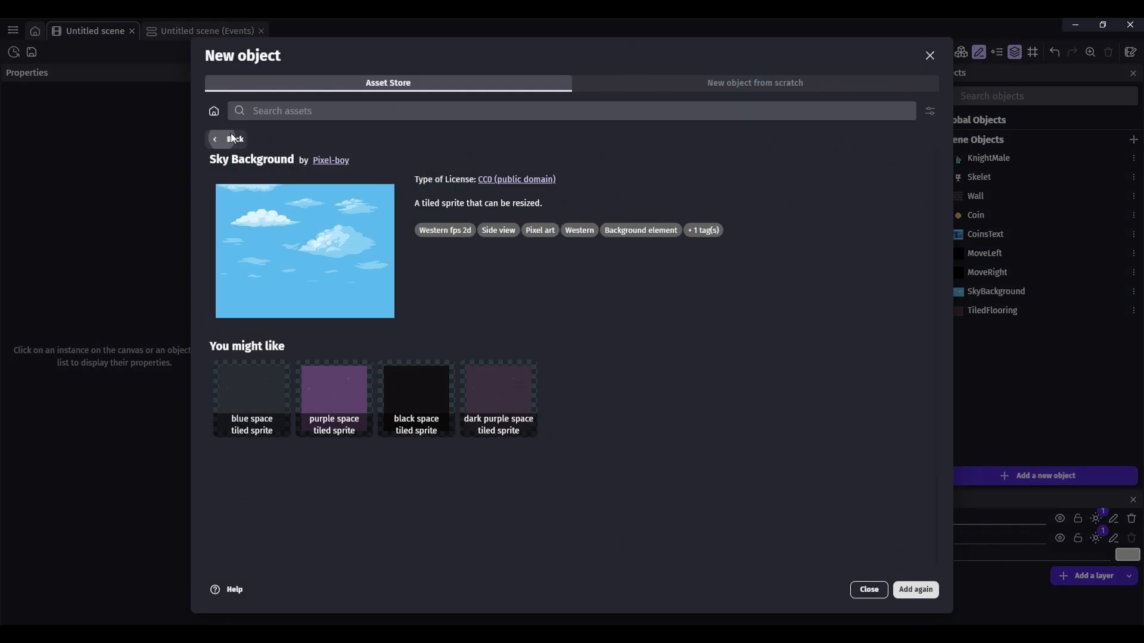
left_click(230, 139)
left_click(230, 138)
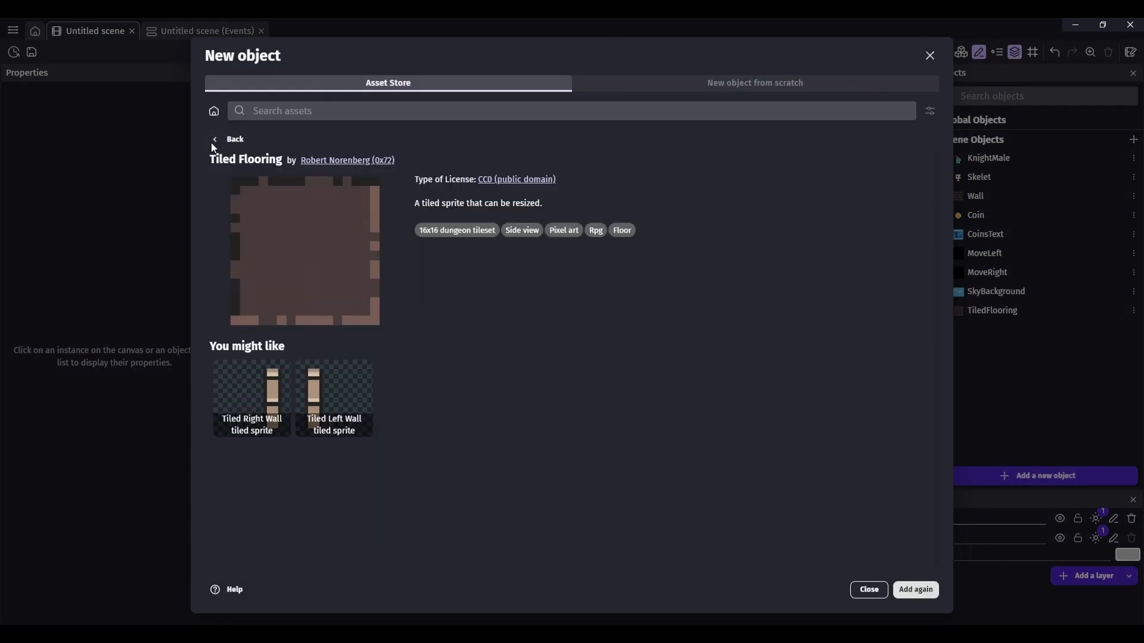
left_click(233, 139)
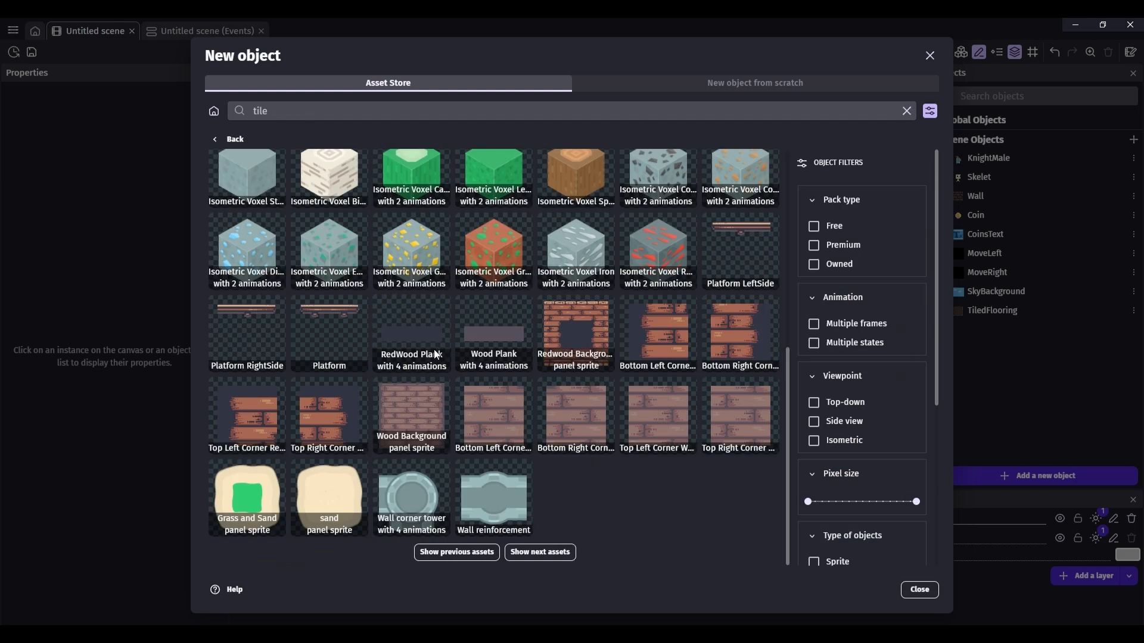
left_click(400, 333)
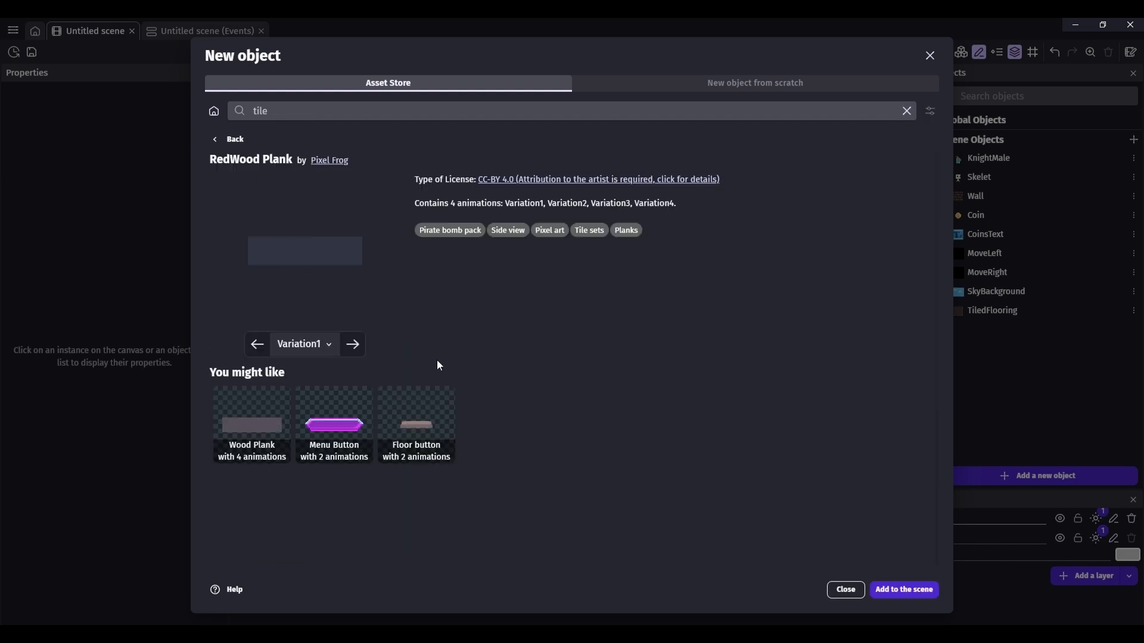
left_click(903, 587)
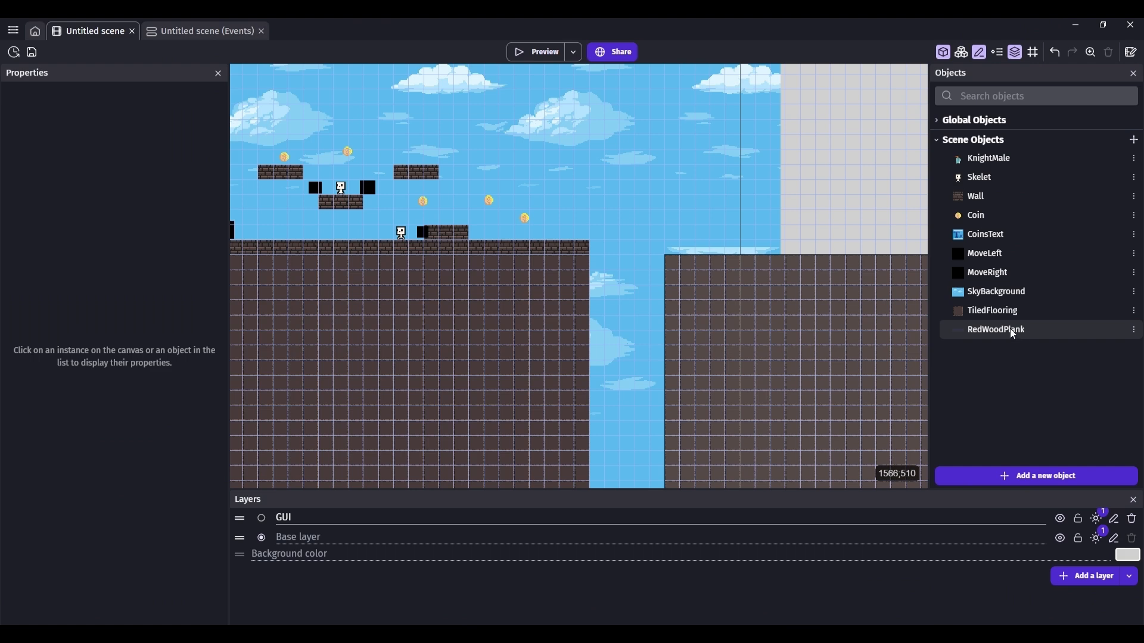
- Place a RedWoodPlank across the gap between the two floor blocks at X 1120, Y 480, sized 80 by 16
left_click(1011, 331)
left_click_drag(597, 314, 670, 310)
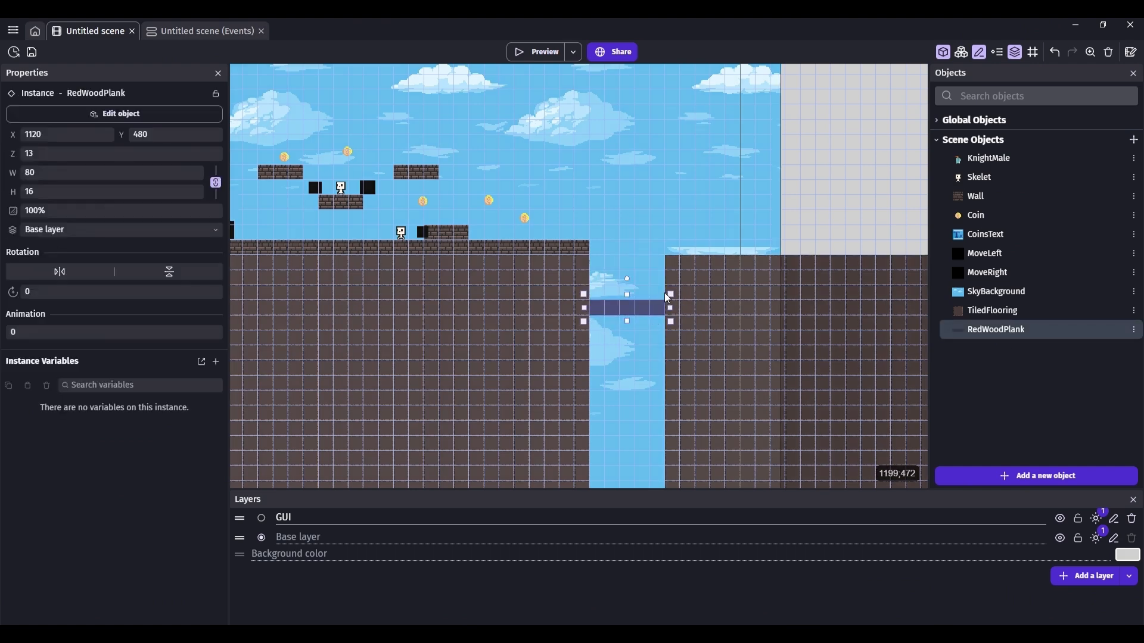
scroll(645, 316, "up", 1)
scroll(580, 227, "down", 3)
left_click(684, 455)
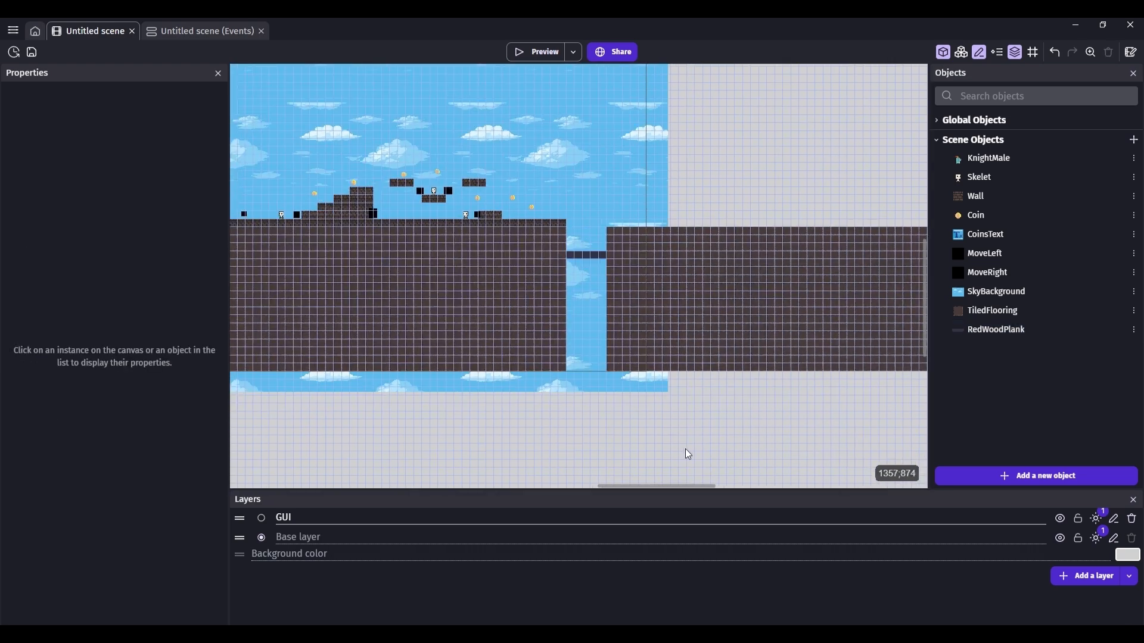
scroll(563, 227, "up", 4)
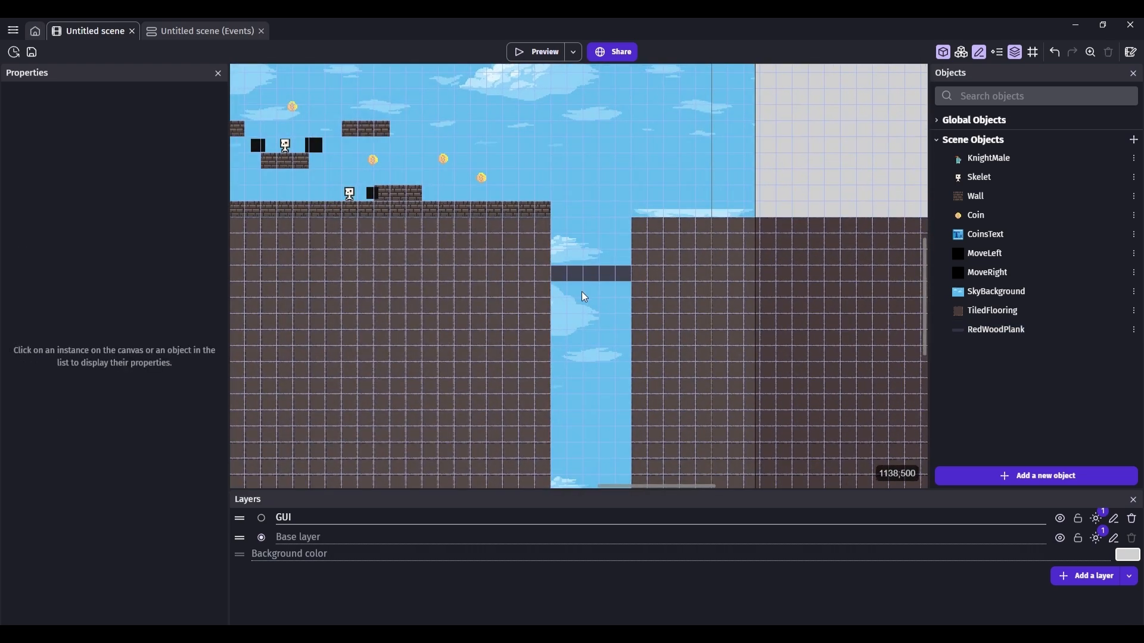
scroll(584, 280, "up", 2)
- Duplicate the Skelet and KnightMale collision event, replace Skelet with RedWoodPlank in the copy, and test it in a preview
left_click(199, 31)
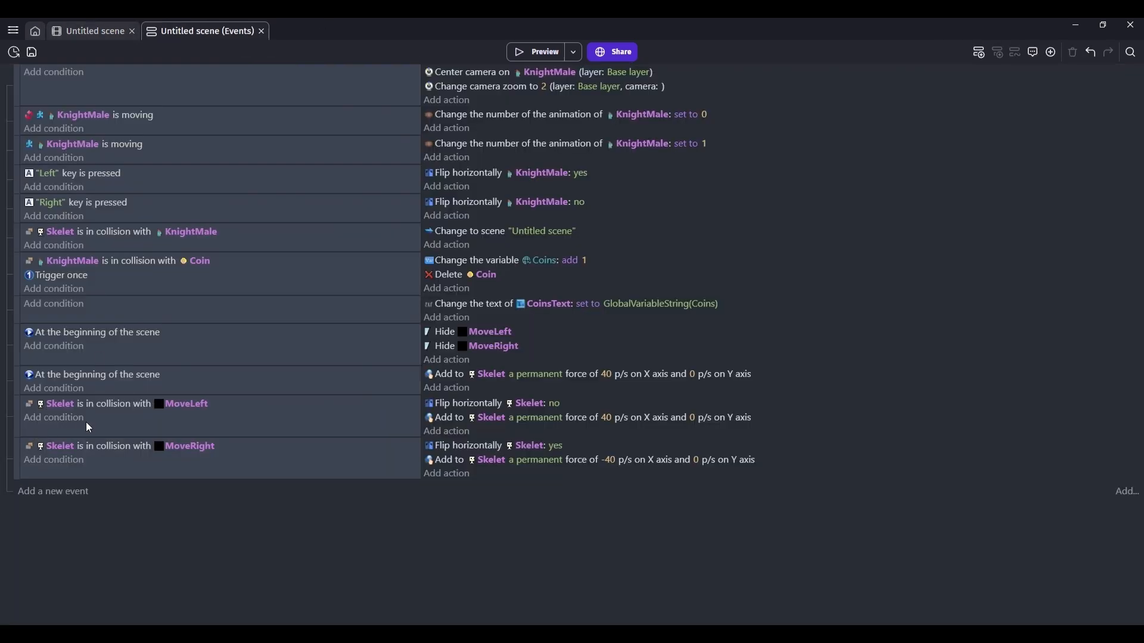
left_click(121, 244)
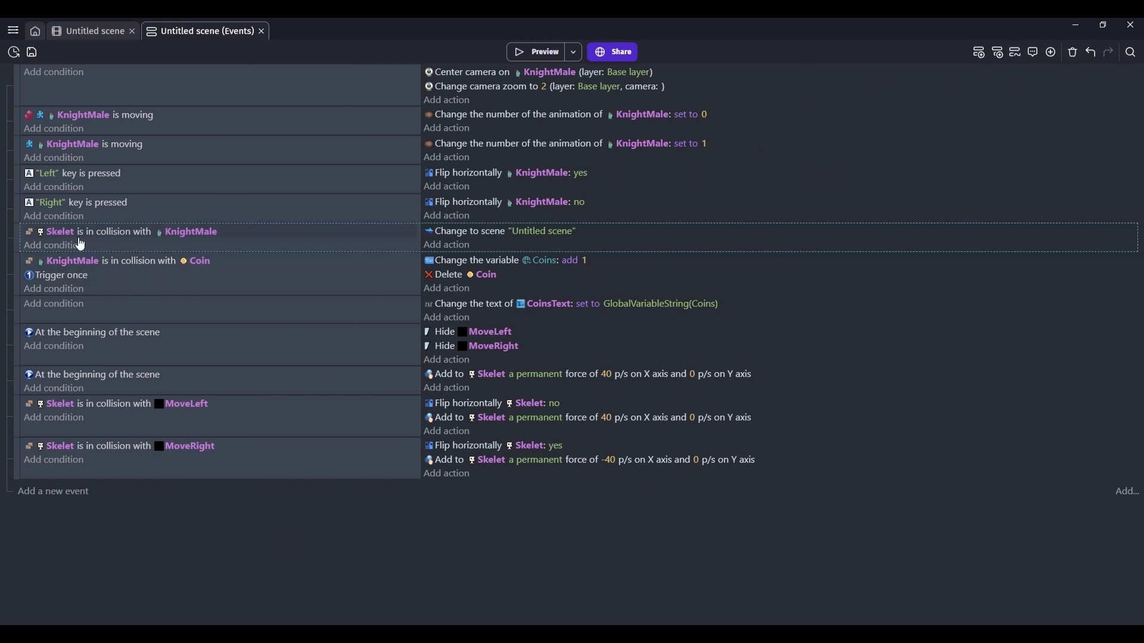
key("ctrl+c")
key("ctrl+v")
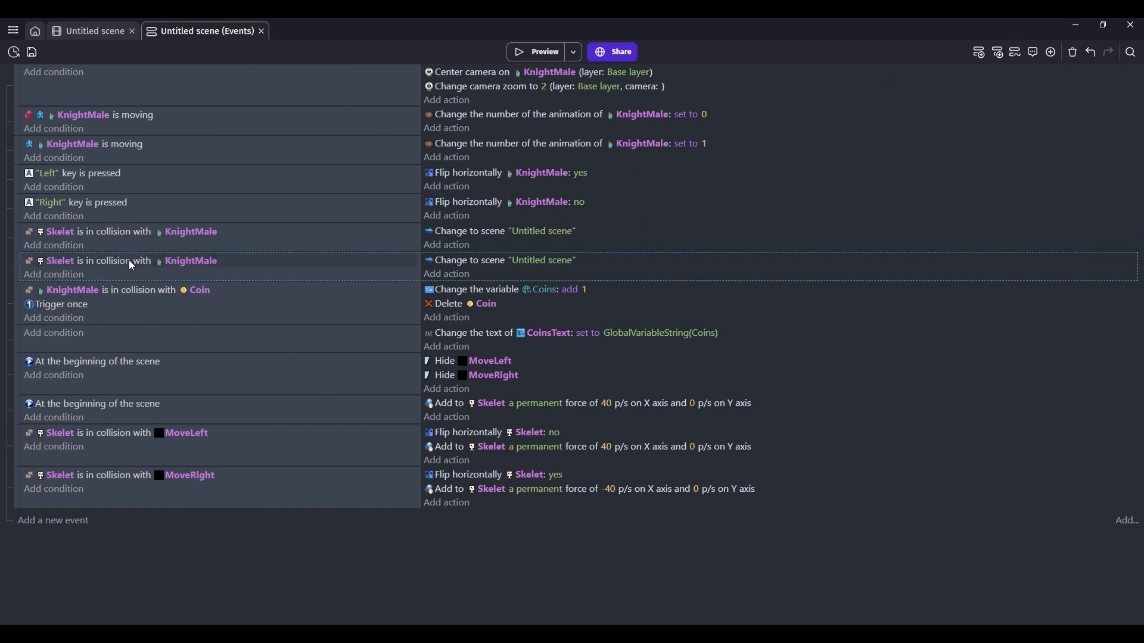
left_click(56, 260)
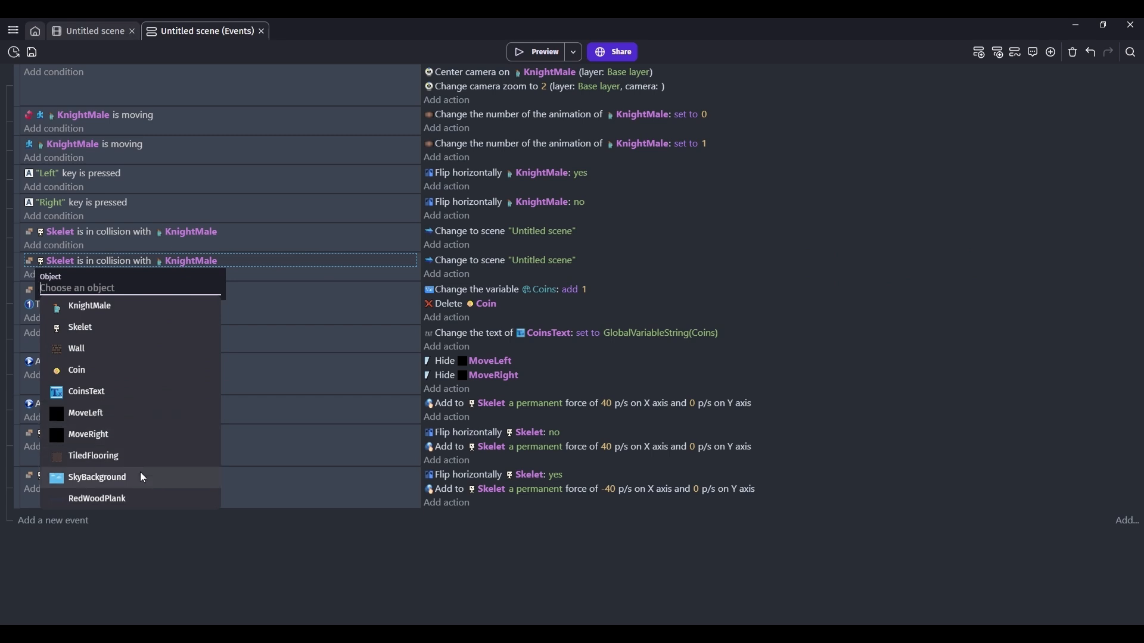
left_click(125, 501)
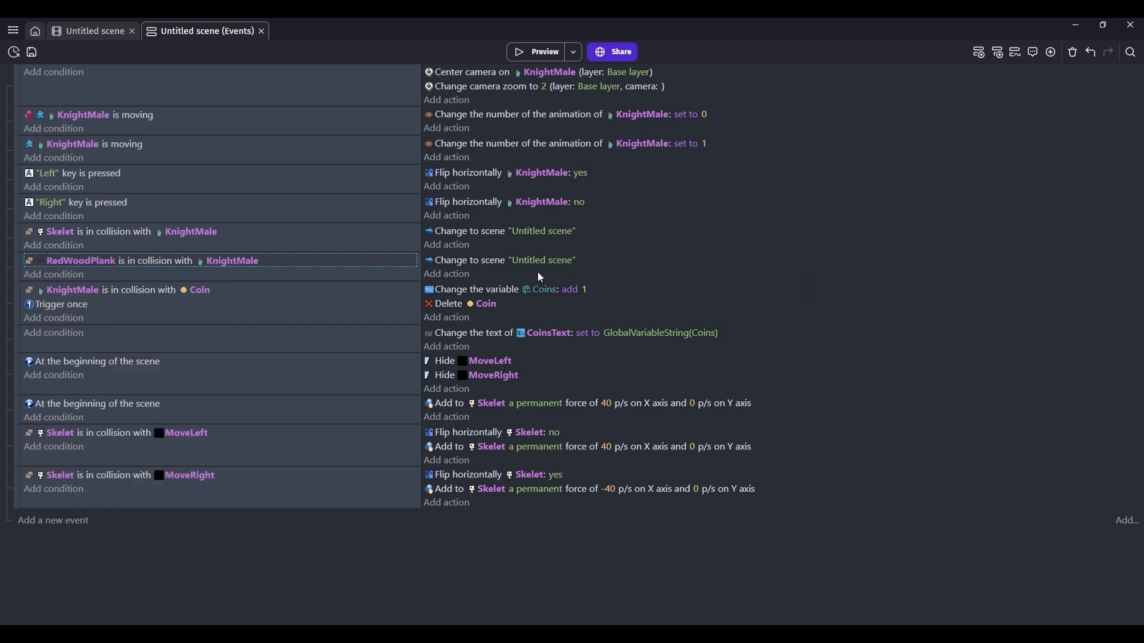
left_click(548, 55)
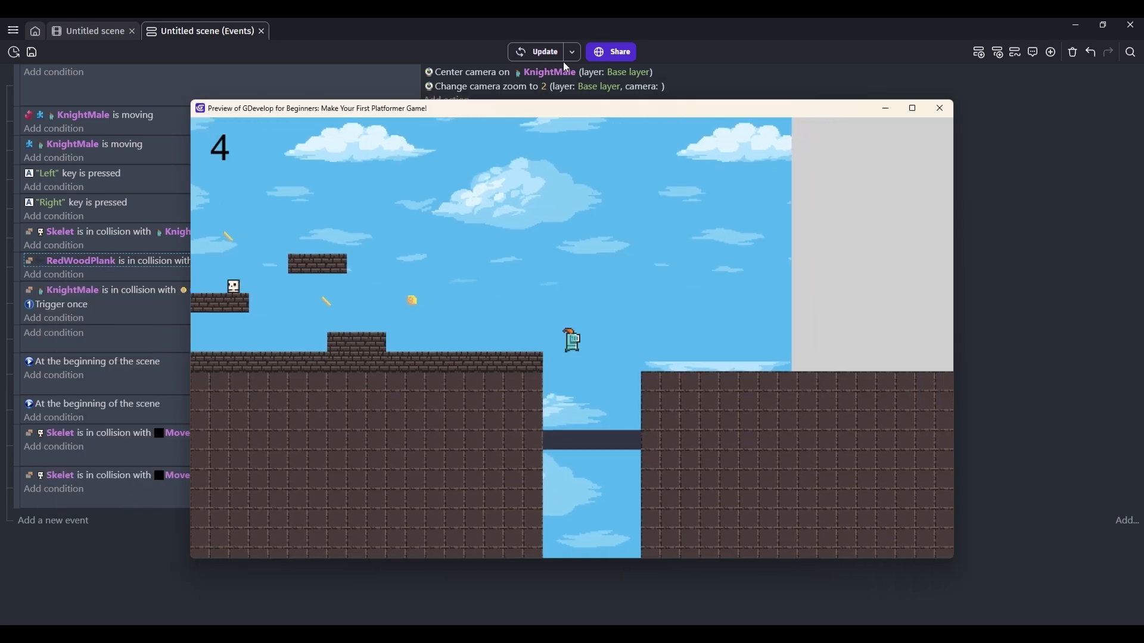
left_click(940, 109)
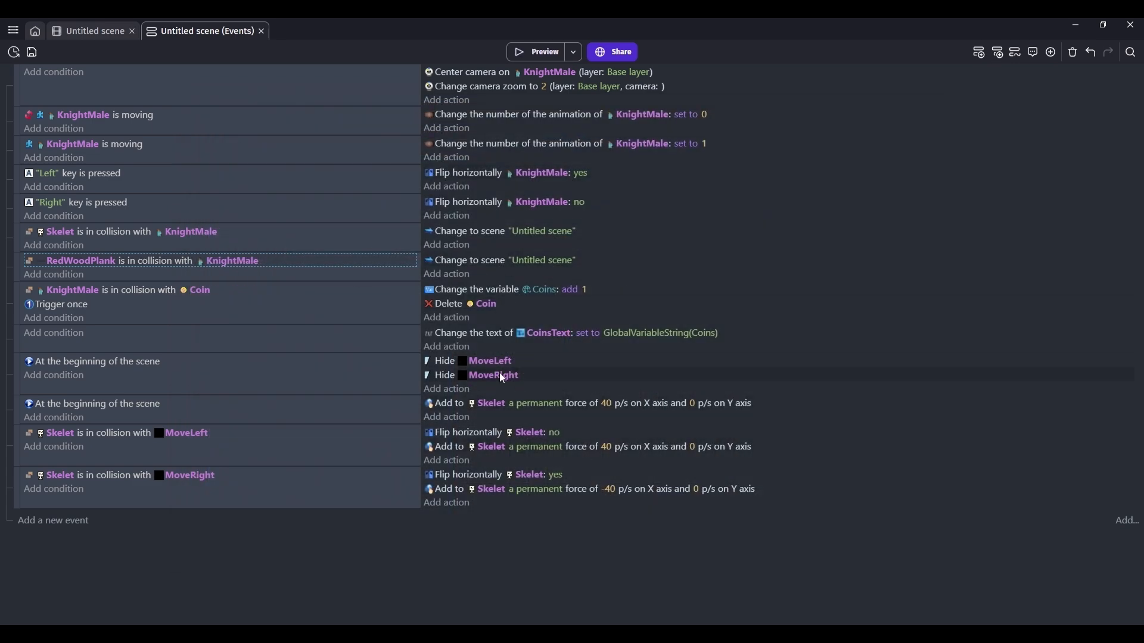
- Duplicate the Hide MoveRight action in the beginning-of-scene event and choose another object for the copy
left_click(448, 376)
key("ctrl+c")
key("ctrl+v")
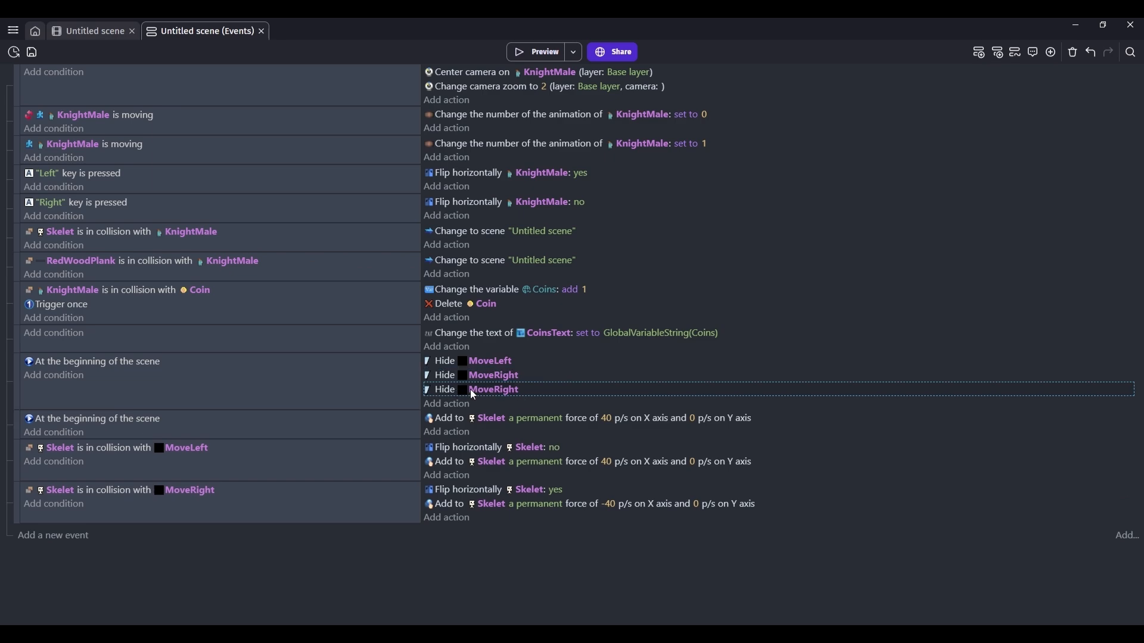
left_click(511, 387)
key("BackSpace")
left_click(530, 401)
- Return to the scene layout and preview the game with the updated events
left_click(92, 31)
scroll(482, 266, "down", 5, "ctrl")
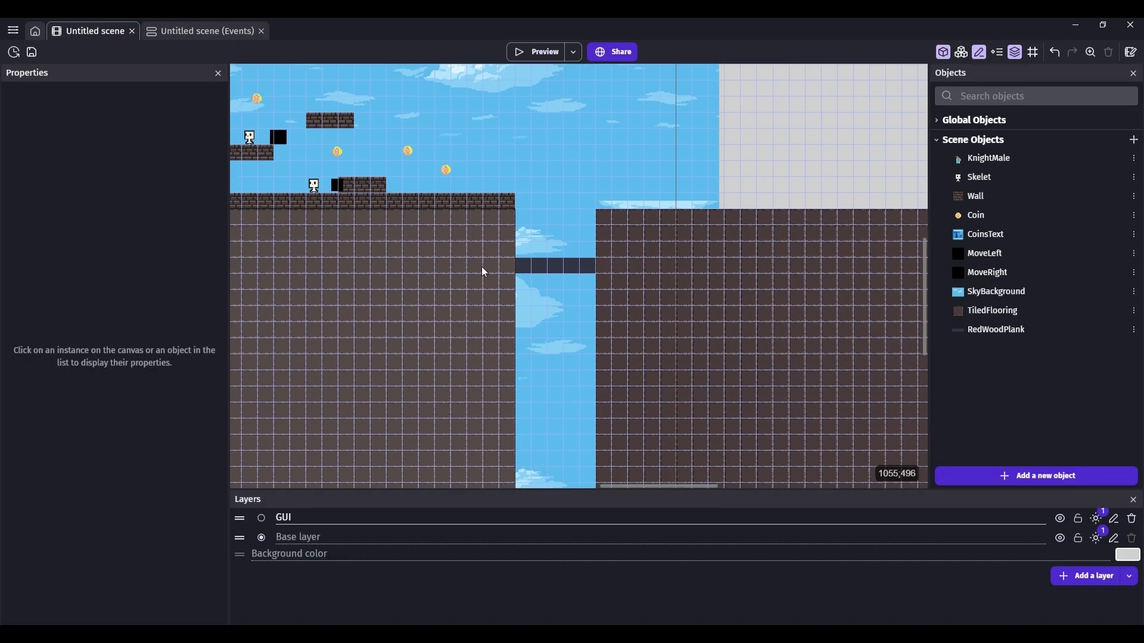
left_click(500, 206)
left_click(538, 52)
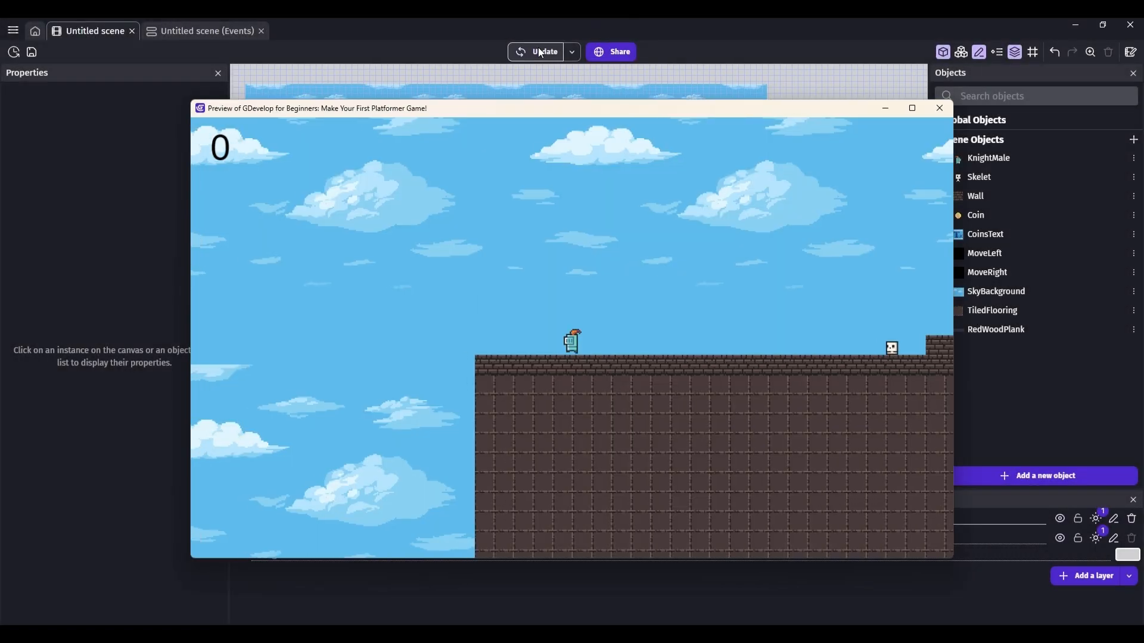
- Place a tall Wall at the floor's left end at X 224, Y 112, sized 16 by 304, and test it in a preview
left_click(939, 108)
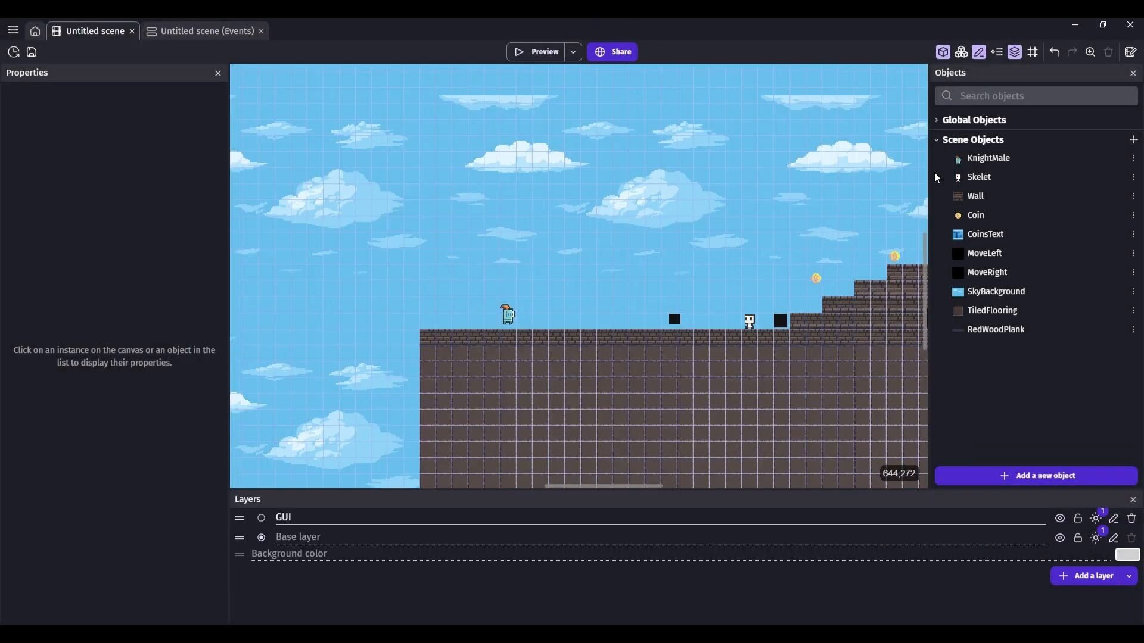
left_click_drag(976, 196, 451, 266)
left_click_drag(421, 313, 414, 66)
scroll(423, 315, "down", 1, "ctrl")
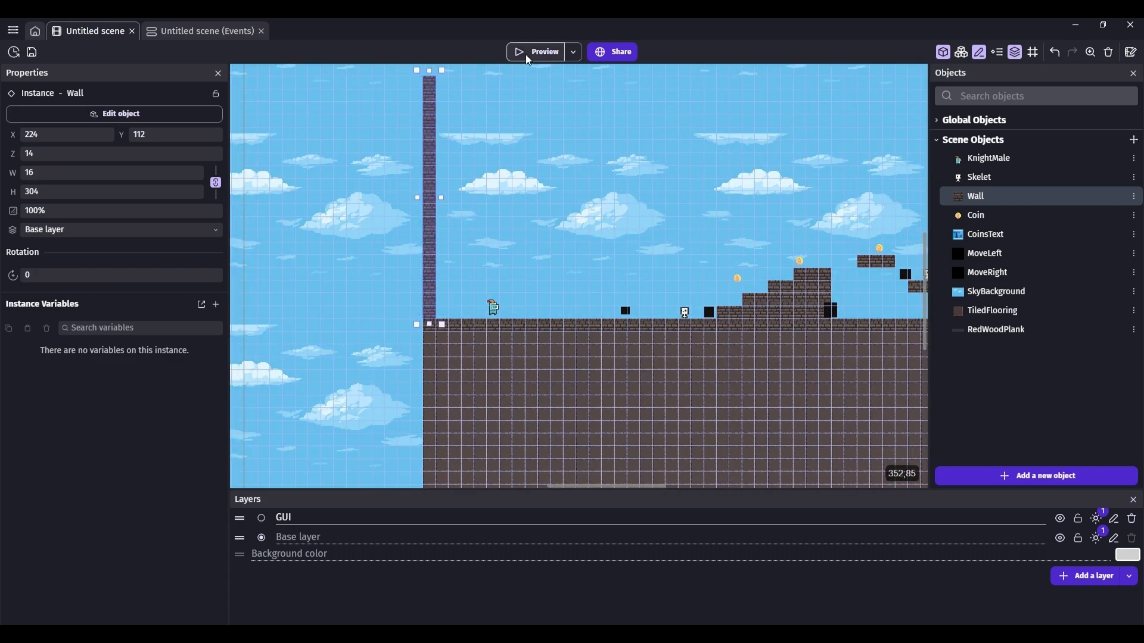
left_click(524, 52)
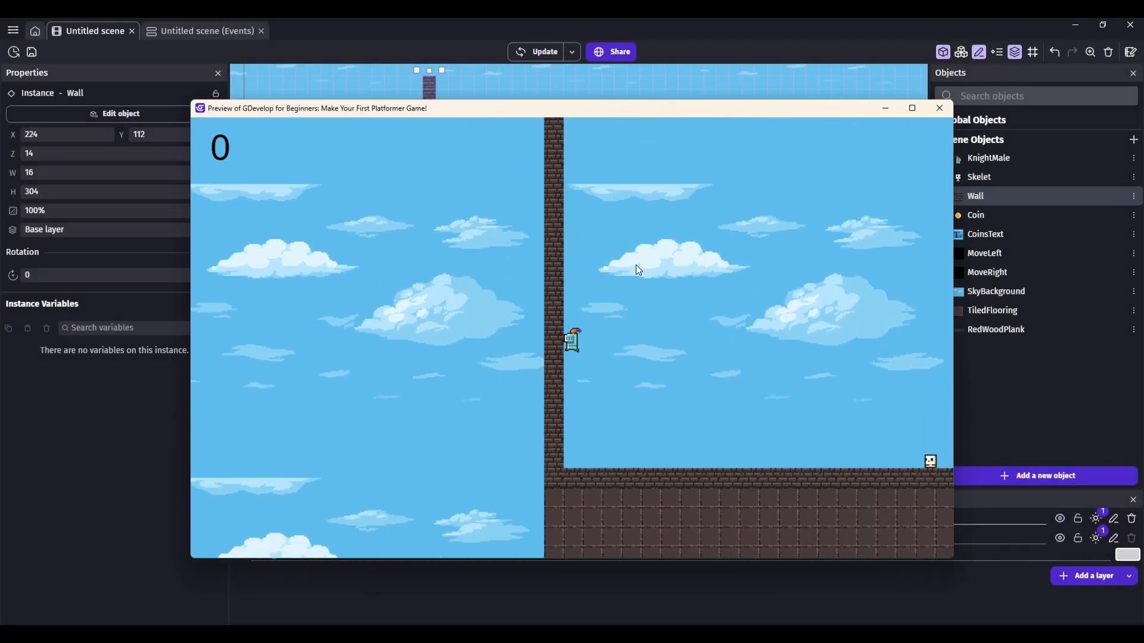
key("Right")
left_click(939, 109)
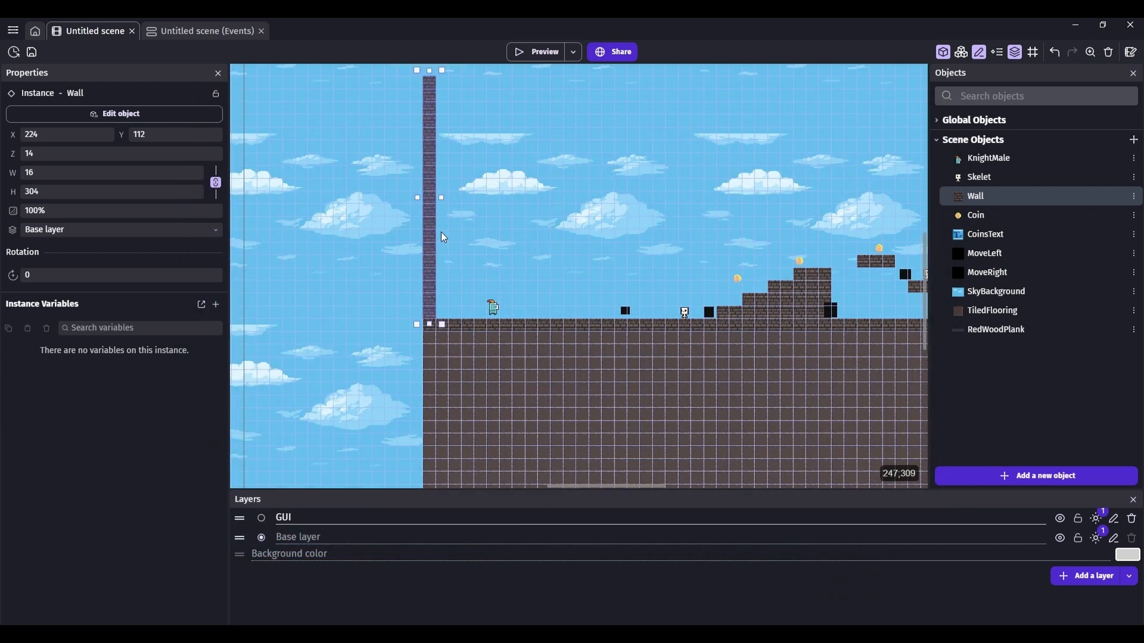
- Hide the tall Wall behind the sky by setting its Z order to -51, and check it in a preview
left_click(87, 159)
type("-")
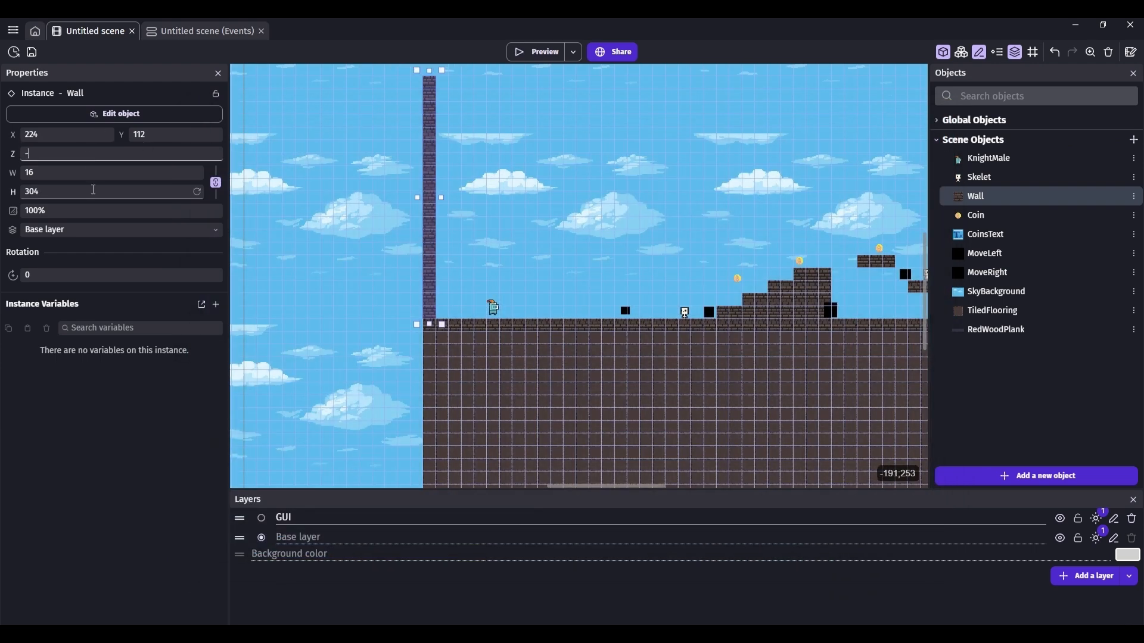
type("51")
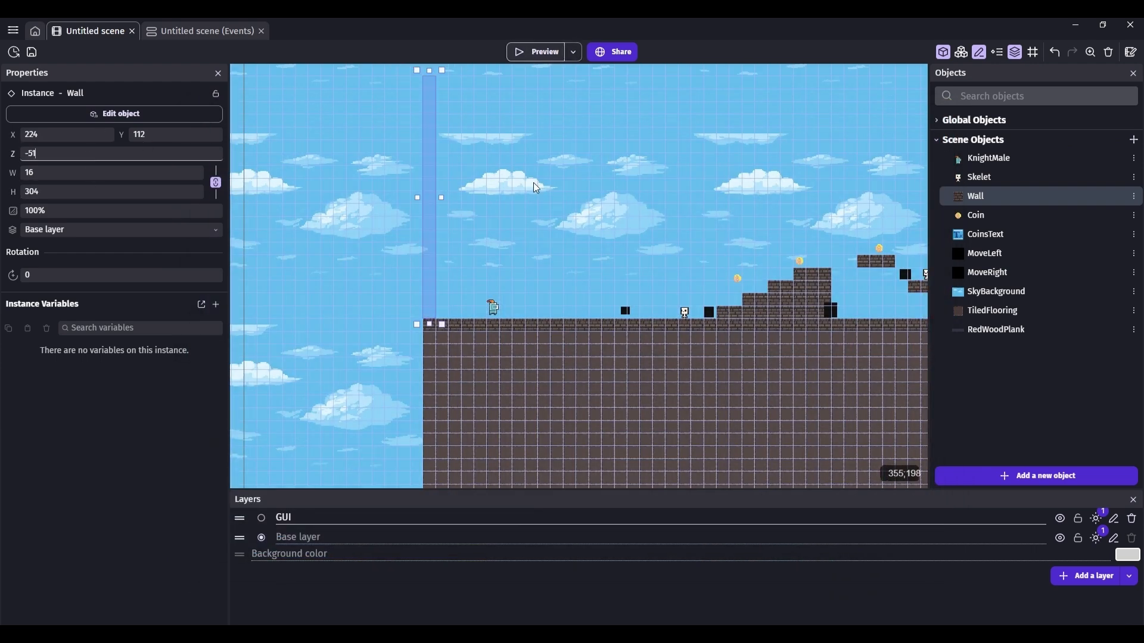
left_click(541, 53)
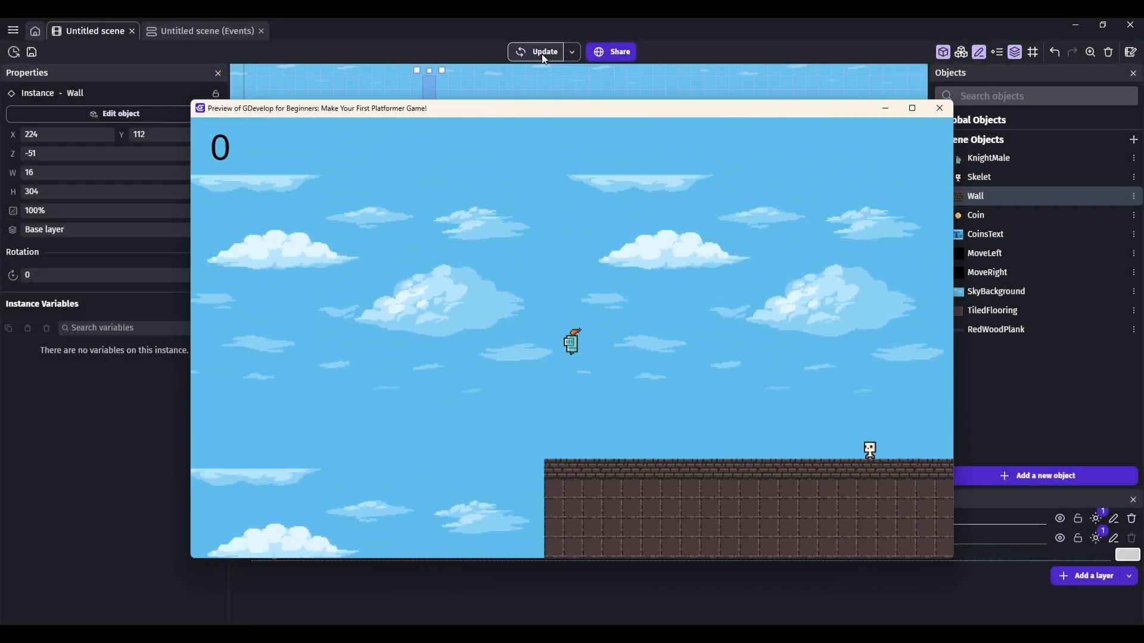
left_click(939, 108)
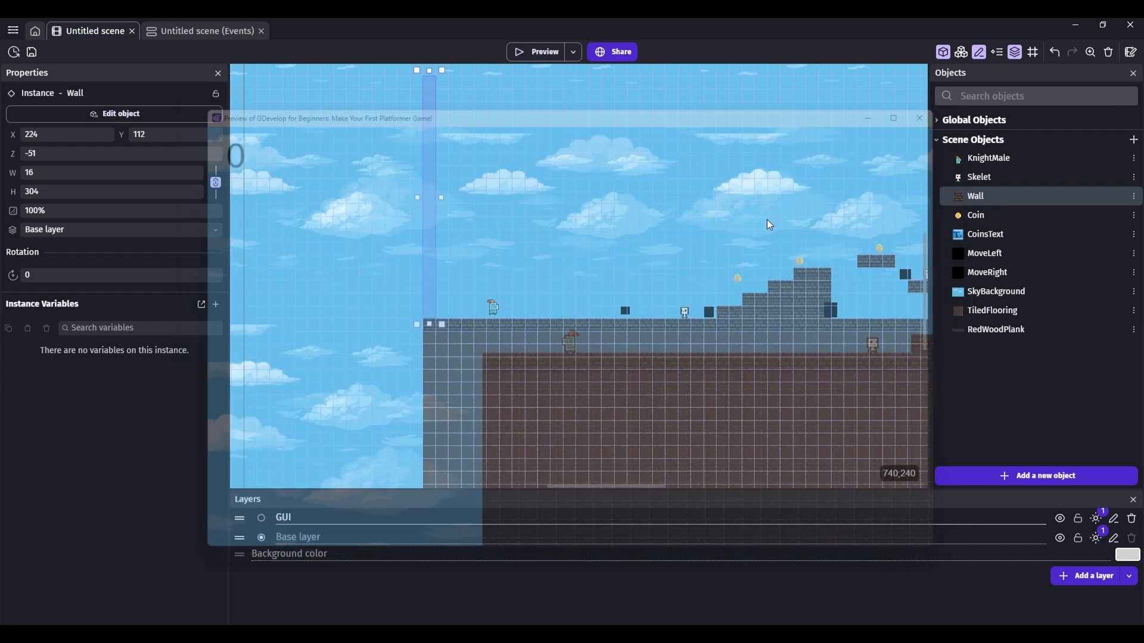
- Extend the floor leftward, with the Wall strip starting at X -192, 1312 wide, and the TiledFlooring at X -176, 1296 wide
left_click(533, 319)
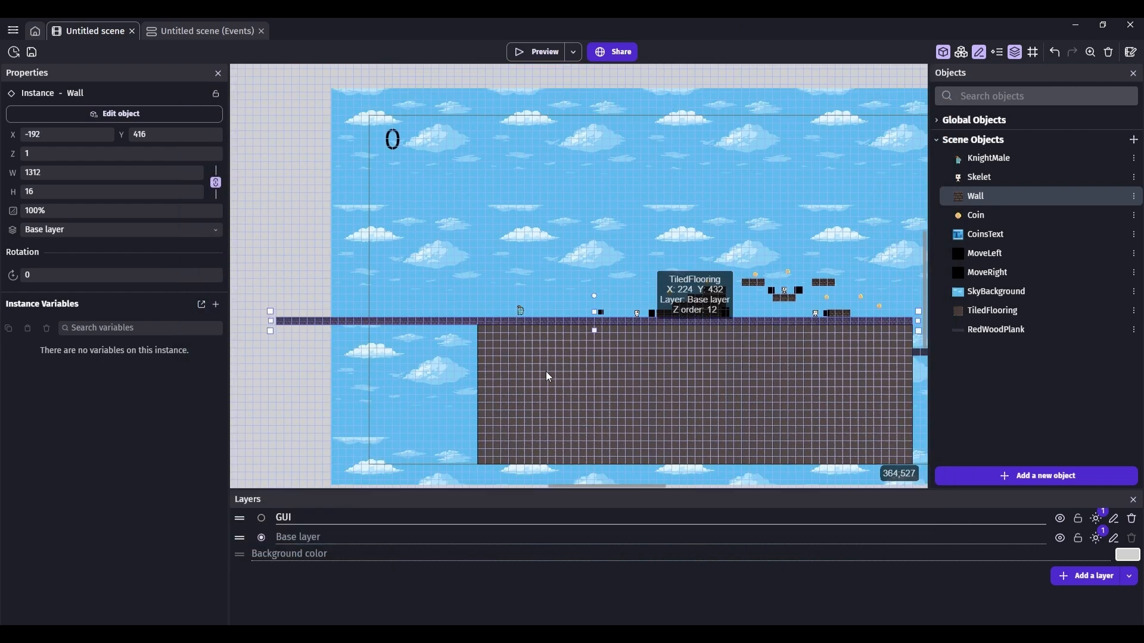
left_click(549, 377)
left_click_drag(478, 394, 271, 387)
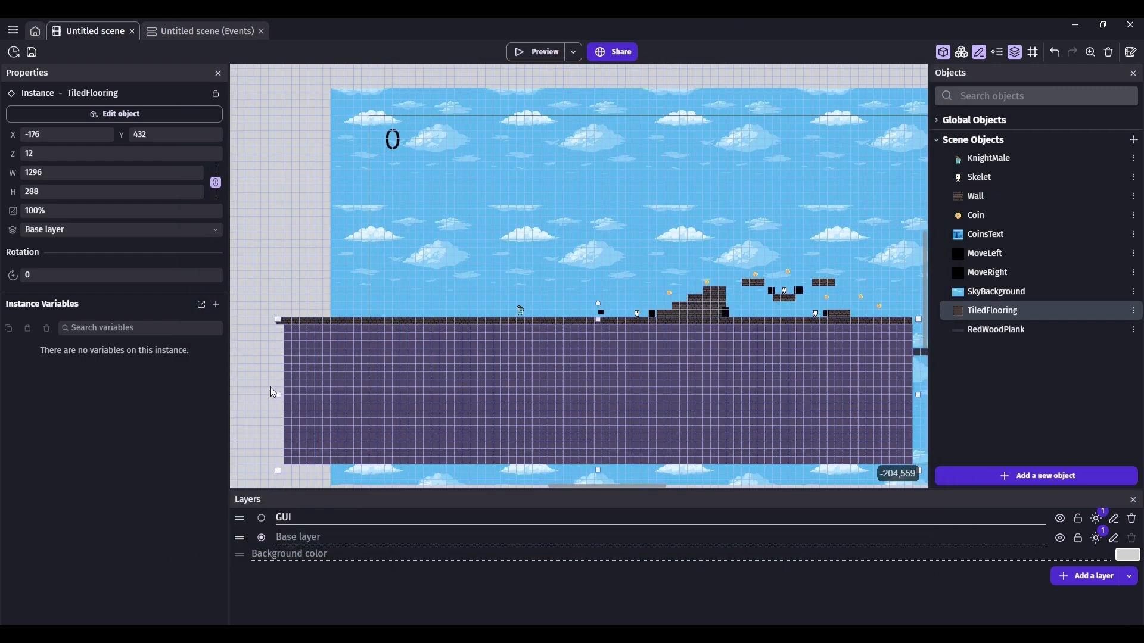
- Preview the game and make the knight run and jump along the extended floor
left_click(539, 52)
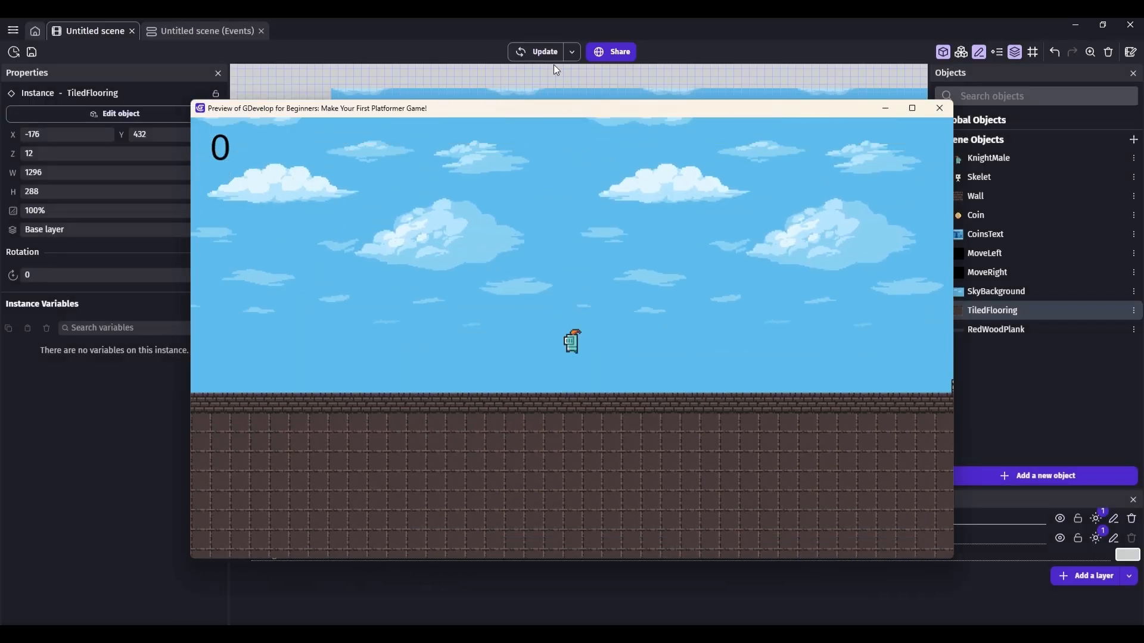
key("space")
key("Right")
key("space")
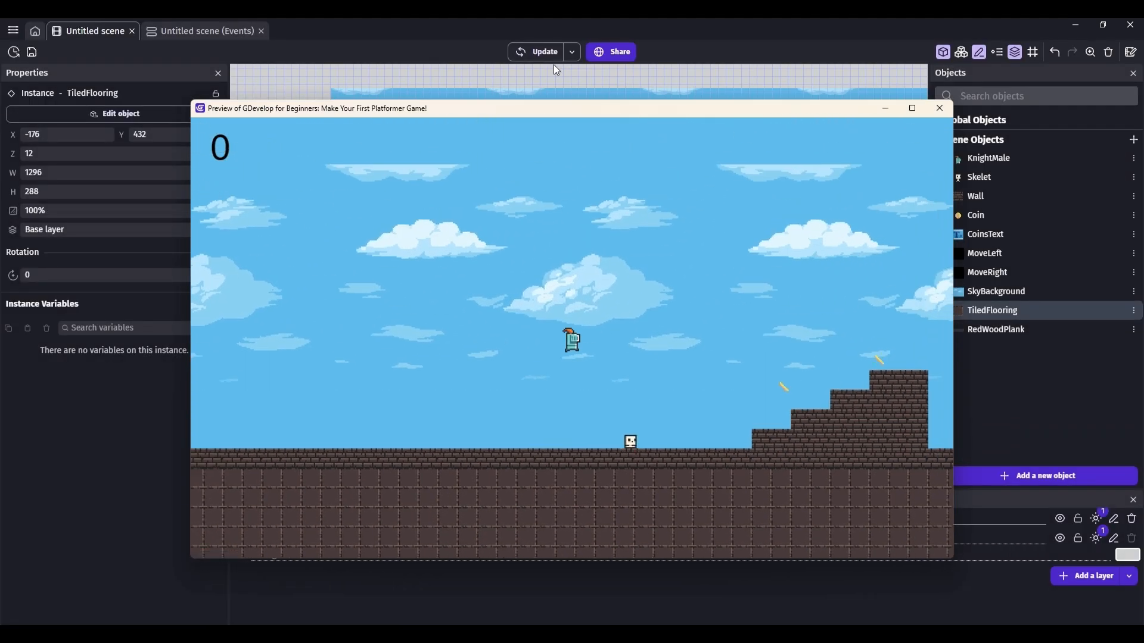
key("Right")
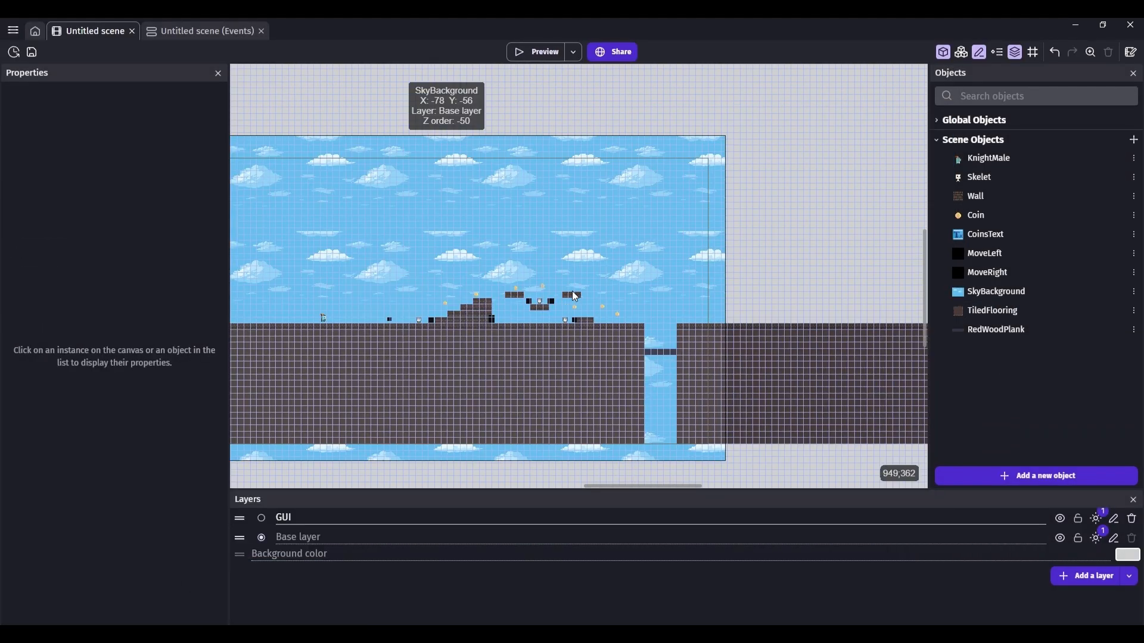
- Add the Wall Corner Top Left asset from the tile search results and place it above the platforms at X 976, Y 288
scroll(575, 296, "up", 5, "ctrl")
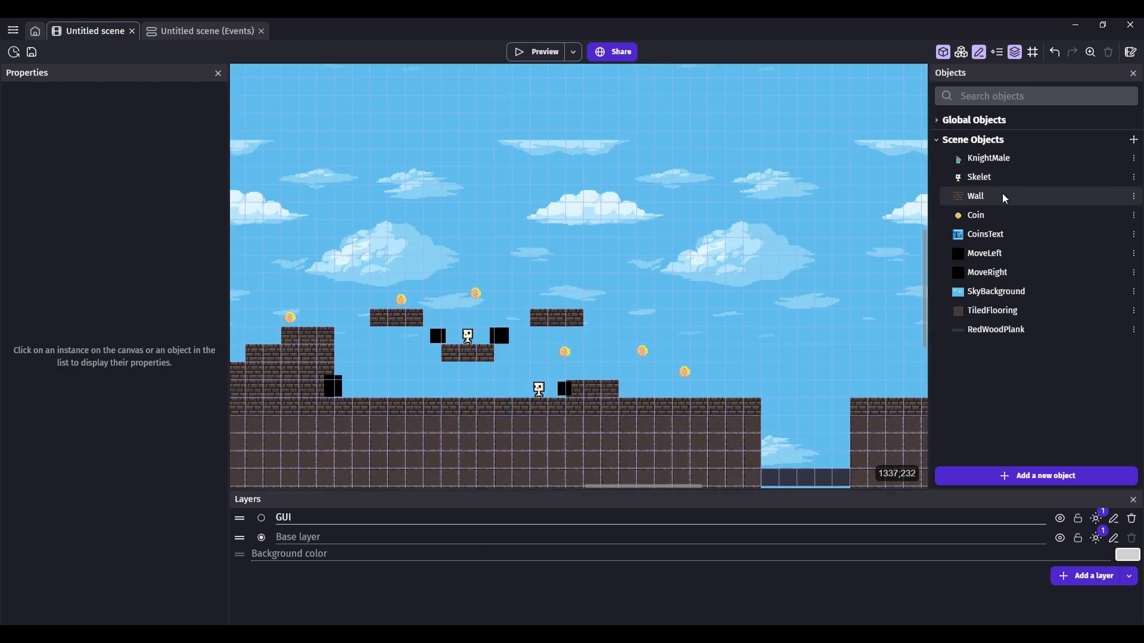
left_click(1006, 477)
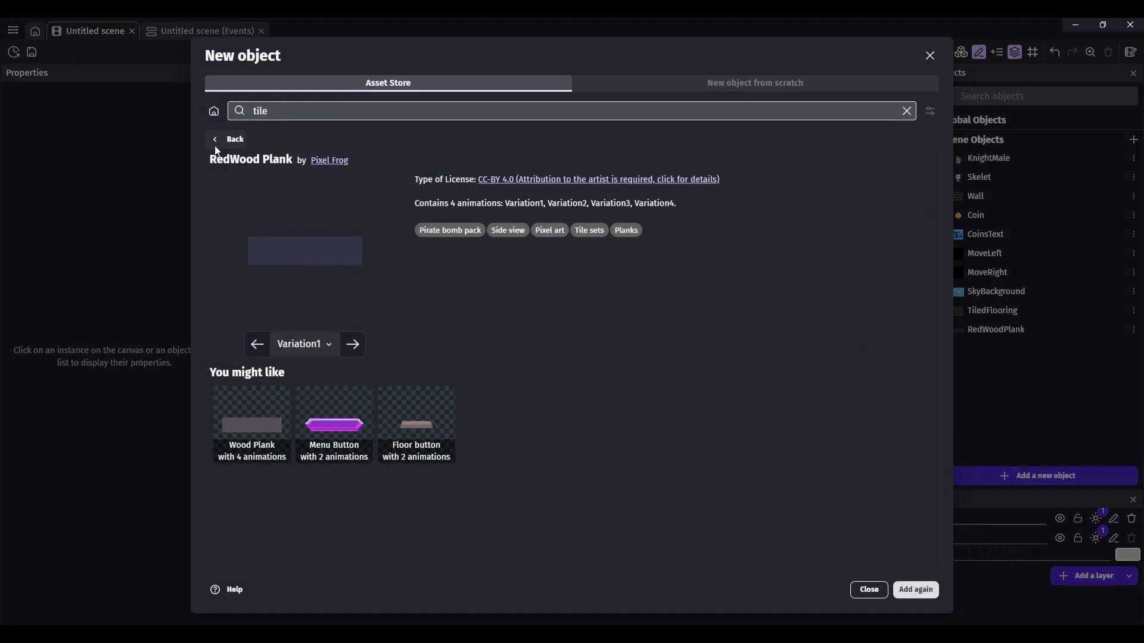
left_click(216, 149)
left_click(821, 241)
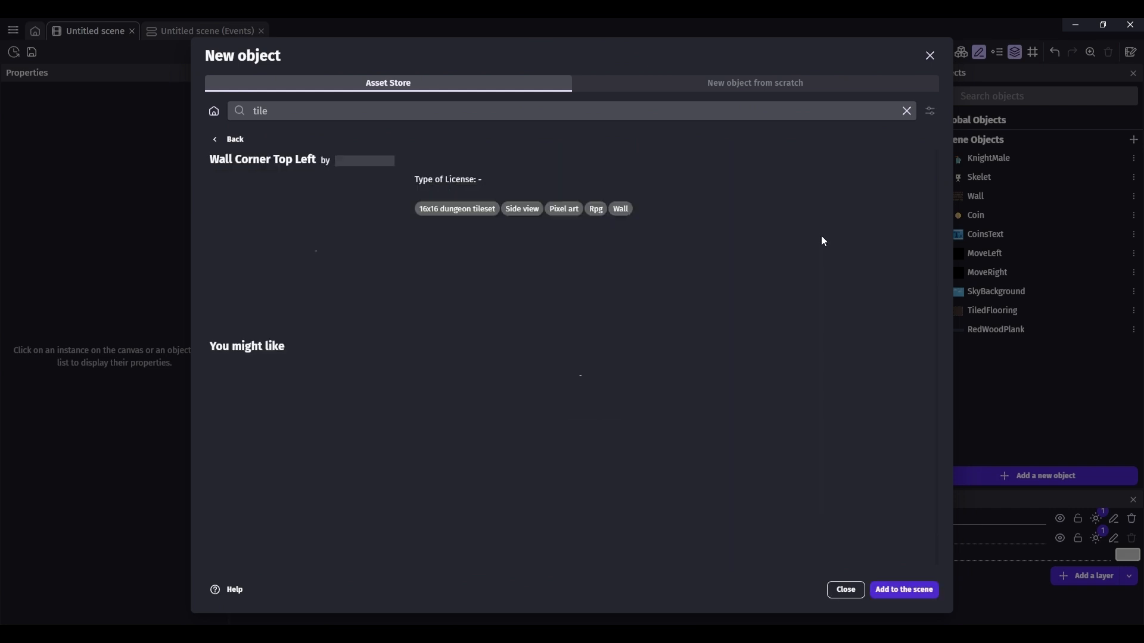
left_click(903, 590)
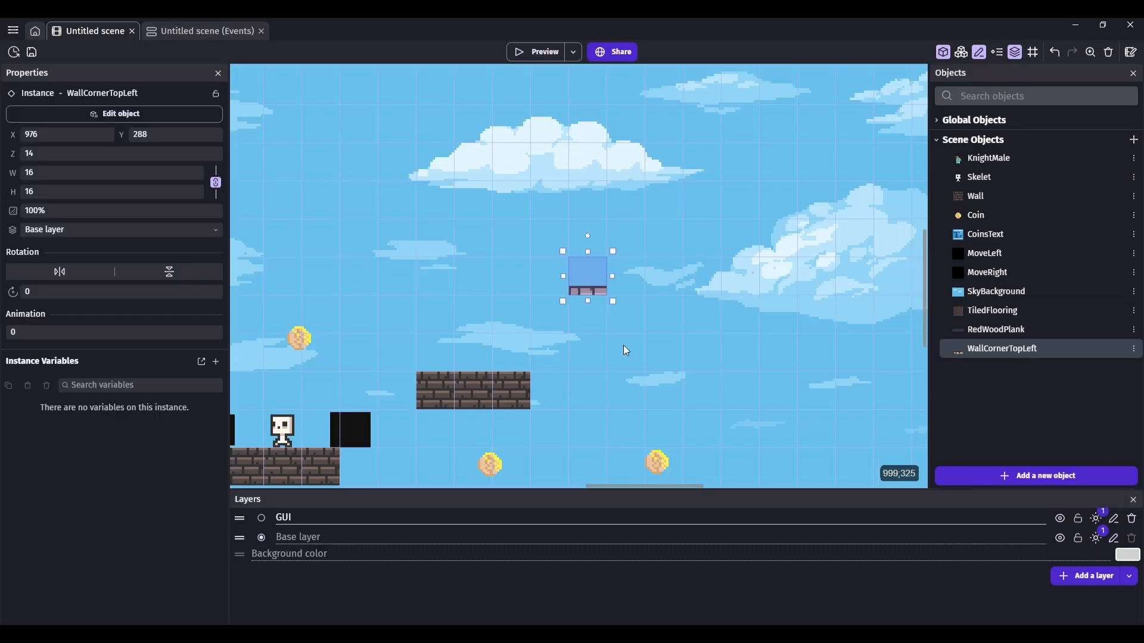
double_click(1036, 350)
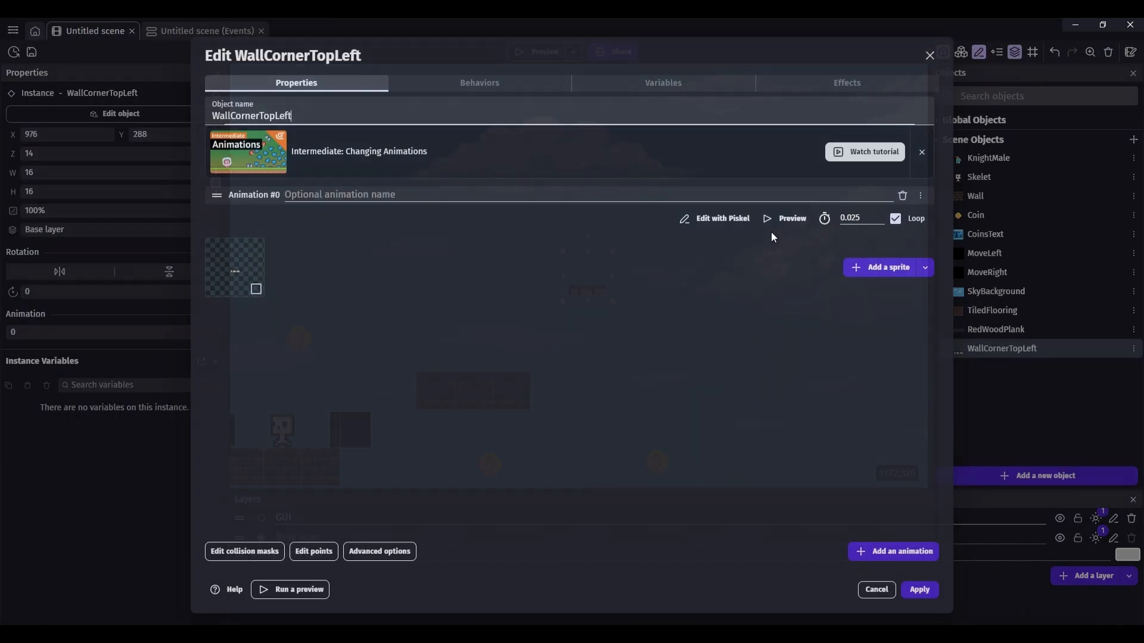
left_click(484, 84)
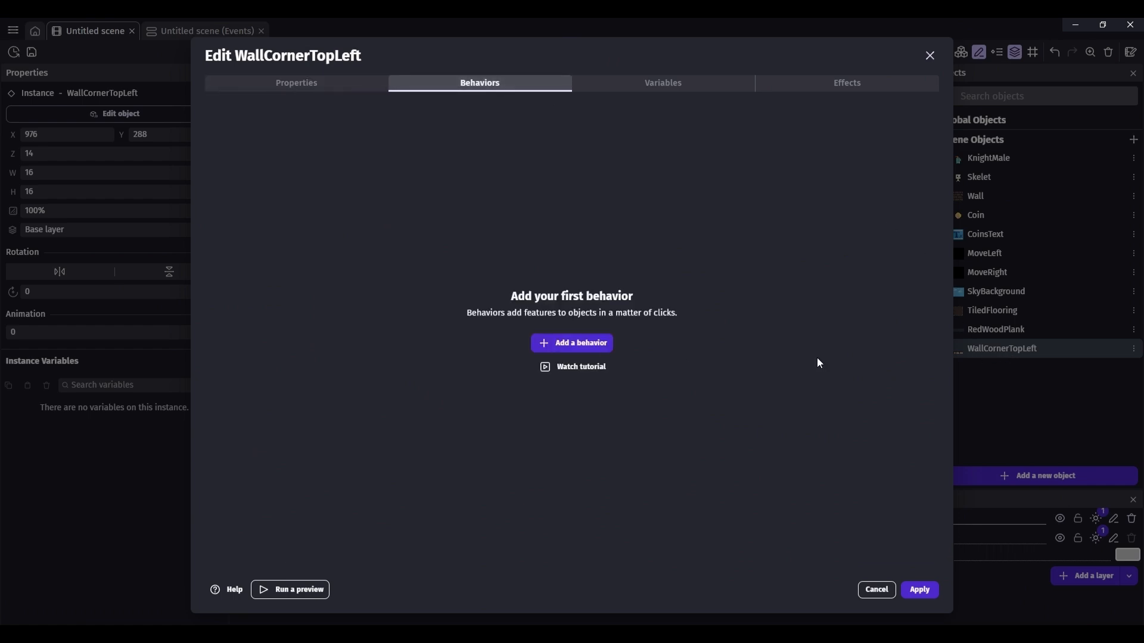
left_click(929, 56)
left_click_drag(612, 276, 665, 275)
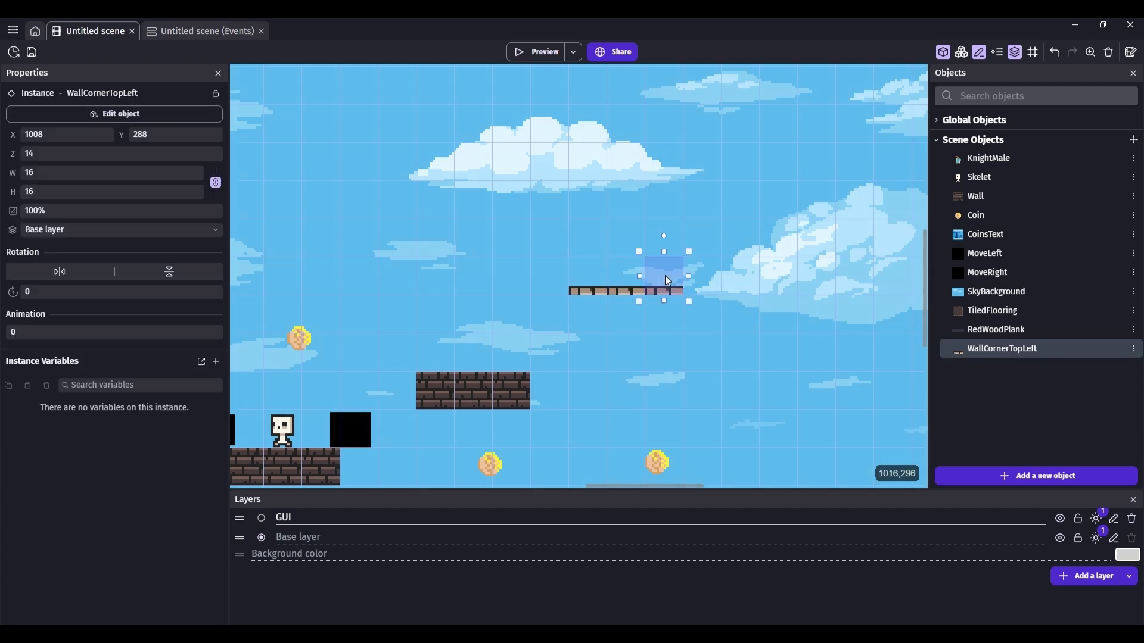
key("Delete")
- Add a Platform behavior to WallCornerTopLeft and set its type to Jumpthru platform
left_click(464, 82)
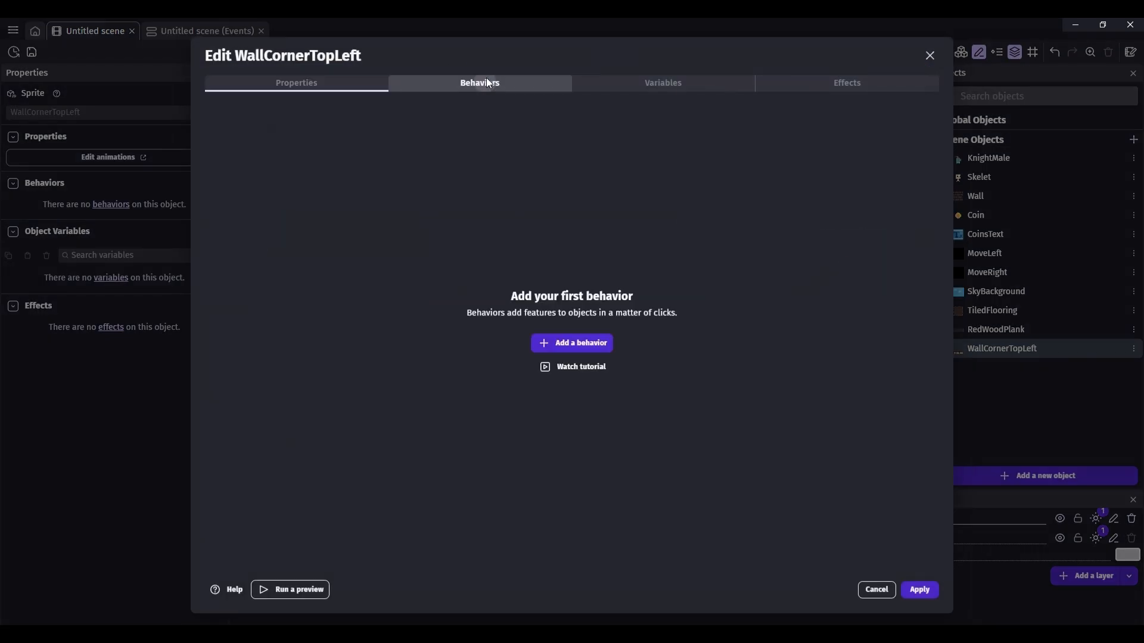
left_click(596, 340)
left_click(291, 170)
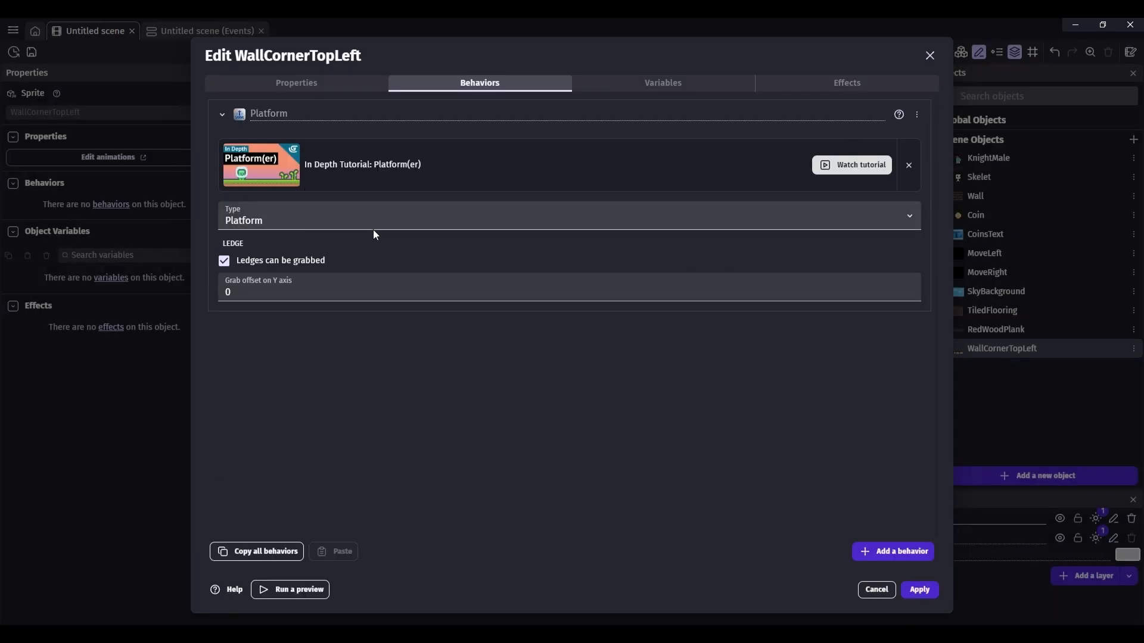
left_click(271, 223)
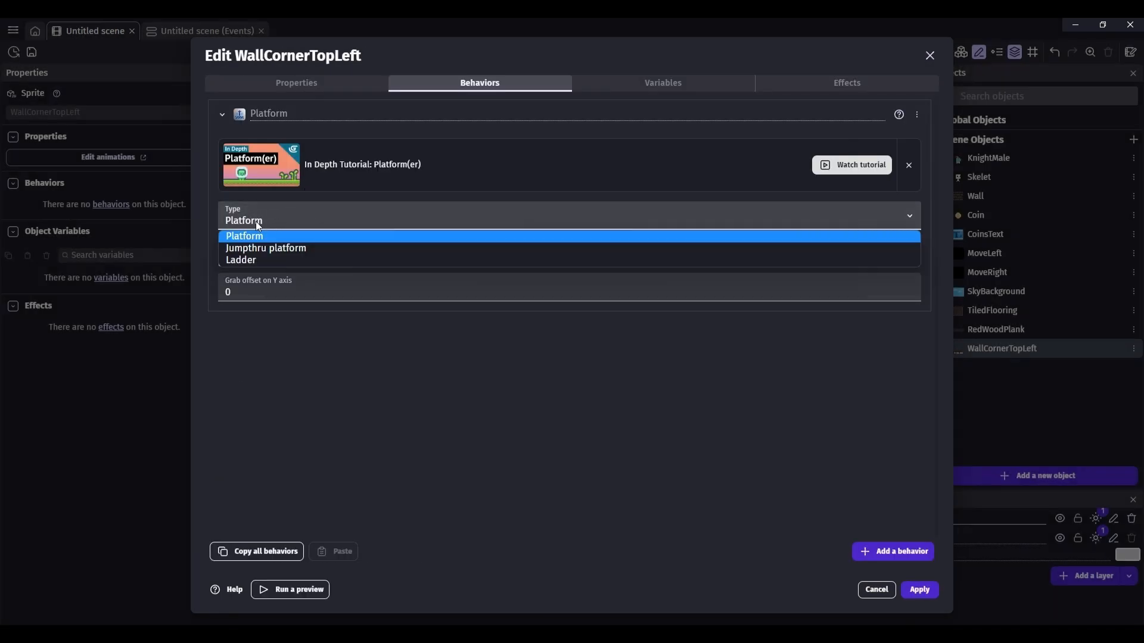
left_click(295, 249)
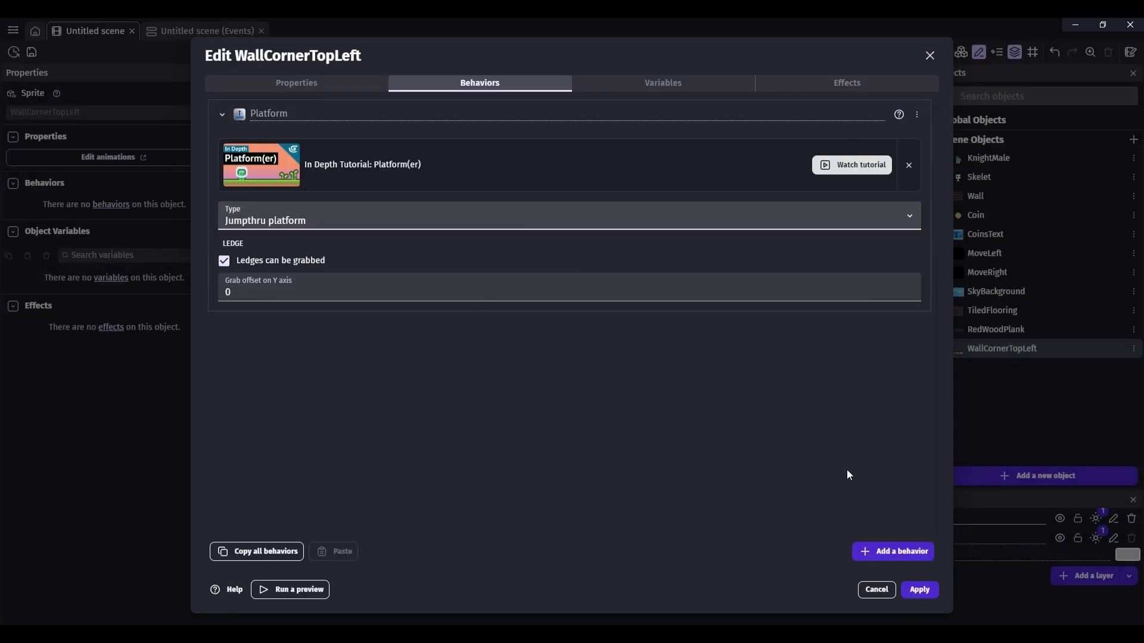
left_click(923, 592)
- Place a WallCornerTopLeft platform in the air near the knight's starting position at X 400, Y 352
scroll(763, 384, "down", 6)
left_click_drag(665, 304, 289, 356)
scroll(584, 341, "down", 5)
left_click_drag(395, 355, 303, 357)
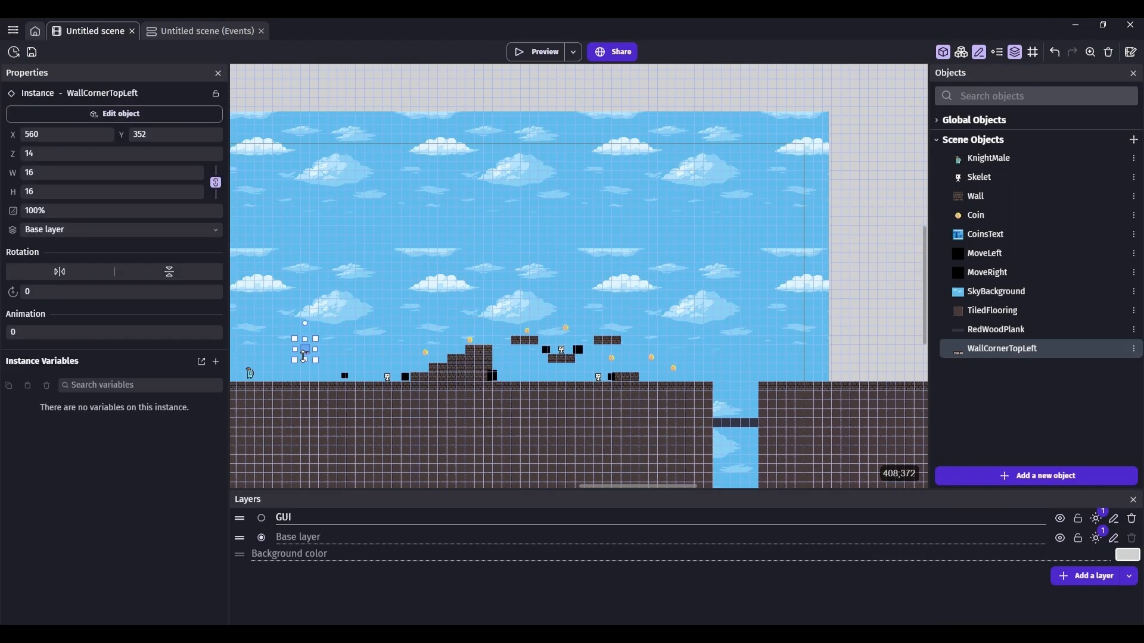
- Preview the game and make the knight jump up through the WallCornerTopLeft platform
left_click(538, 56)
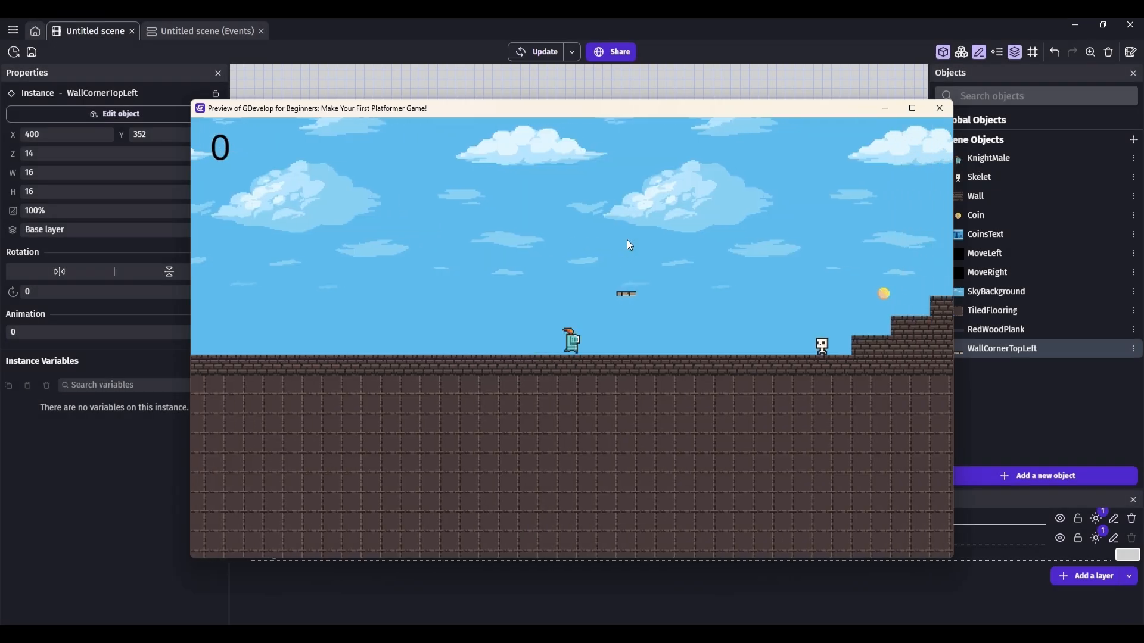
key("space")
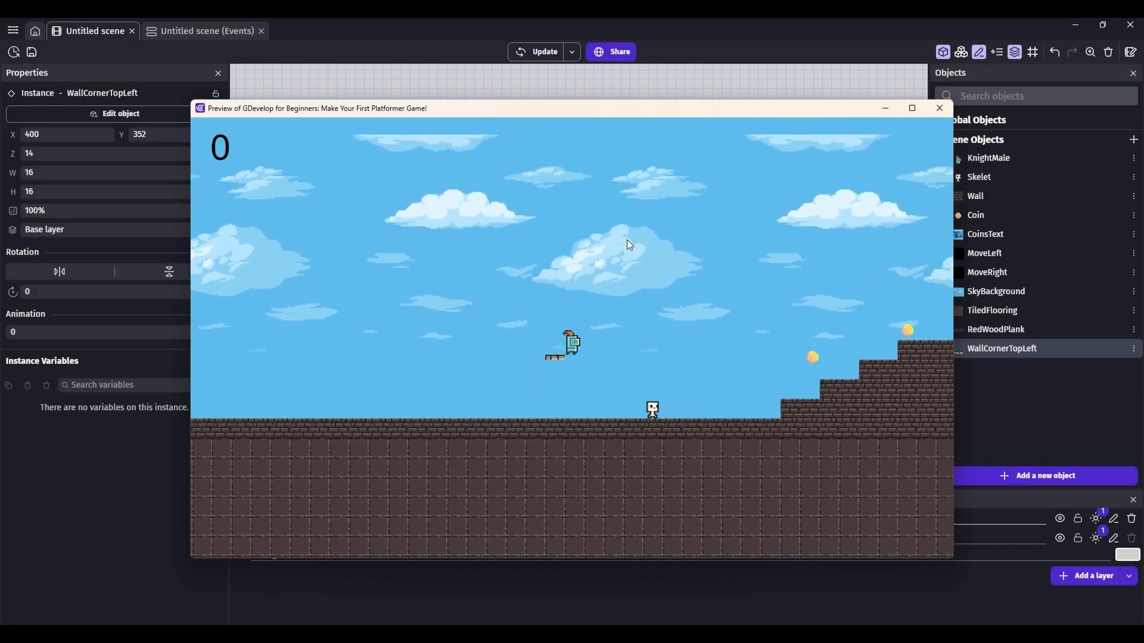
key("space")
key("Right")
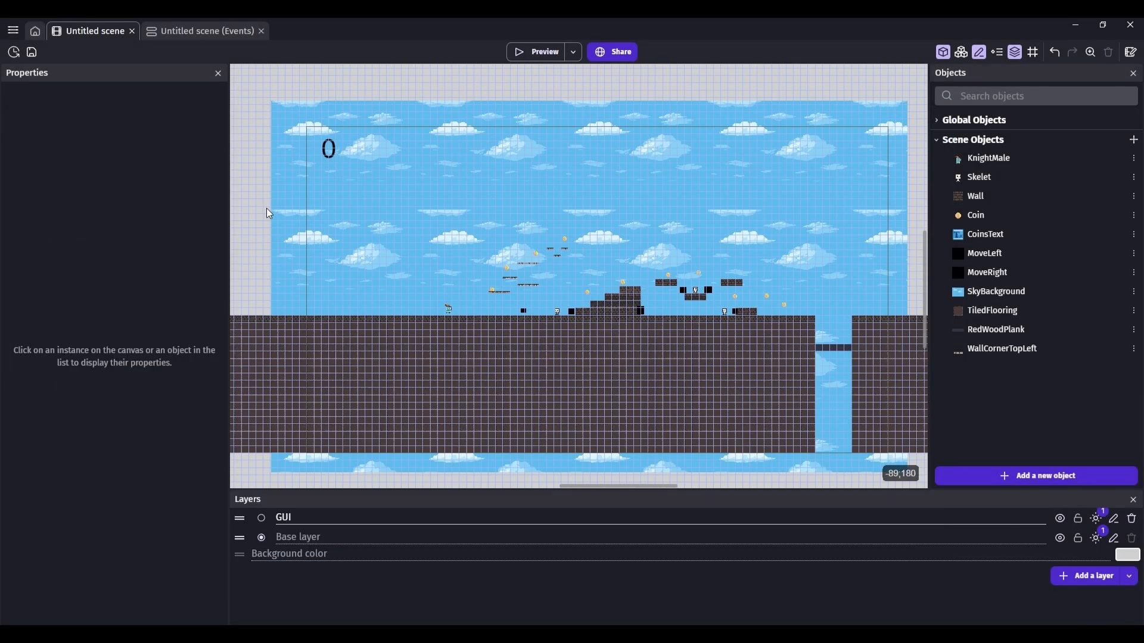
- Add a new scene to the project and name it MainMenu
left_click(13, 31)
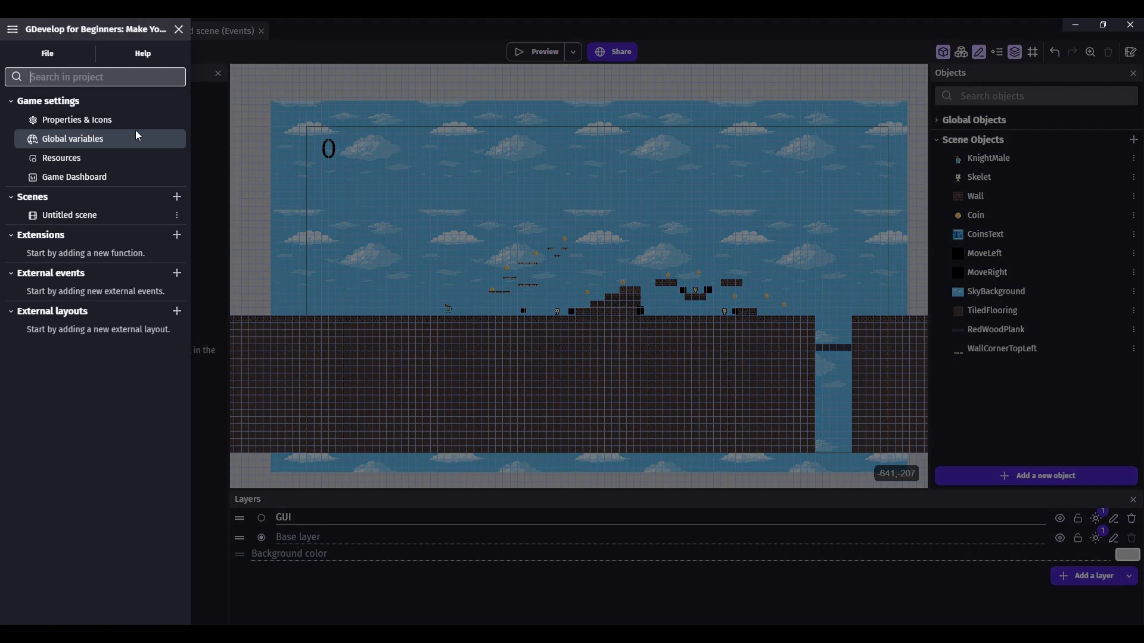
left_click(177, 197)
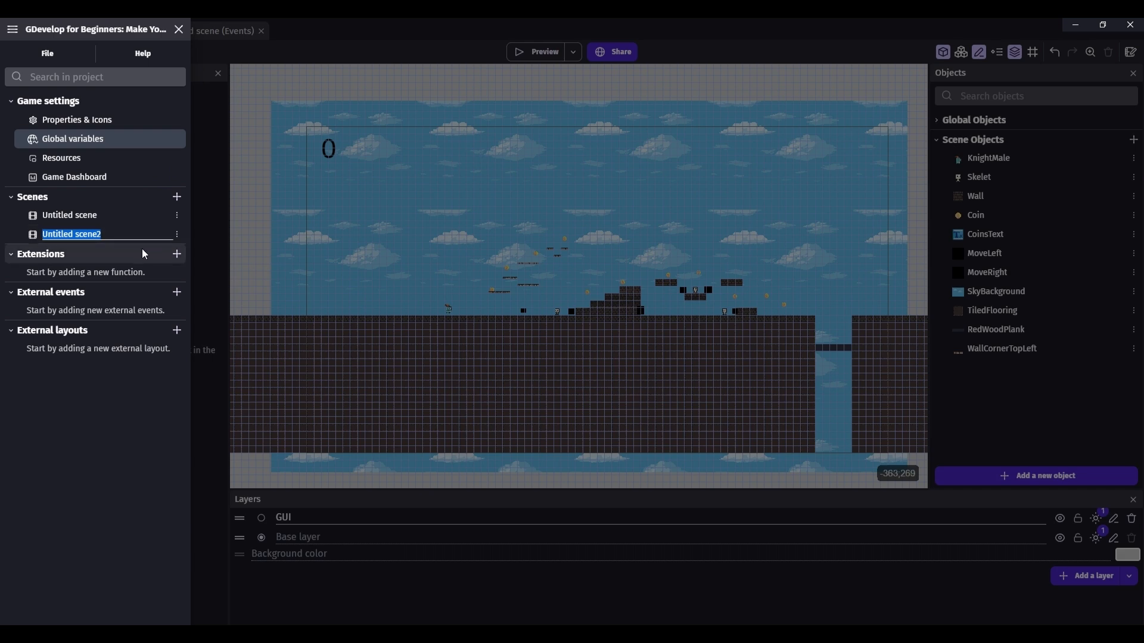
type("MainMenu")
left_click(58, 472)
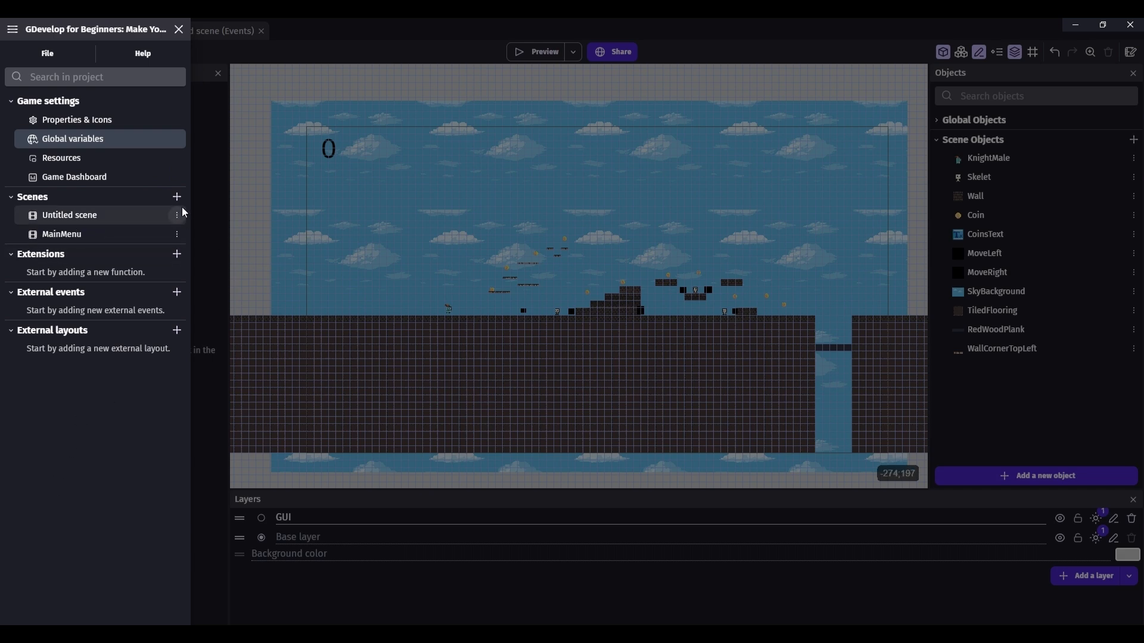
- Add another new scene to the project and name it LoseScreen
left_click(177, 198)
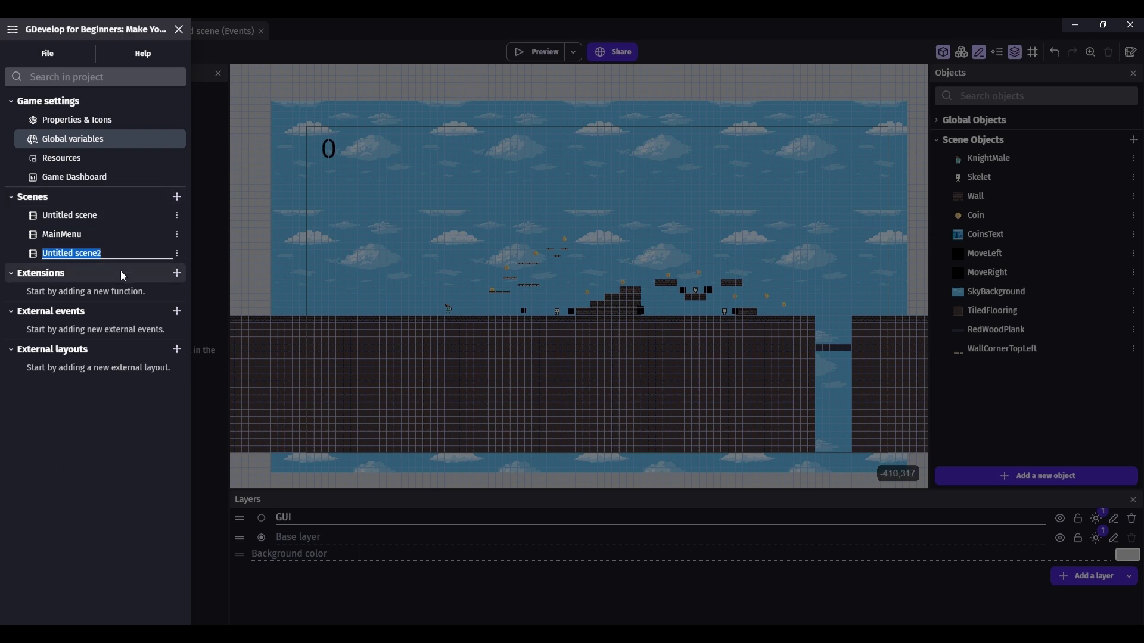
key("BackSpace")
type("LoseScreen")
key("Return")
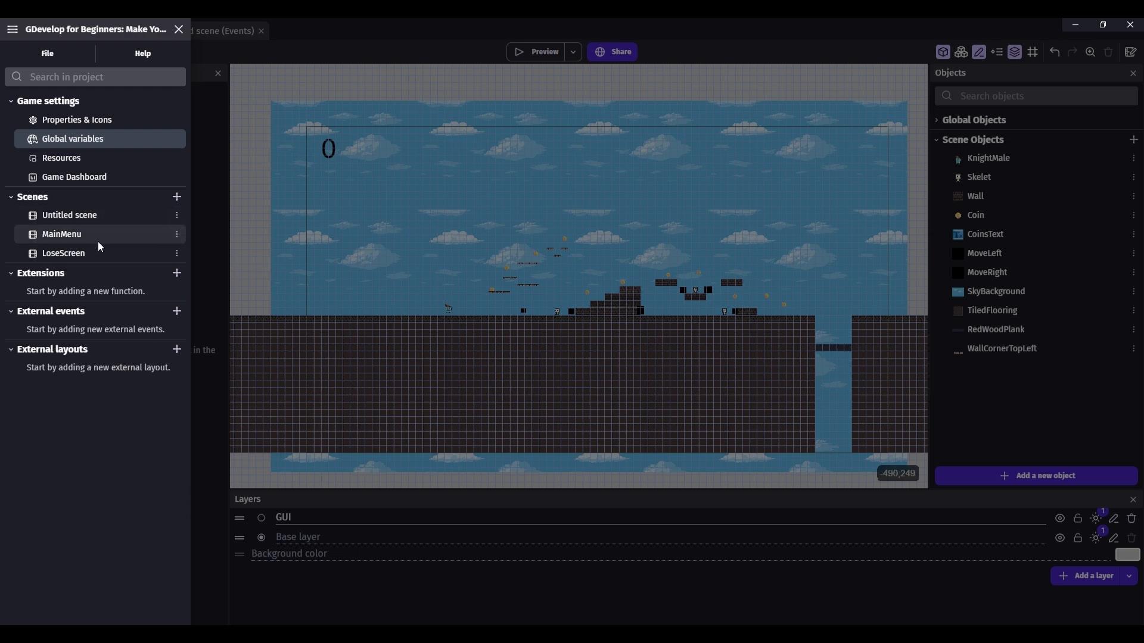
- Set MainMenu as the start scene and move it above Untitled scene in the scene list
left_click(176, 235)
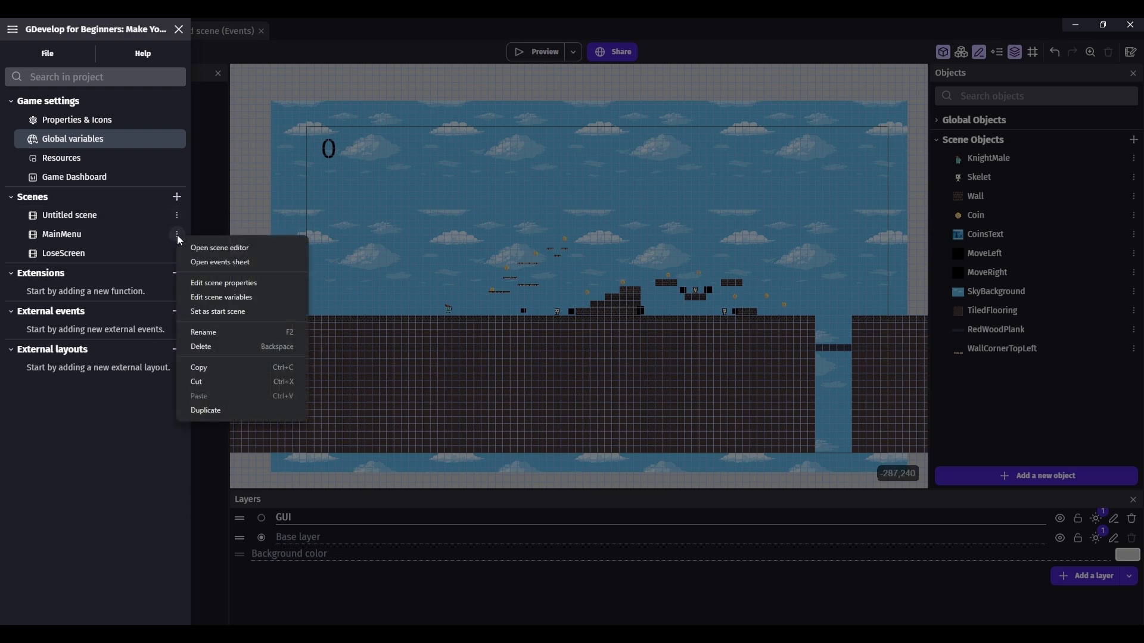
left_click(219, 310)
left_click_drag(62, 235, 67, 217)
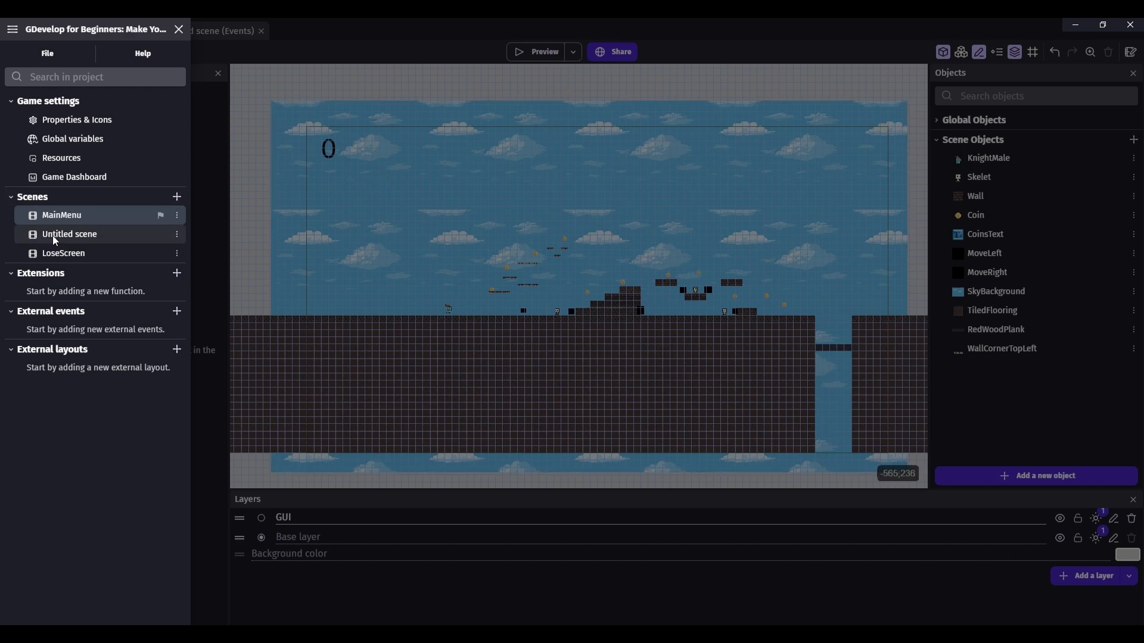
- Open the MainMenu scene and search the asset store for "button" as a new object
left_click(57, 216)
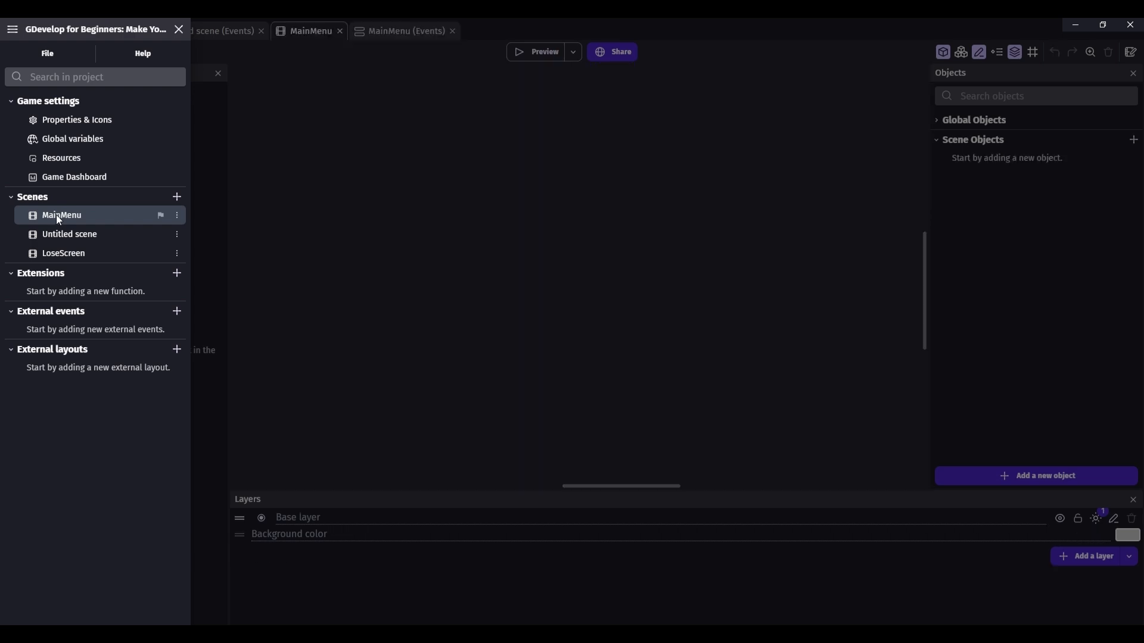
left_click(478, 152)
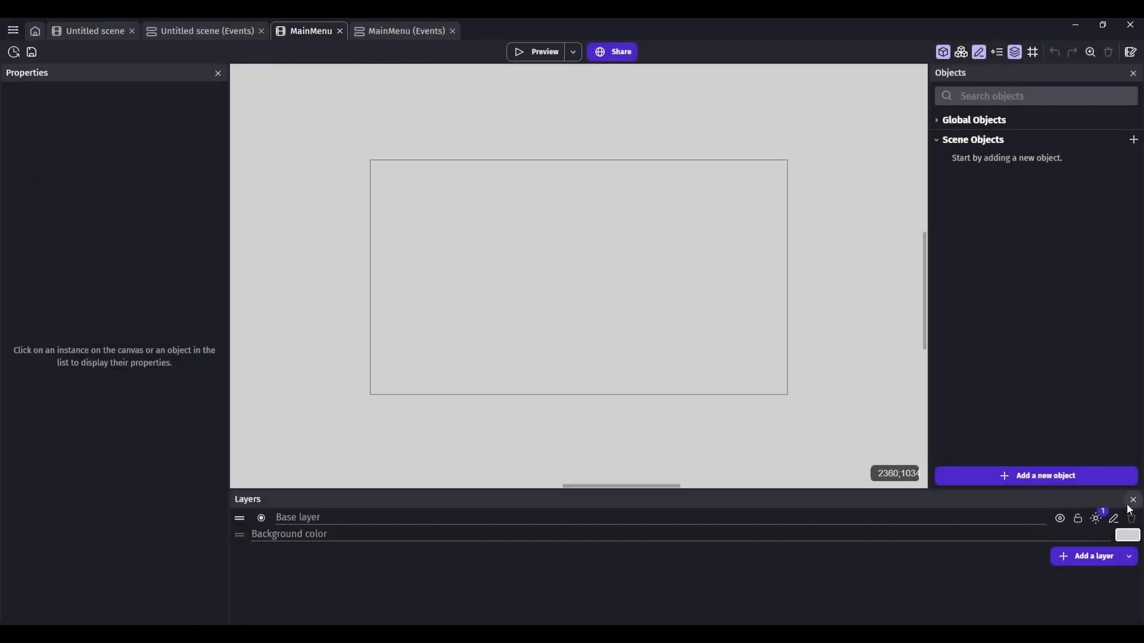
left_click(1036, 476)
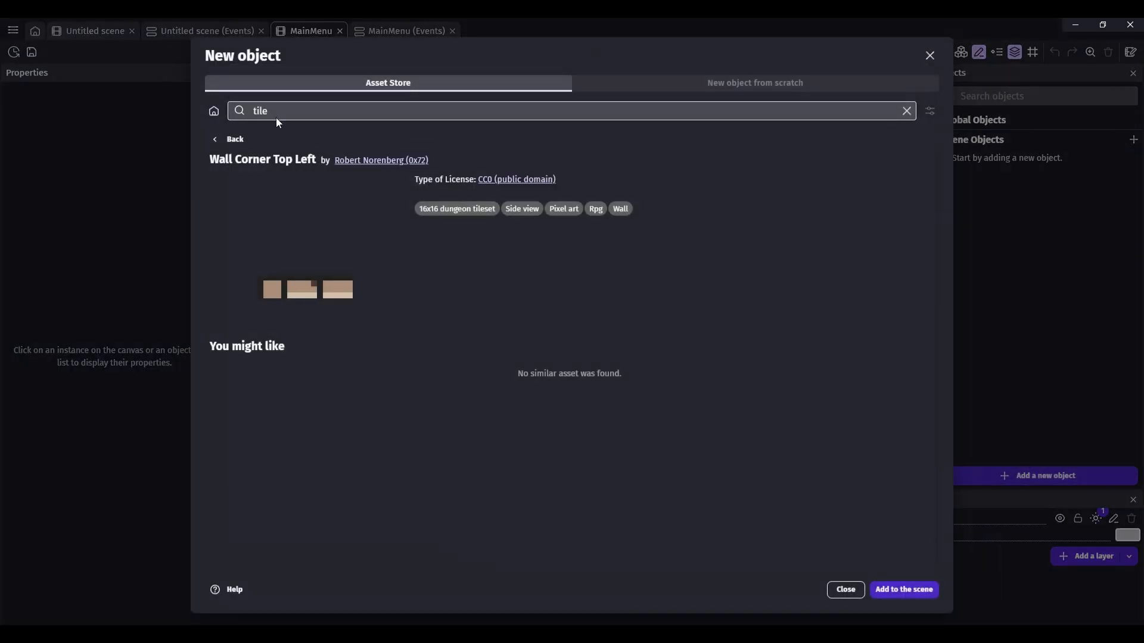
type("button")
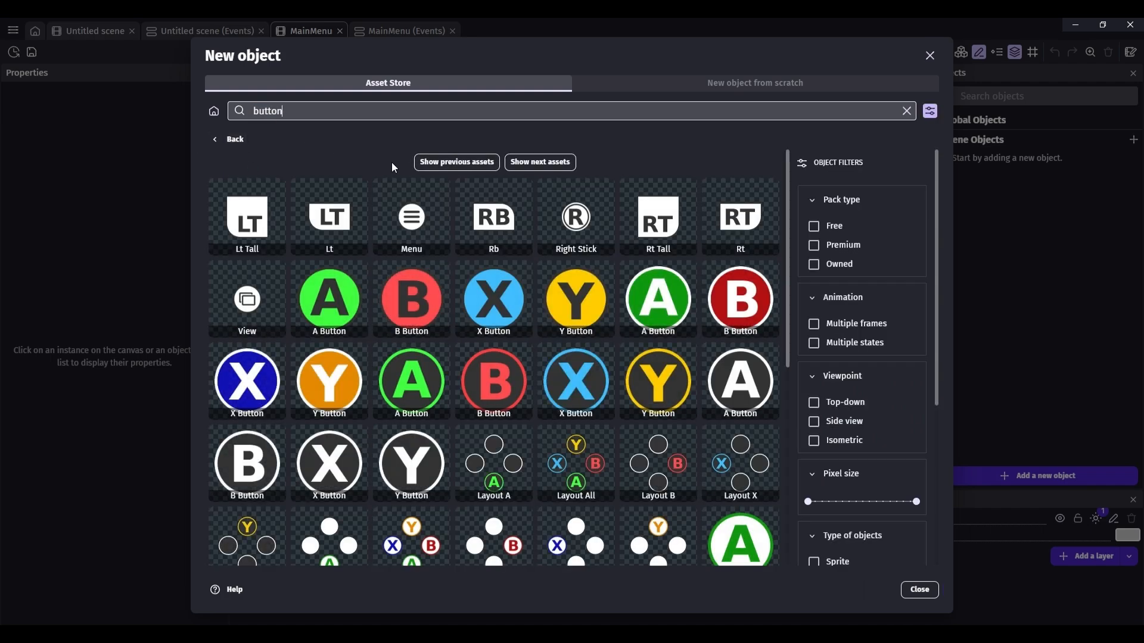
- Add the Blue Button from the Menu buttons pack in the UI/Interface category to the MainMenu scene
left_click(239, 138)
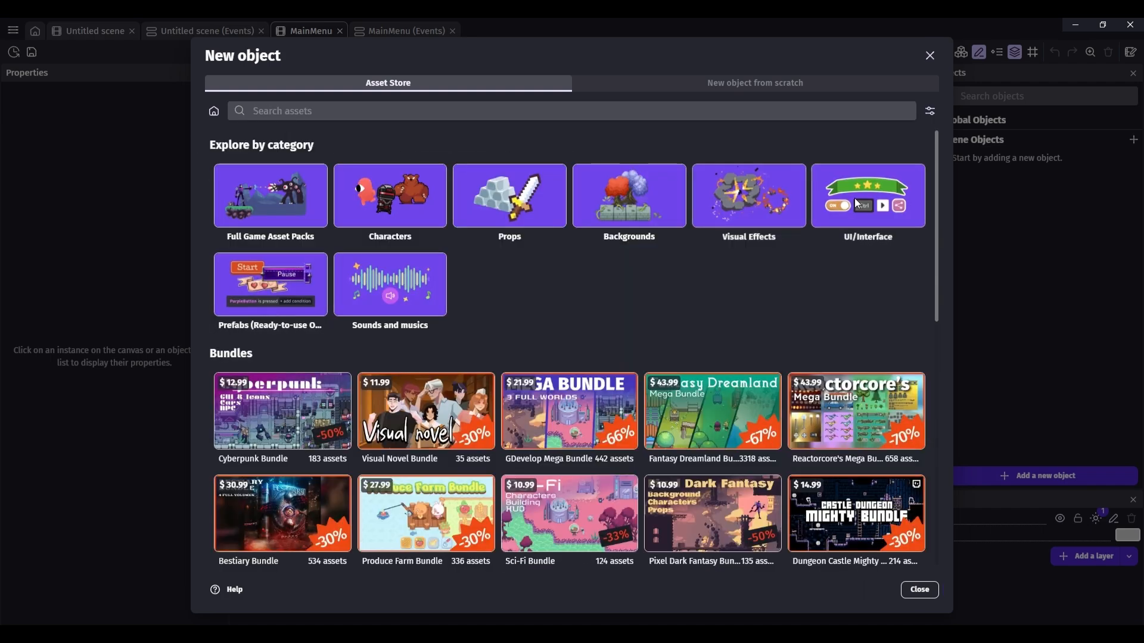
left_click(899, 210)
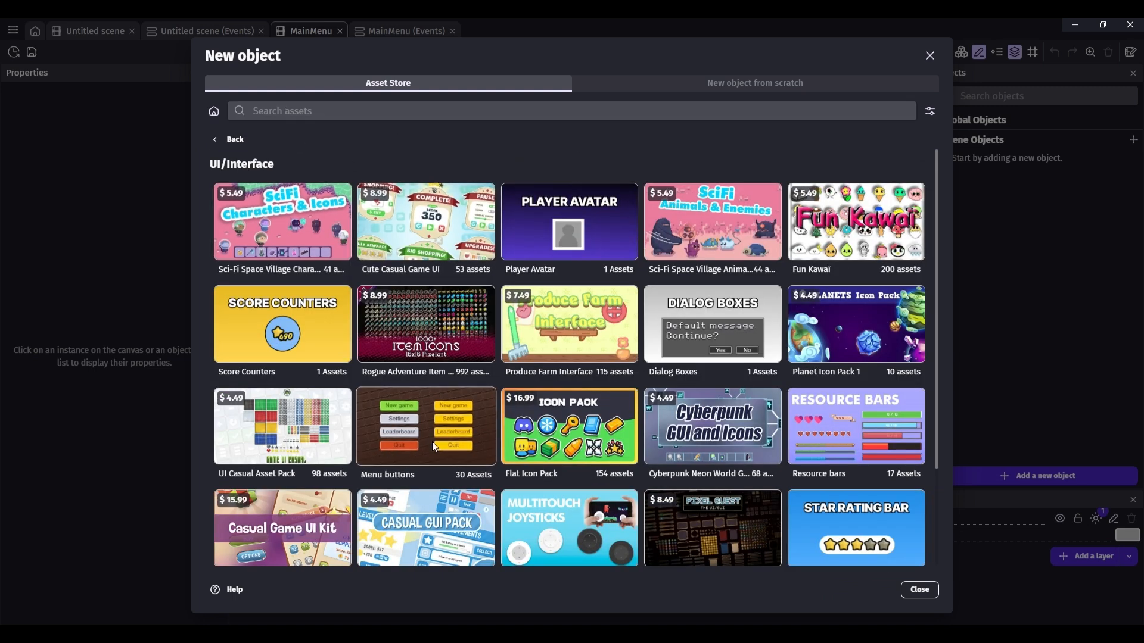
left_click(403, 444)
scroll(417, 321, "down", 5)
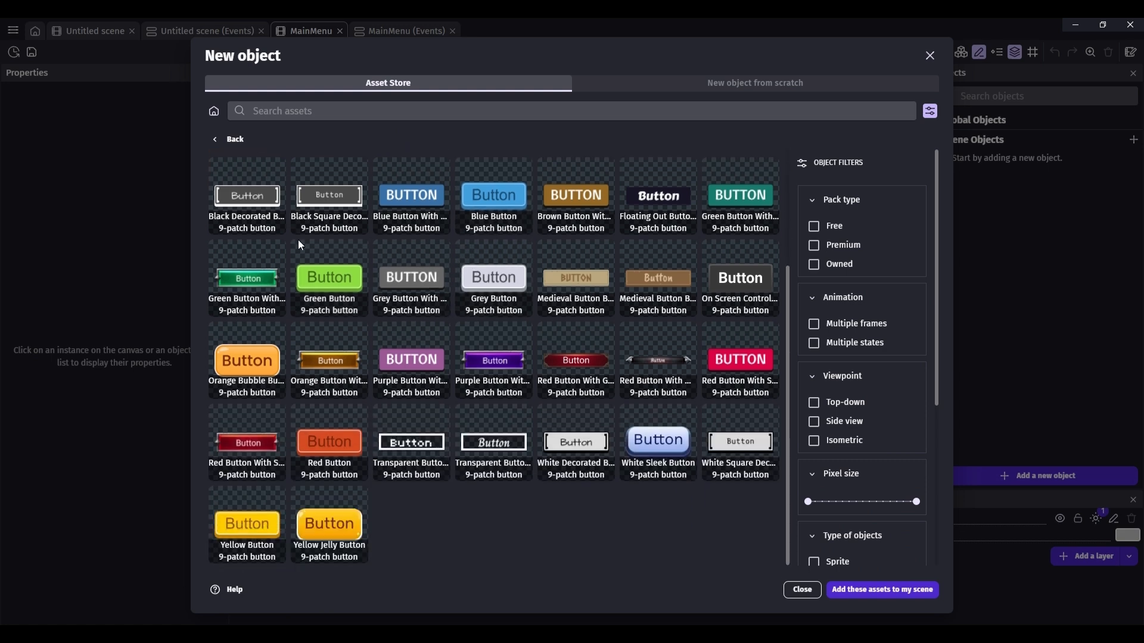
left_click(502, 193)
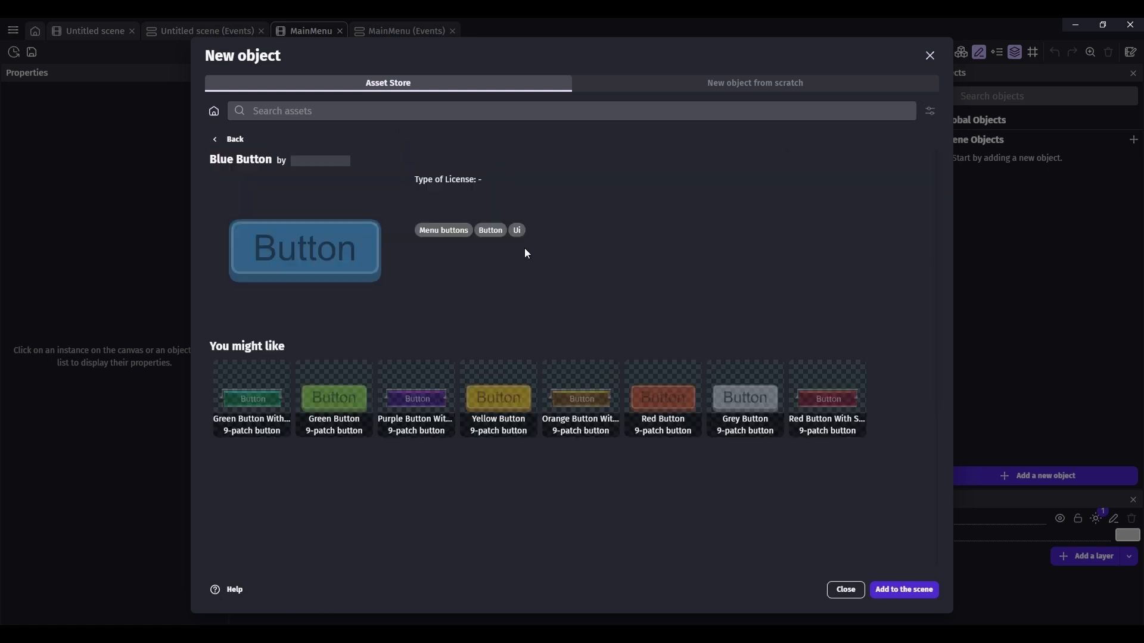
left_click(902, 589)
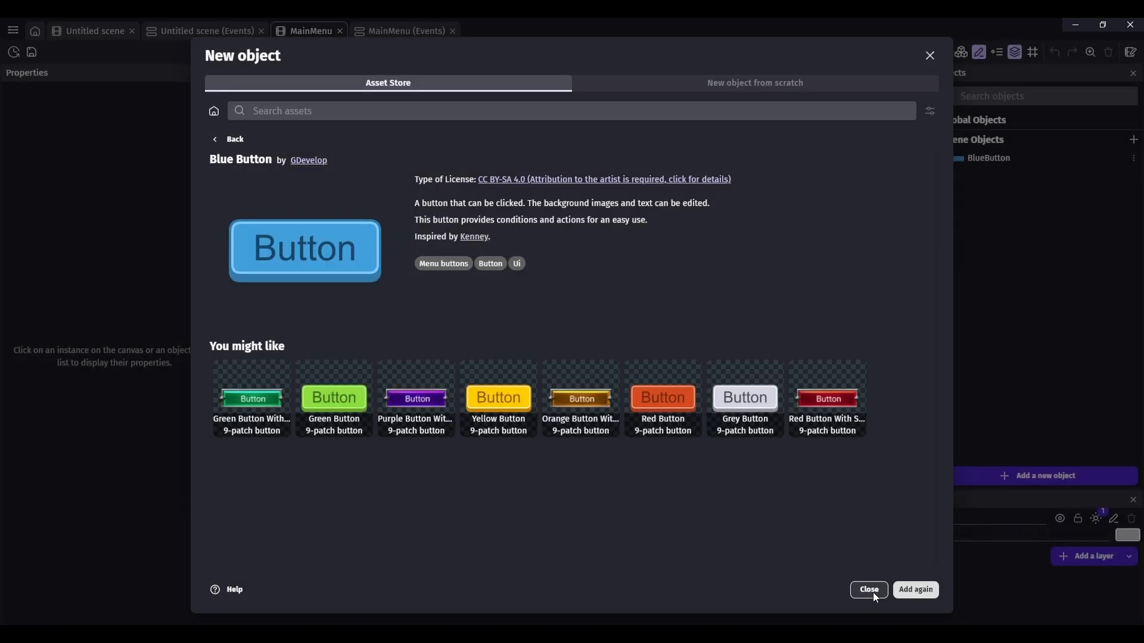
left_click(873, 592)
- Place the BlueButton in the MainMenu scene and widen it to about 677 by 133 pixels inside the scene frame
left_click_drag(1005, 163, 538, 280)
left_click_drag(621, 277, 762, 274)
left_click_drag(716, 303, 569, 322)
- Set the BlueButton label's initial text to Play and apply the change
double_click(570, 322)
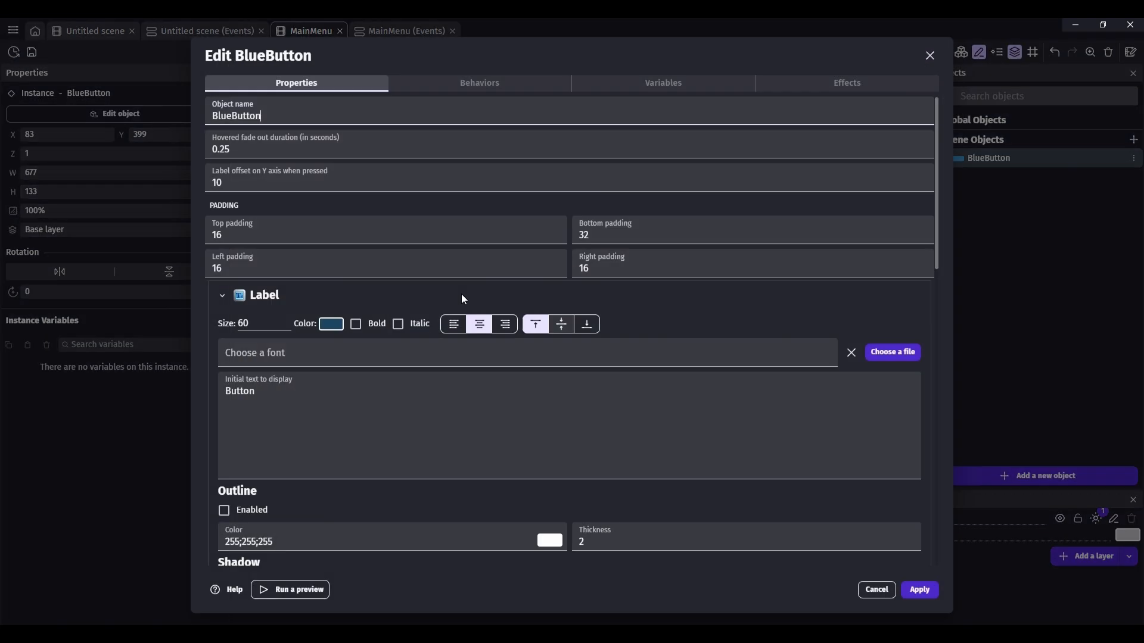
left_click_drag(264, 393, 194, 388)
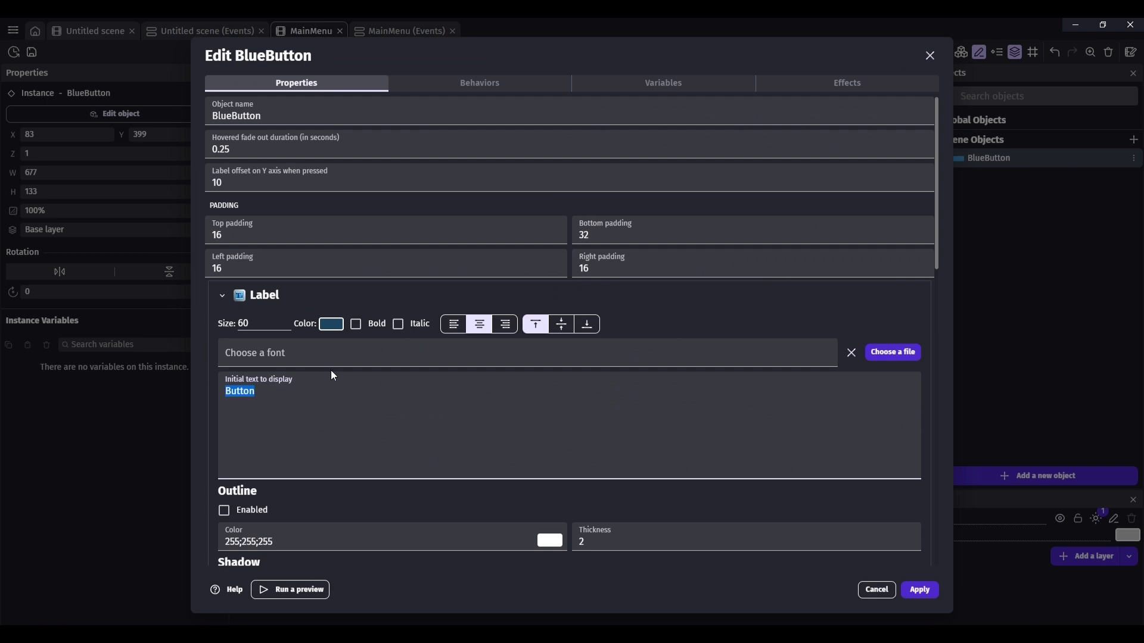
type("Pa")
key("BackSpace")
type("lay")
left_click(920, 590)
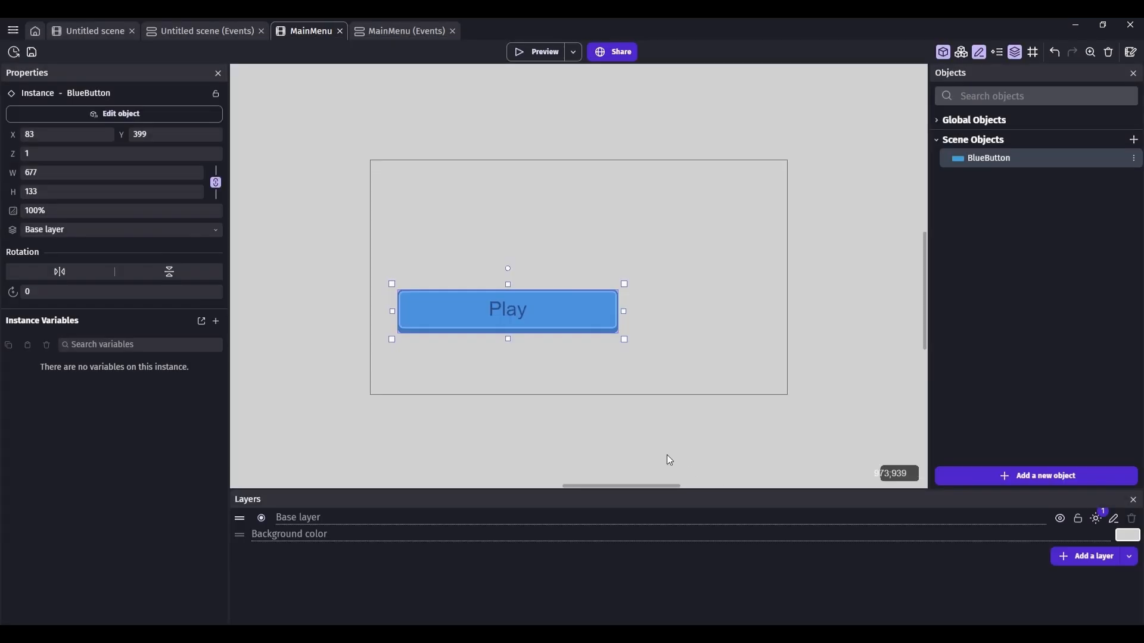
- Move the Play button to the lower-left corner of the scene frame and preview the MainMenu scene
left_click(514, 306)
left_click(494, 350)
left_click_drag(494, 350, 493, 368)
left_click(565, 454)
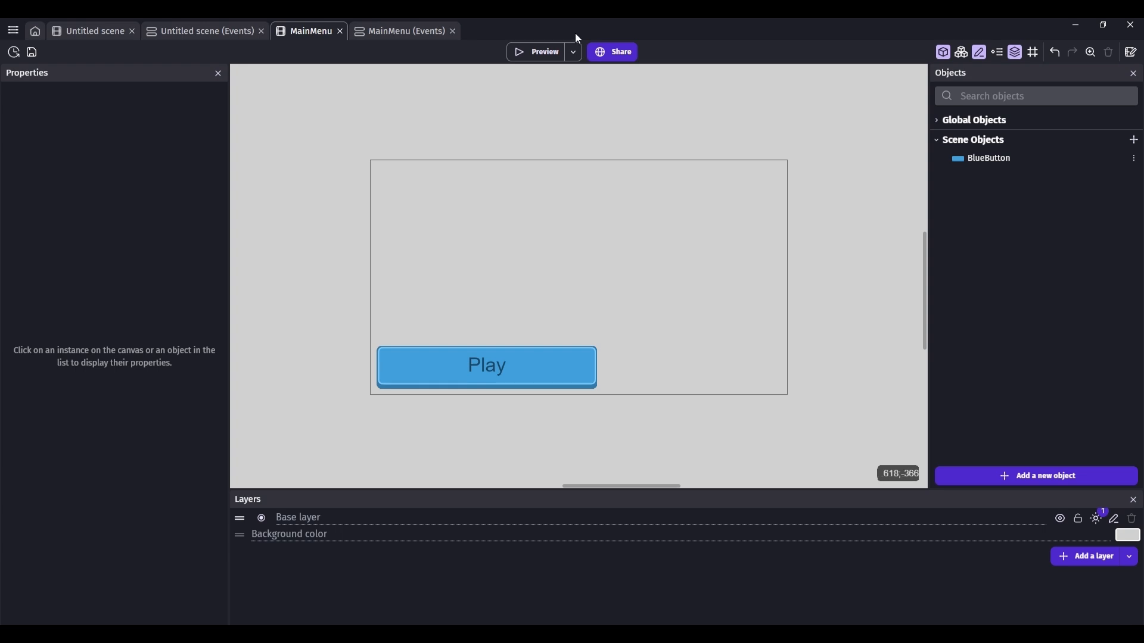
left_click(538, 51)
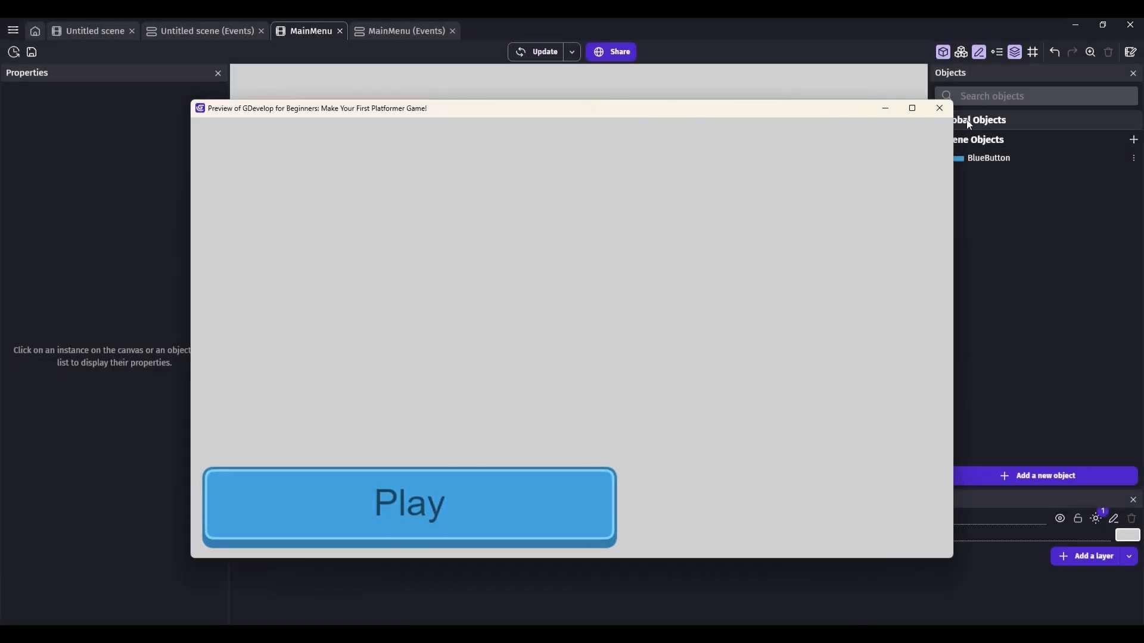
left_click(939, 108)
- Add a MainMenu event with the condition that the cursor/touch is on BlueButton
left_click(399, 31)
left_click(43, 80)
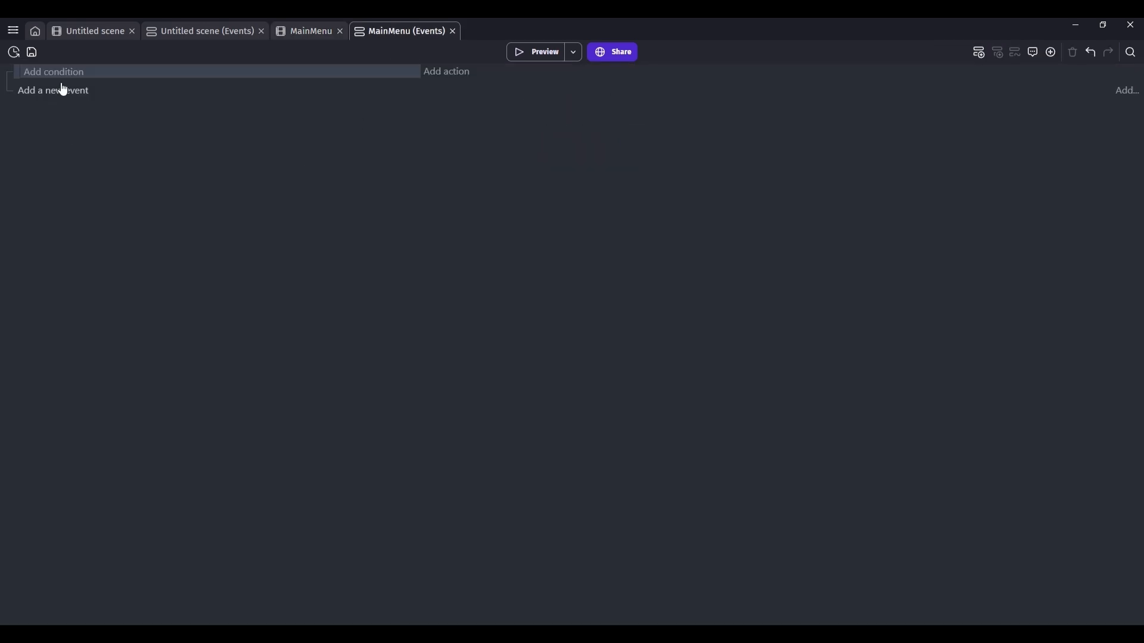
left_click(59, 70)
type("cursor")
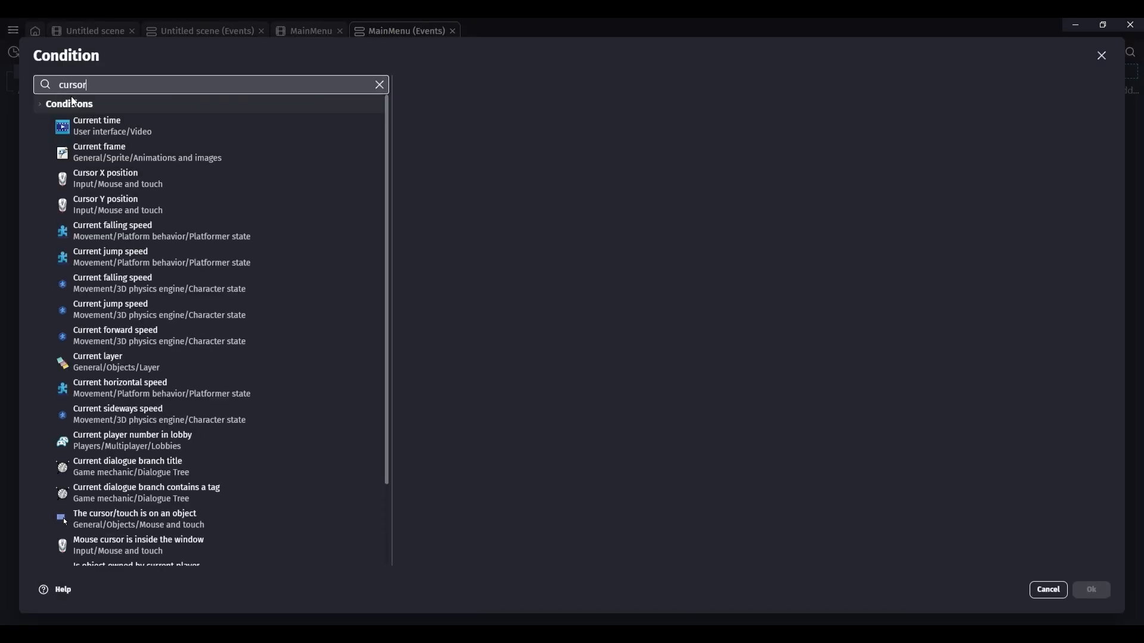
left_click(132, 178)
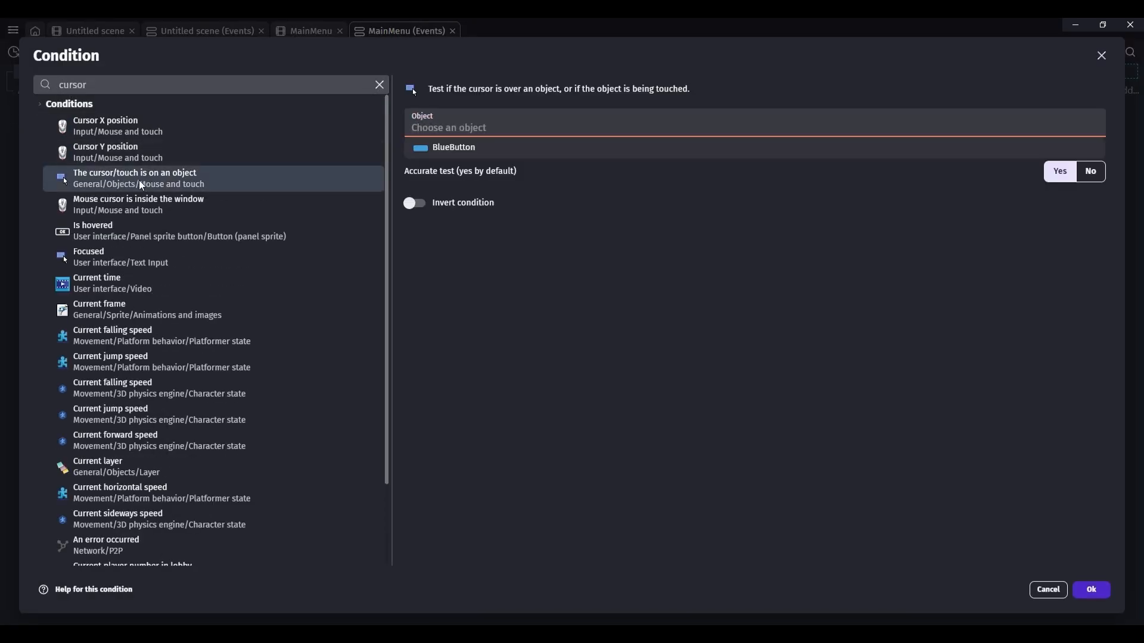
left_click(447, 147)
left_click(1092, 590)
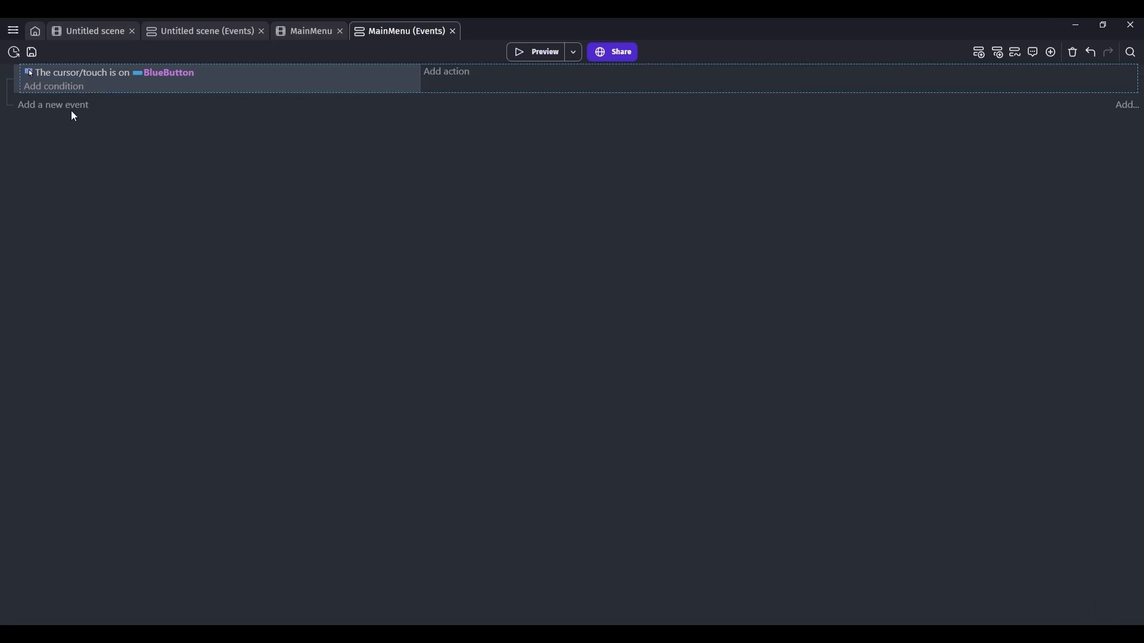
- Add an event checking that the Left mouse button is pressed or touch held, and nest it under the BlueButton event
left_click(73, 111)
left_click(81, 102)
type("mous")
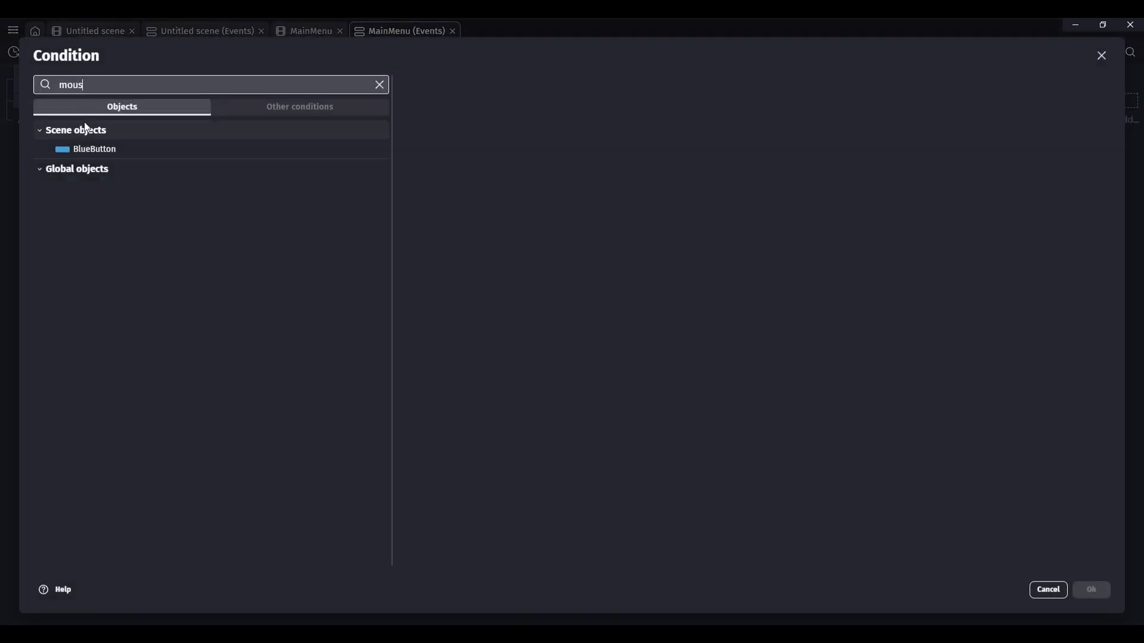
type("e")
left_click(62, 179)
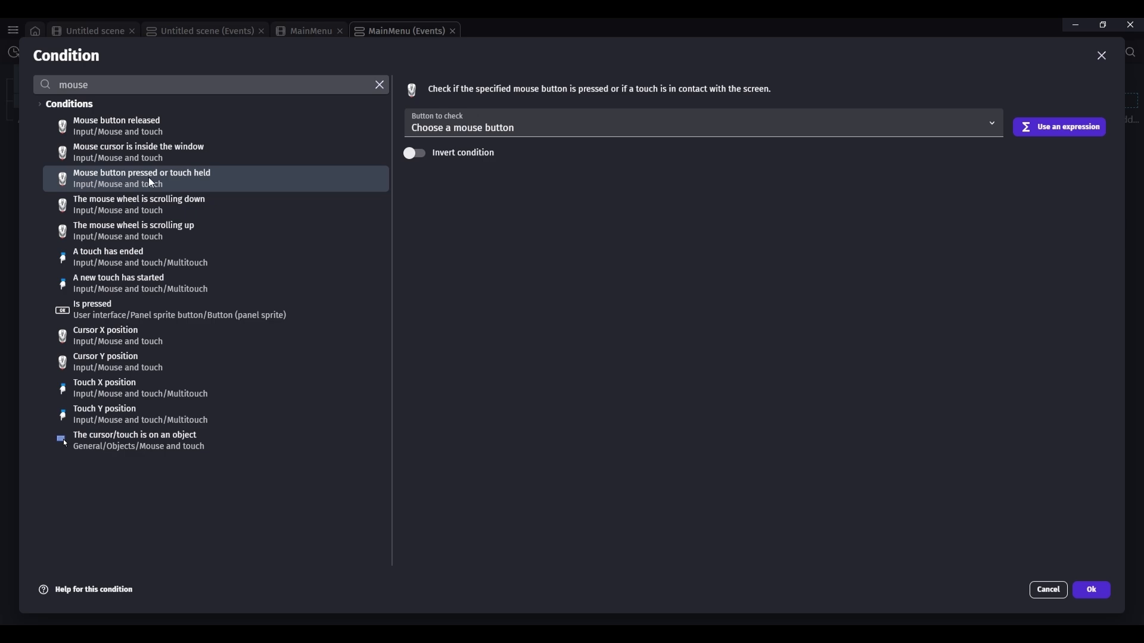
left_click(453, 128)
left_click(423, 156)
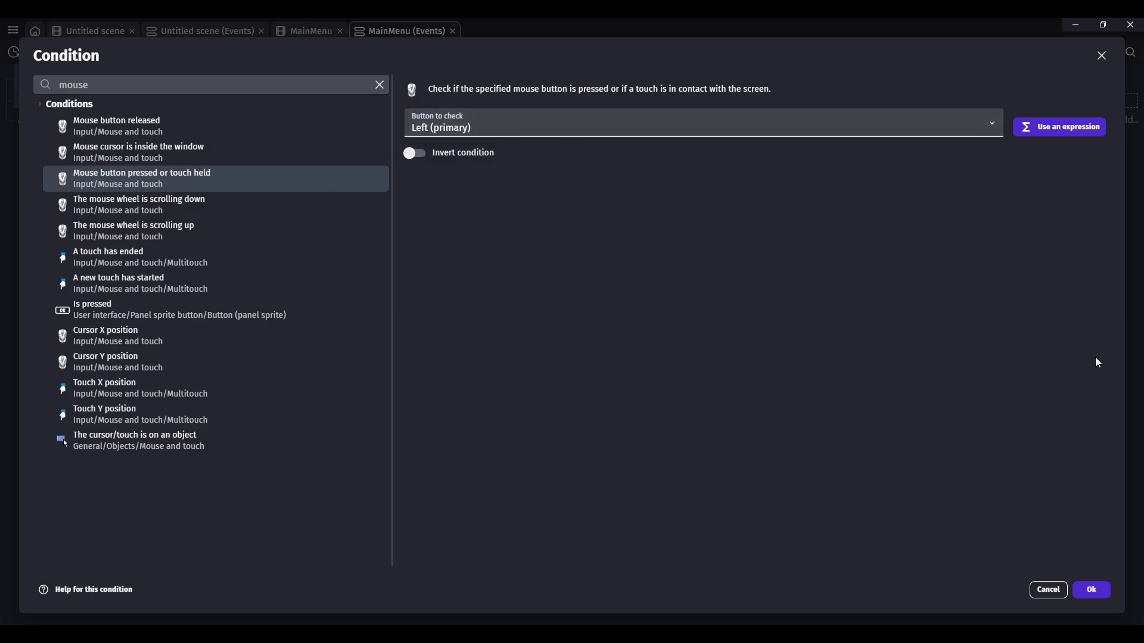
left_click(1095, 589)
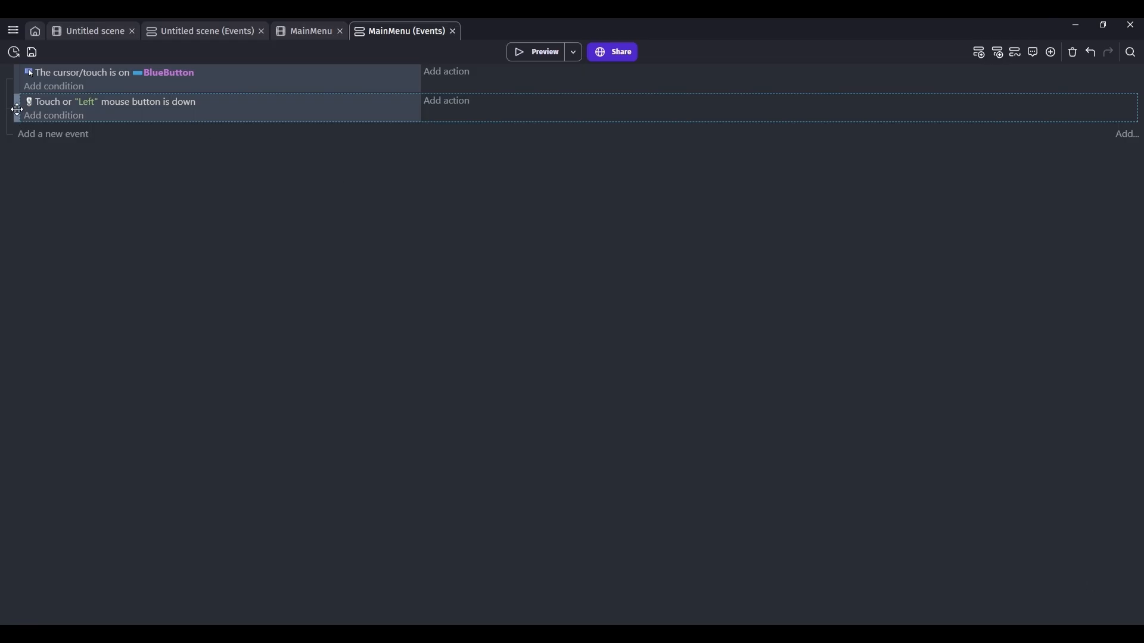
left_click_drag(17, 111, 34, 106)
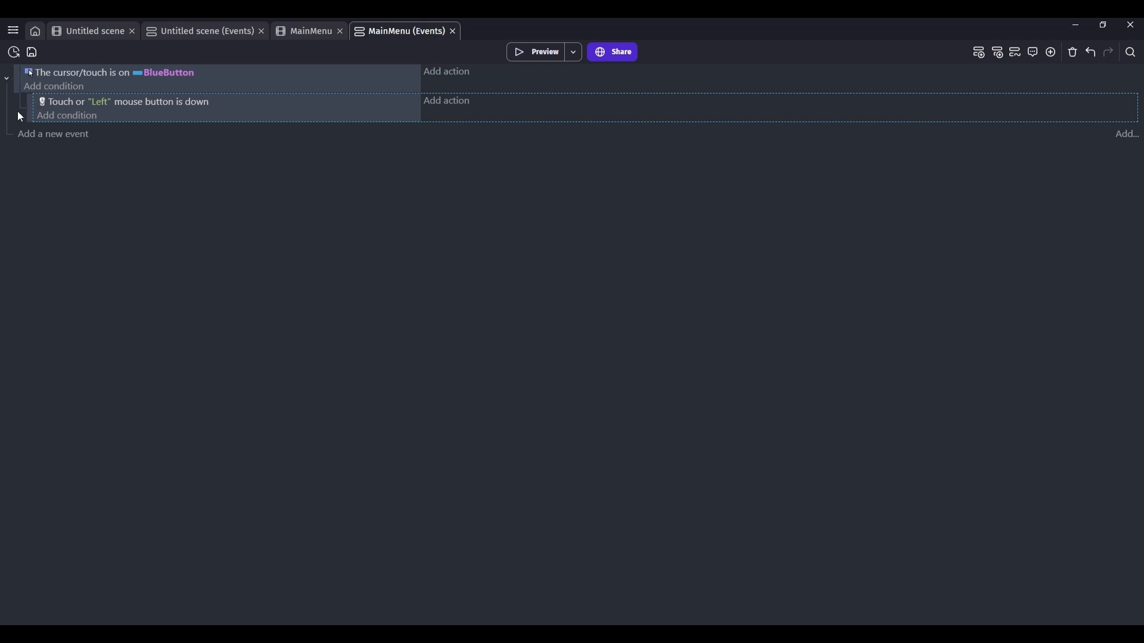
- Add a Change the scene action to the mouse button sub-event, targeting Untitled scene
left_click(452, 102)
type("change")
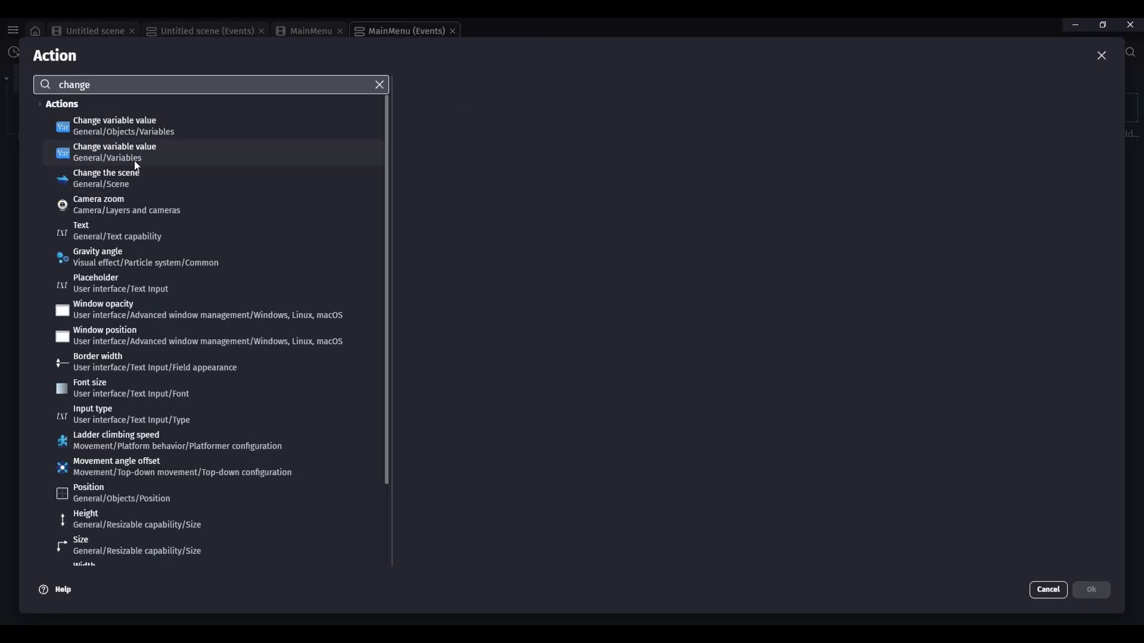
left_click(137, 172)
left_click(580, 192)
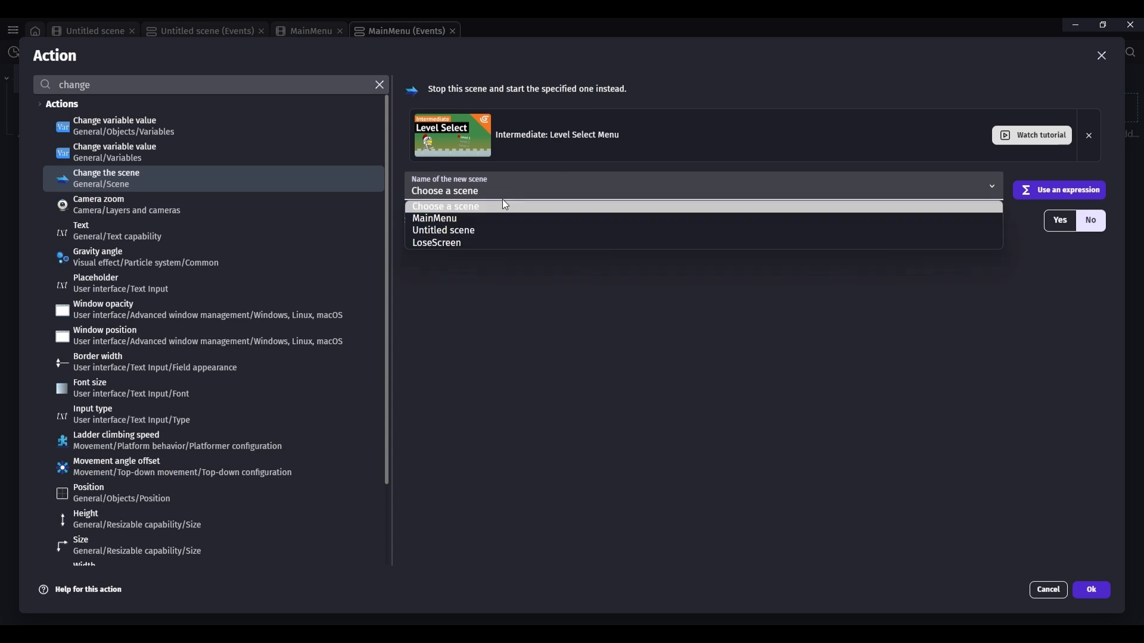
left_click(469, 230)
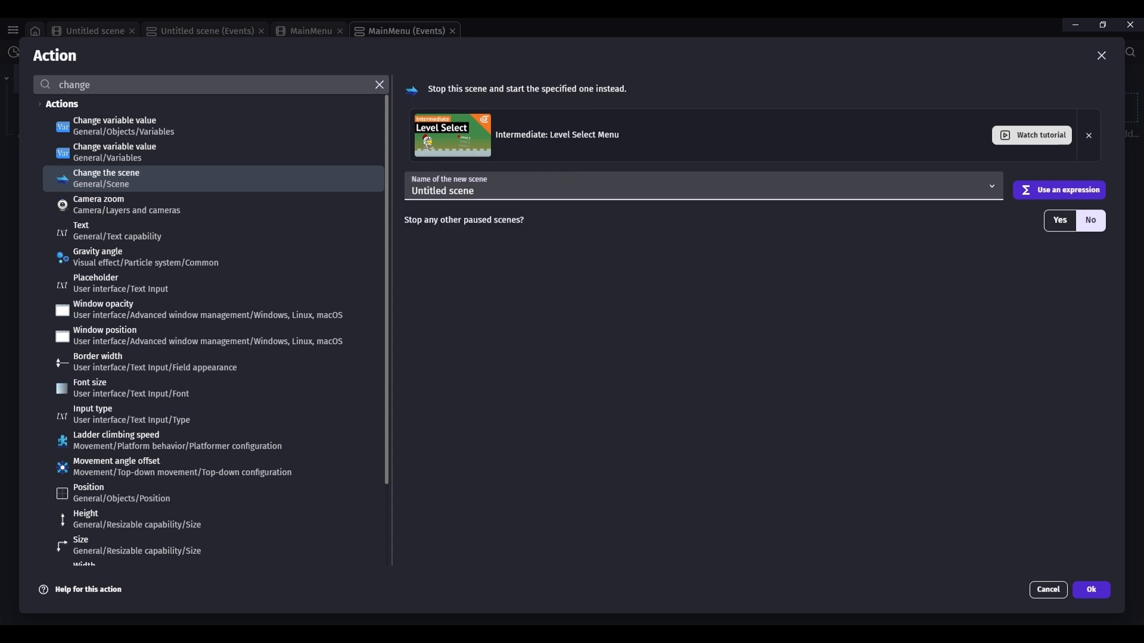
left_click(1091, 590)
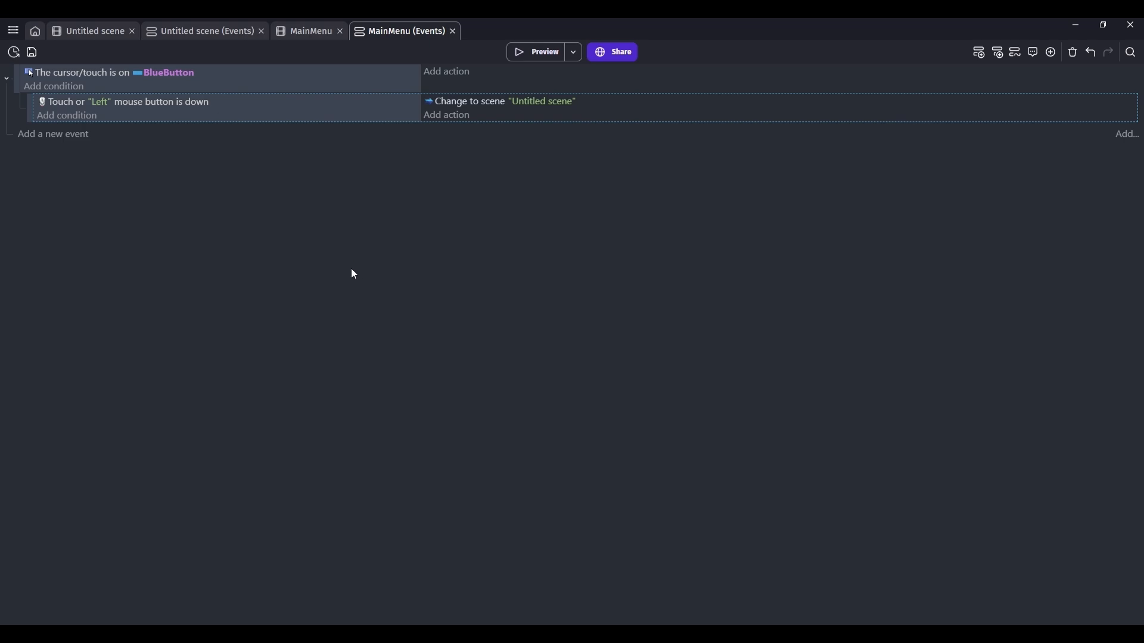
- Preview the game, start the level with the Play button, and move the knight across the floating platforms
left_click(539, 57)
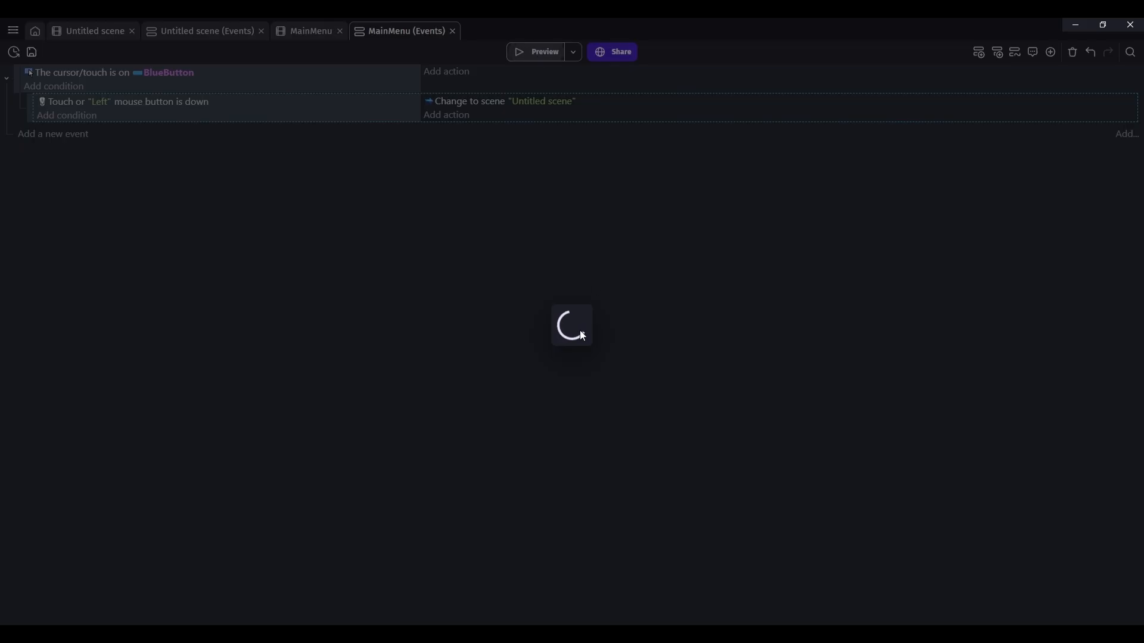
left_click(469, 506)
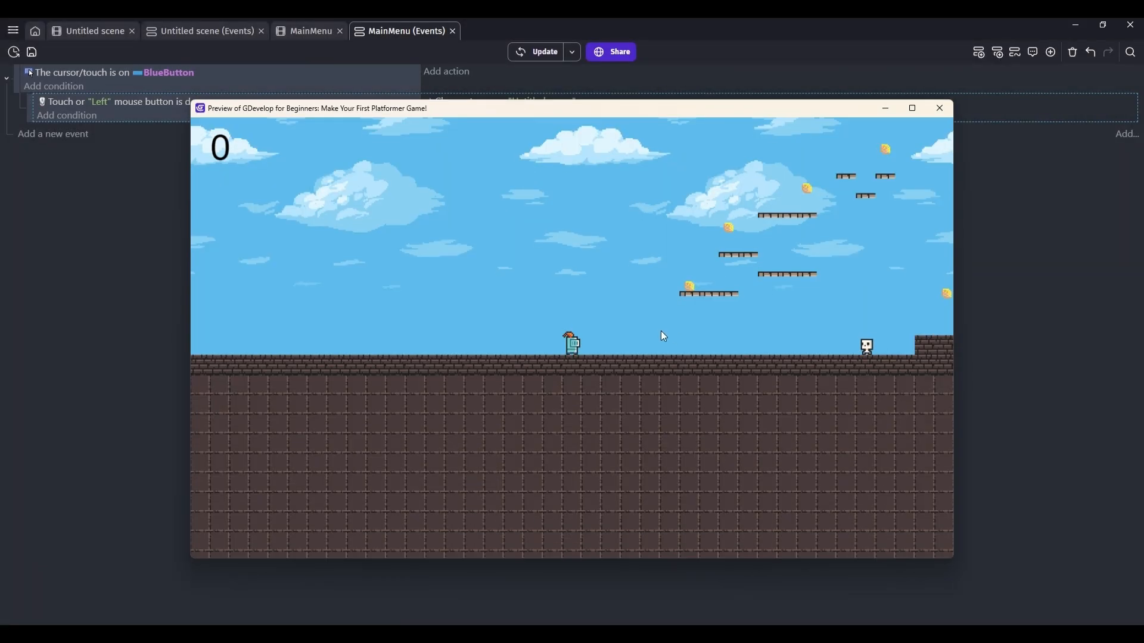
key("Right")
key("space")
left_click(940, 108)
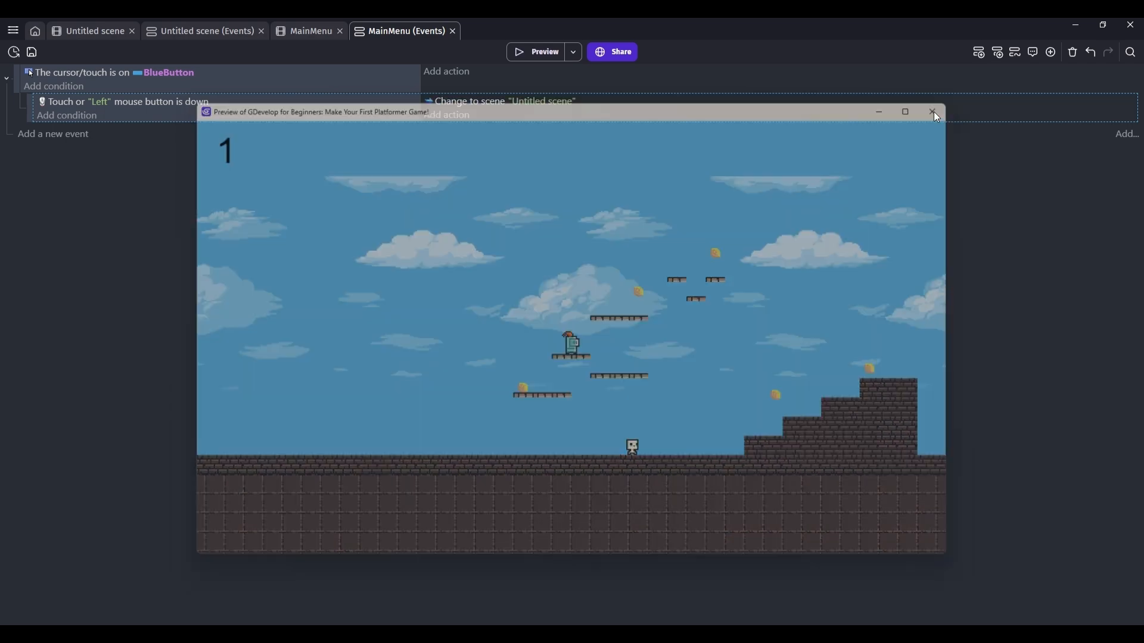
- Create a text object from scratch in the MainMenu scene for the title "Jumpy Jump!"
left_click(305, 31)
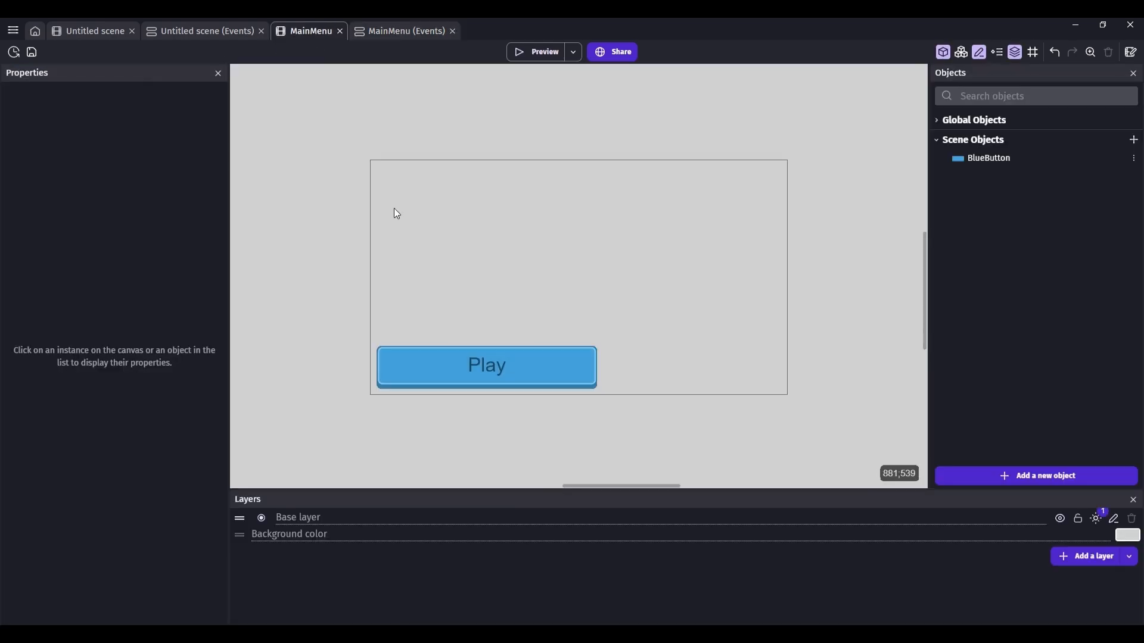
left_click(1046, 476)
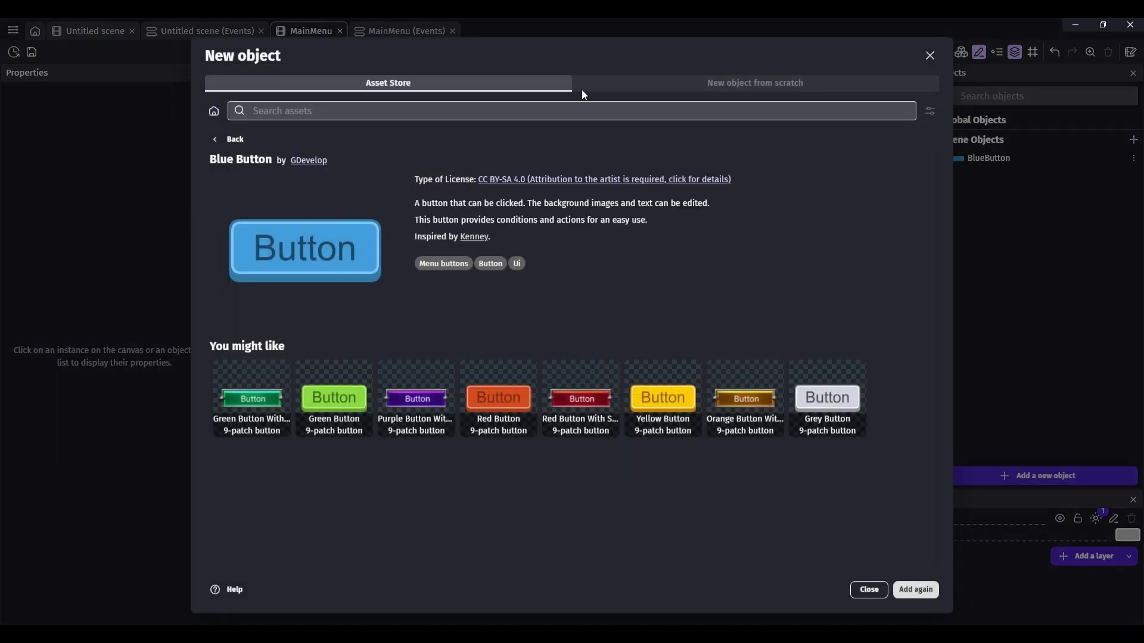
left_click(581, 84)
scroll(359, 240, "down", 2)
left_click(287, 381)
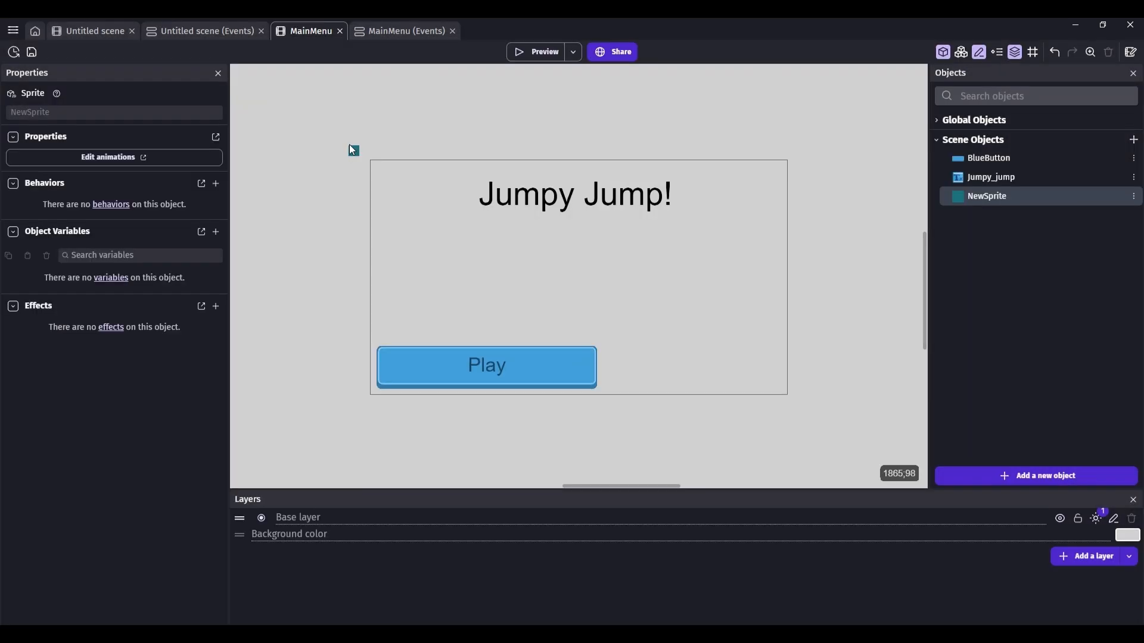
- Set the Z order of the large NewSprite background to -50 so it sits behind the title and Play button
left_click(66, 155)
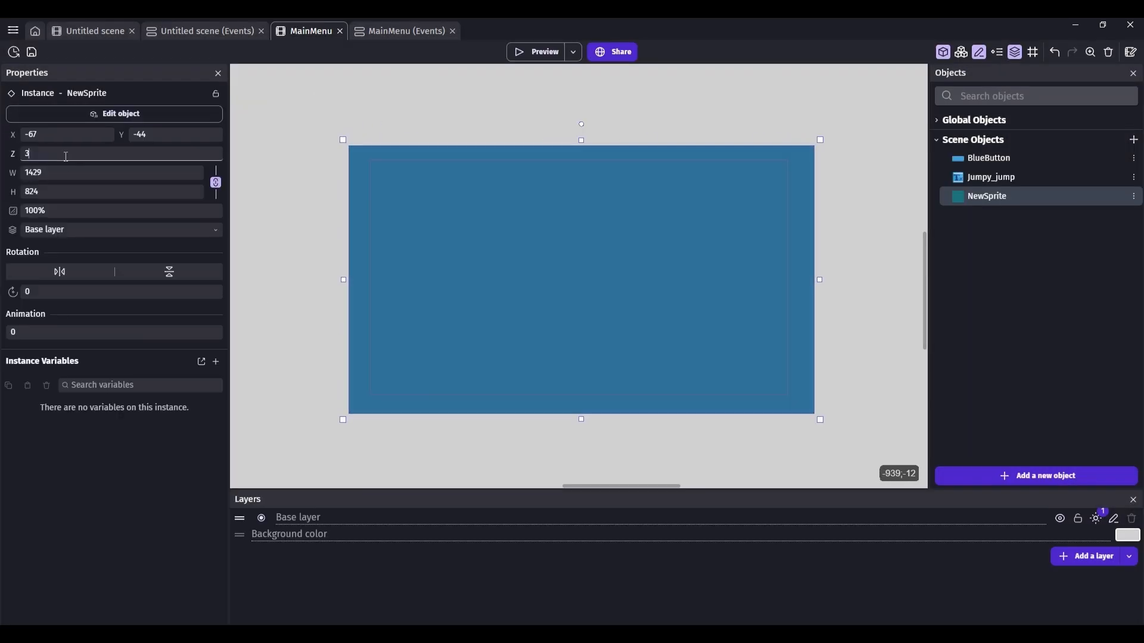
key("BackSpace")
type("-")
type("1")
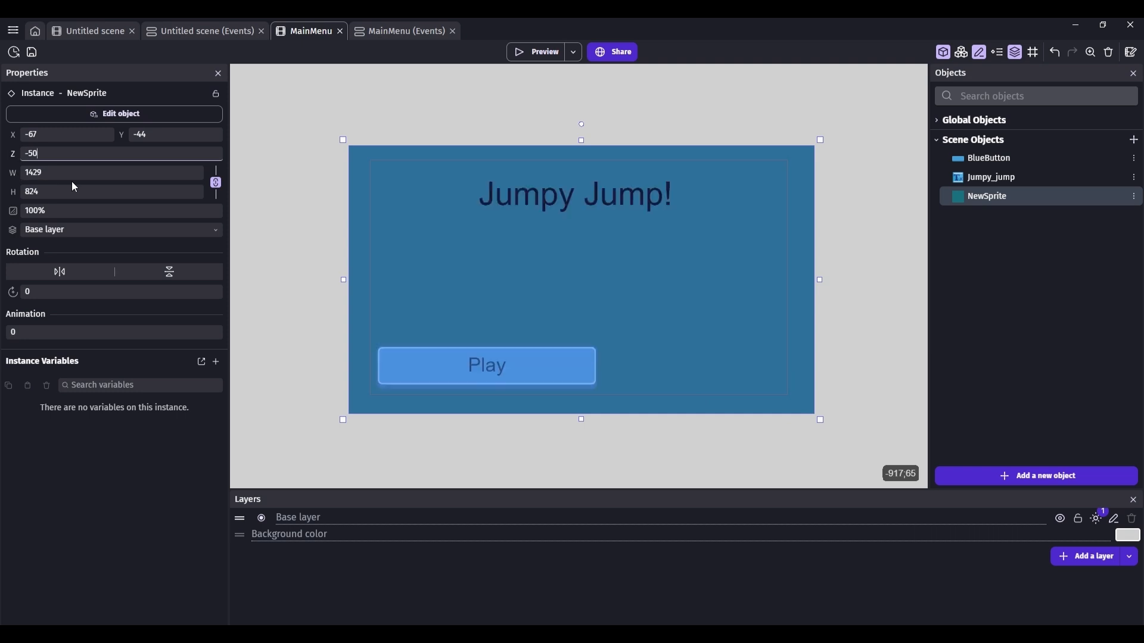
- Preview the game from the main menu, start the level with Play, and jump the knight up the floating platforms
left_click(476, 123)
left_click(539, 52)
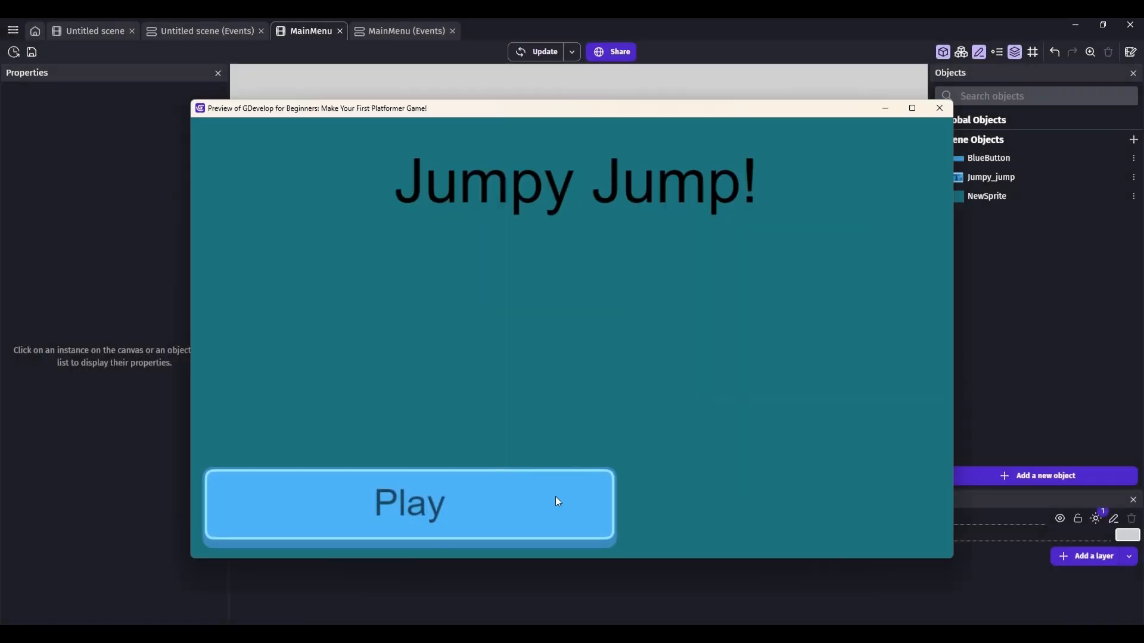
left_click(555, 498)
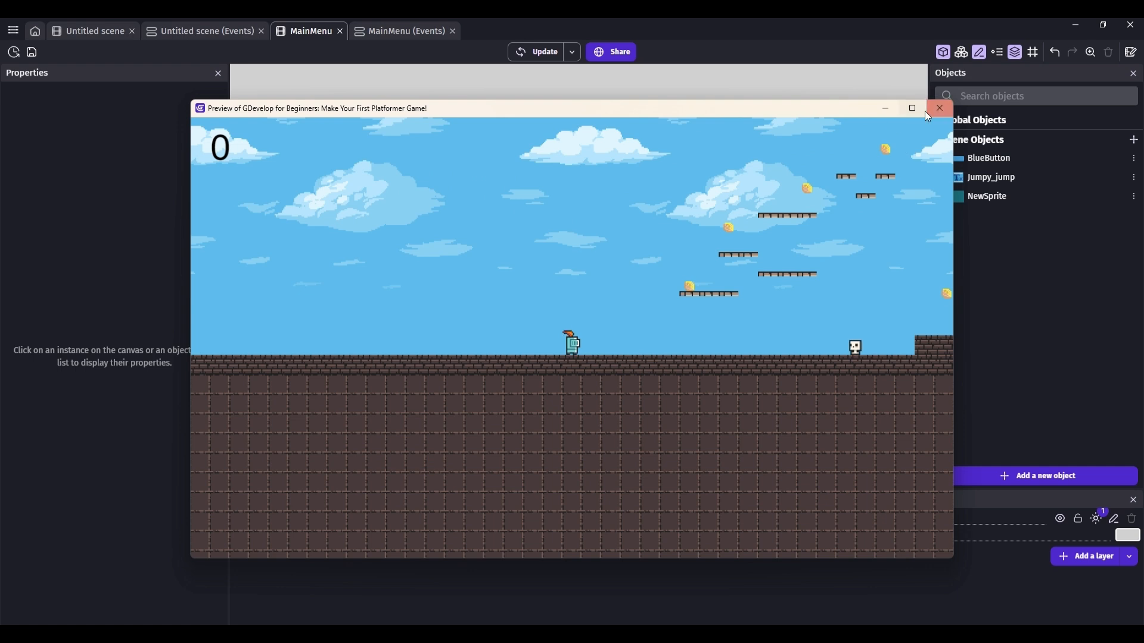
mouse_move(924, 111)
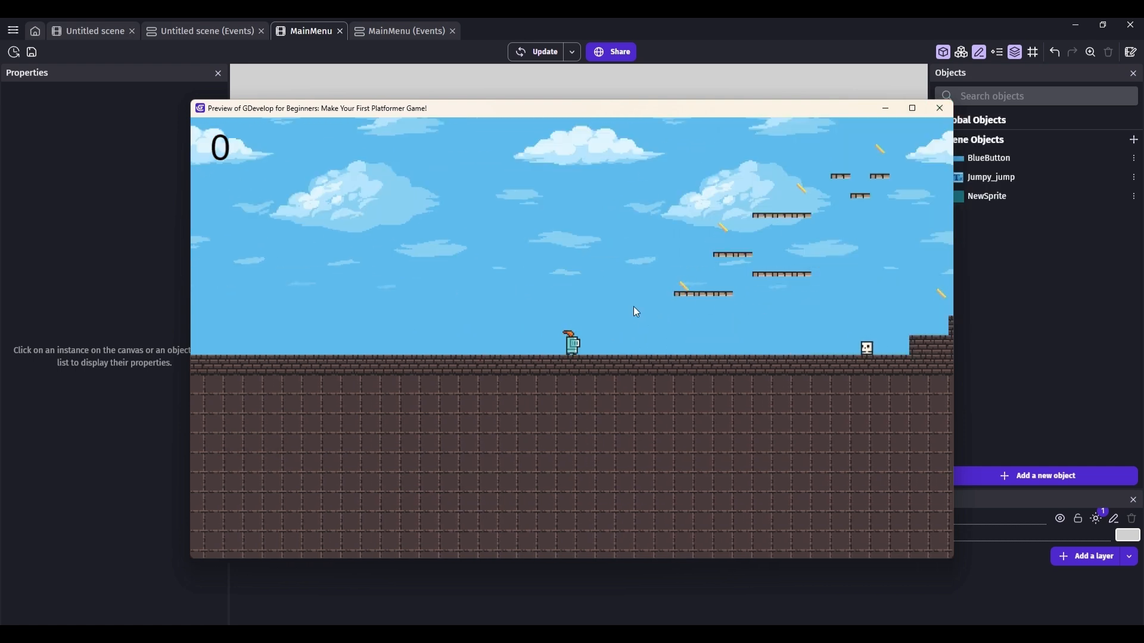
key("Right")
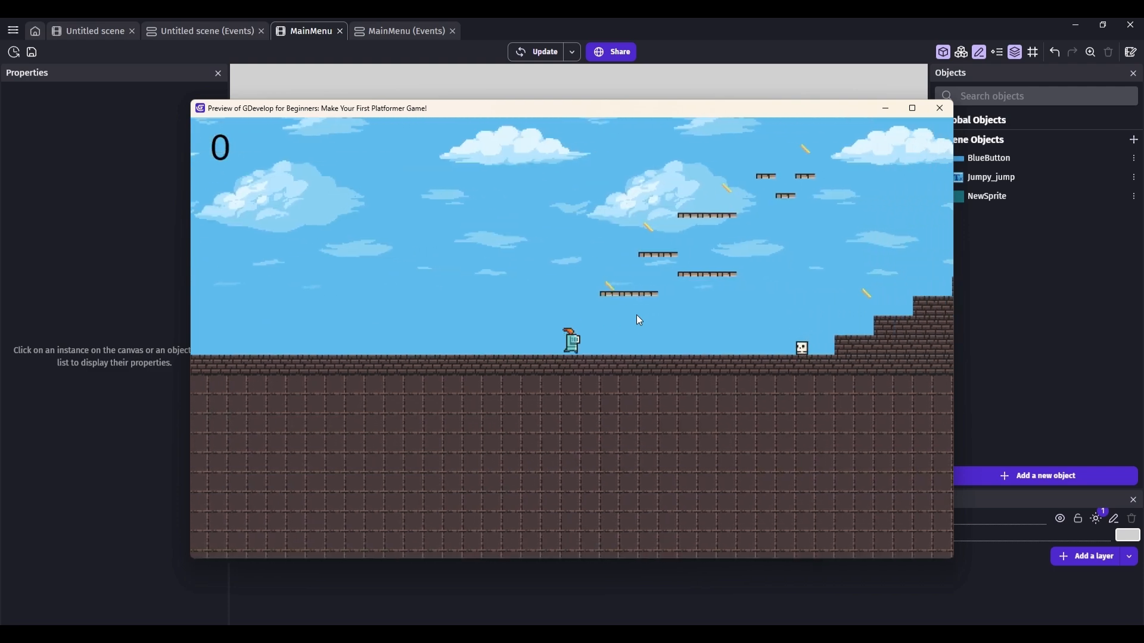
key("space")
key("Right")
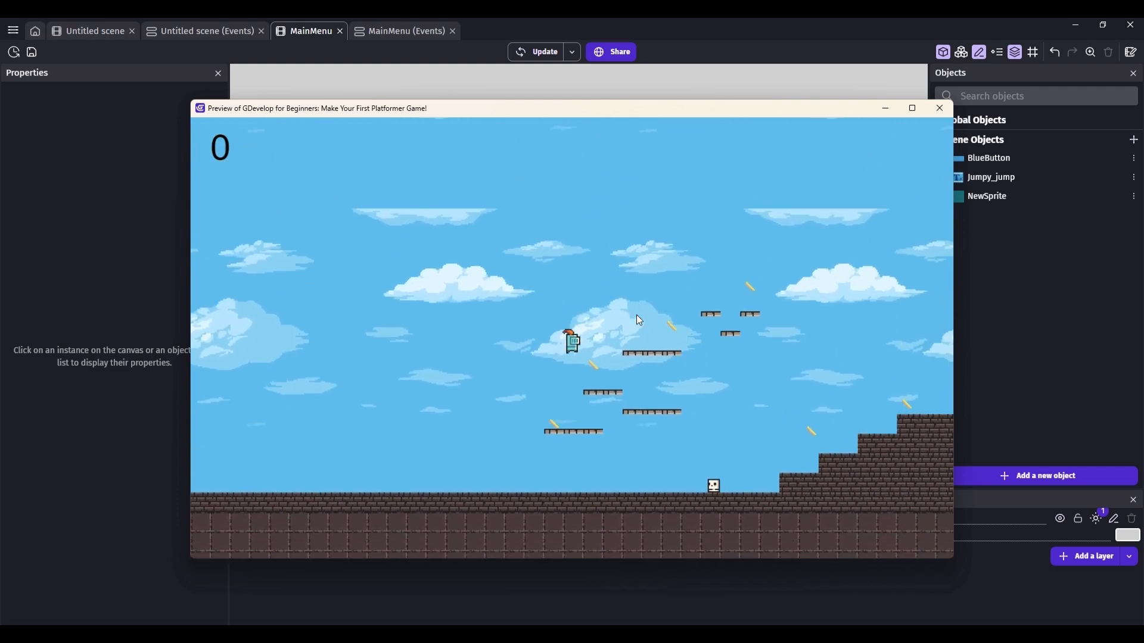
key("space")
key("Right")
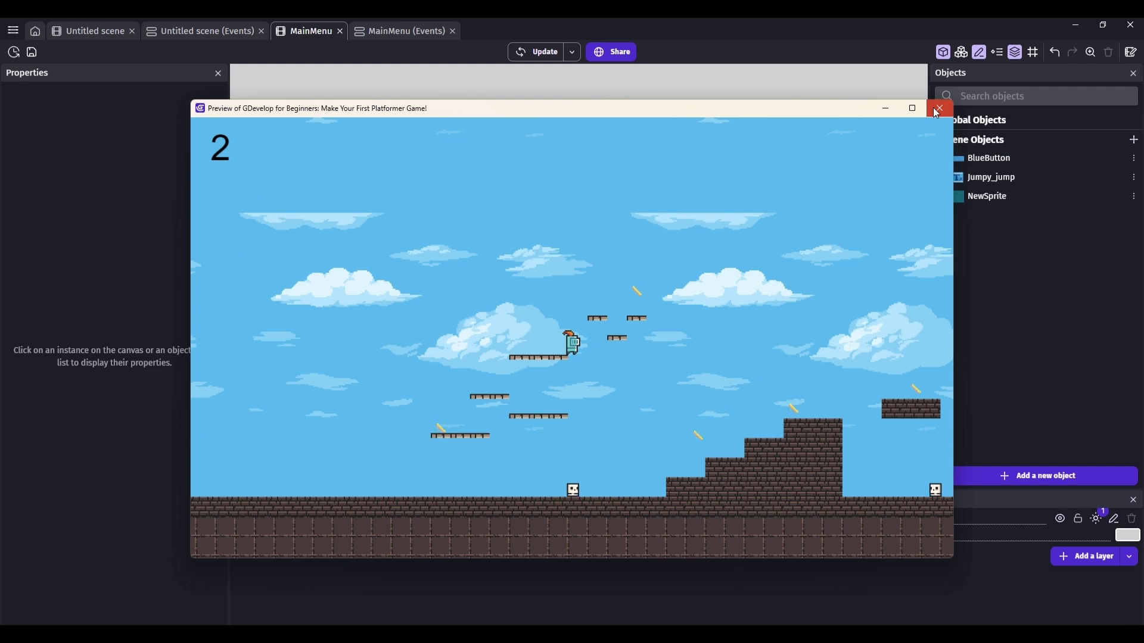
left_click(939, 108)
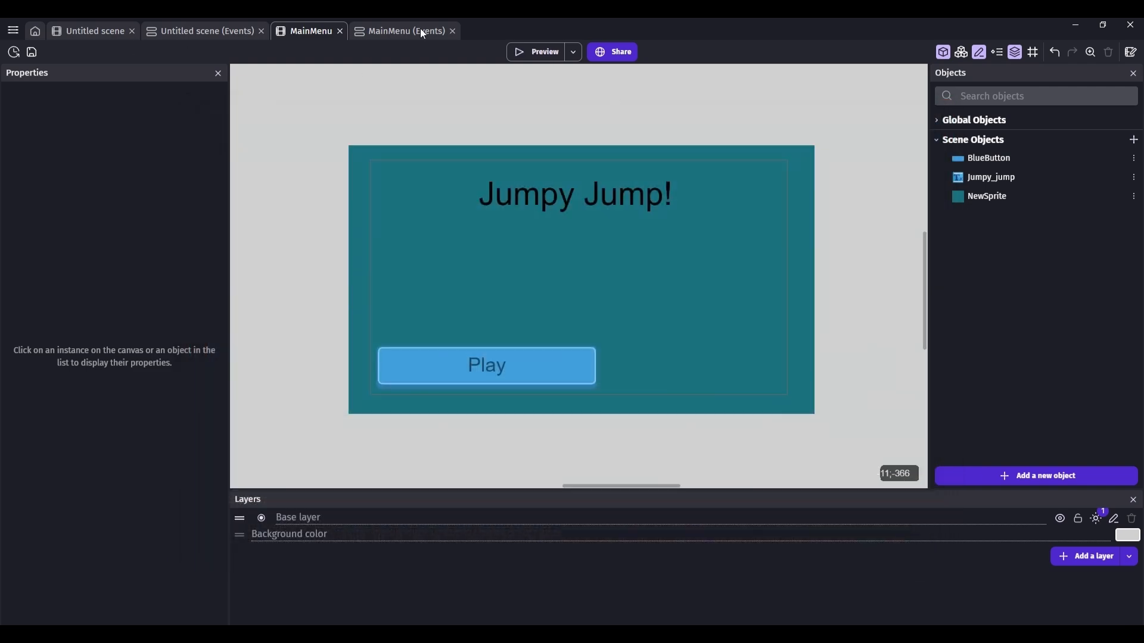
- Set the Change scene action of the Skelet–KnightMale collision event in Untitled scene to LoseScreen
left_click(176, 32)
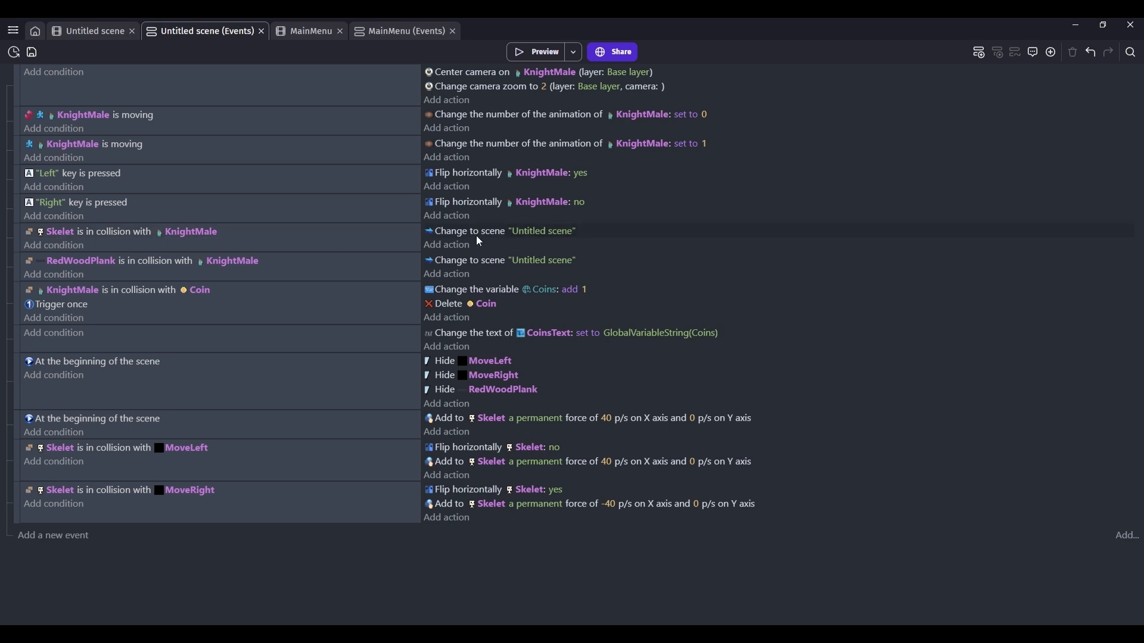
left_click(553, 231)
left_click(564, 259)
left_click(552, 293)
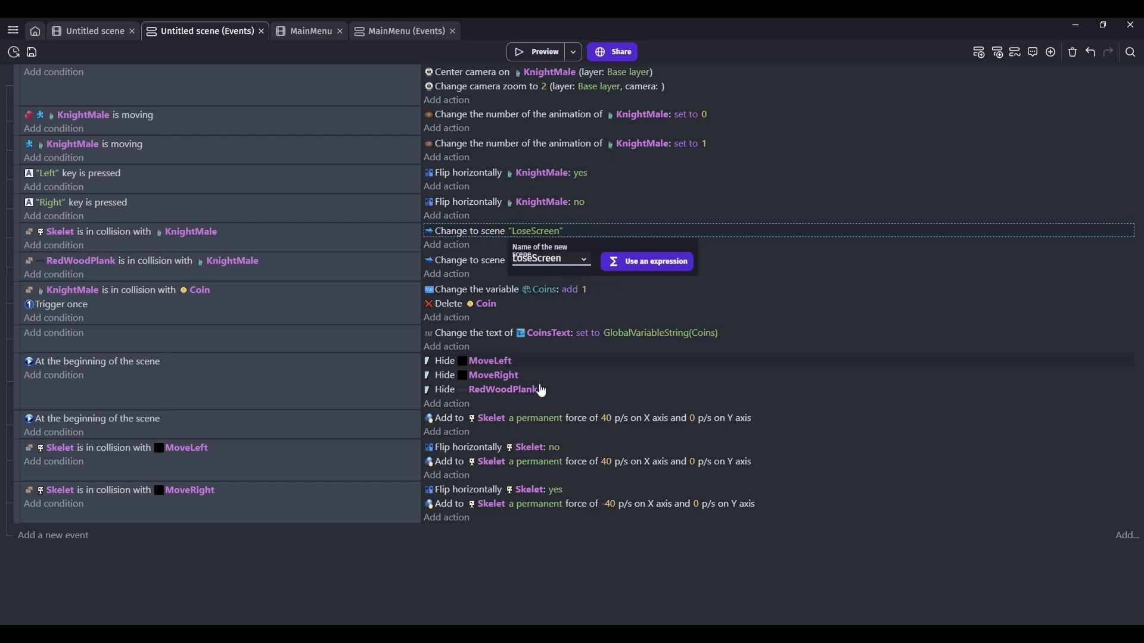
- Preview the level and run the knight into the skeleton to test the scene change
left_click(536, 52)
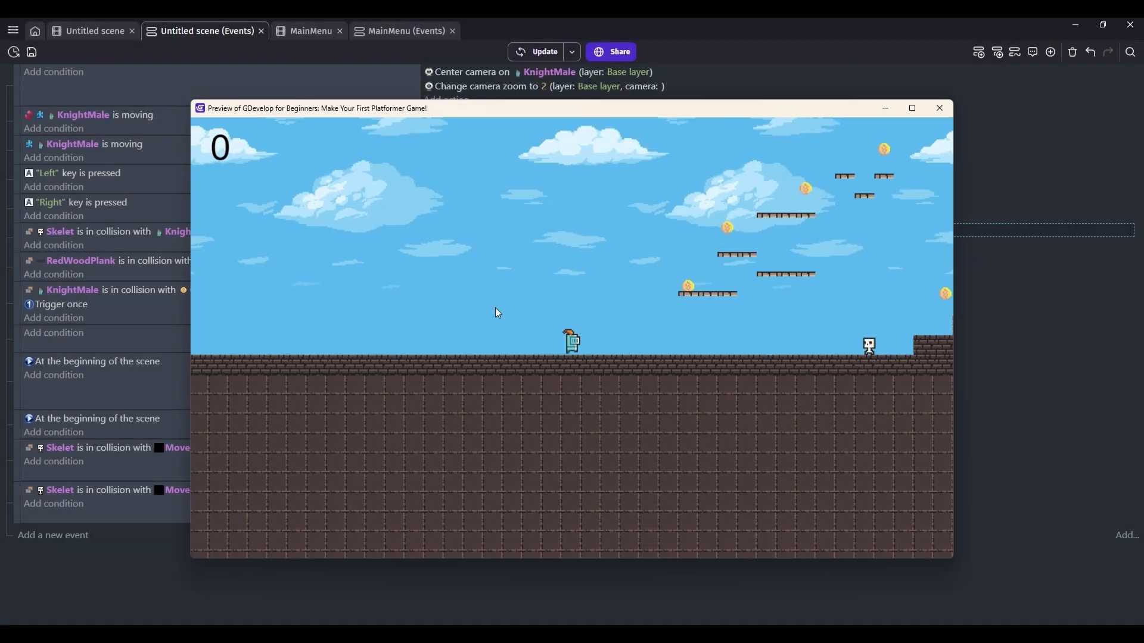
key("Right")
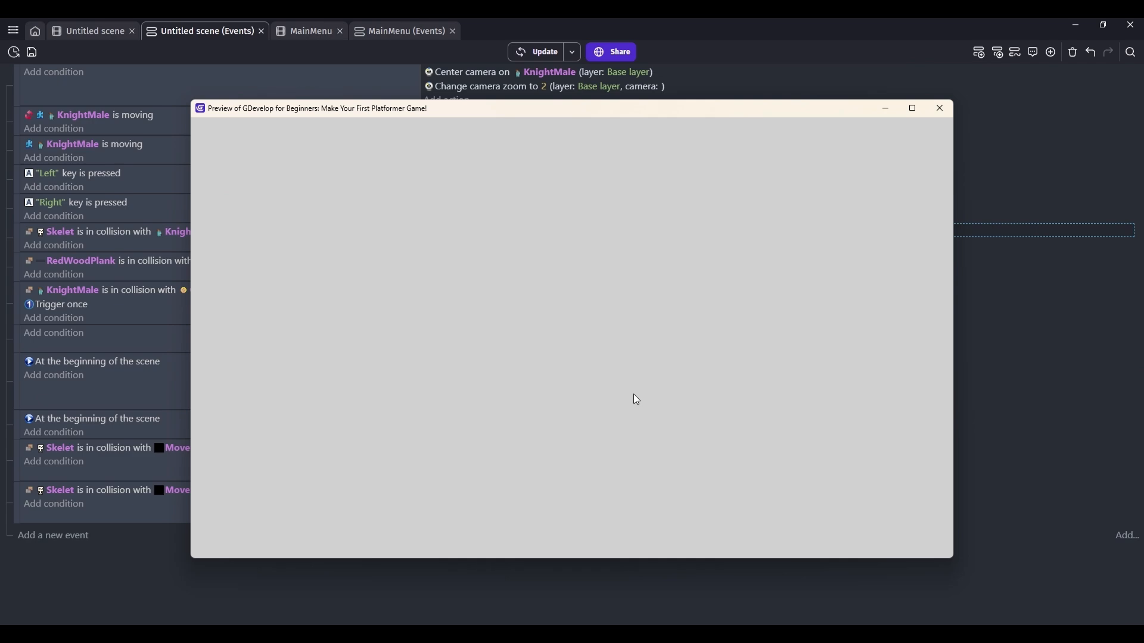
left_click(940, 109)
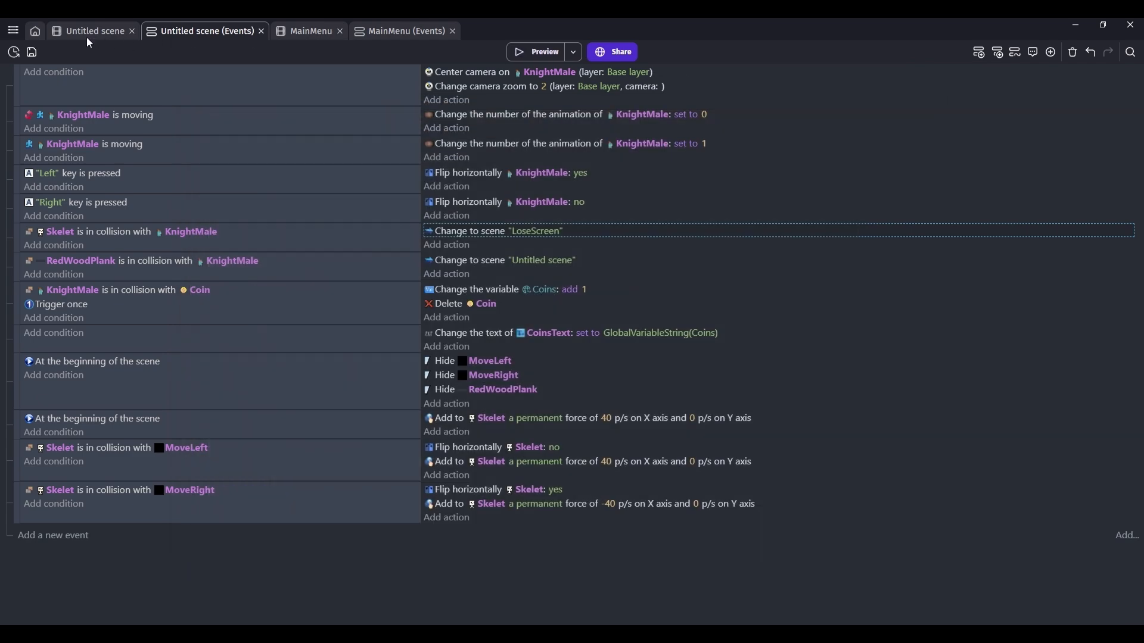
- Add the Blue Button asset from the Asset Store to the LoseScreen scene and place it inside the game frame
left_click(89, 31)
left_click(13, 30)
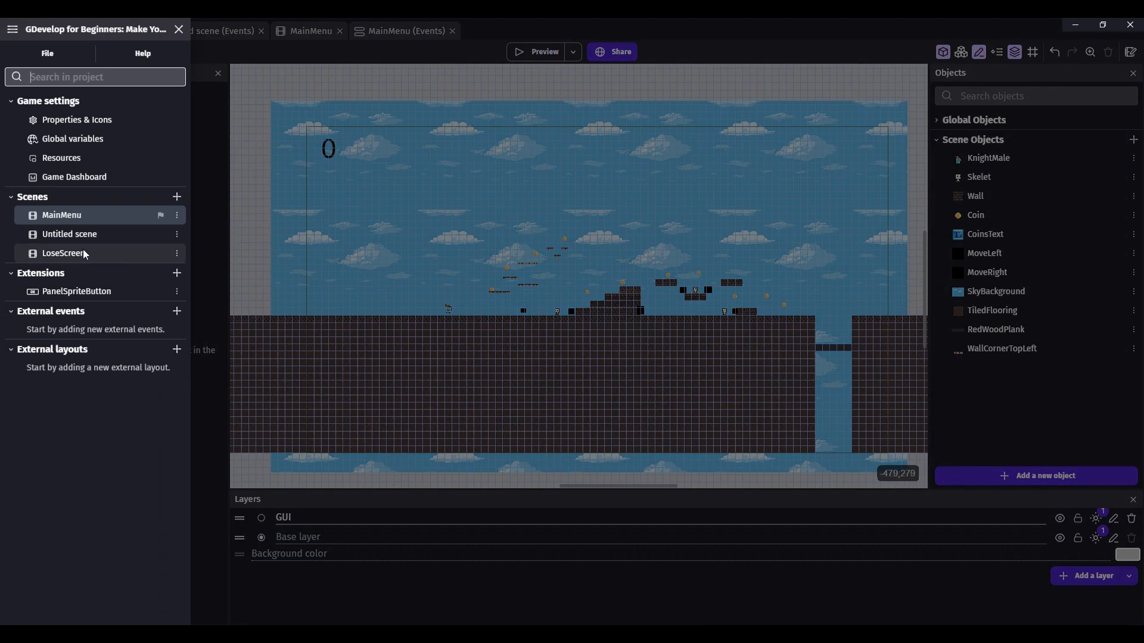
left_click(85, 255)
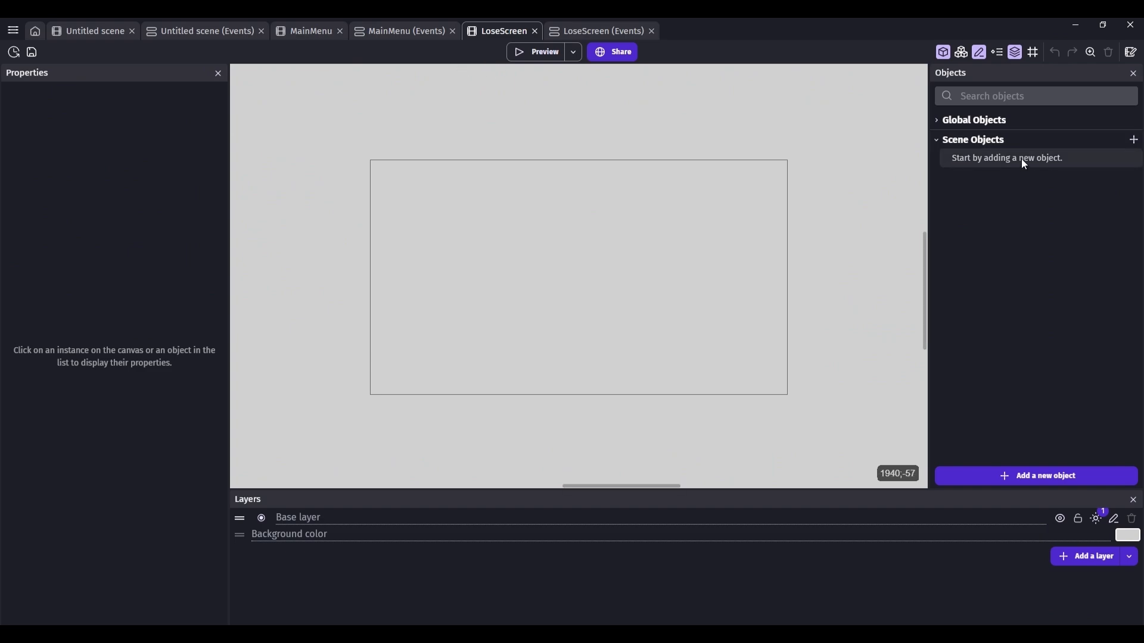
left_click(1019, 475)
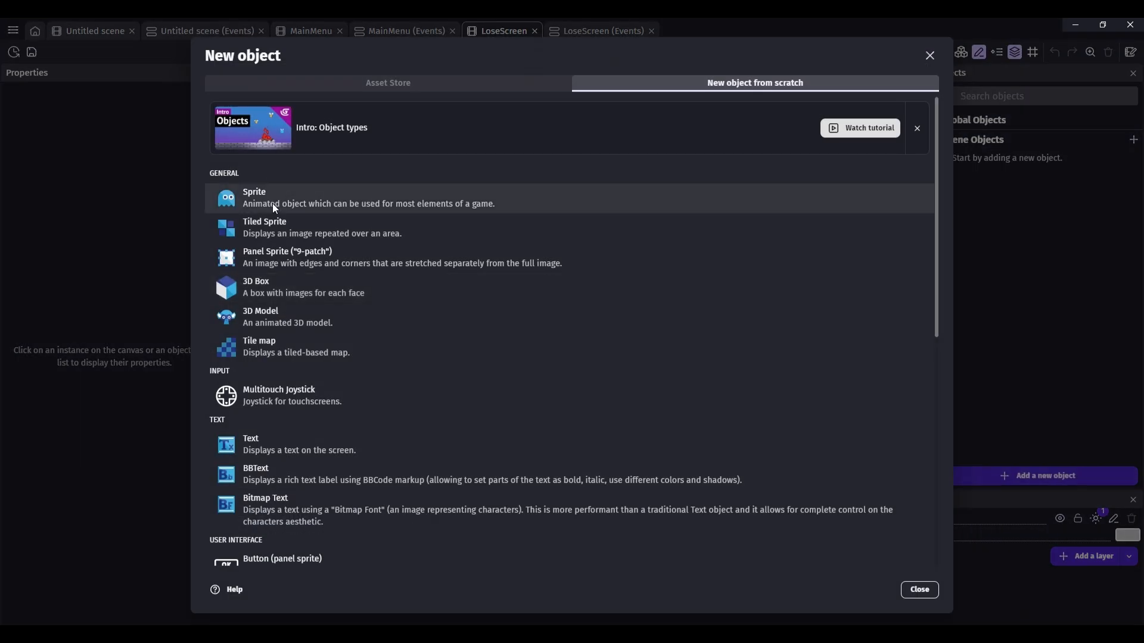
left_click(373, 82)
left_click(891, 587)
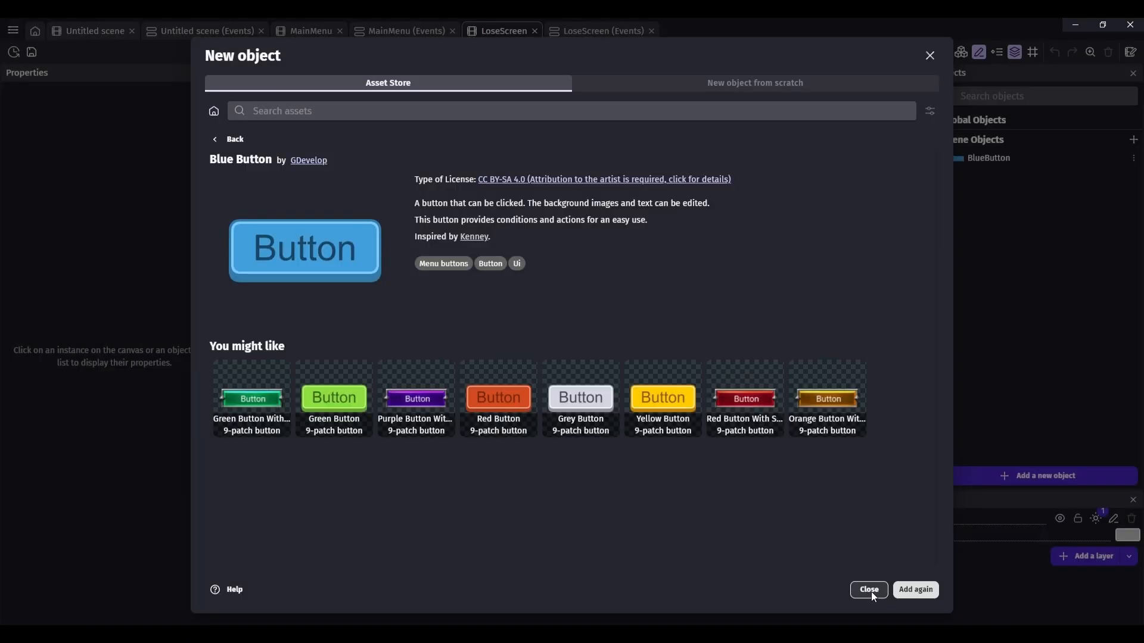
left_click(871, 591)
left_click_drag(982, 156, 531, 298)
- Label the LoseScreen button "Main menu", widen it to about 550, and place it in the lower middle of the frame
double_click(531, 299)
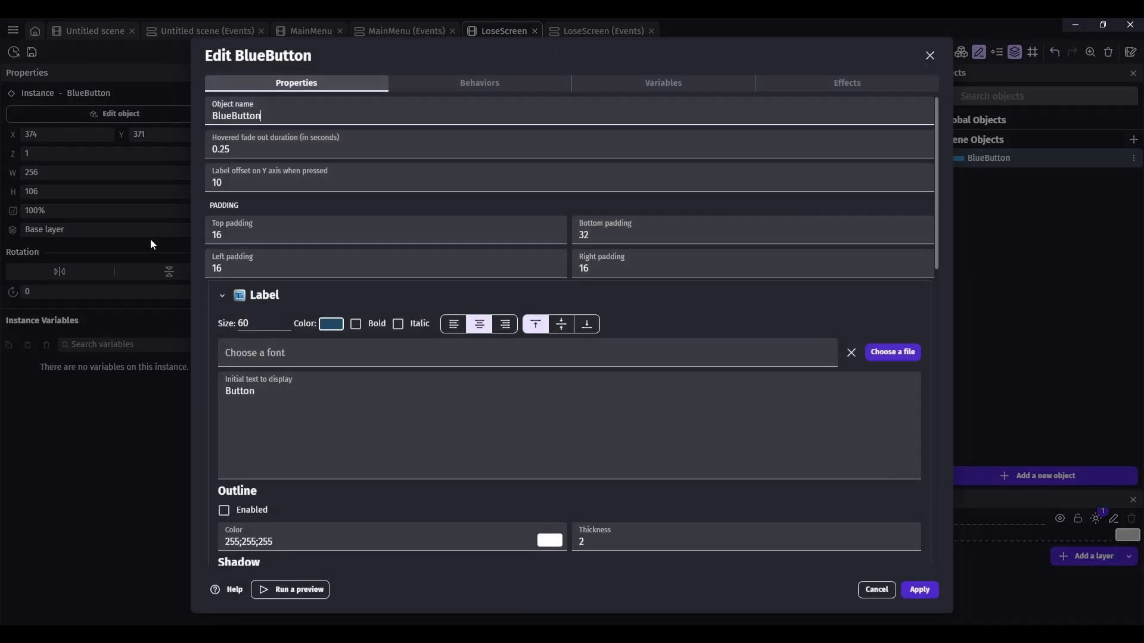
left_click_drag(274, 398, 174, 385)
type("M")
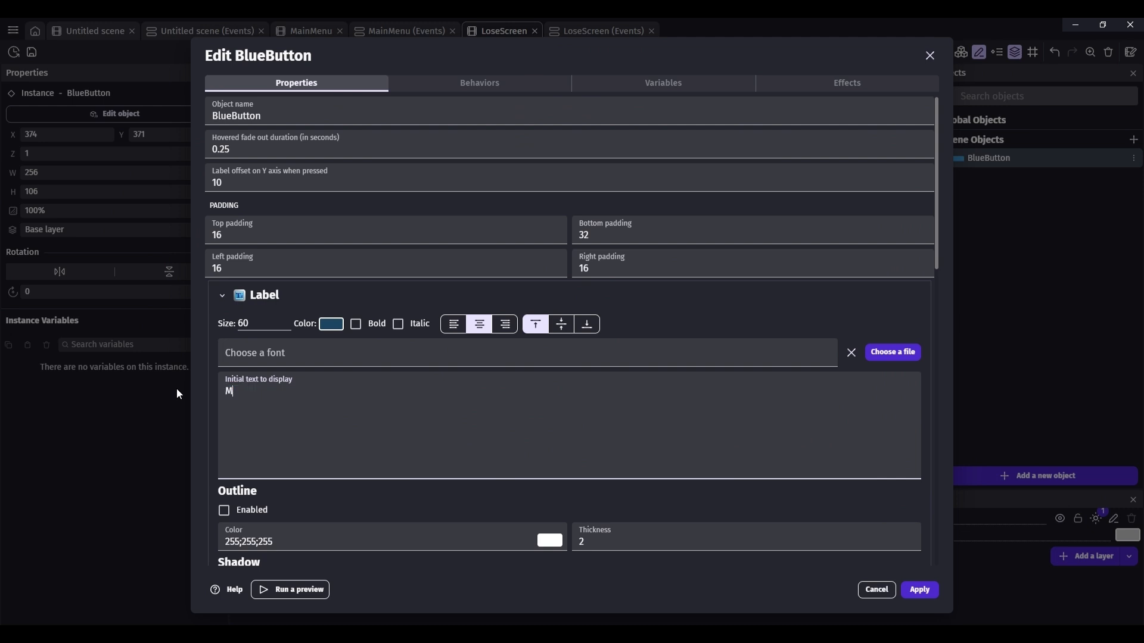
type("ain M")
key("BackSpace")
type("menu")
left_click(919, 589)
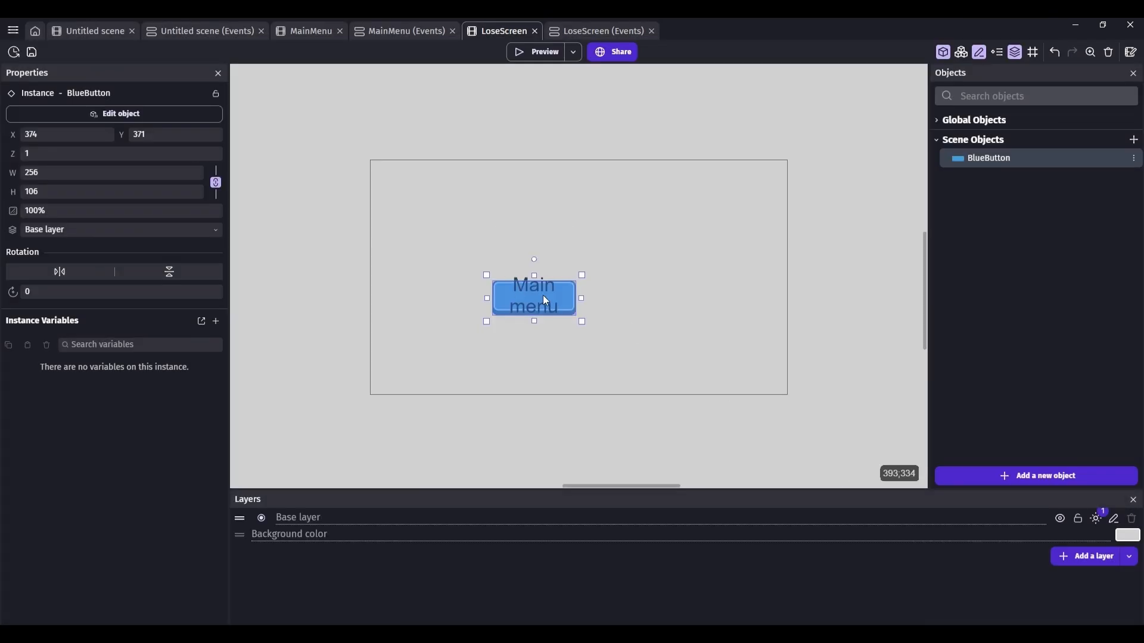
left_click_drag(625, 298, 619, 344)
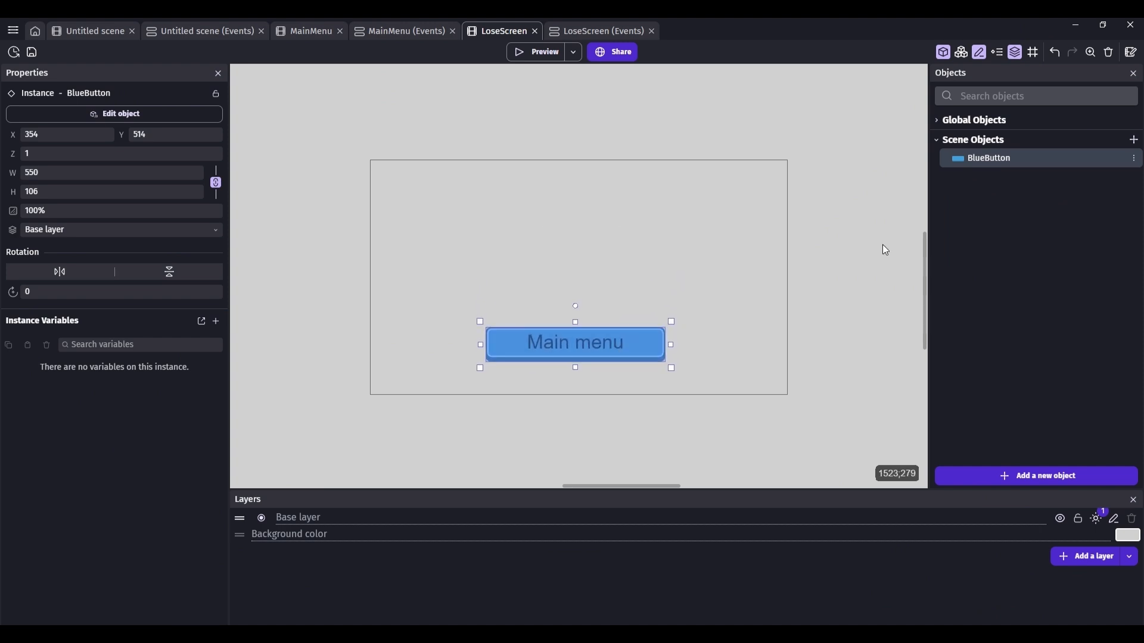
left_click(882, 246)
- Copy the BlueButton cursor event with its mouse button sub-event from the MainMenu events into the LoseScreen events
left_click(580, 31)
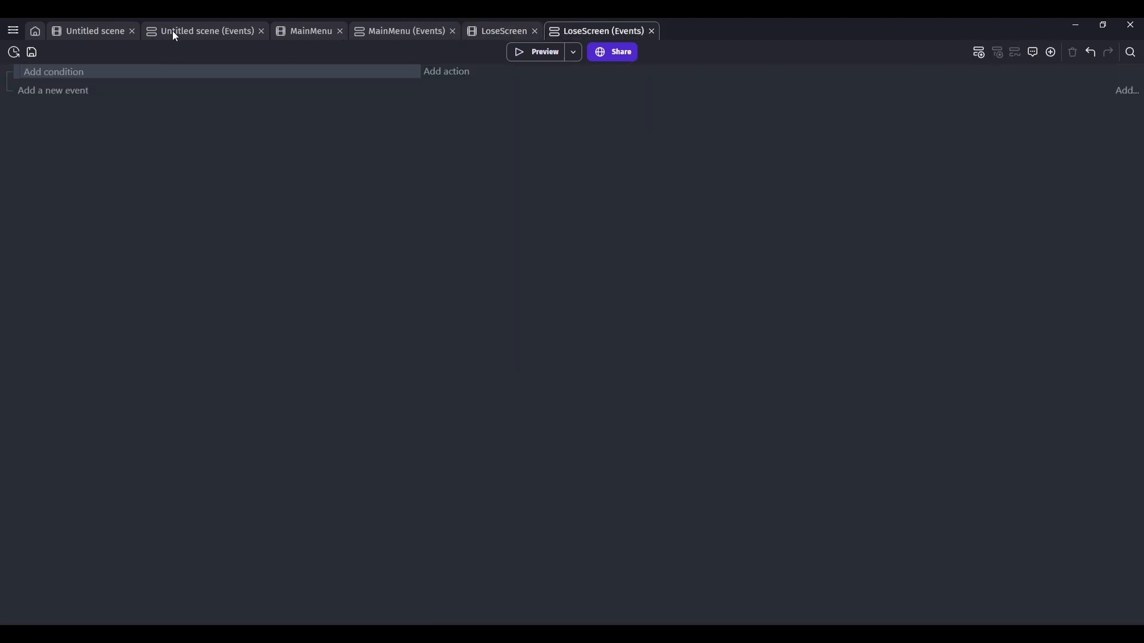
left_click(303, 31)
left_click(405, 29)
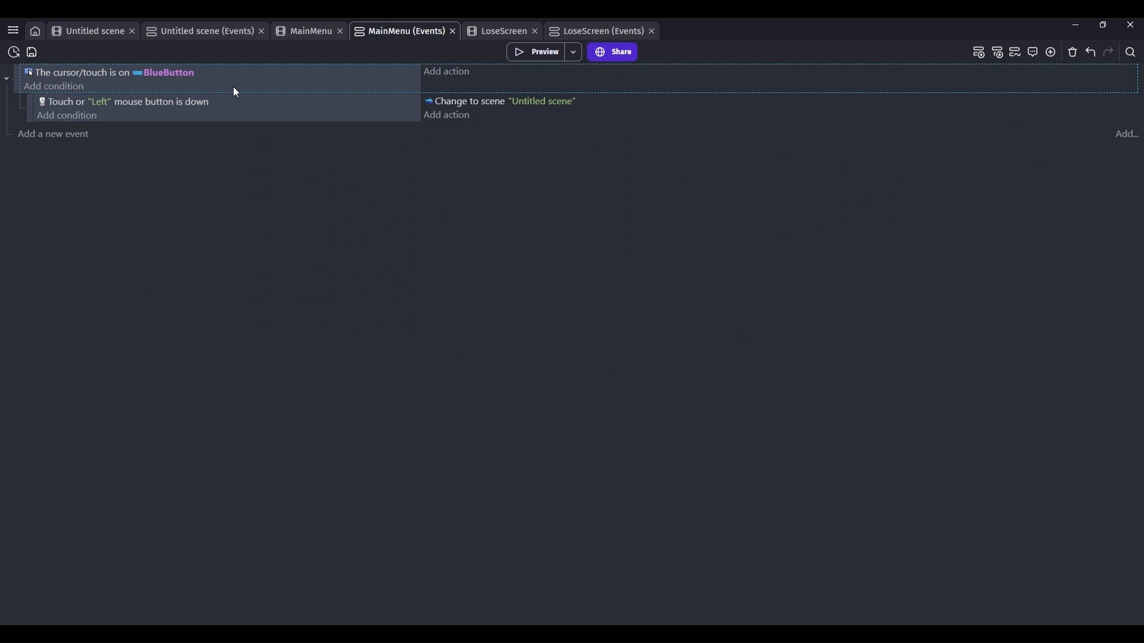
left_click(598, 31)
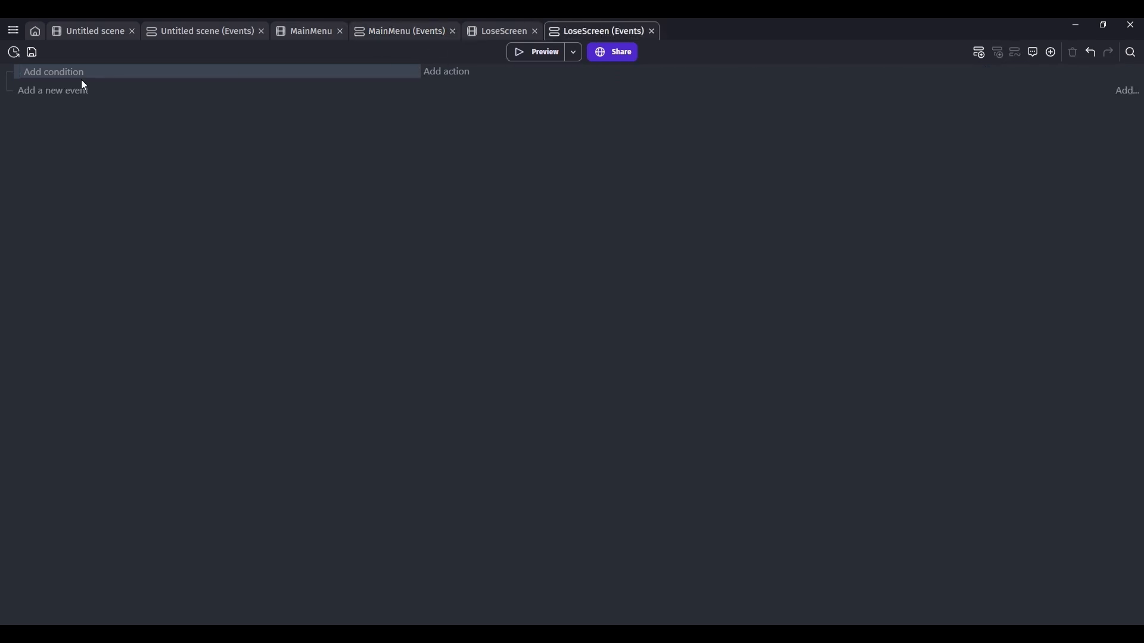
key("ctrl+v")
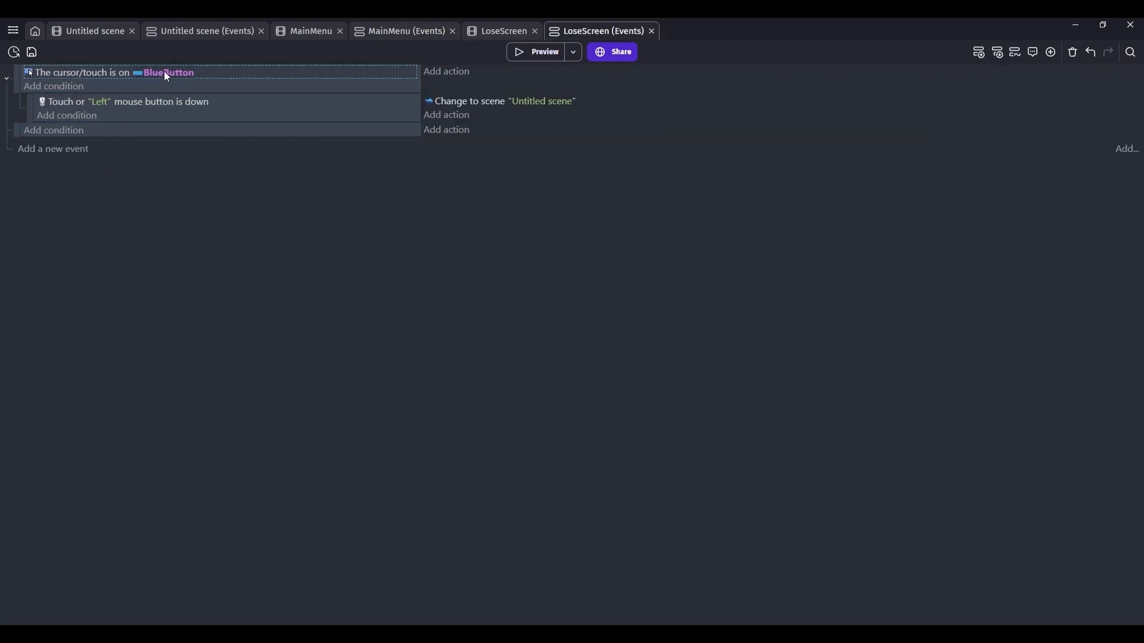
- Set the Change scene action of the pasted LoseScreen sub-event to MainMenu
left_click(541, 107)
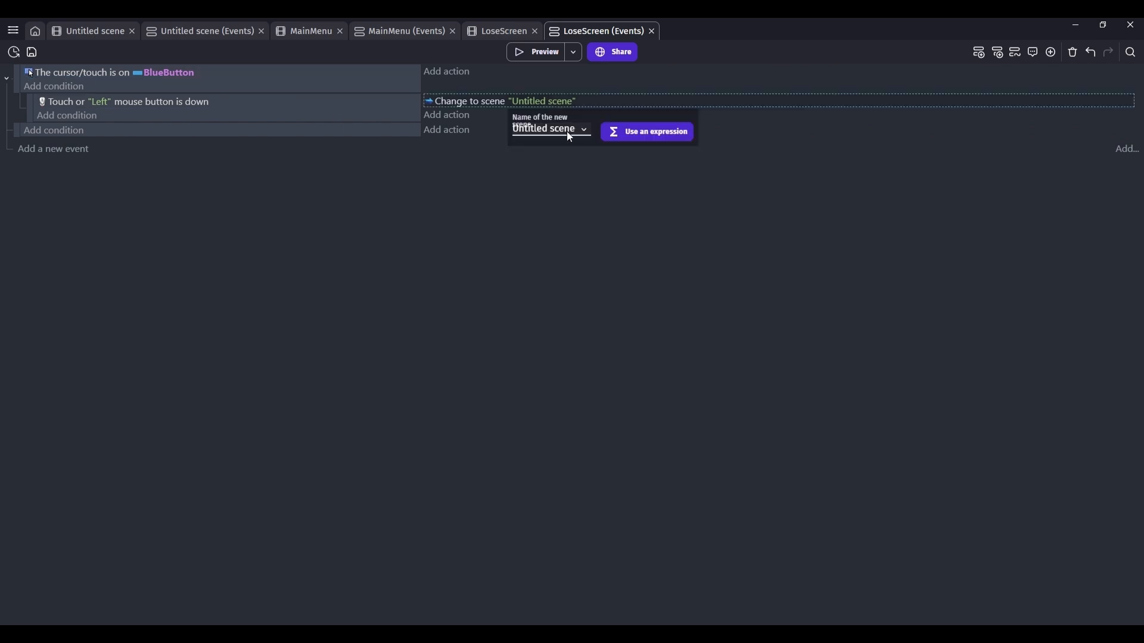
left_click(554, 128)
left_click(536, 143)
left_click(491, 285)
- Preview the lose screen and test that its Main menu button leads to the main menu
left_click(536, 53)
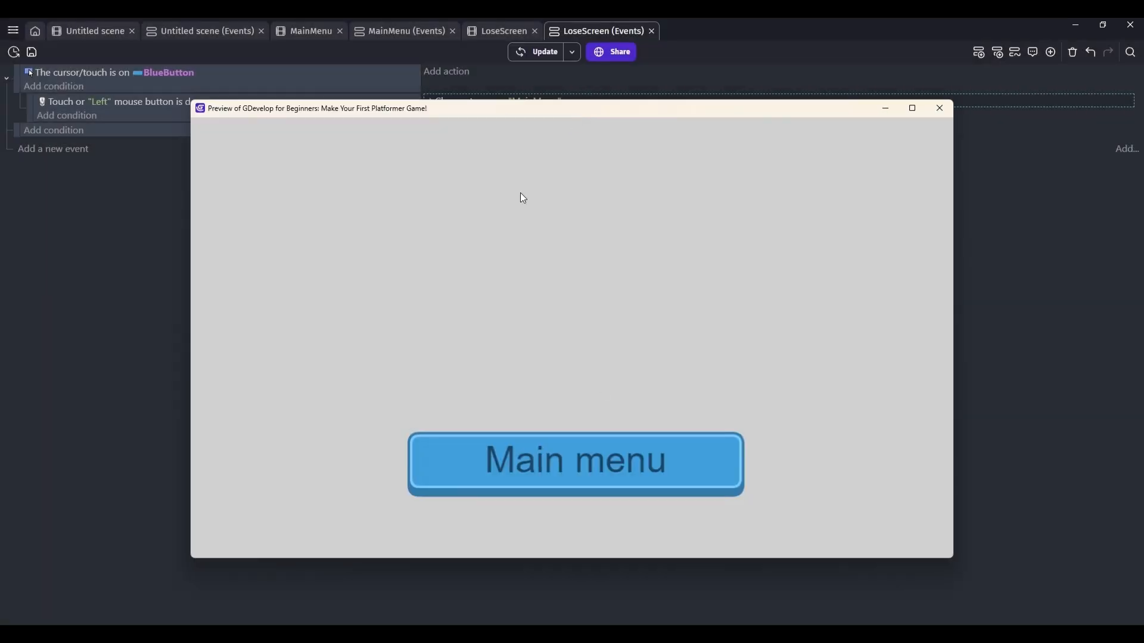
left_click(545, 458)
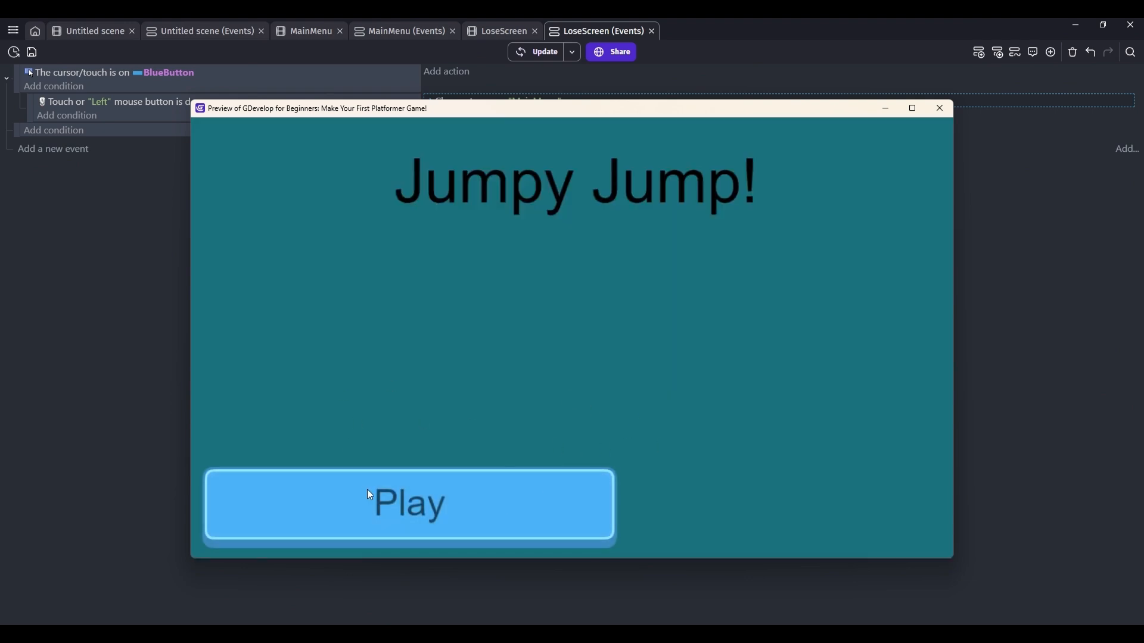
left_click(940, 107)
- Duplicate the BlueButton object in the LoseScreen scene and place the copy above the Main menu button
left_click(524, 35)
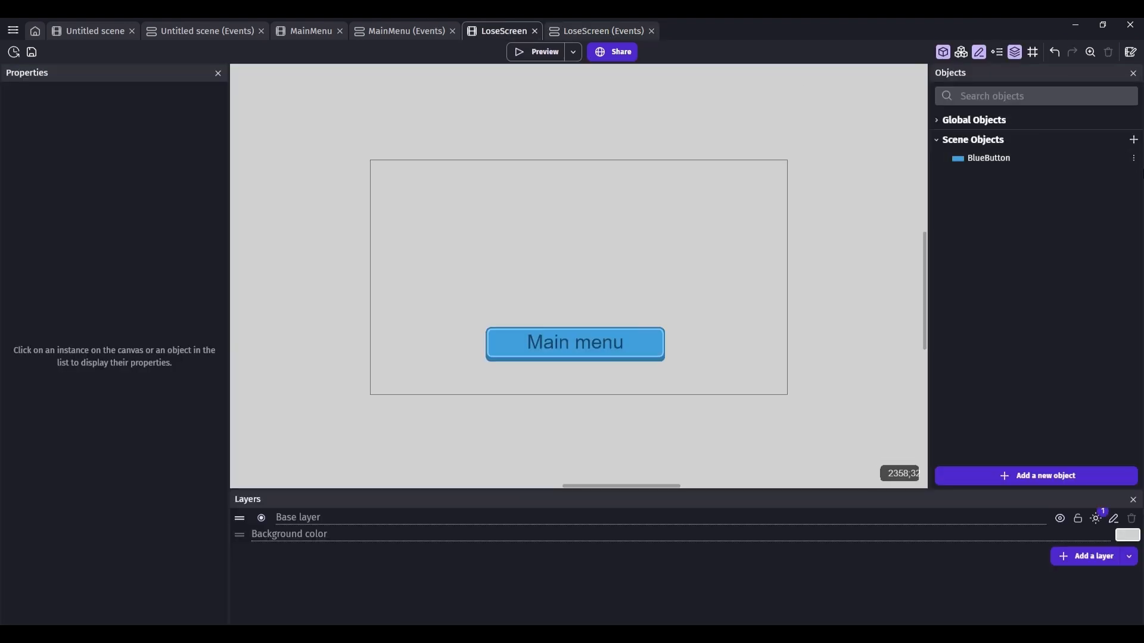
left_click(983, 157)
left_click(1133, 158)
left_click(1034, 216)
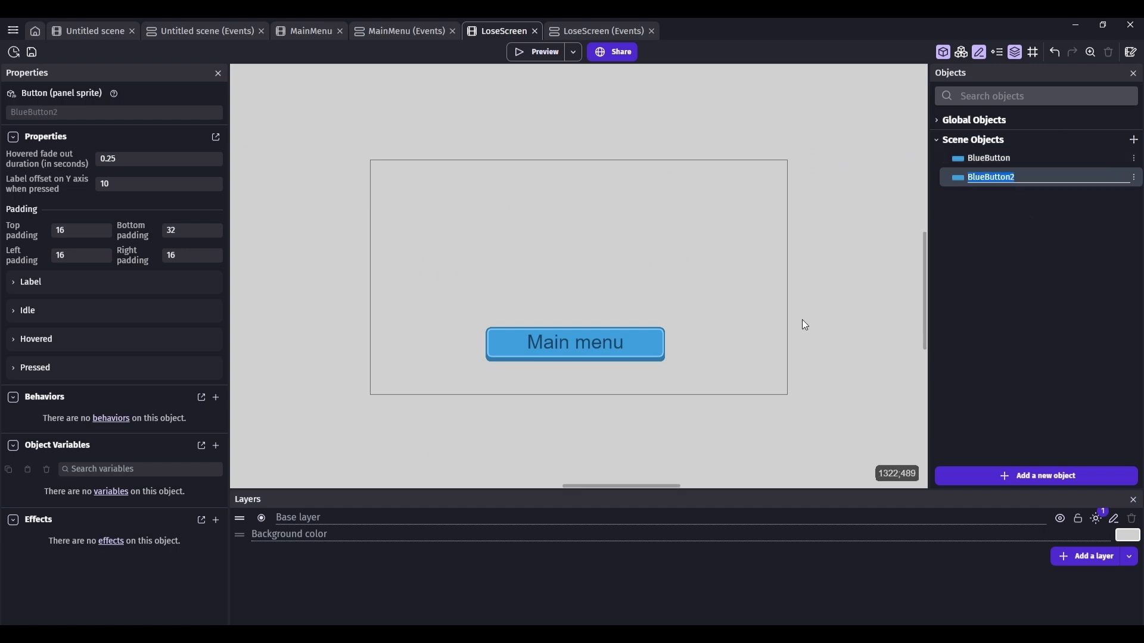
left_click_drag(989, 176, 573, 280)
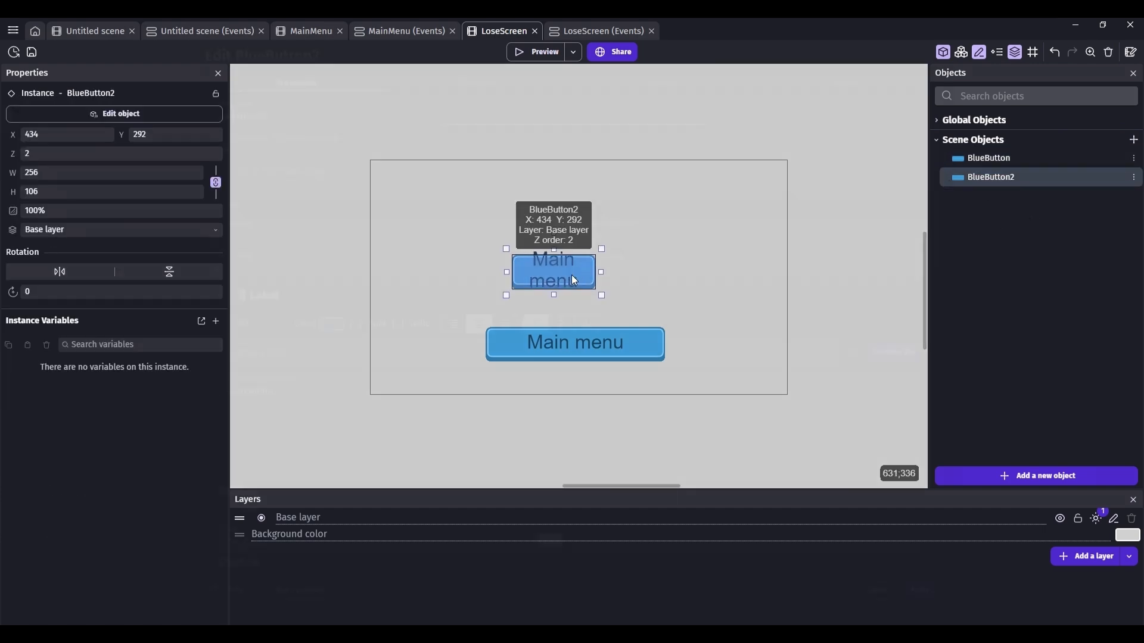
- Label the BlueButton2 button "Restart", widen it to about 571, and position it just above the Main menu button
double_click(573, 280)
left_click_drag(268, 392, 200, 389)
type("Rest")
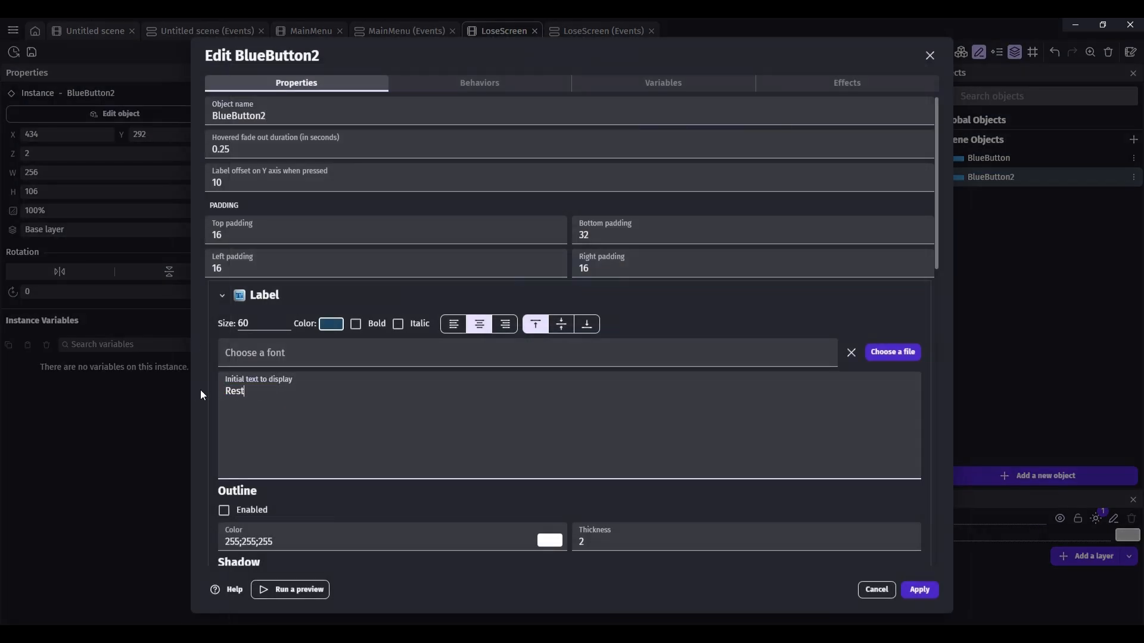
type("art")
left_click(916, 589)
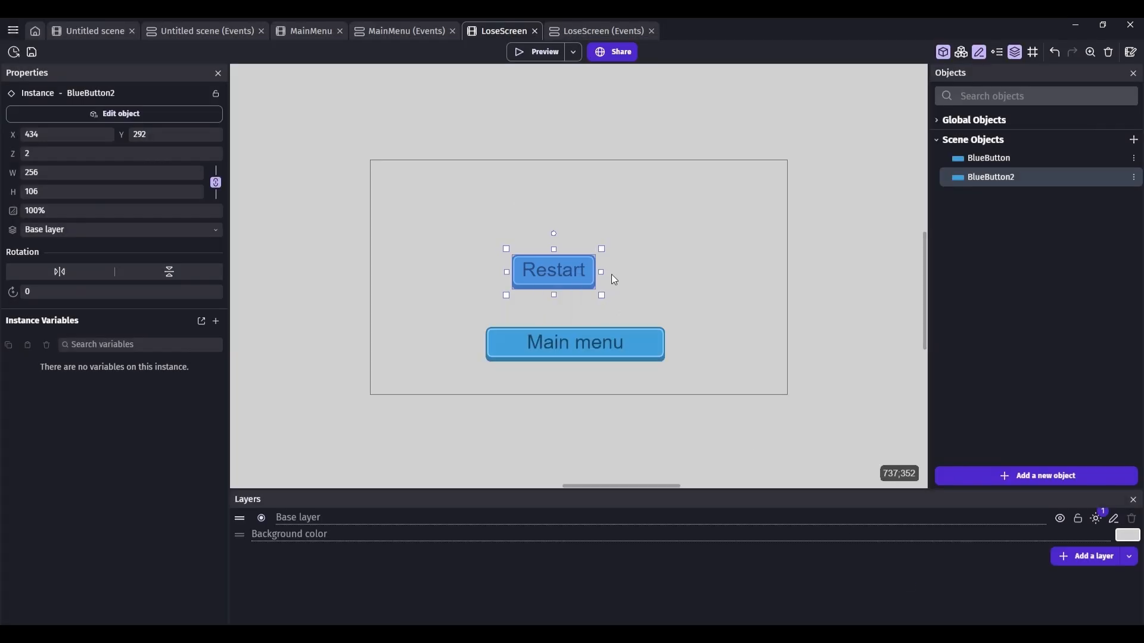
left_click_drag(601, 272, 572, 307)
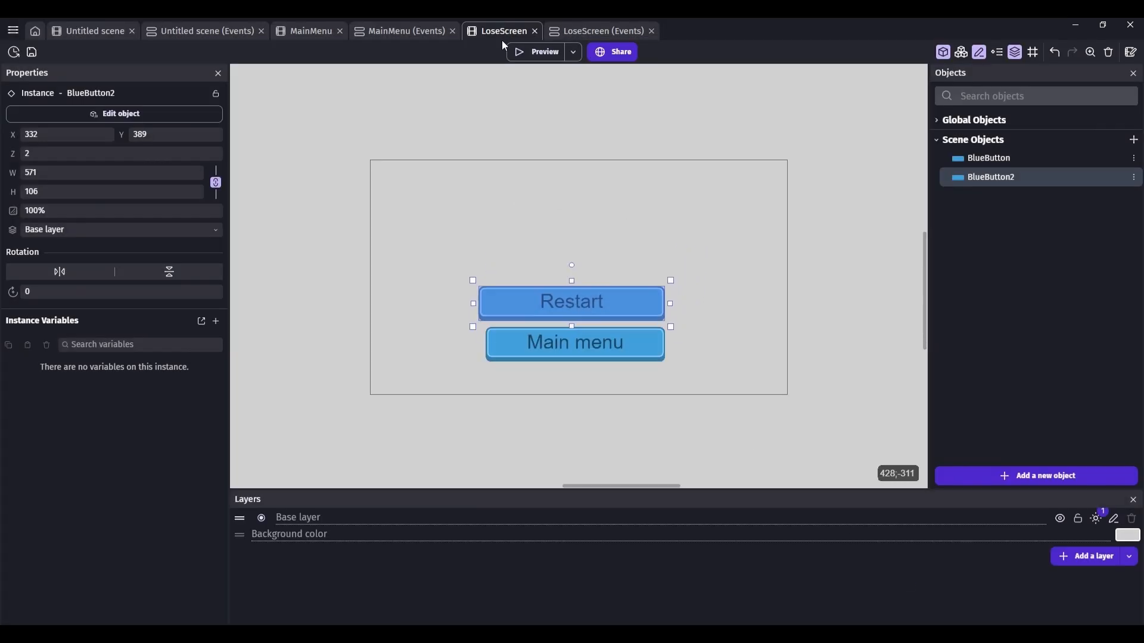
- Duplicate the button event in the LoseScreen events and set the copy's cursor condition to BlueButton2
left_click(593, 31)
left_click(200, 87)
key("ctrl+c")
key("ctrl+v")
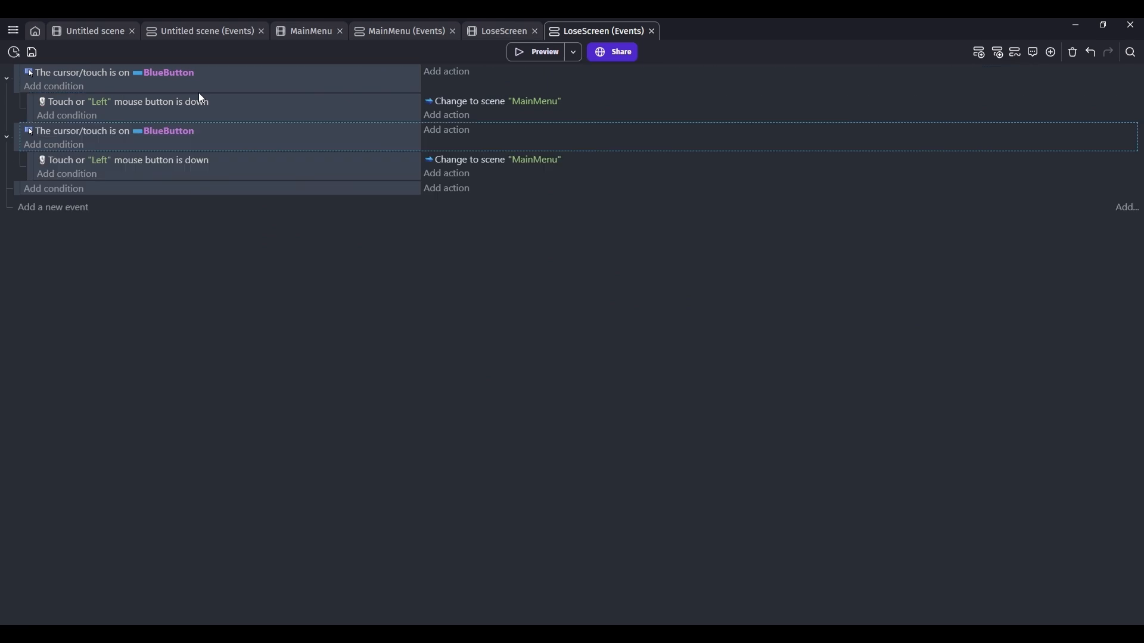
left_click(185, 130)
left_click(199, 195)
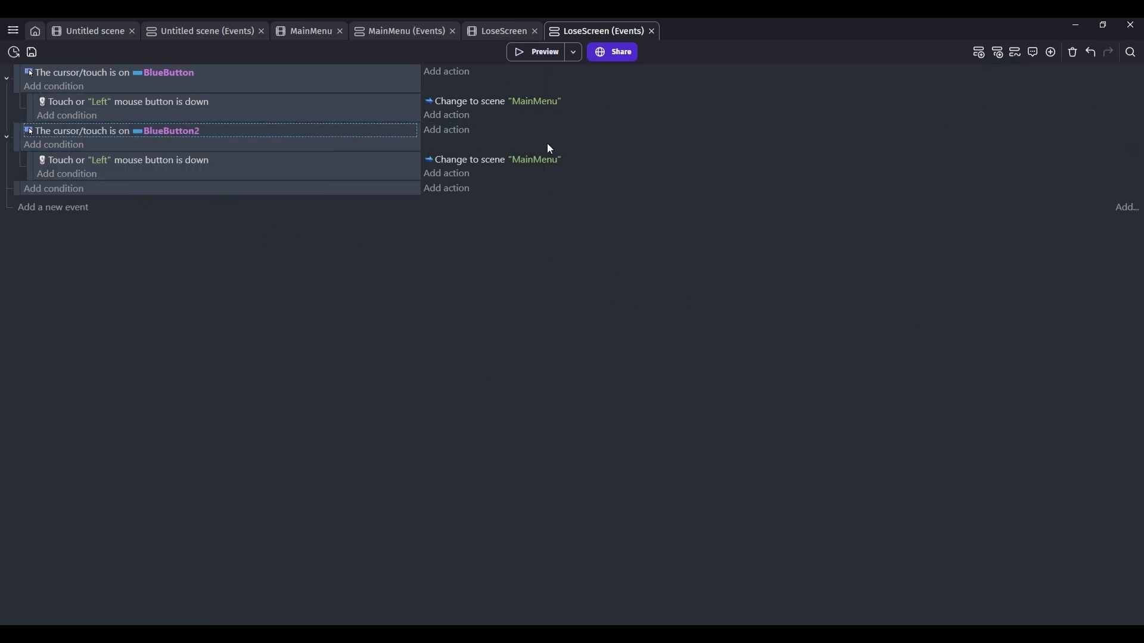
- Make the BlueButton2 event change to the scene "Untitled scene" and preview the lose screen to test its Restart button
left_click(539, 159)
left_click(548, 214)
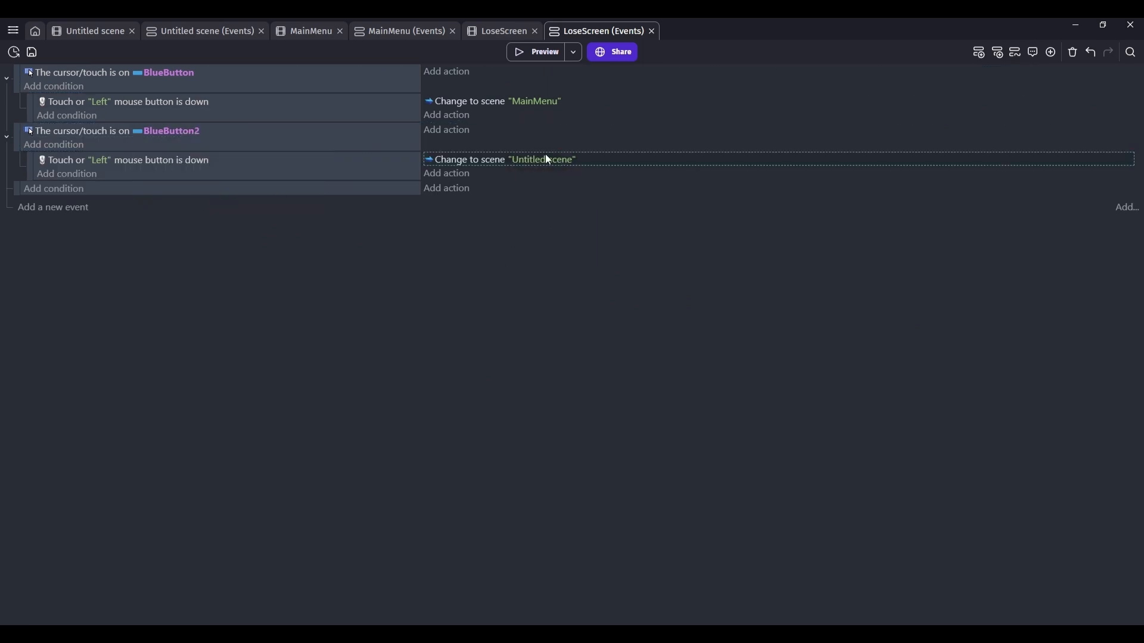
left_click(545, 58)
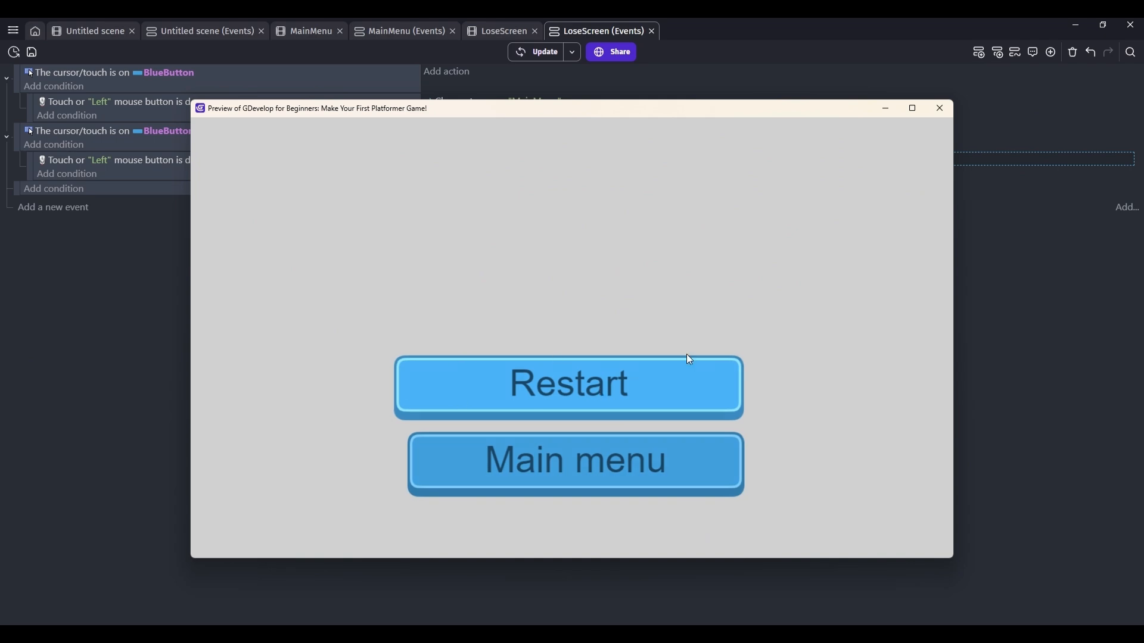
left_click(549, 399)
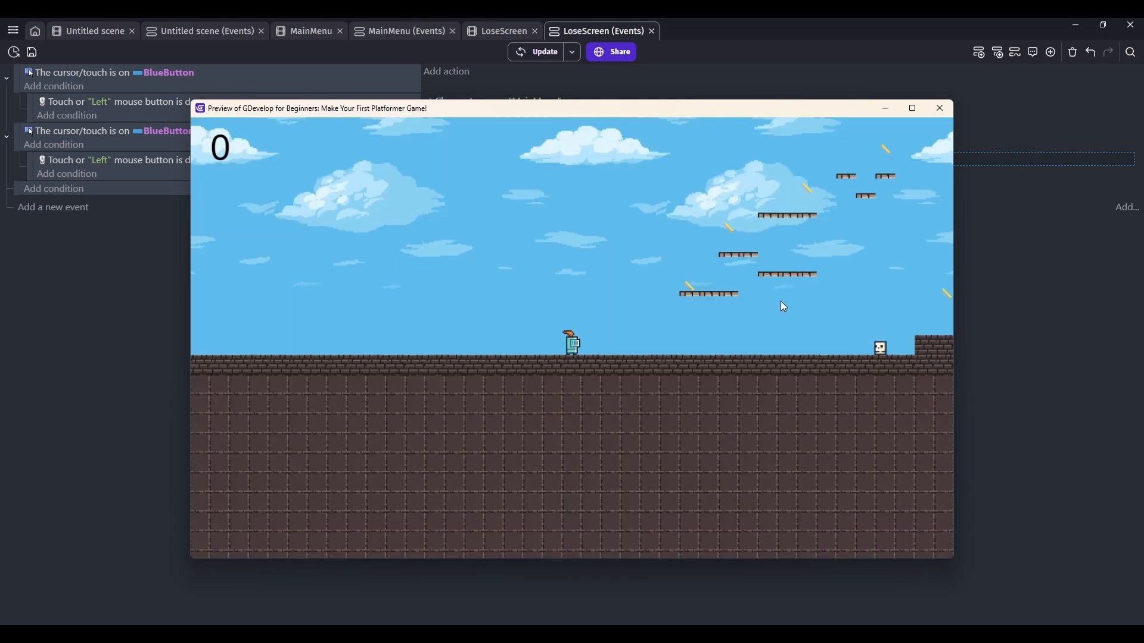
left_click(940, 108)
- Preview the lose screen again and test its Main menu button through to the game
left_click(559, 54)
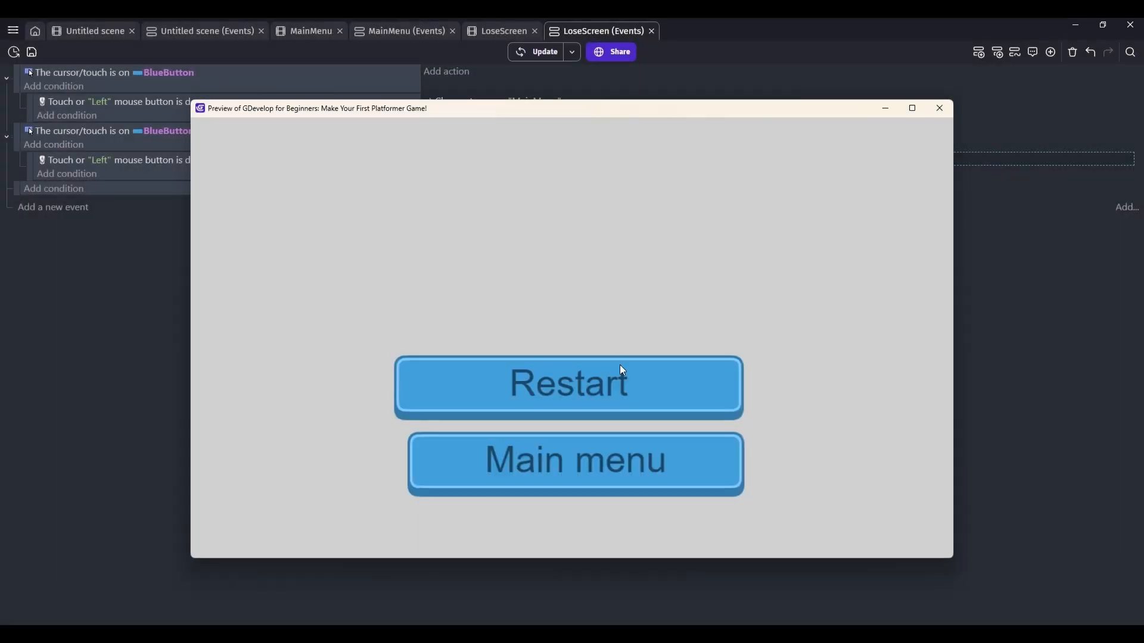
left_click(581, 465)
left_click(486, 521)
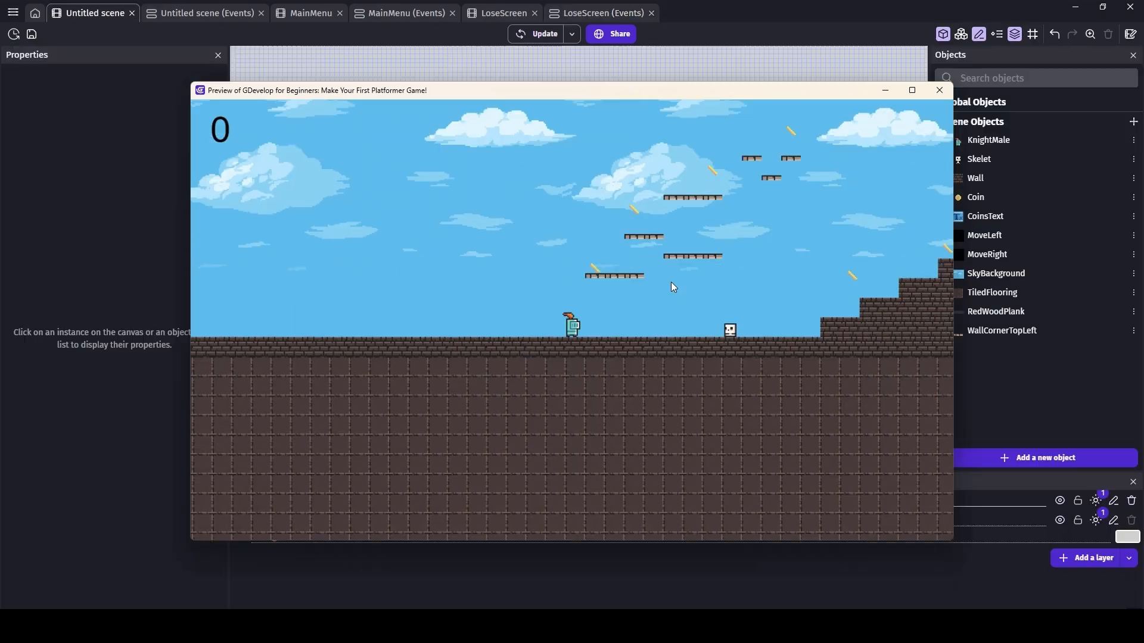
- Play through the level in the preview, jumping across the platforms, collecting coins and avoiding the skeletons
key("space")
key("Right")
key("space")
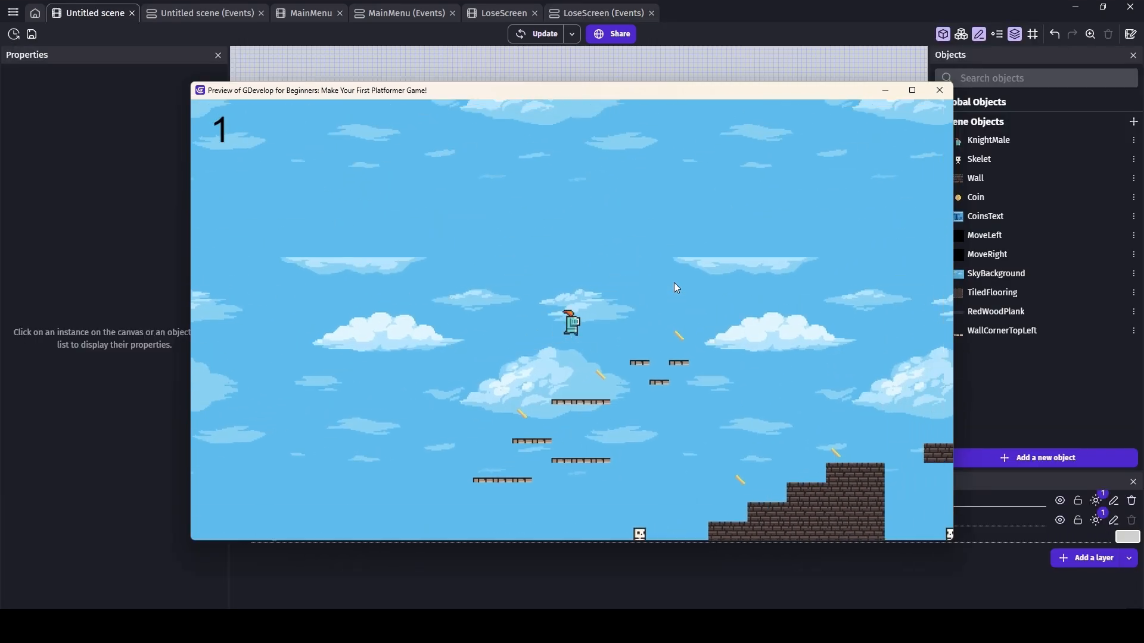
key("space")
key("Right")
key("space")
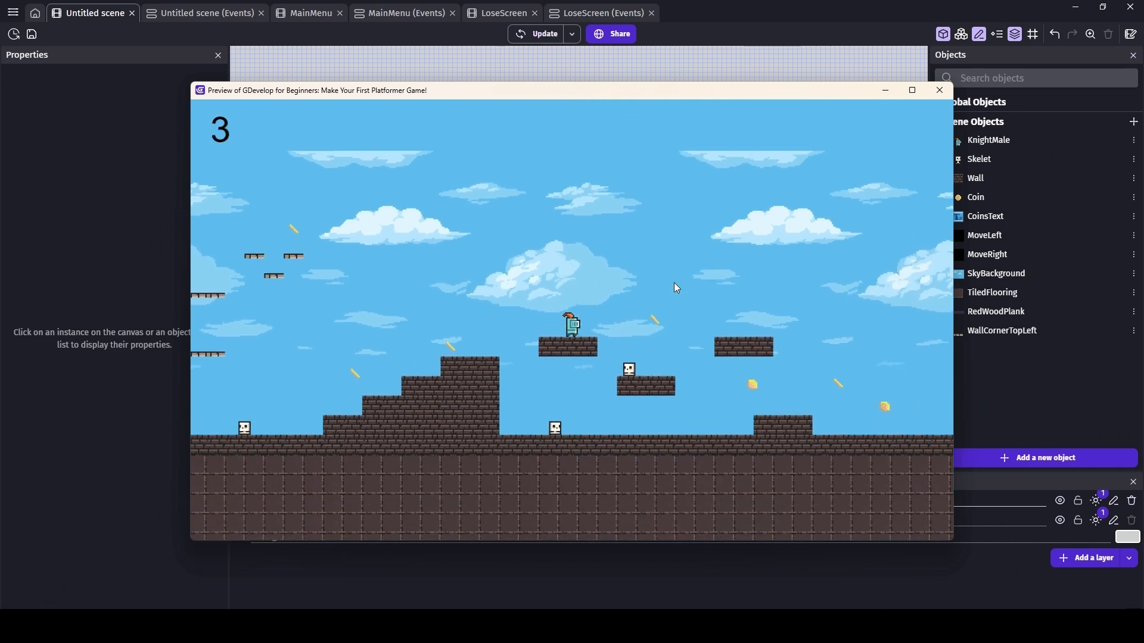
key("space")
key("Left")
key("space")
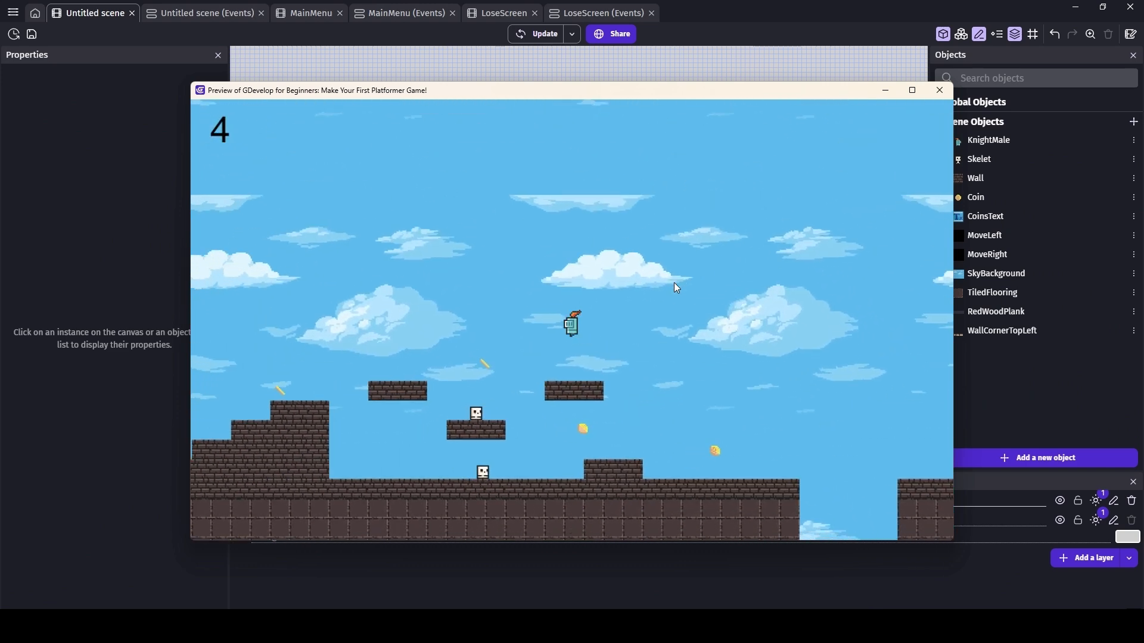
key("Left")
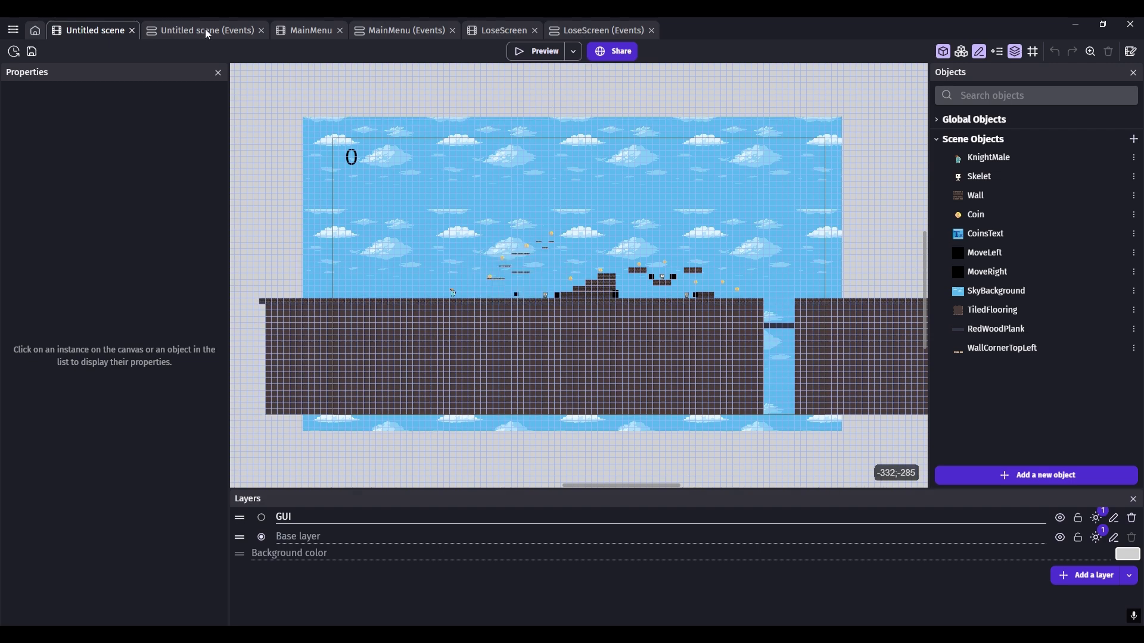
- Add an event at the end of the Untitled scene events and copy the Skelet and MoveRight collision condition into it
left_click(207, 35)
left_click(53, 535)
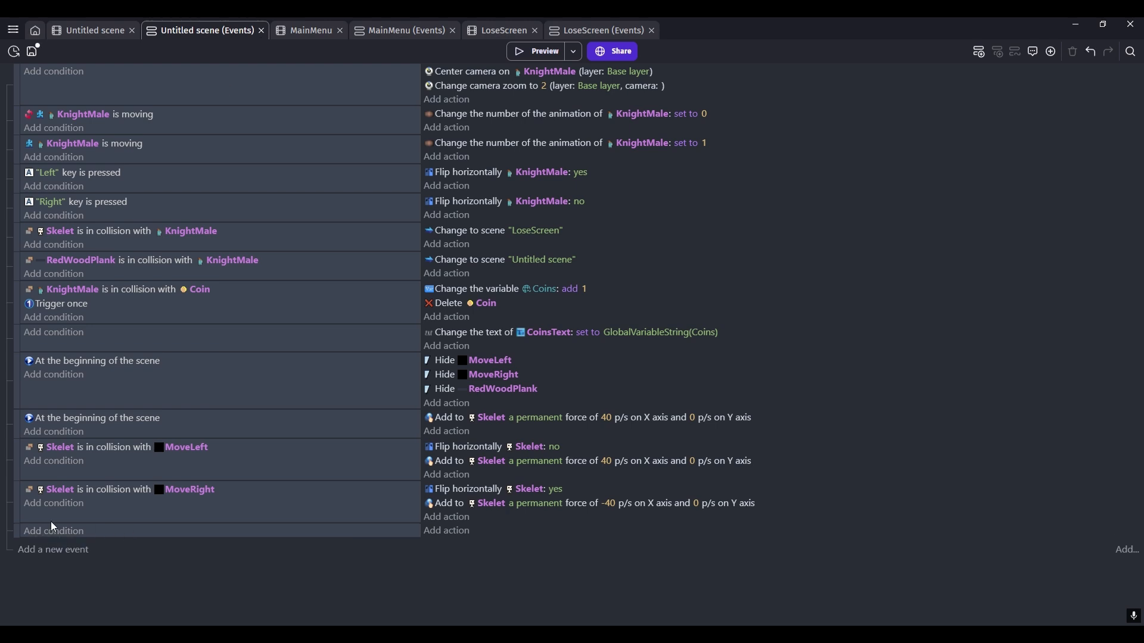
left_click(113, 491)
key("ctrl+c")
left_click(103, 534)
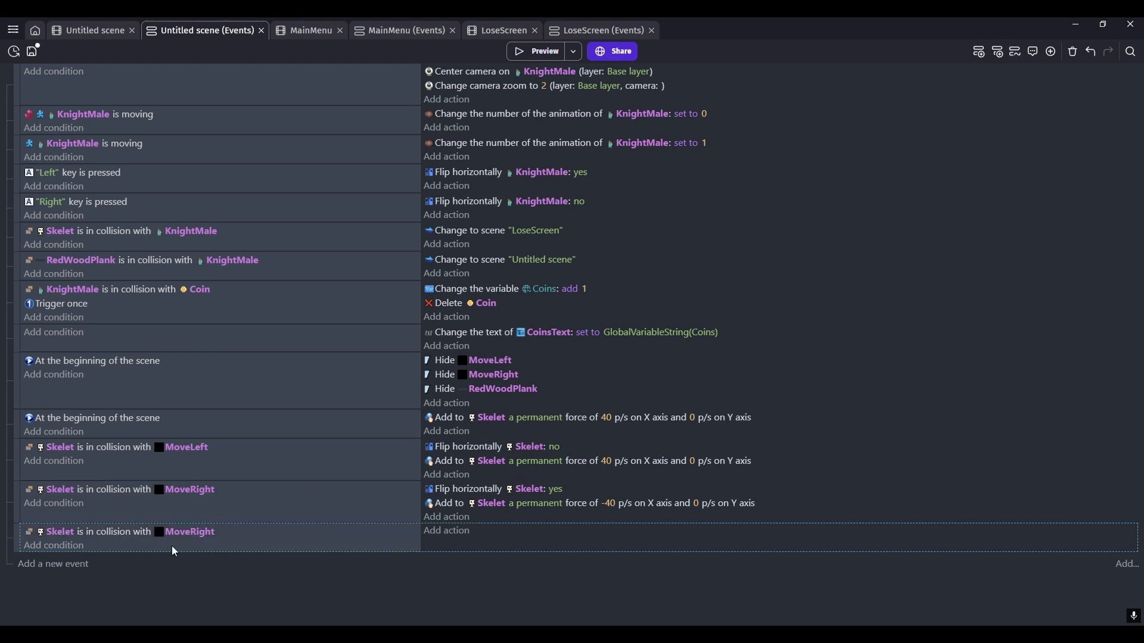
- Set the second object of the copied Skelet collision condition to KnightMale
left_click(52, 532)
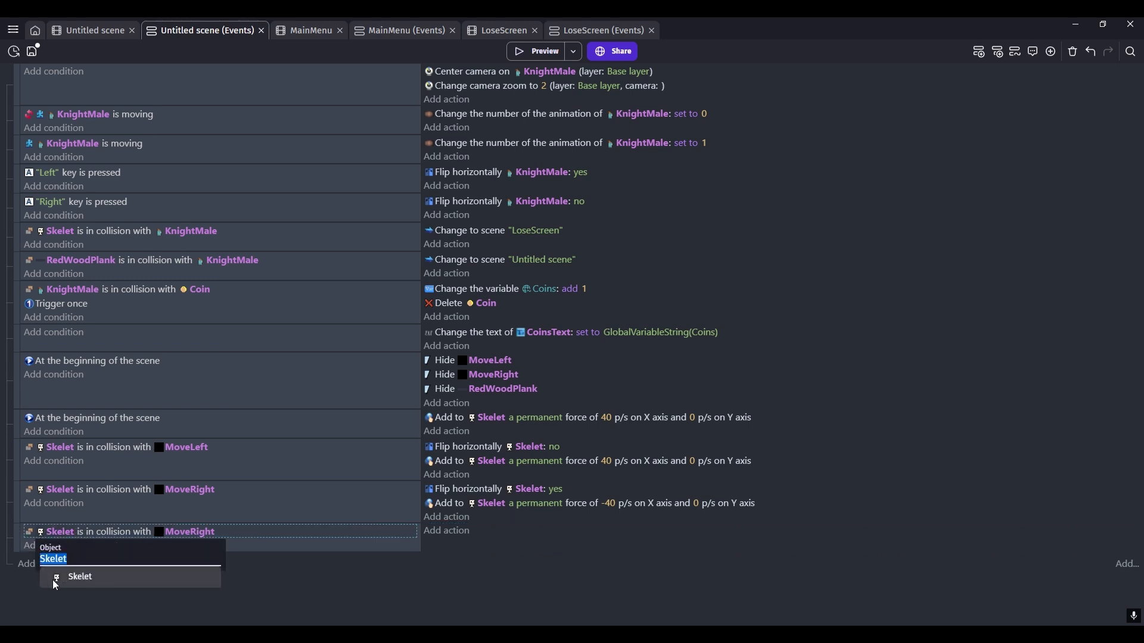
left_click(79, 604)
left_click(185, 532)
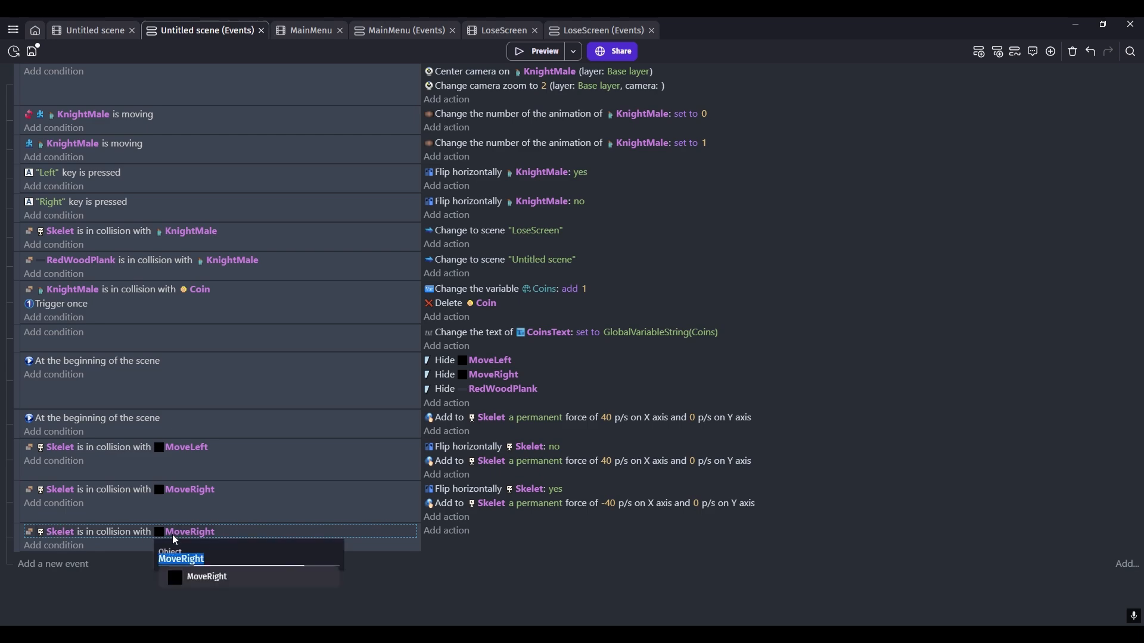
key("BackSpace")
left_click(214, 335)
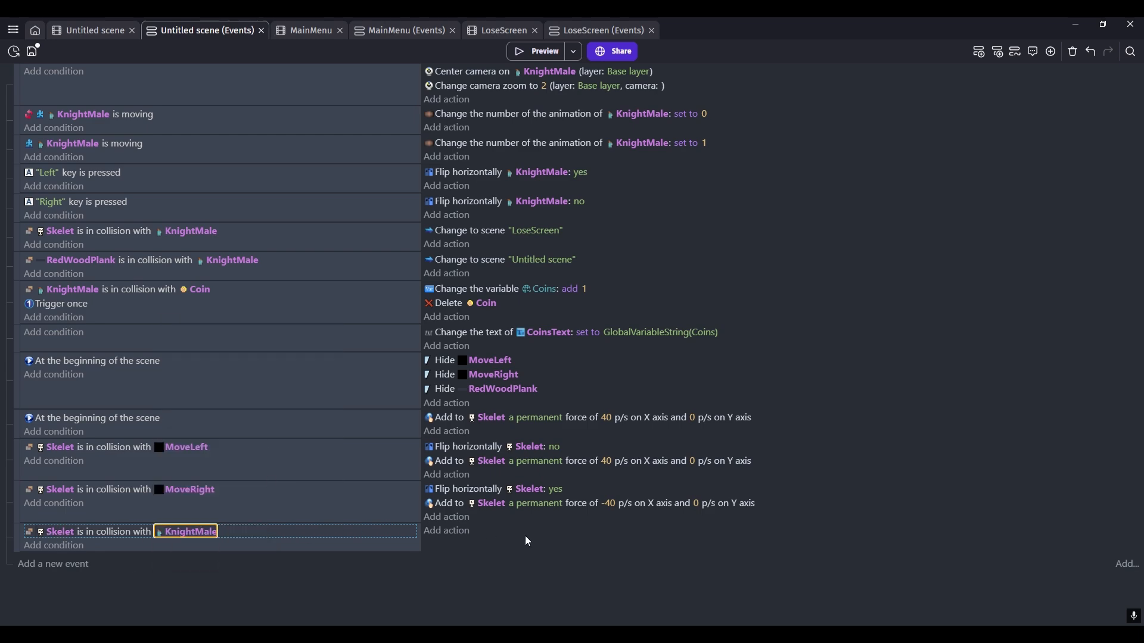
- Add a Play a sound action to the Skelet and KnightMale collision event and start creating its sound with Jfxr
left_click(447, 533)
type("play")
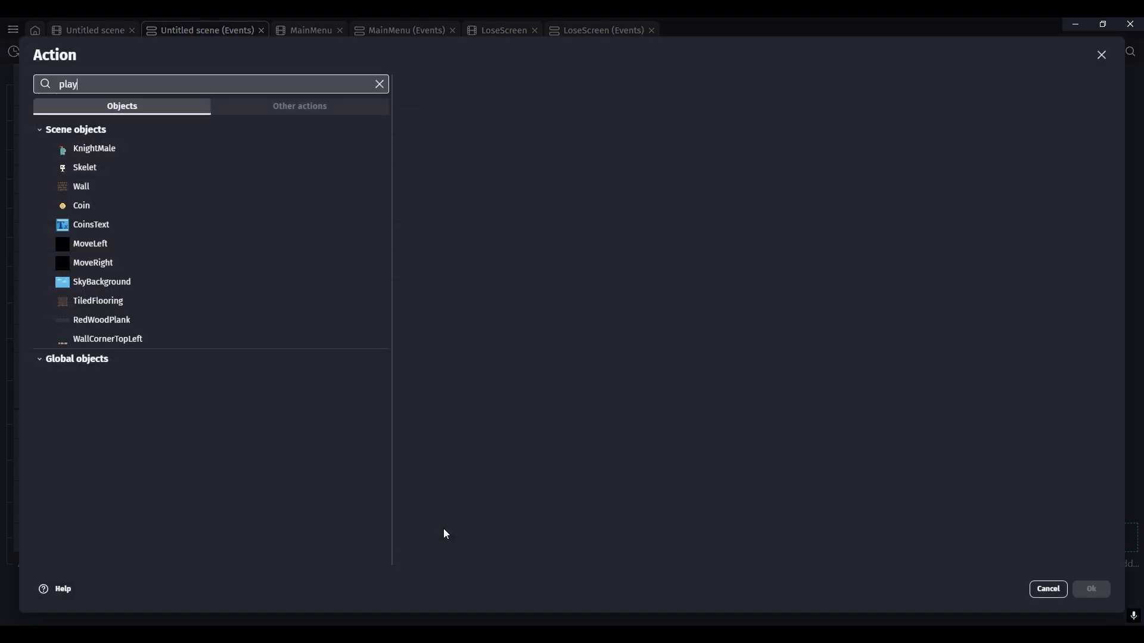
left_click(97, 177)
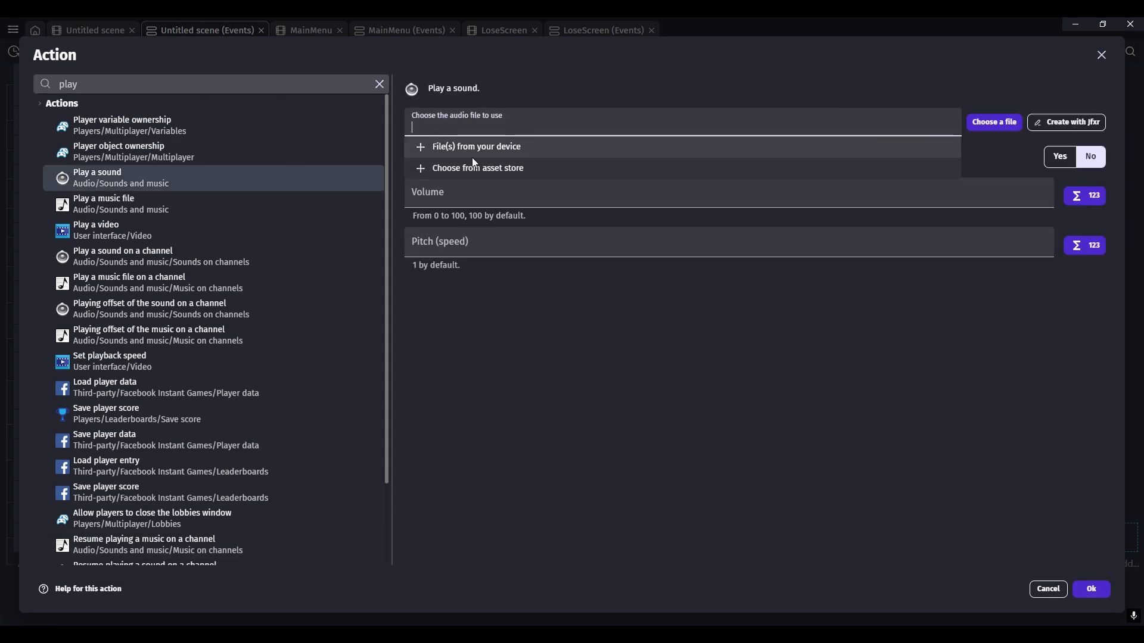
left_click(536, 326)
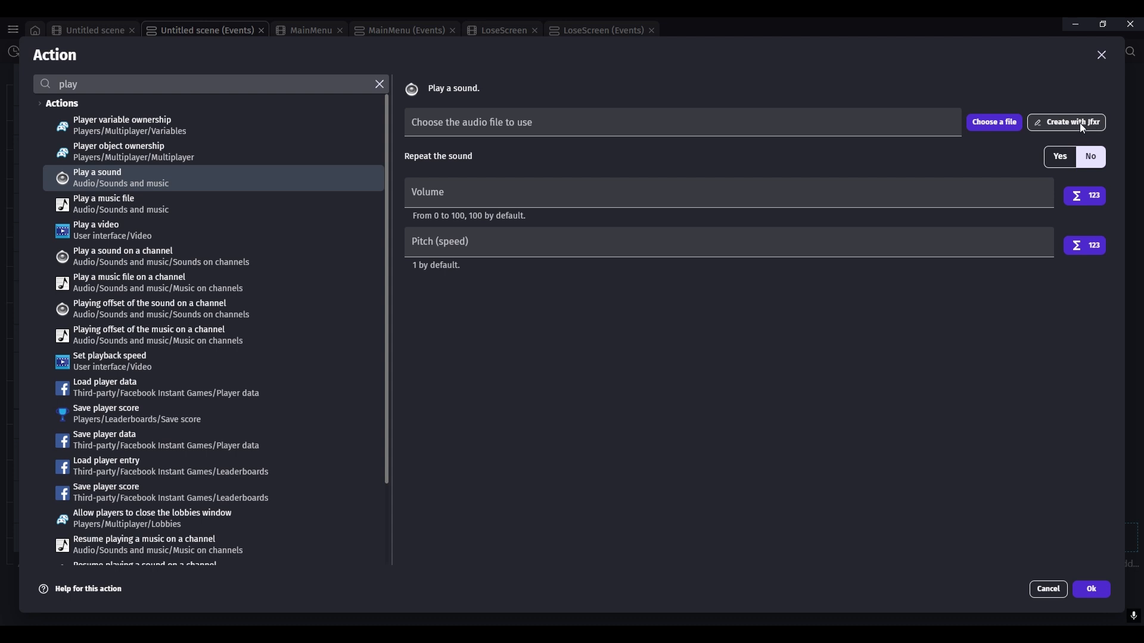
left_click(1080, 122)
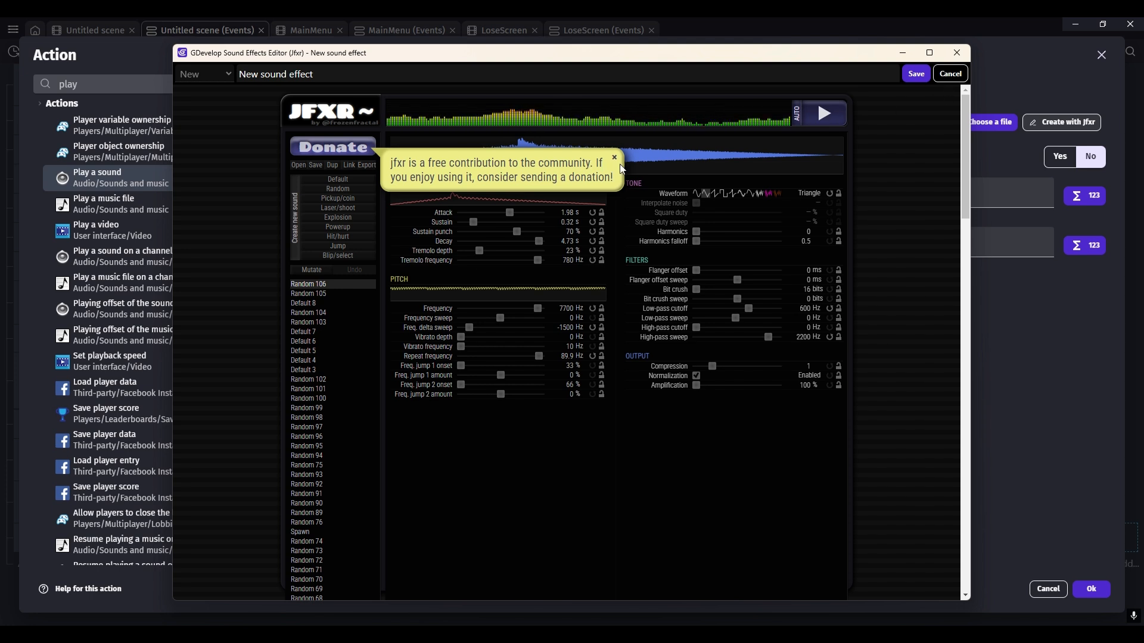
left_click(614, 158)
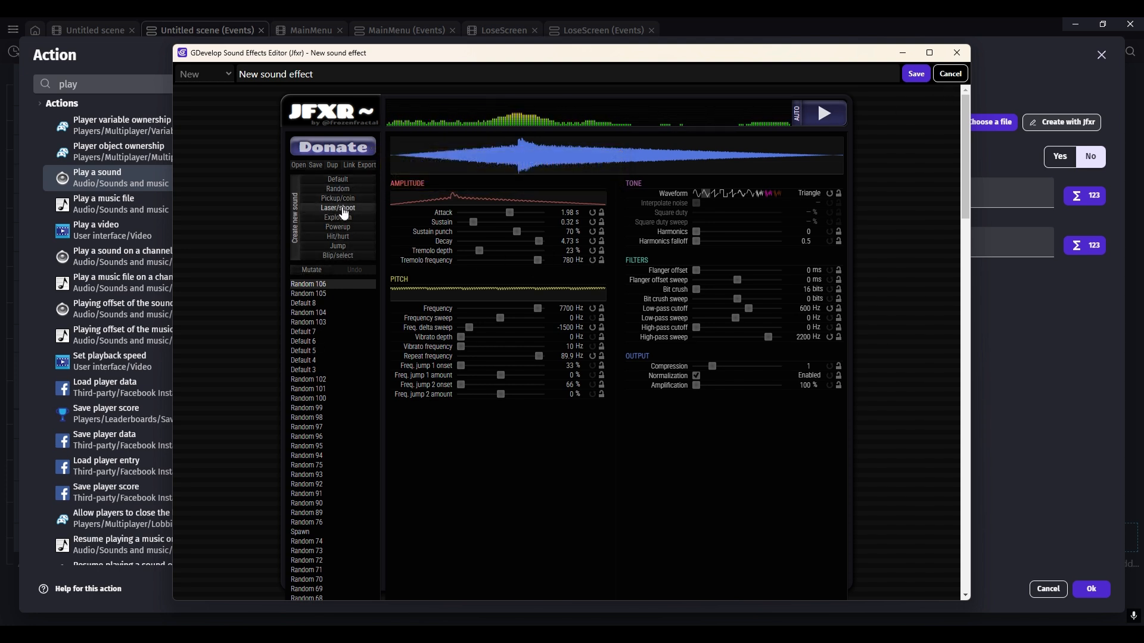
- Generate several Hit/hurt sounds, set the last one's attack to about 0.41 s, and save it as "New sound effect"
left_click(357, 238)
left_click(344, 239)
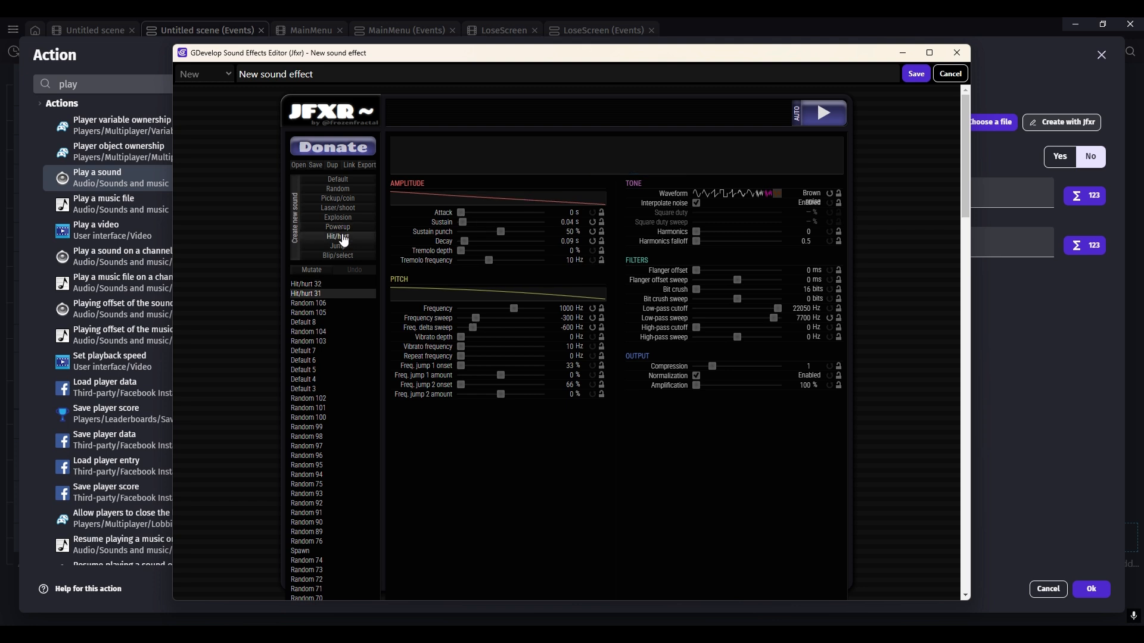
left_click(344, 239)
left_click(342, 240)
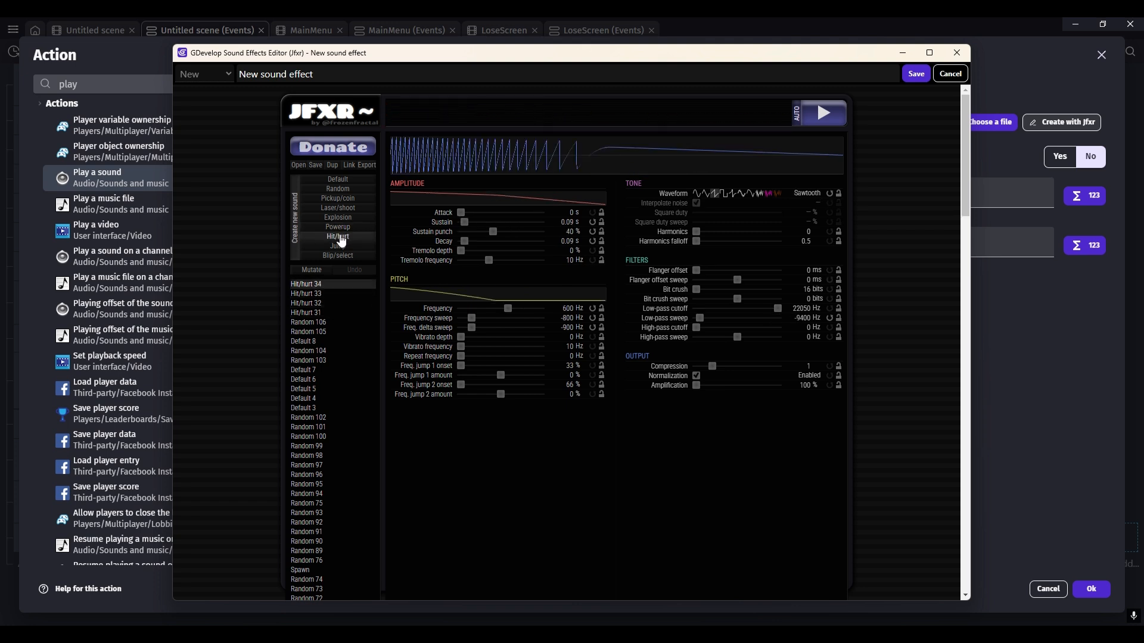
left_click(341, 240)
left_click(340, 240)
left_click(339, 240)
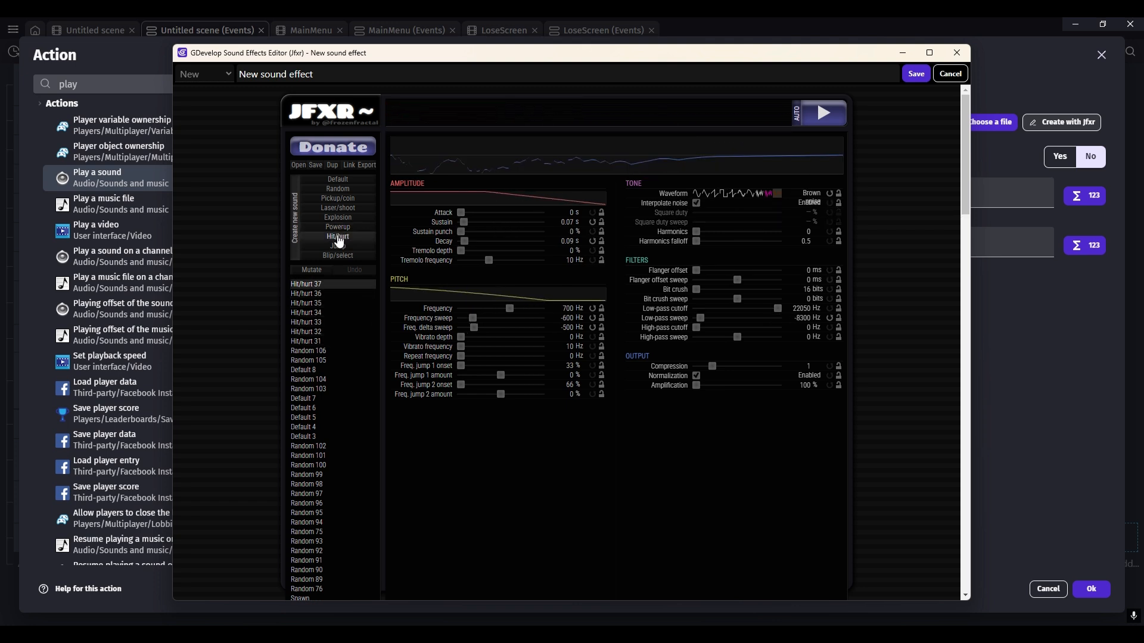
left_click_drag(462, 217, 477, 215)
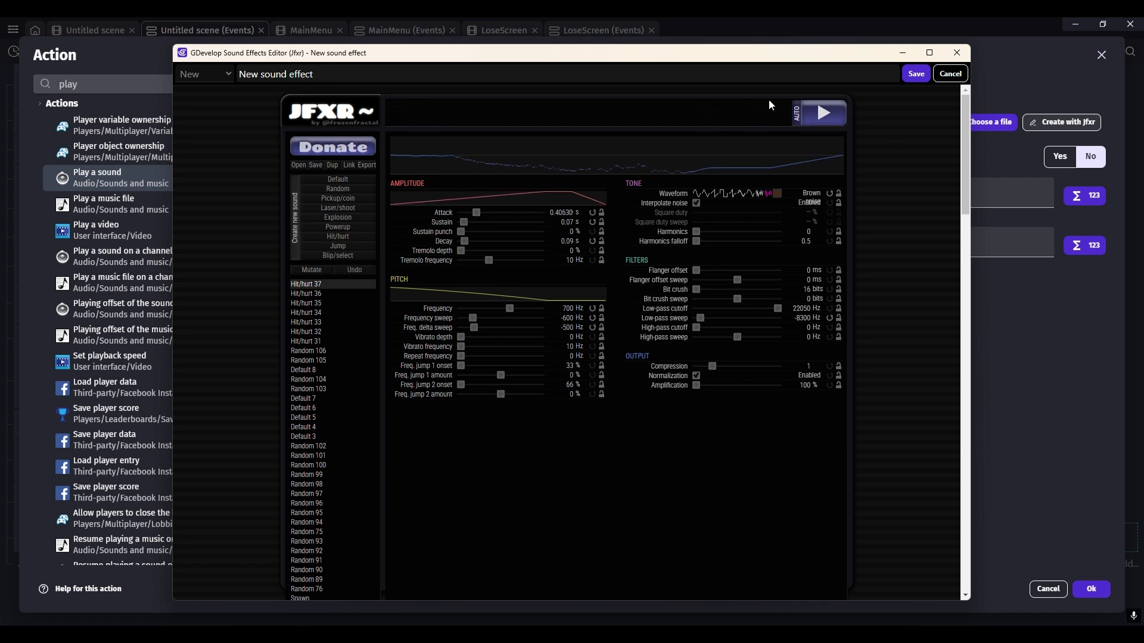
left_click(911, 77)
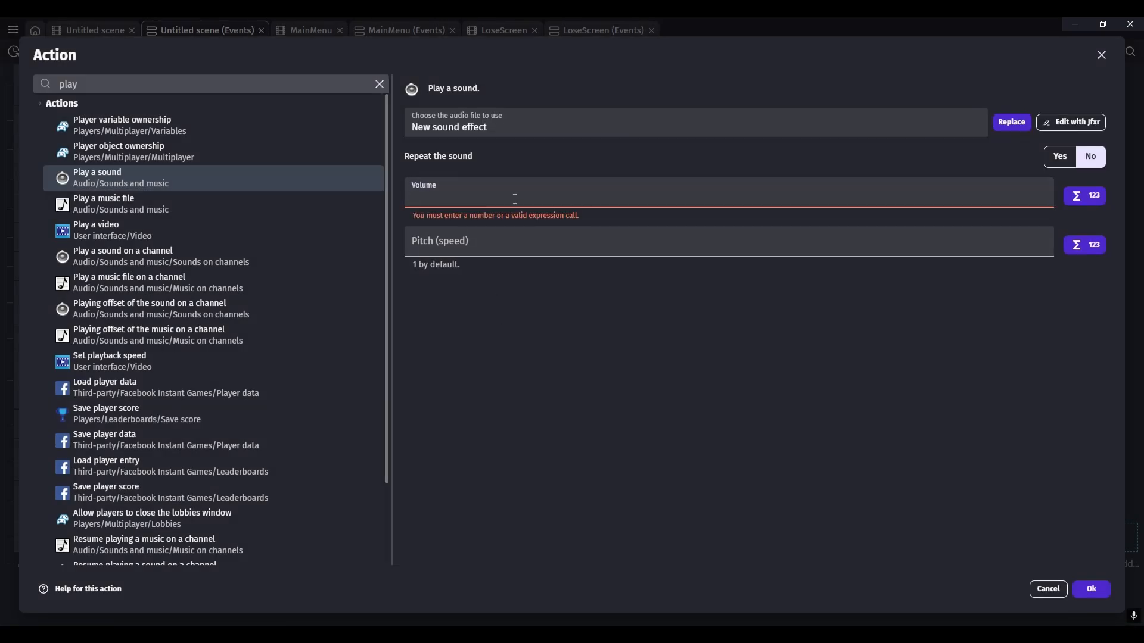
- Set the sound action's volume to 30 and test it in a preview by running the knight into a skeleton
type("30")
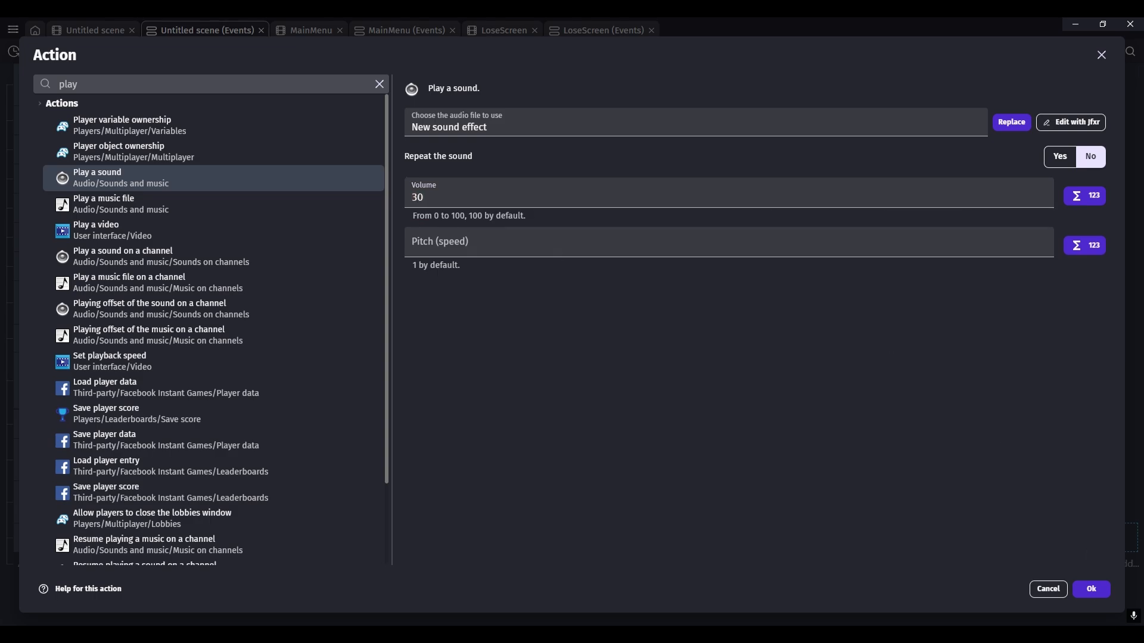
left_click(1092, 589)
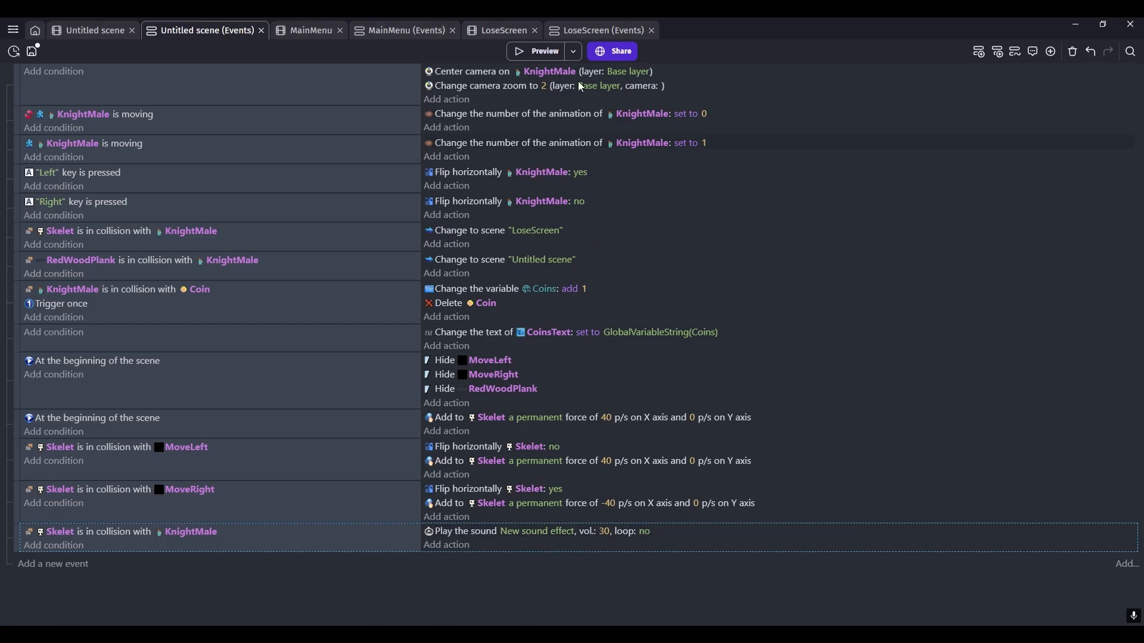
left_click(536, 52)
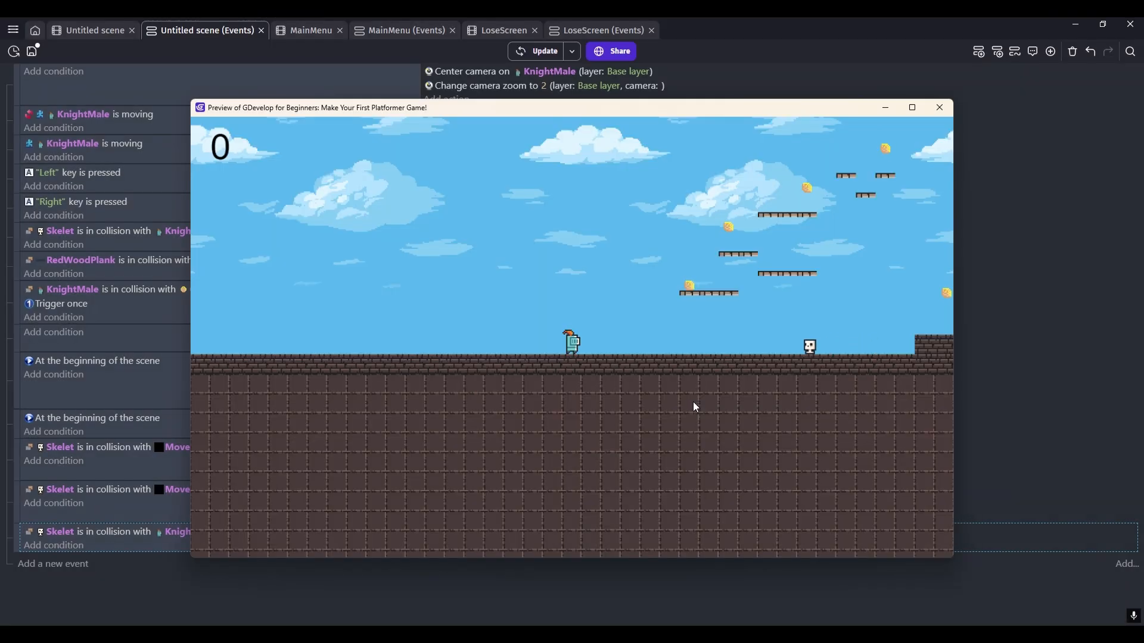
key("Right")
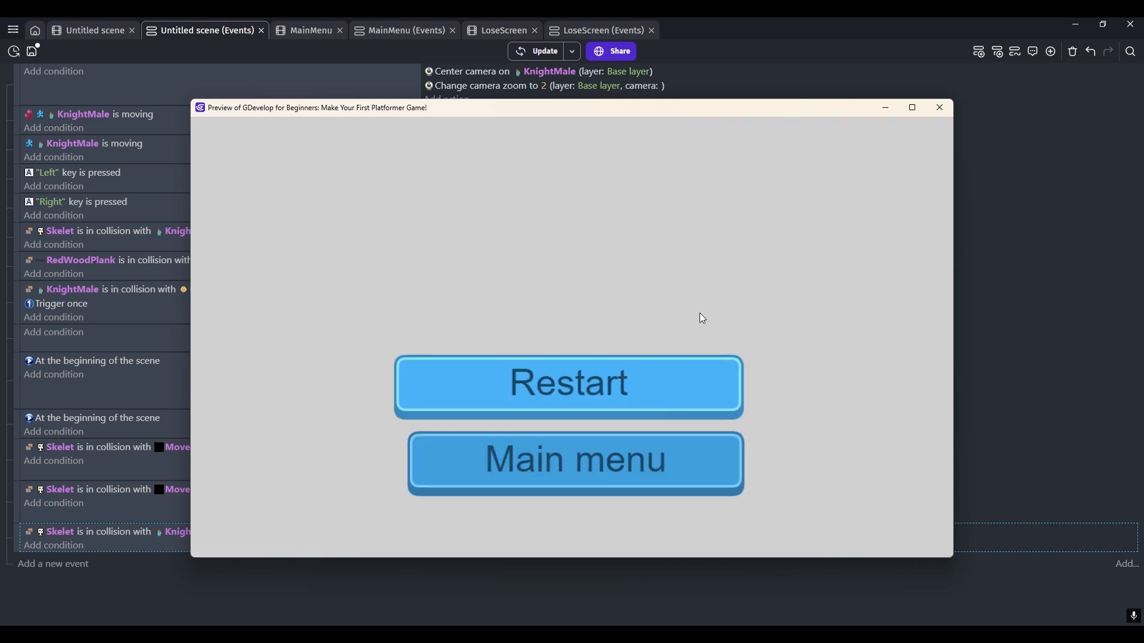
left_click(938, 110)
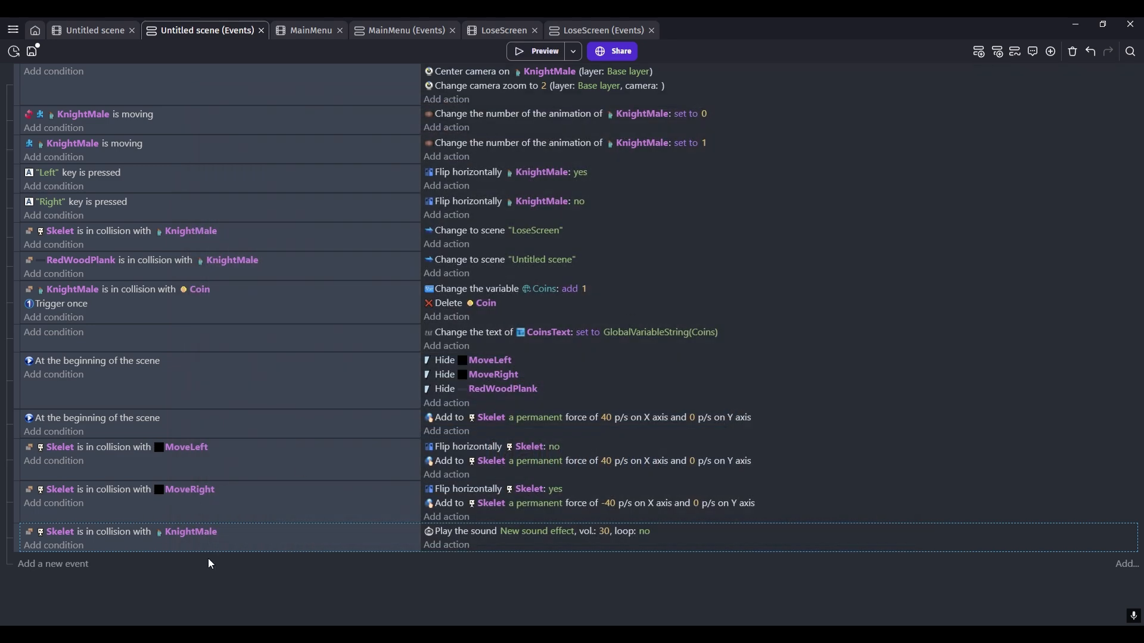
- Set the volume of the collision sound action to 60
left_click(609, 534)
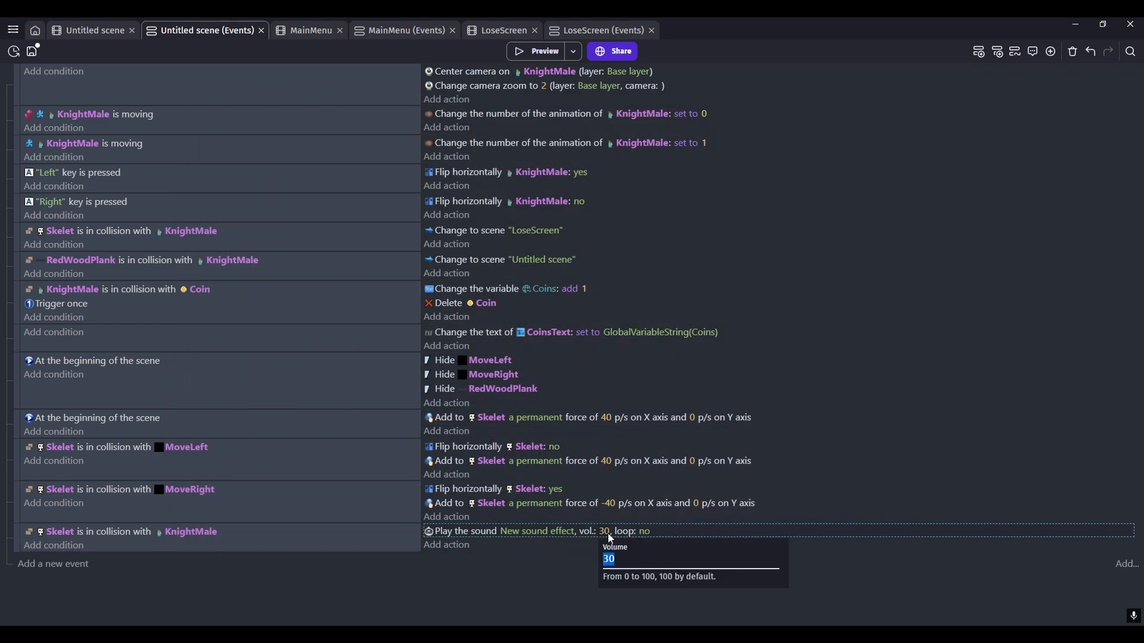
type("60")
key("Return")
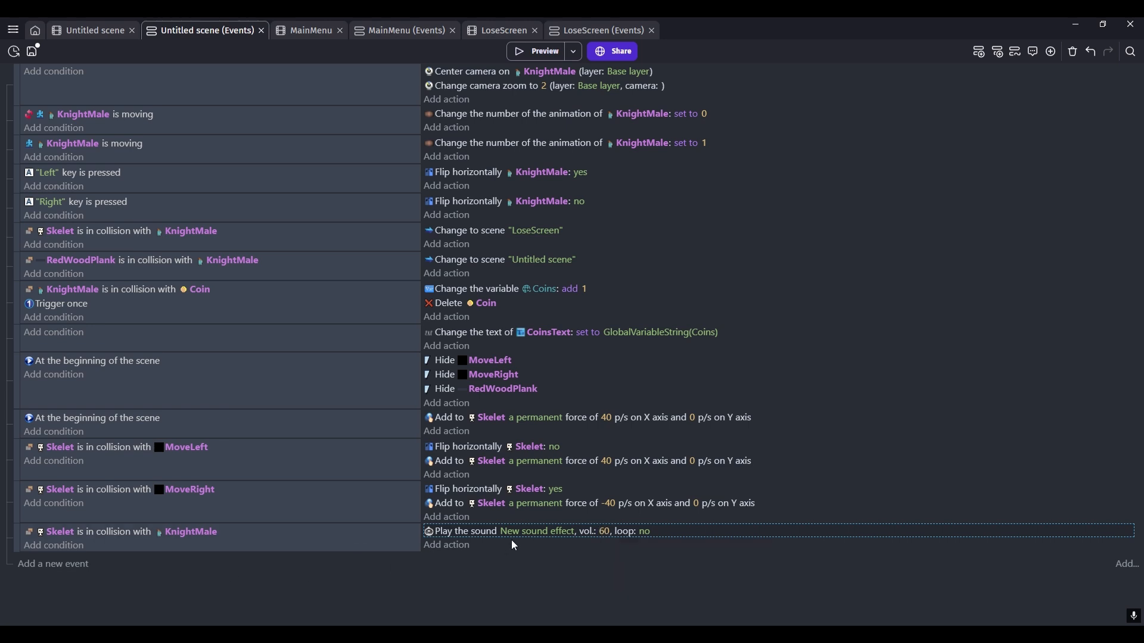
- Add another event at the end of the list and copy the "At the beginning of the scene" condition into it
left_click(71, 563)
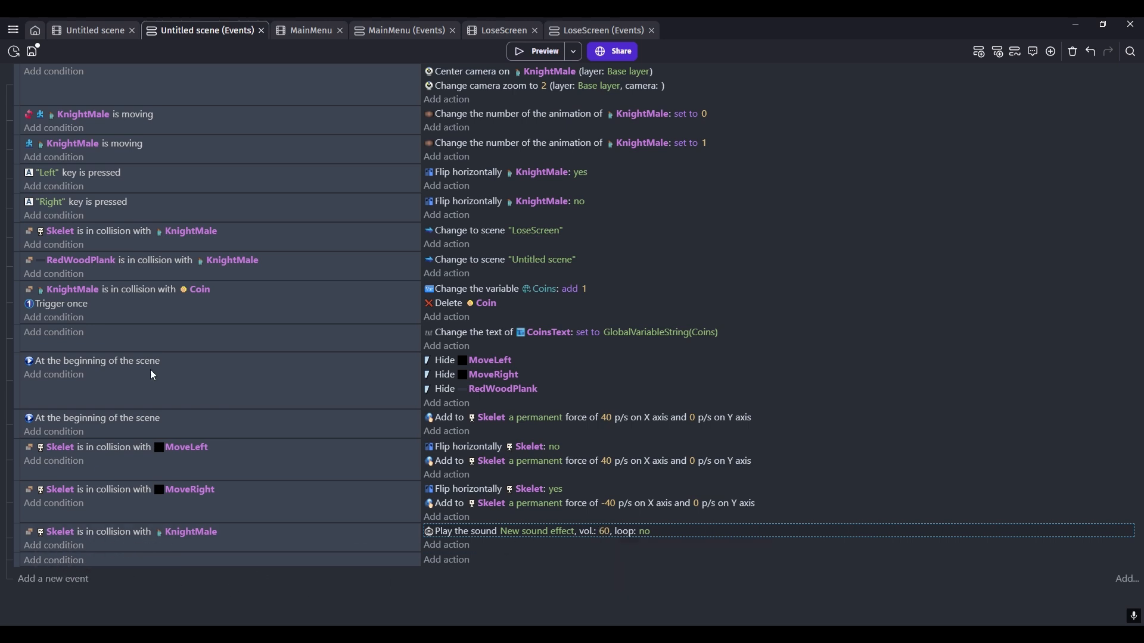
right_click(184, 365)
left_click(216, 379)
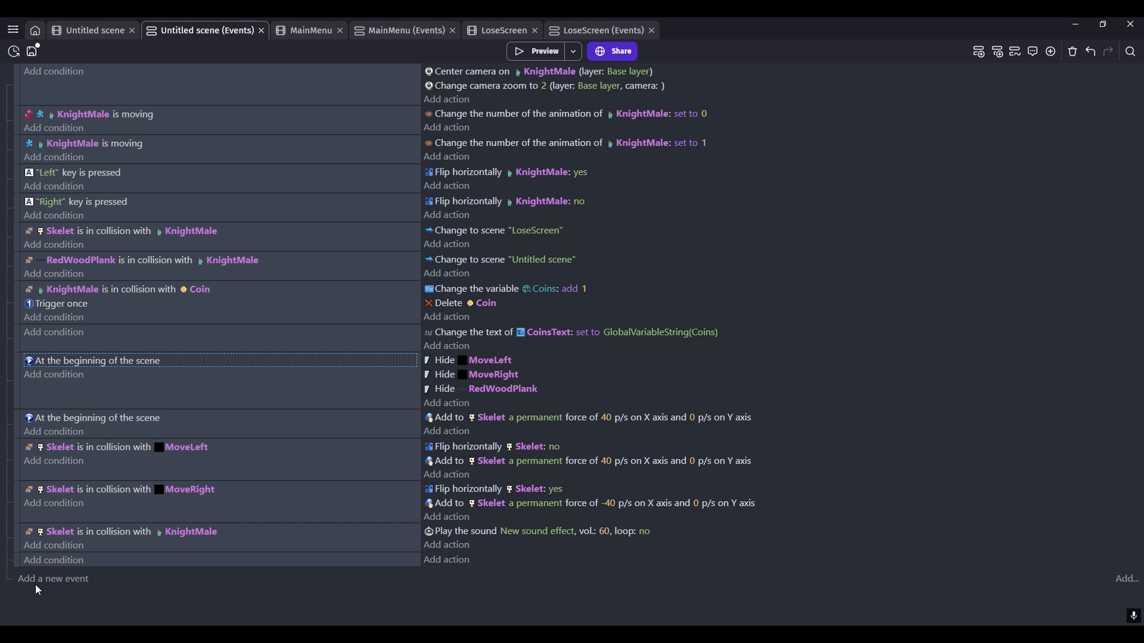
left_click(90, 562)
- Give the last beginning-of-scene event a Play a sound action using that-game-arcade-medium-236110.mp3 at volume 30, with repeat enabled
left_click(452, 559)
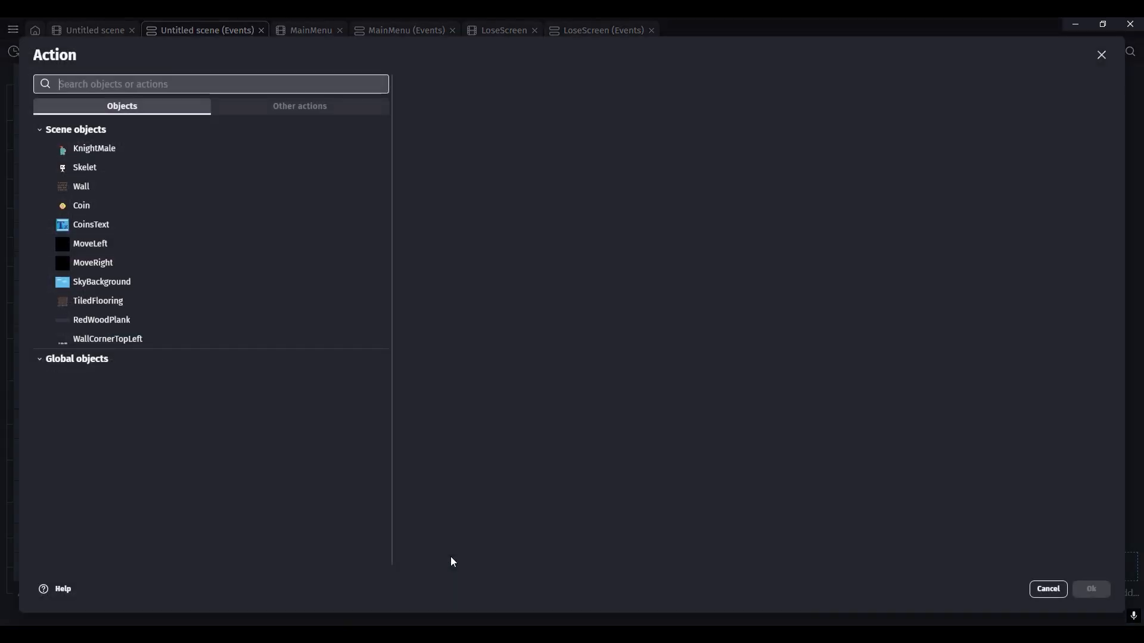
type("play")
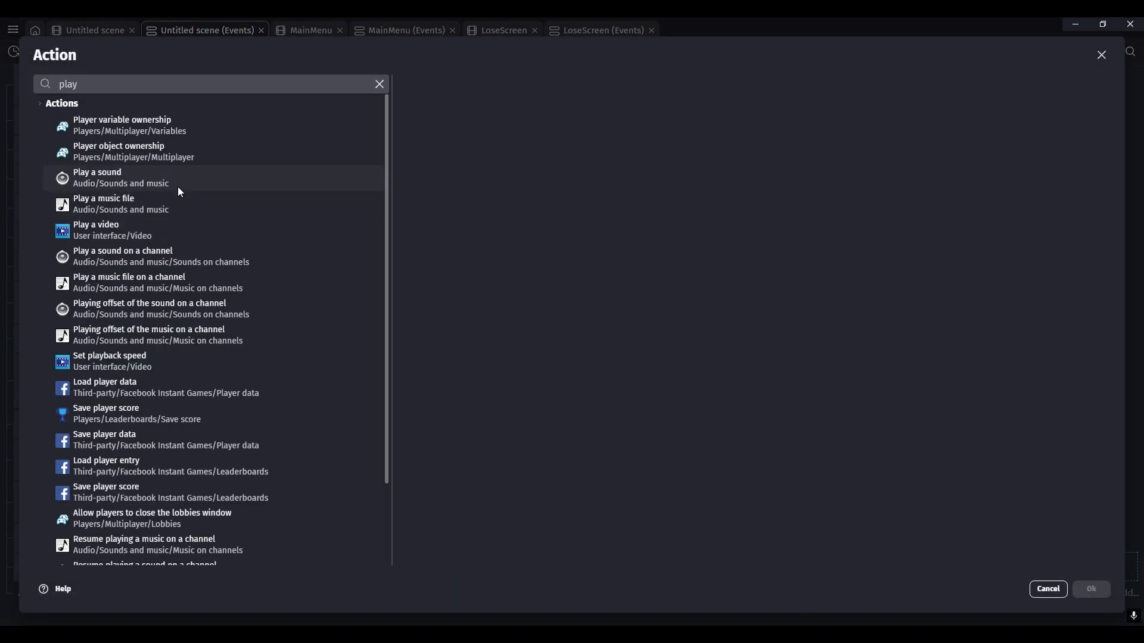
left_click(178, 187)
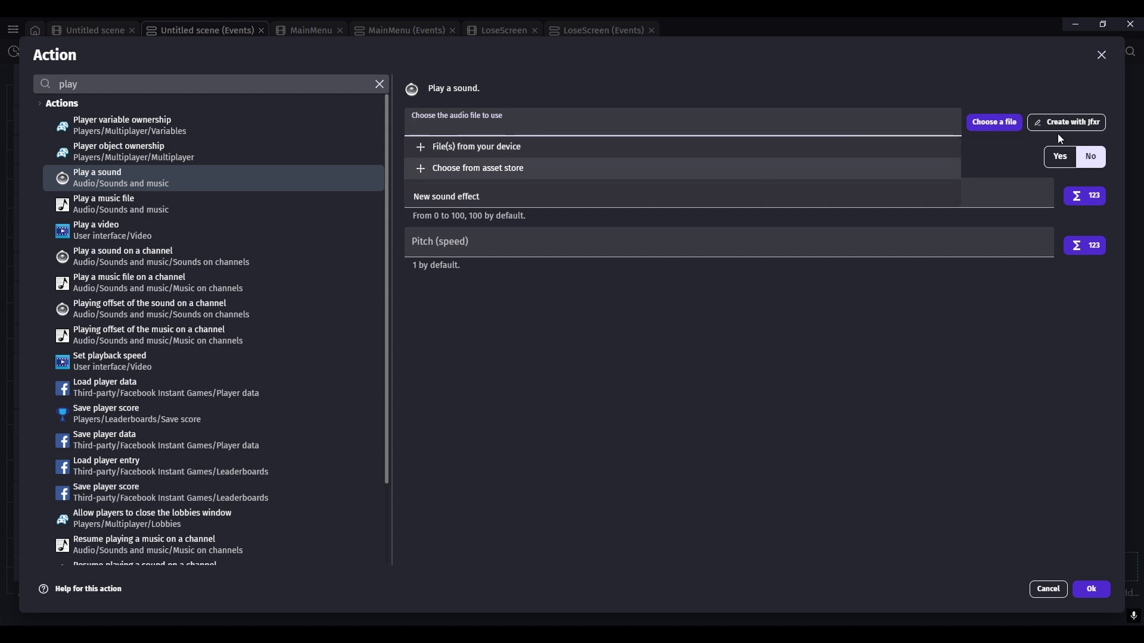
left_click(498, 148)
left_click(480, 192)
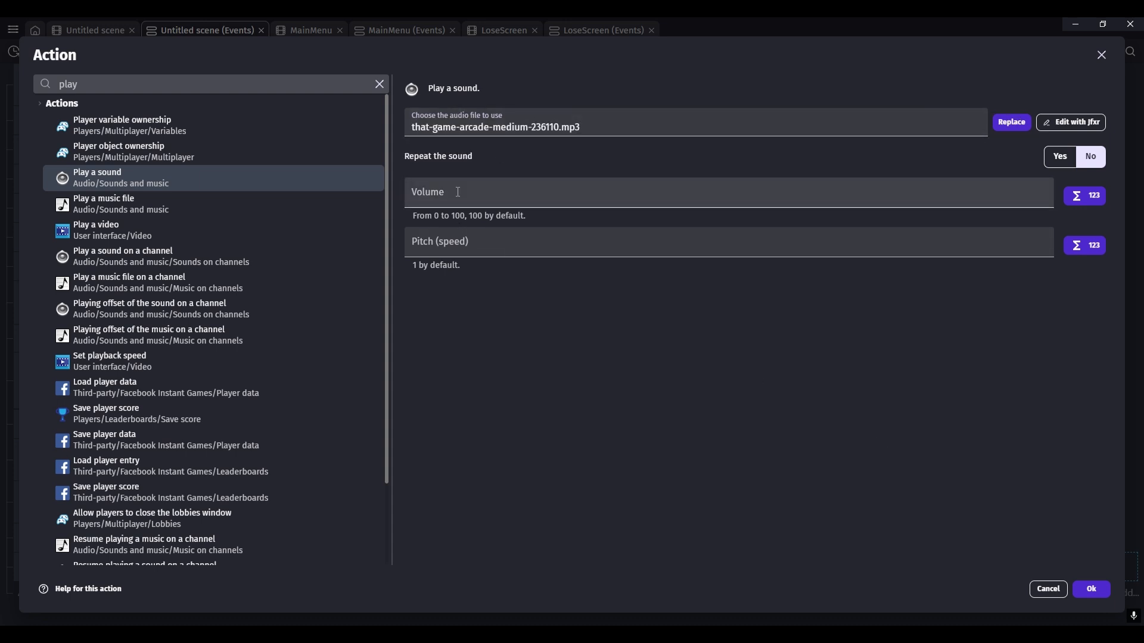
type("30")
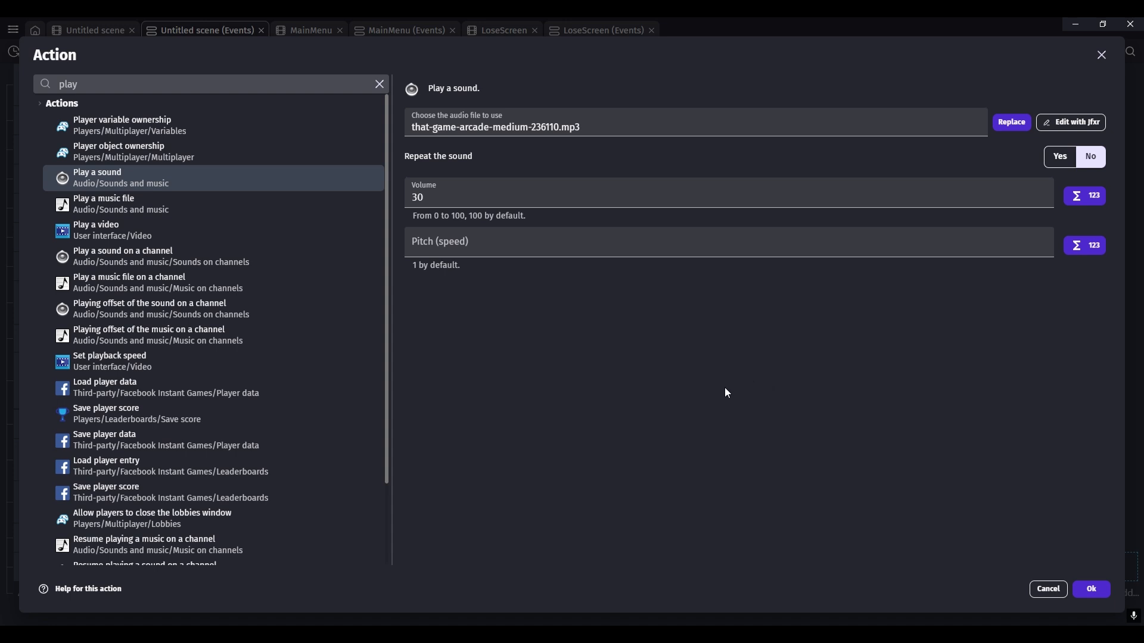
left_click(1091, 589)
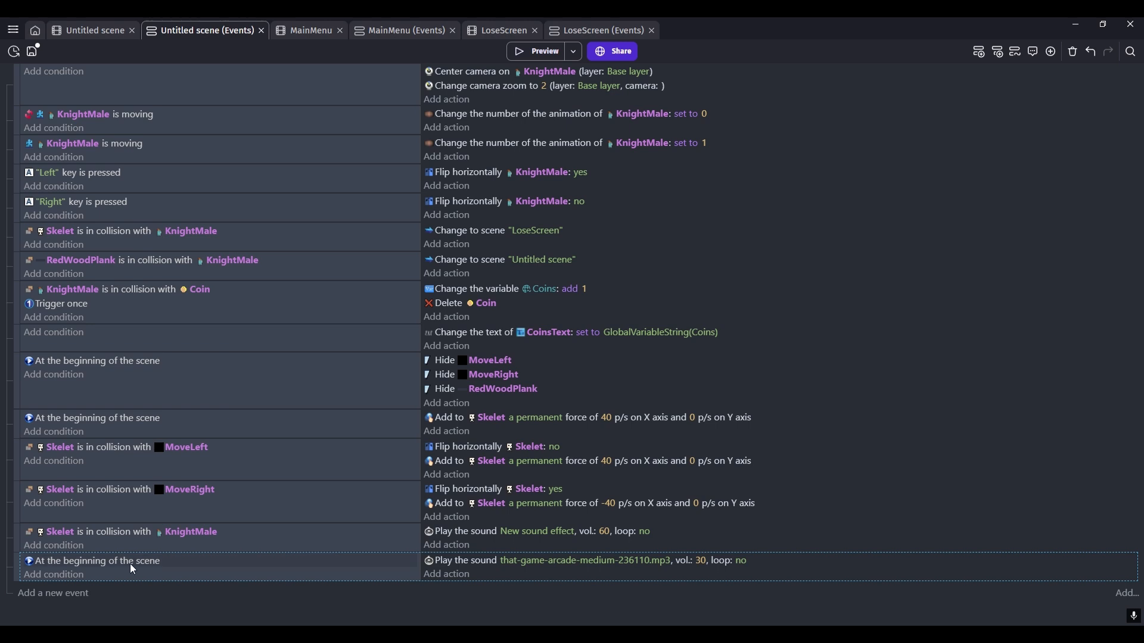
left_click(743, 561)
left_click(825, 589)
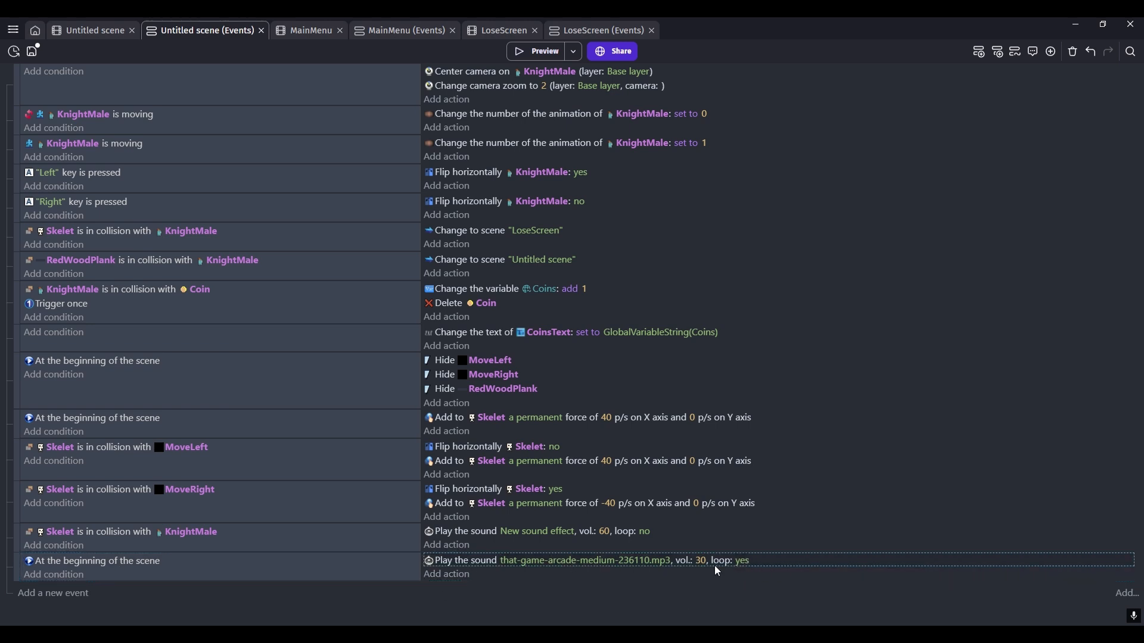
- Preview the scene to test the looping music while the knight collects coins and runs into a skeleton
left_click(538, 52)
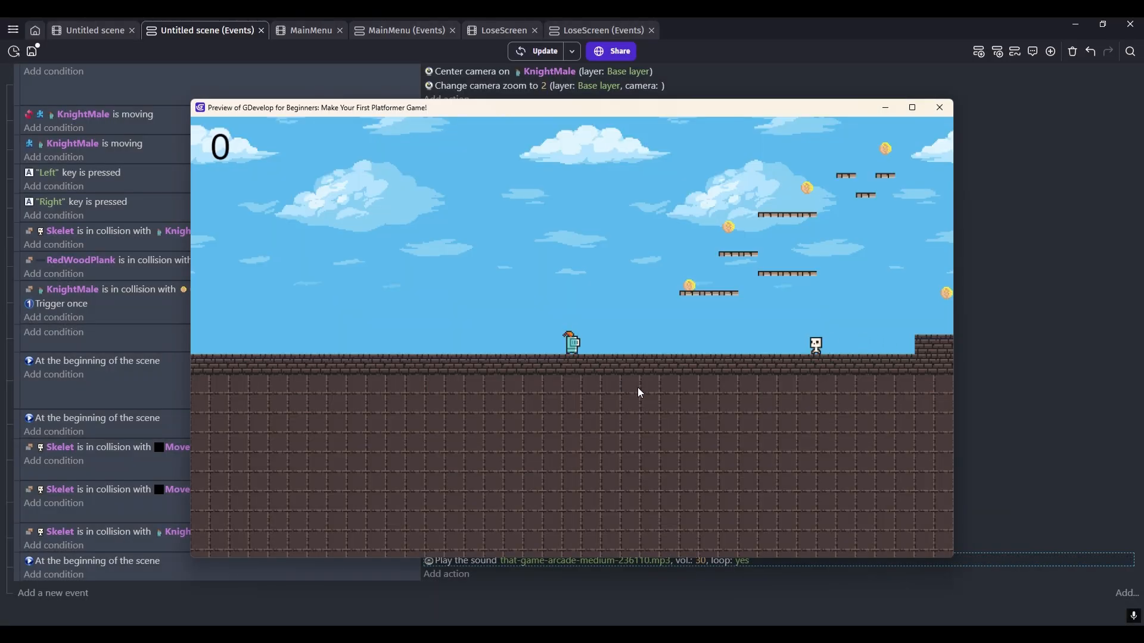
key("Right")
key("Right")
key("space")
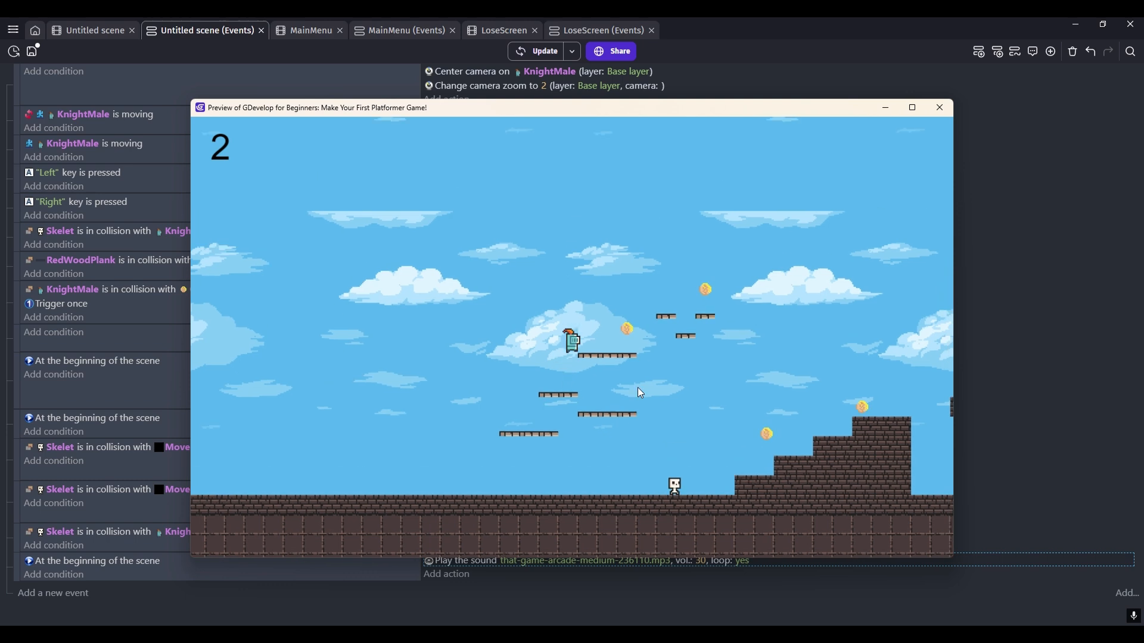
key("Left")
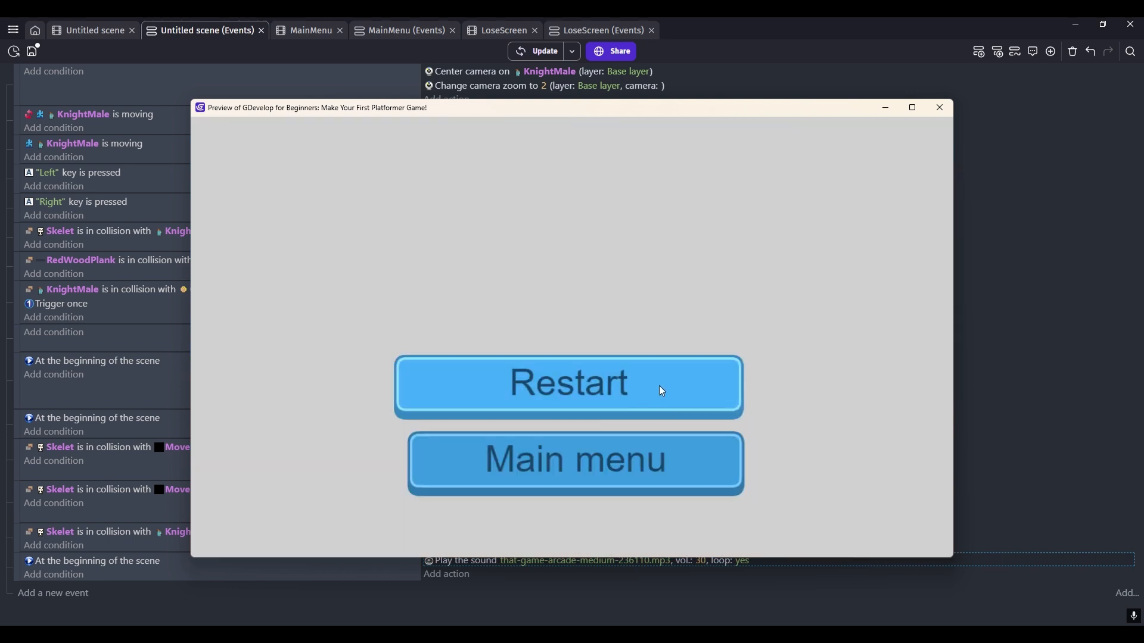
left_click(941, 107)
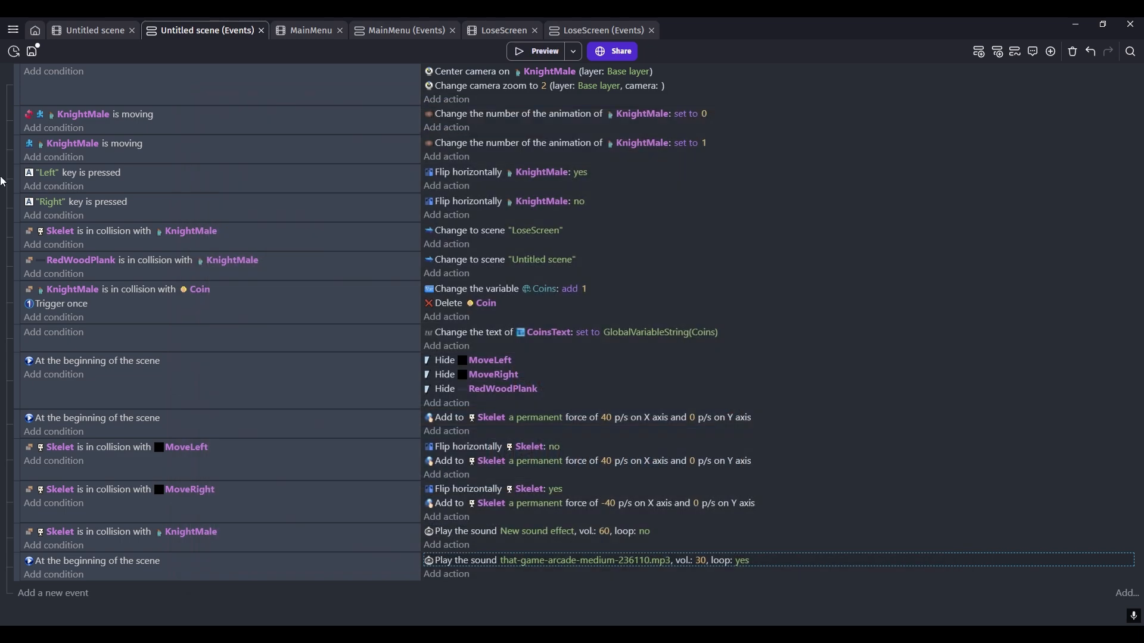
- Add the IndustrialLadder object from the asset store and place it on the ground below the lowest plank platform at X 385, Y 397
left_click(80, 34)
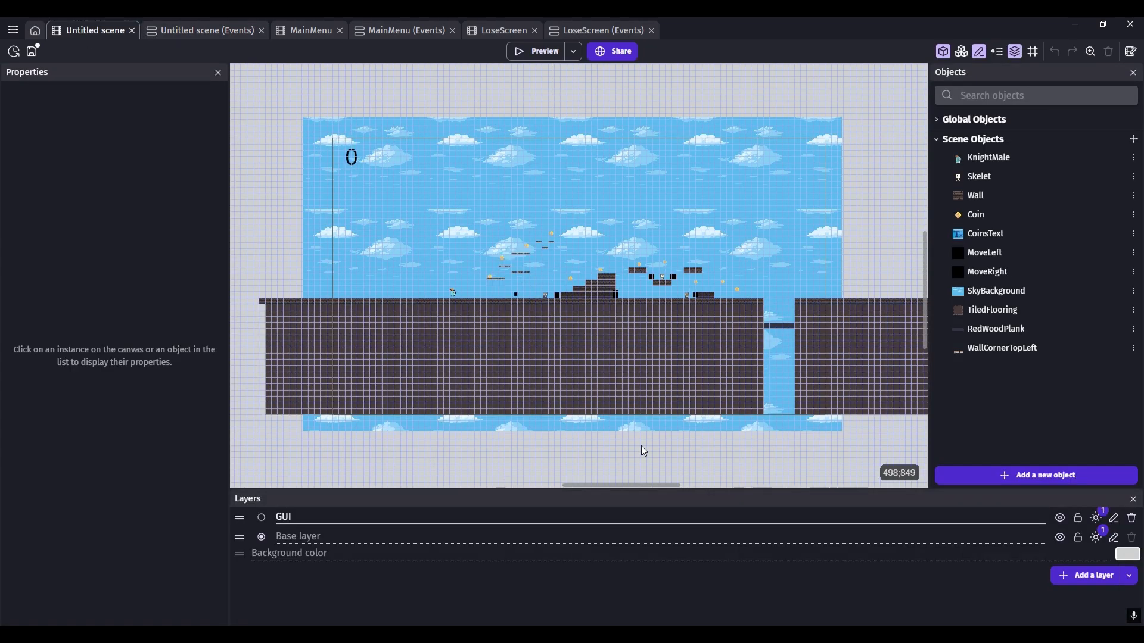
left_click(1045, 475)
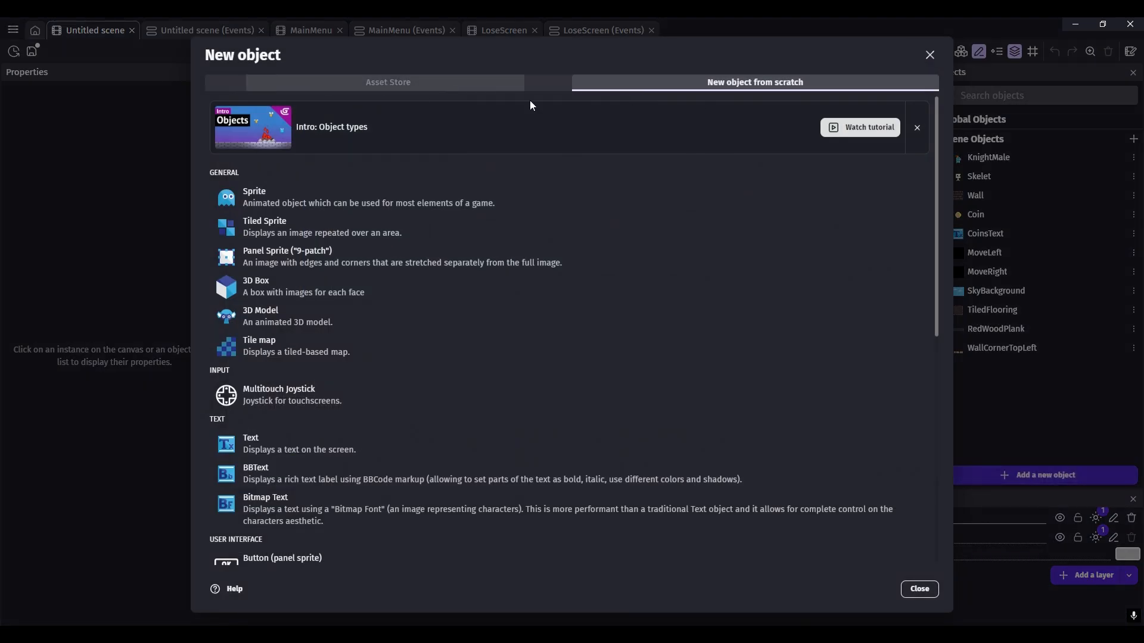
left_click(381, 84)
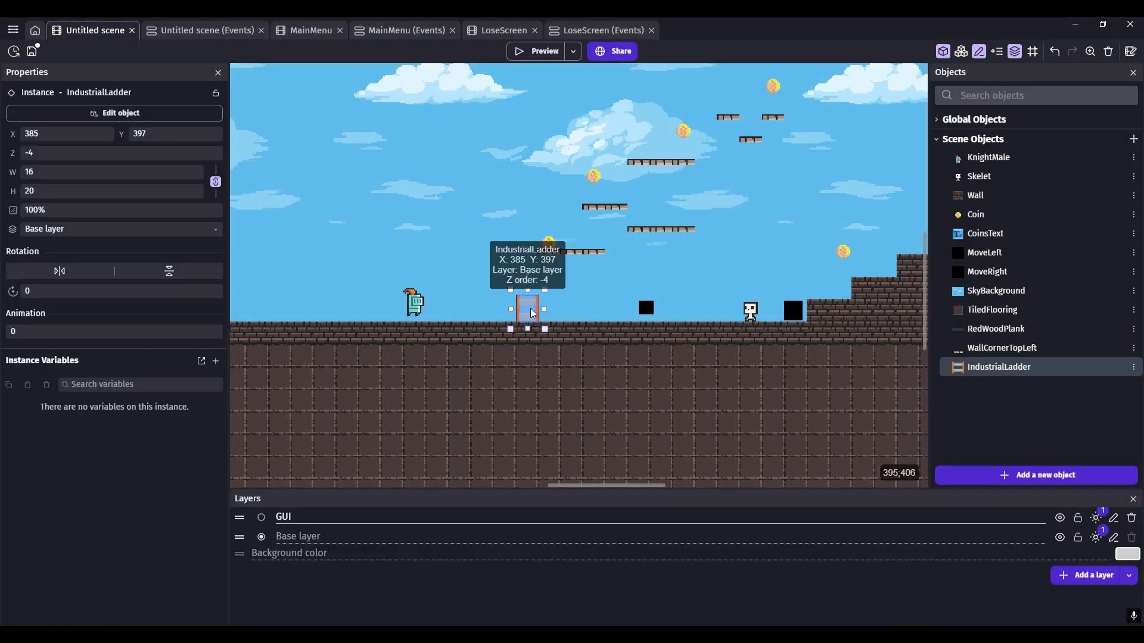
- Give IndustrialLadder the Platform behavior with type Ladder and stack copies of it up to the lowest plank platform
double_click(532, 313)
left_click(492, 85)
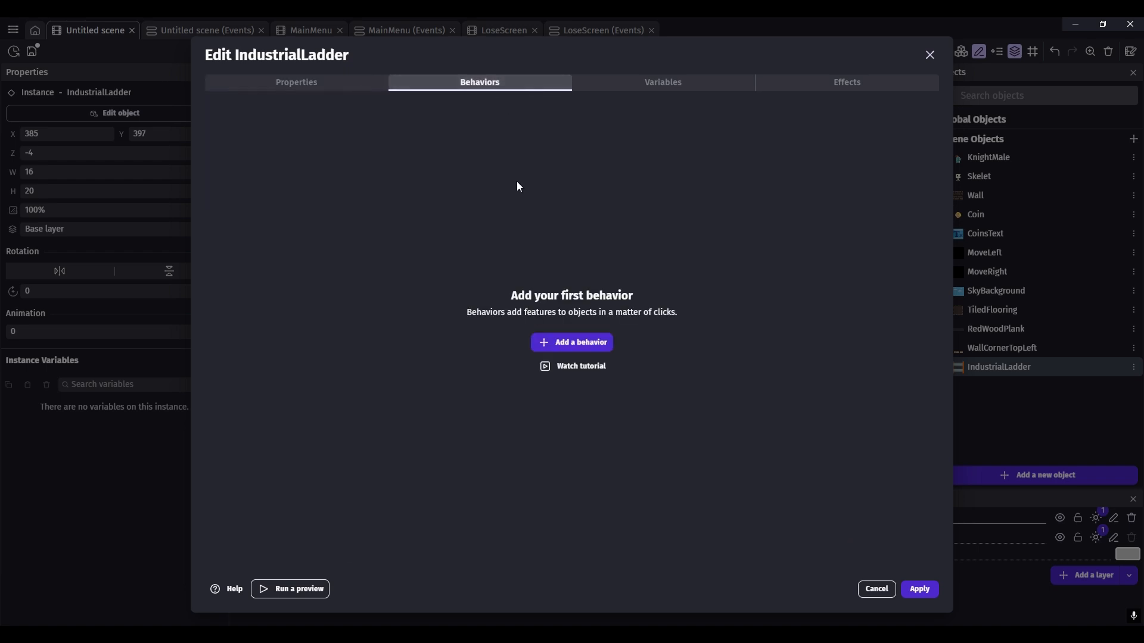
left_click(575, 340)
left_click(269, 172)
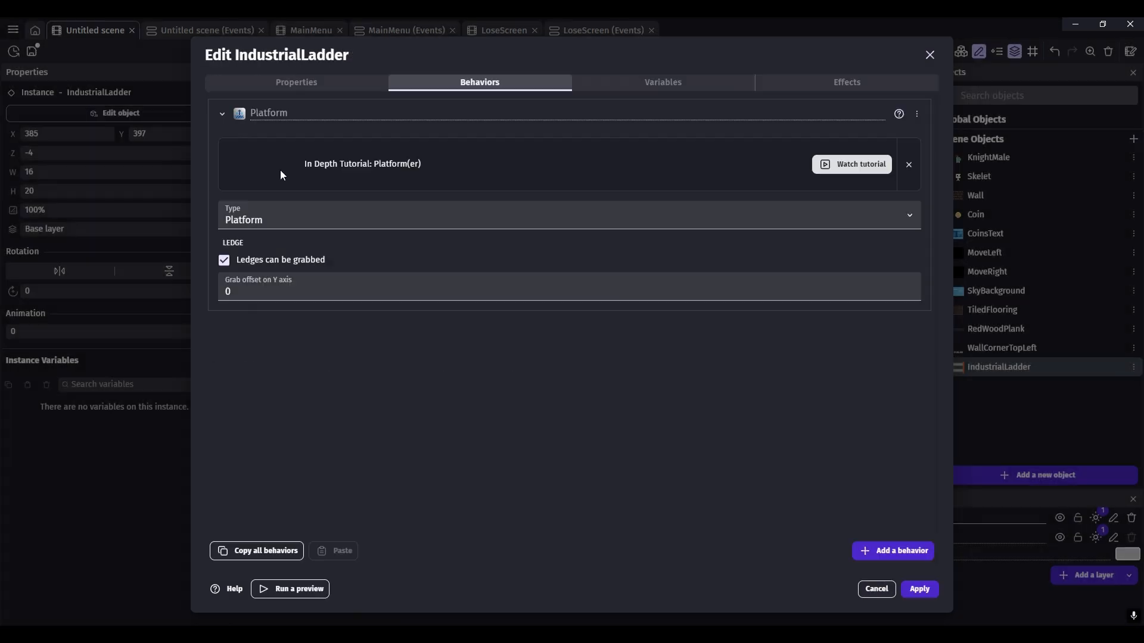
left_click(281, 215)
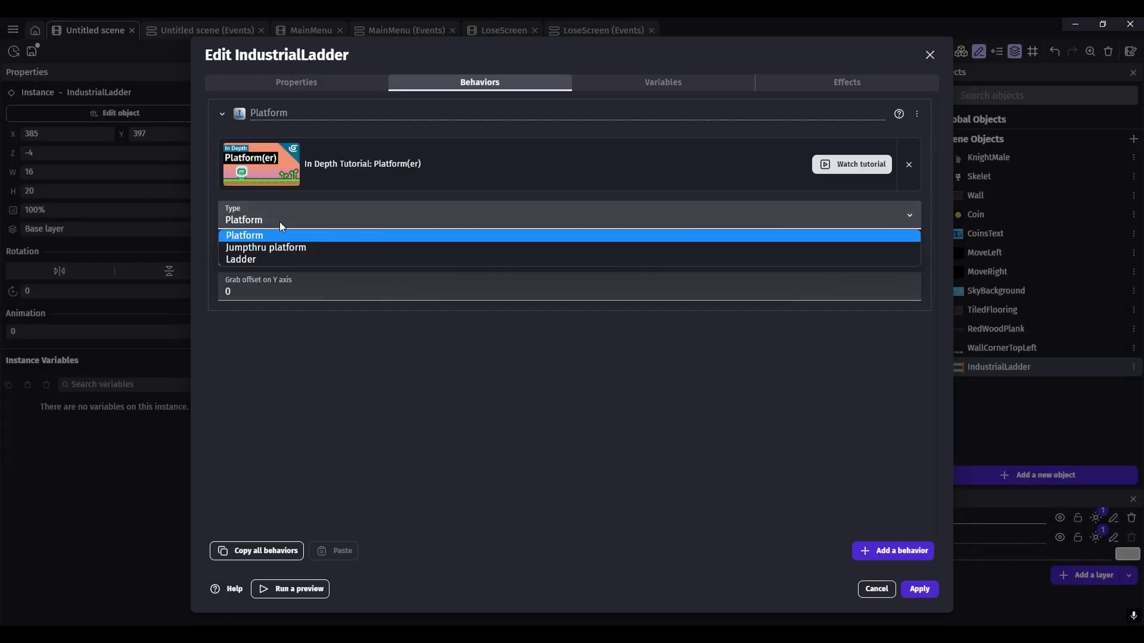
left_click(256, 259)
left_click(932, 593)
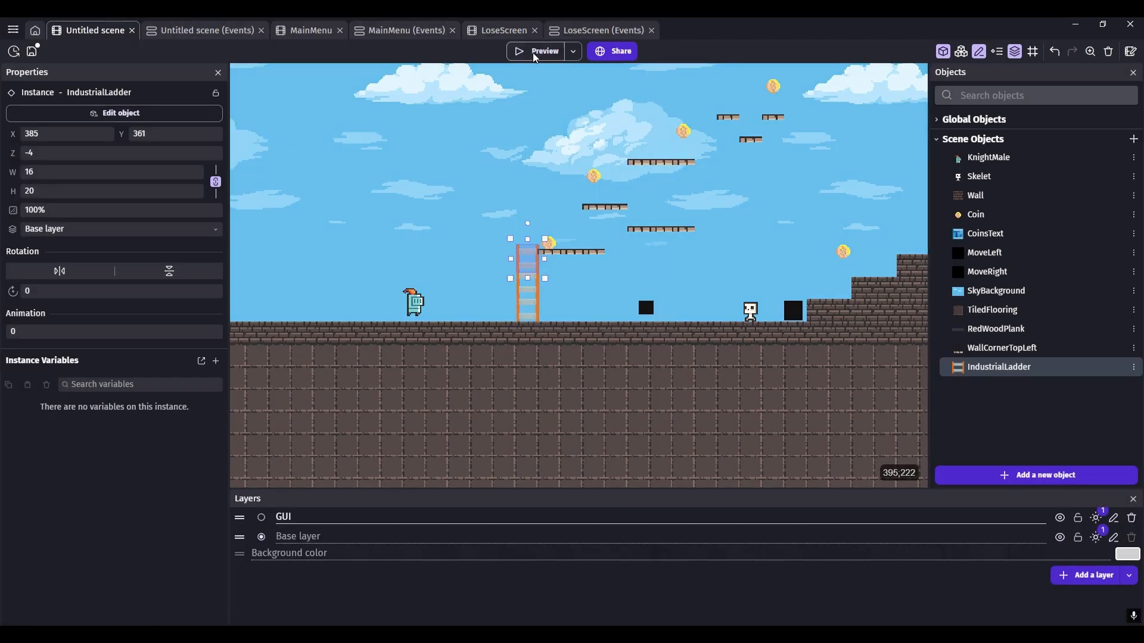
- Preview the scene by climbing the ladder with the knight and jumping across the plank platforms
left_click(537, 50)
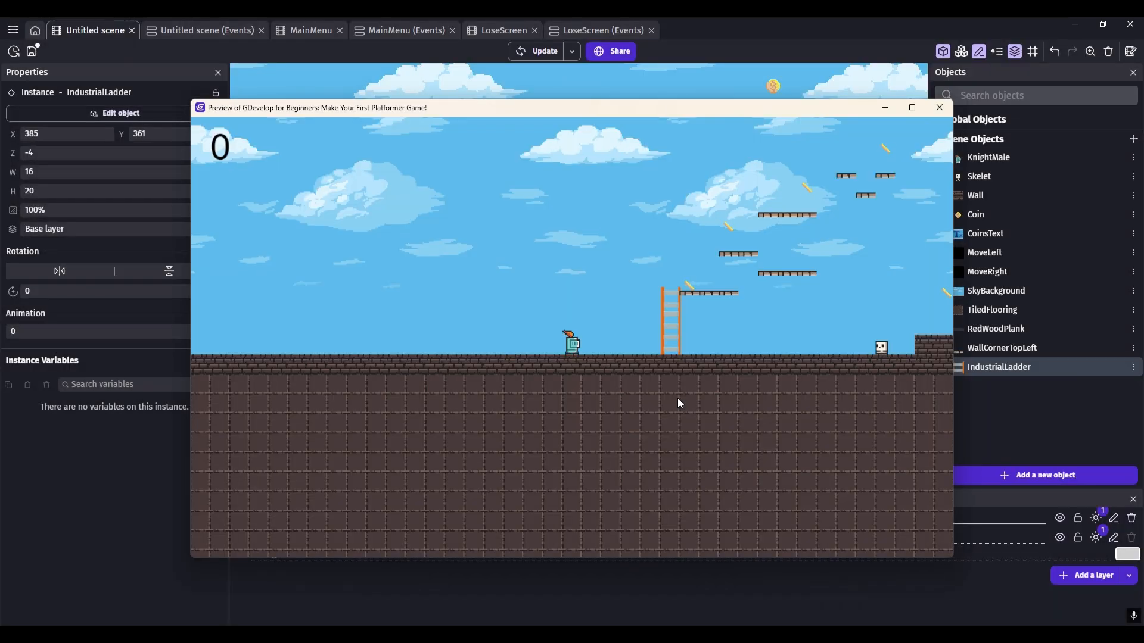
key("Right")
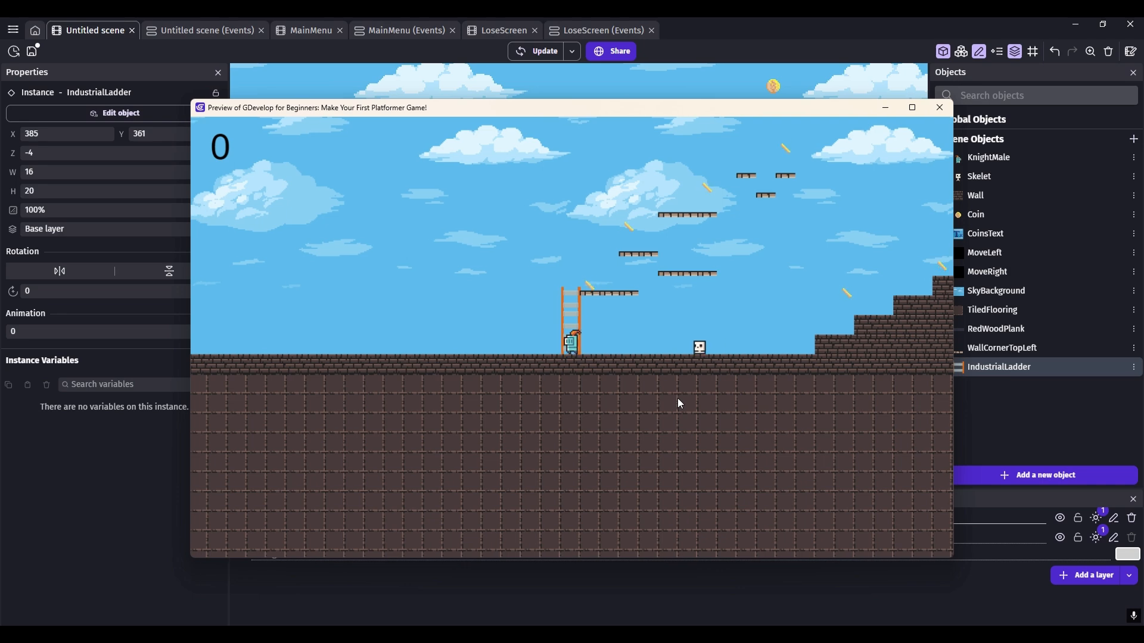
key("Up")
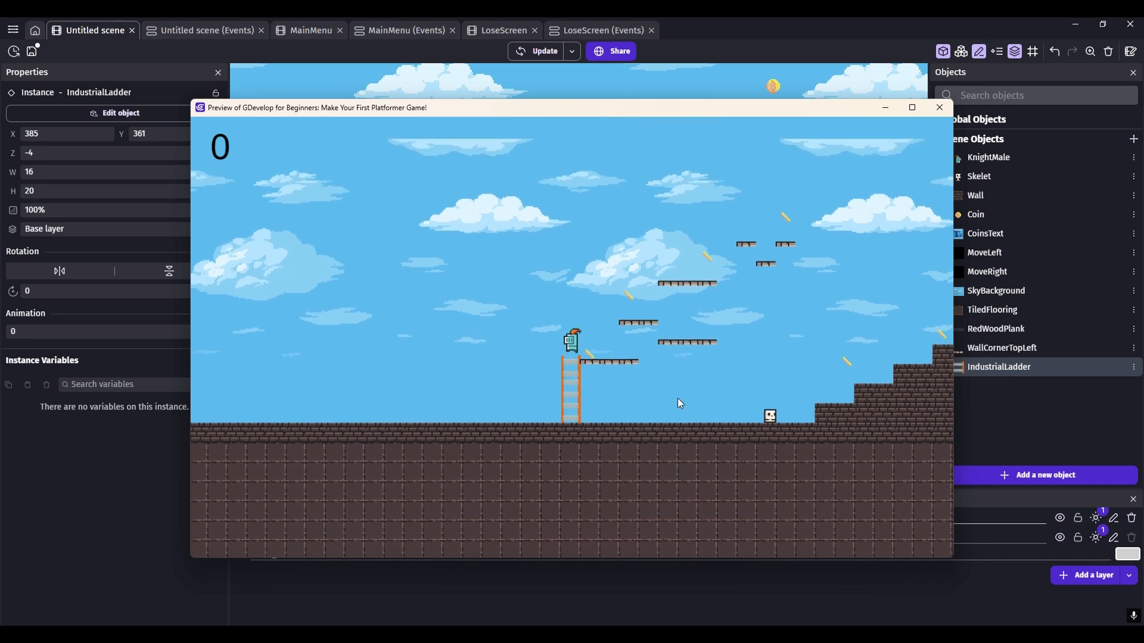
key("Right")
key("space")
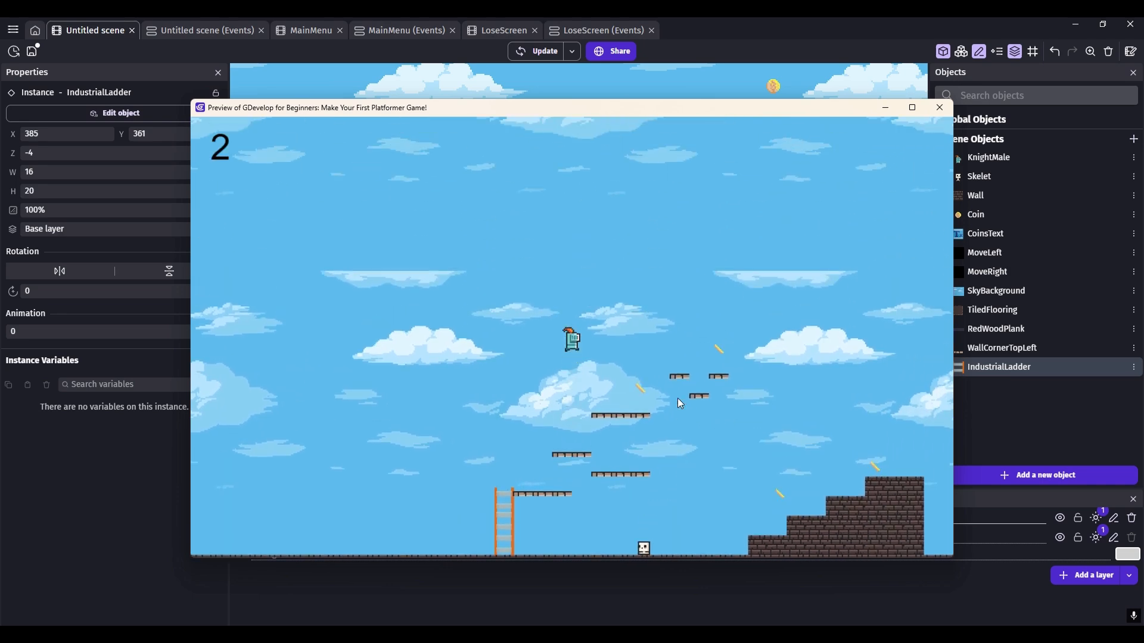
key("Right")
key("space")
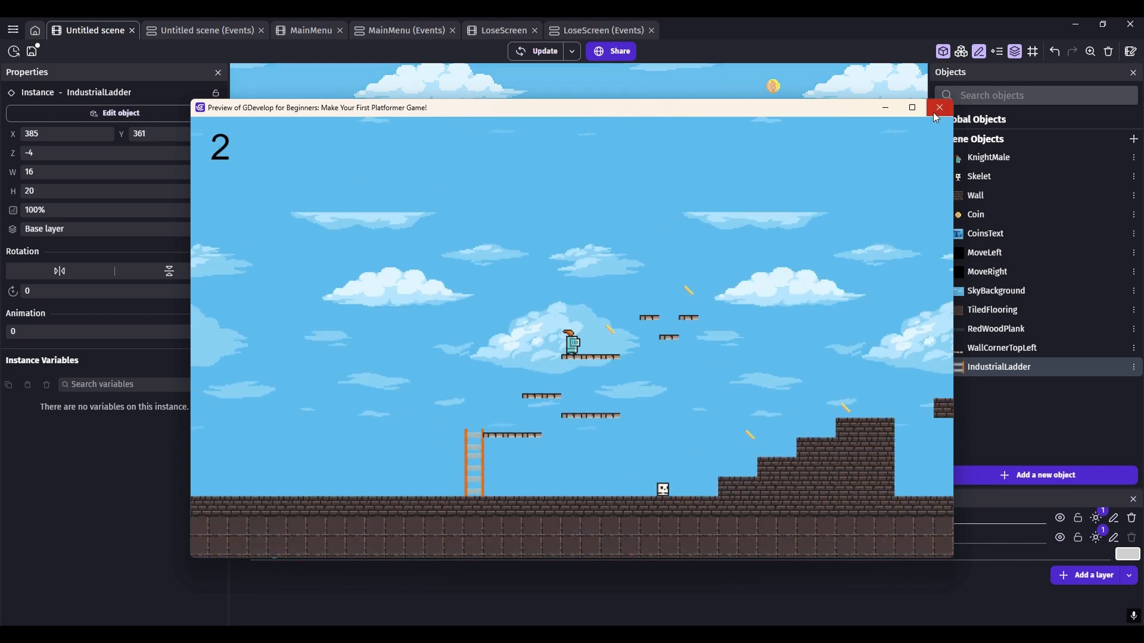
left_click(939, 108)
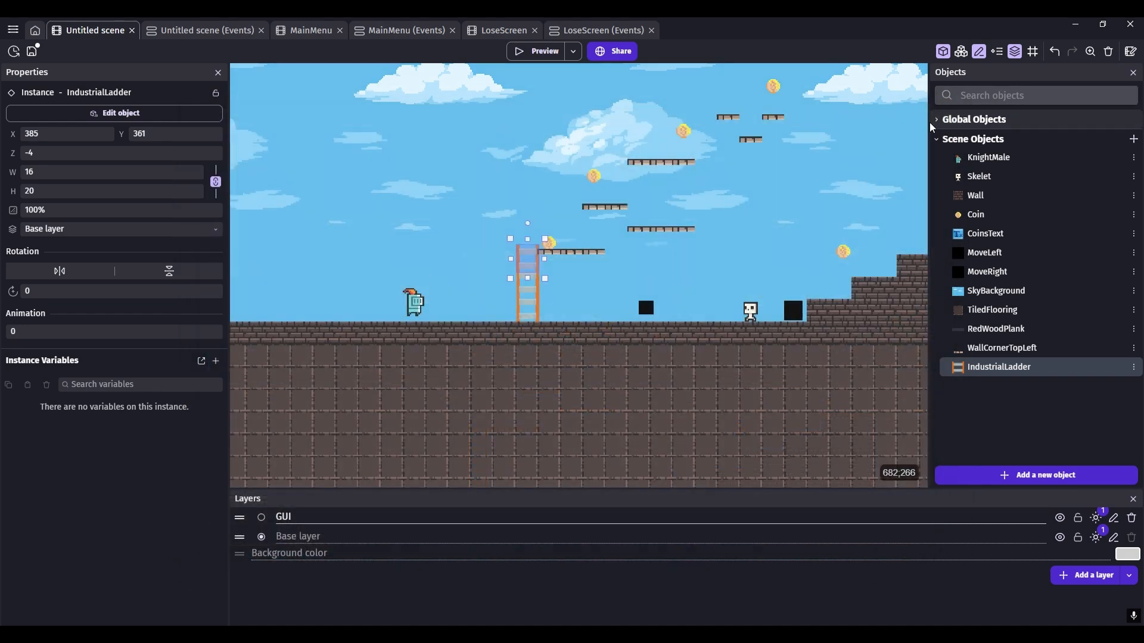
- Preview again and move the knight repeatedly up and down at the top end of the ladder
left_click(539, 51)
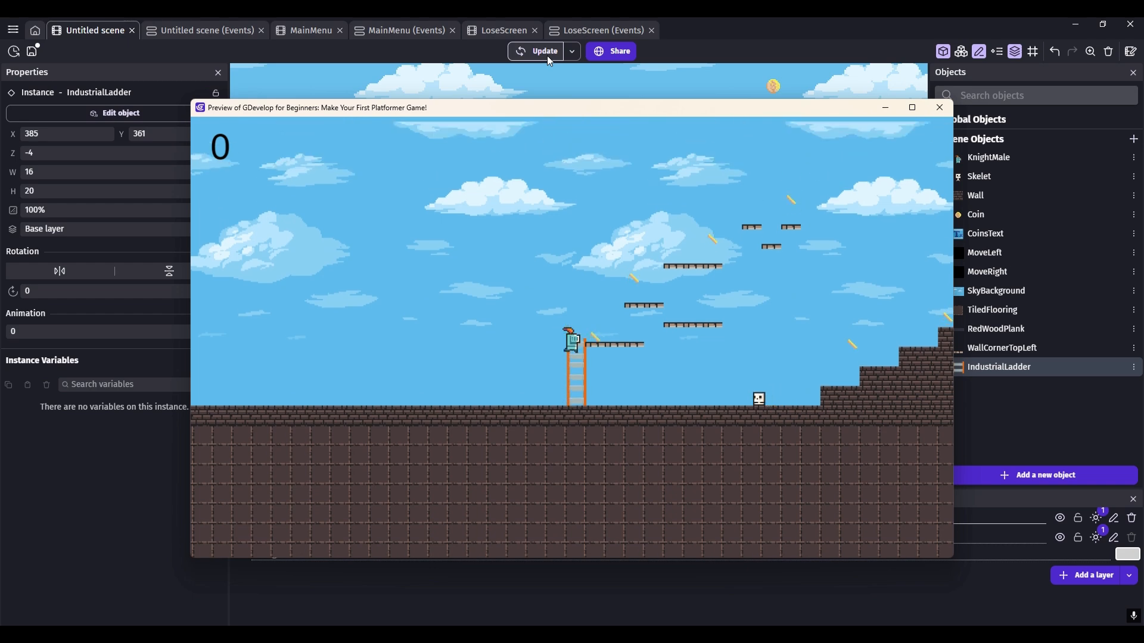
key("Up")
key("Down")
key("Up")
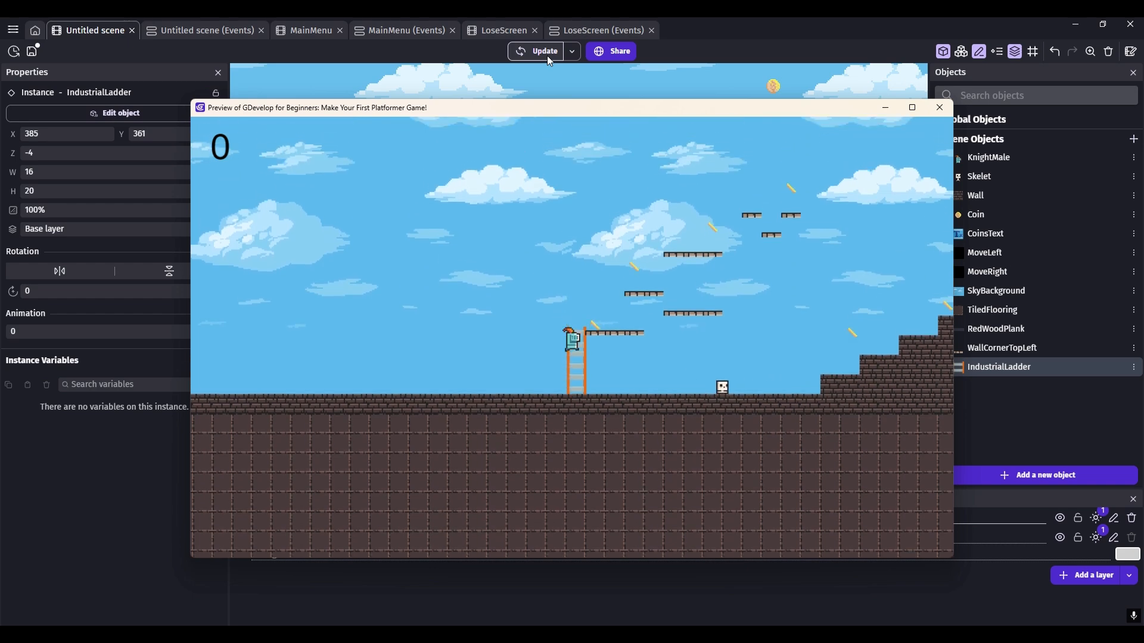
key("Down")
key("Up")
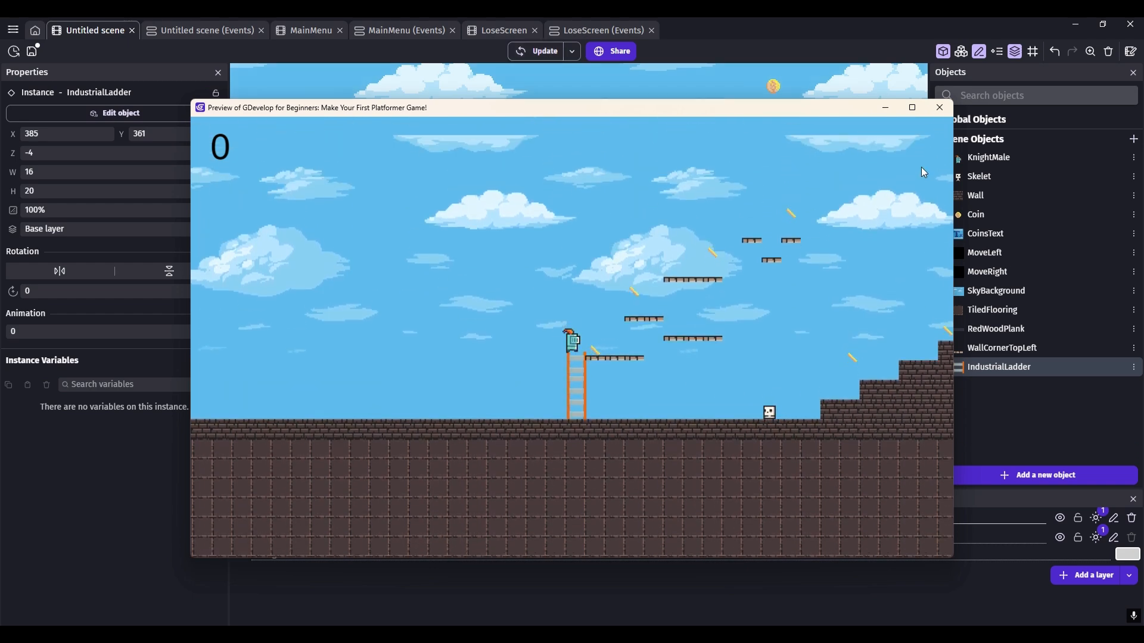
left_click(940, 107)
- Place a copy of the WallCornerTopLeft plank on top of the ladder at X 386, Y 349, and change its Z order to hide it behind the ladder
left_click(553, 257)
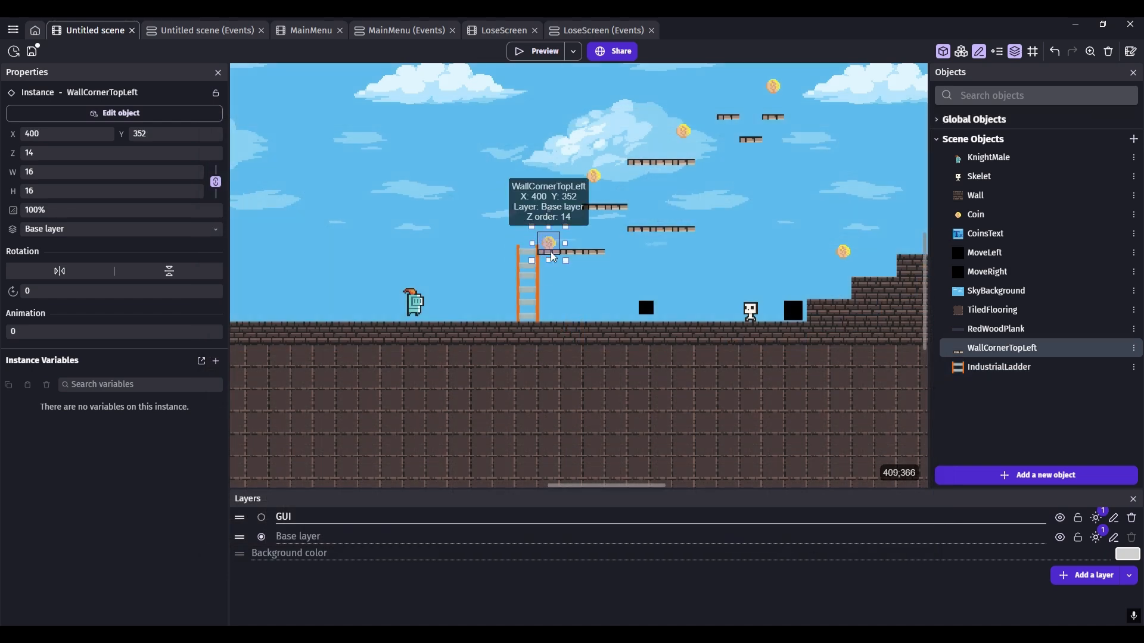
left_click_drag(553, 257, 529, 252)
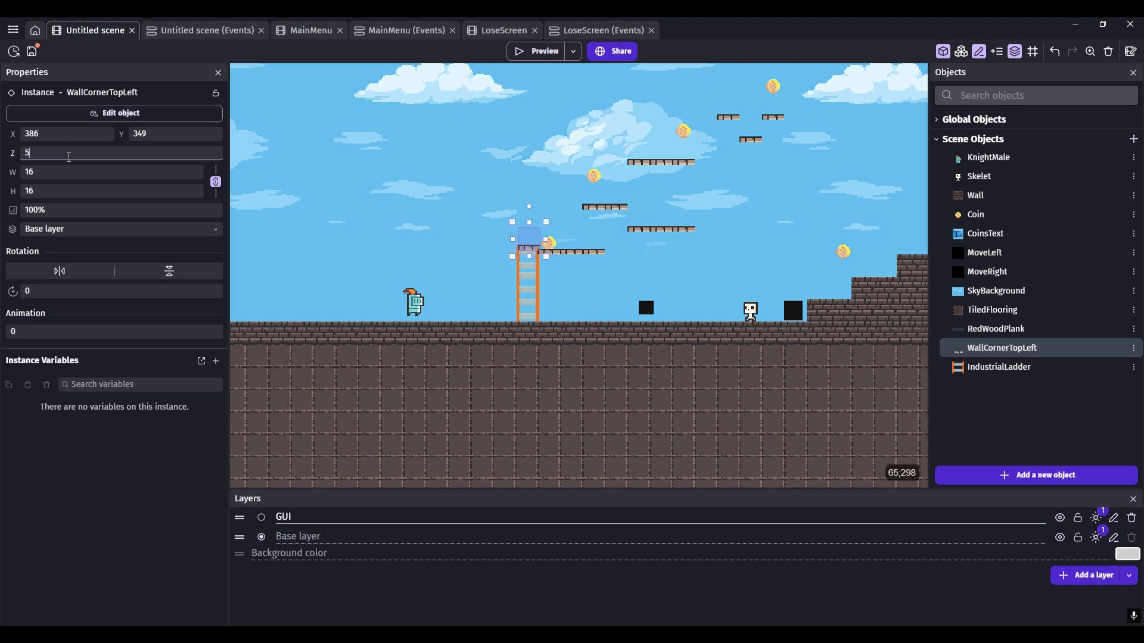
left_click(571, 431)
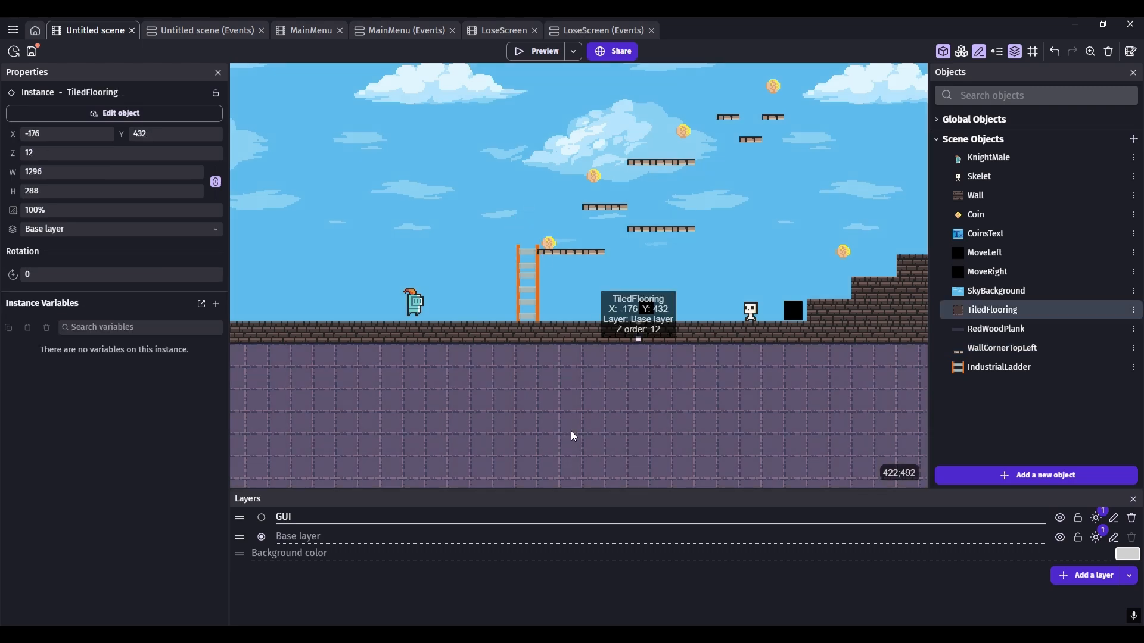
- Preview the scene and walk the knight from the ladder's top onto the lowest plank platform
key("F5")
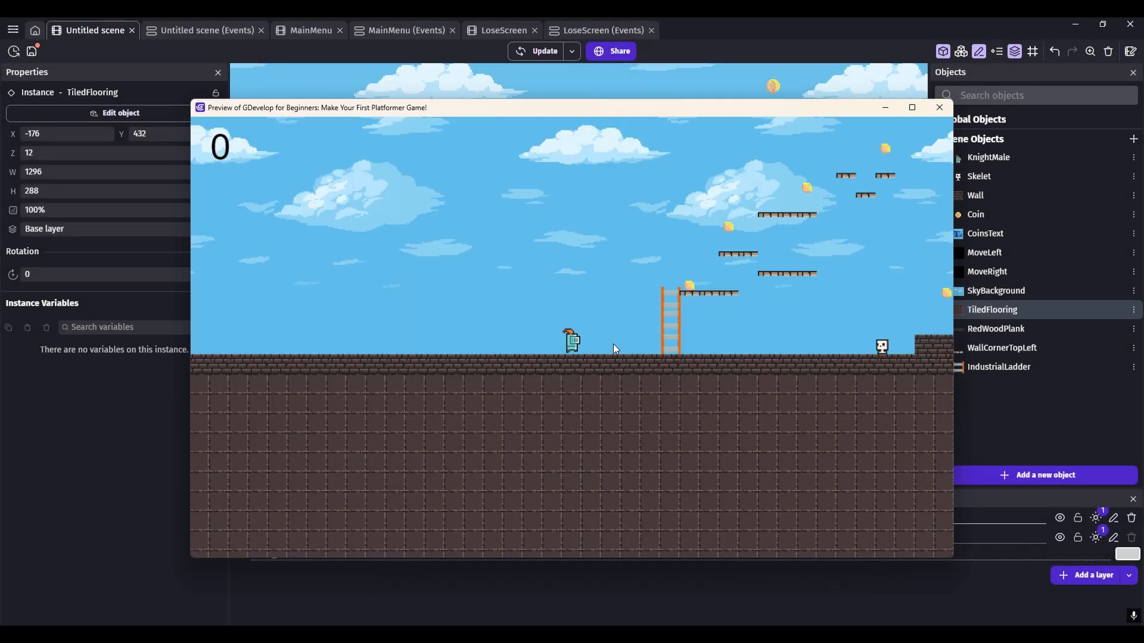
key("Right")
key("Up")
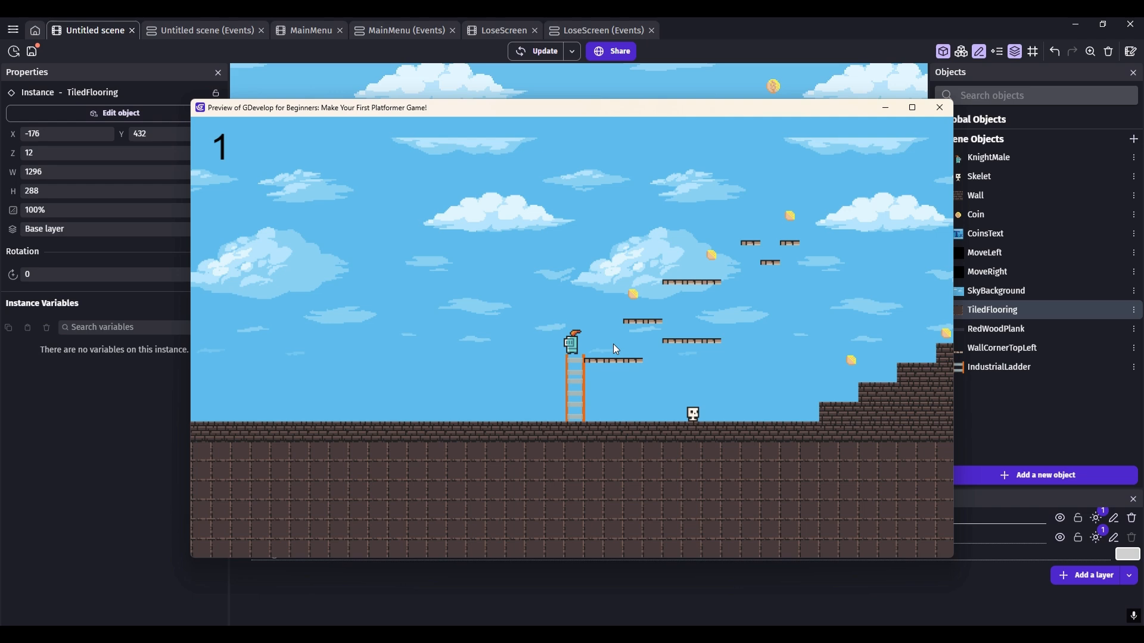
key("Right")
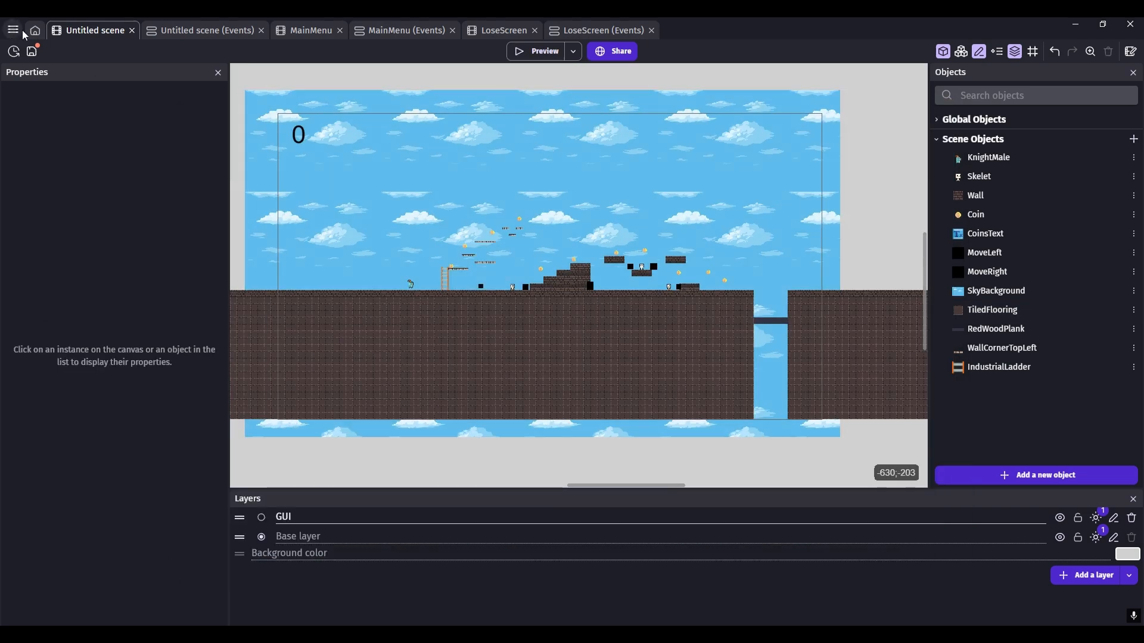
- Search the Asset Store for "door" and add the Door With Frame asset to the scene's objects
left_click(1066, 475)
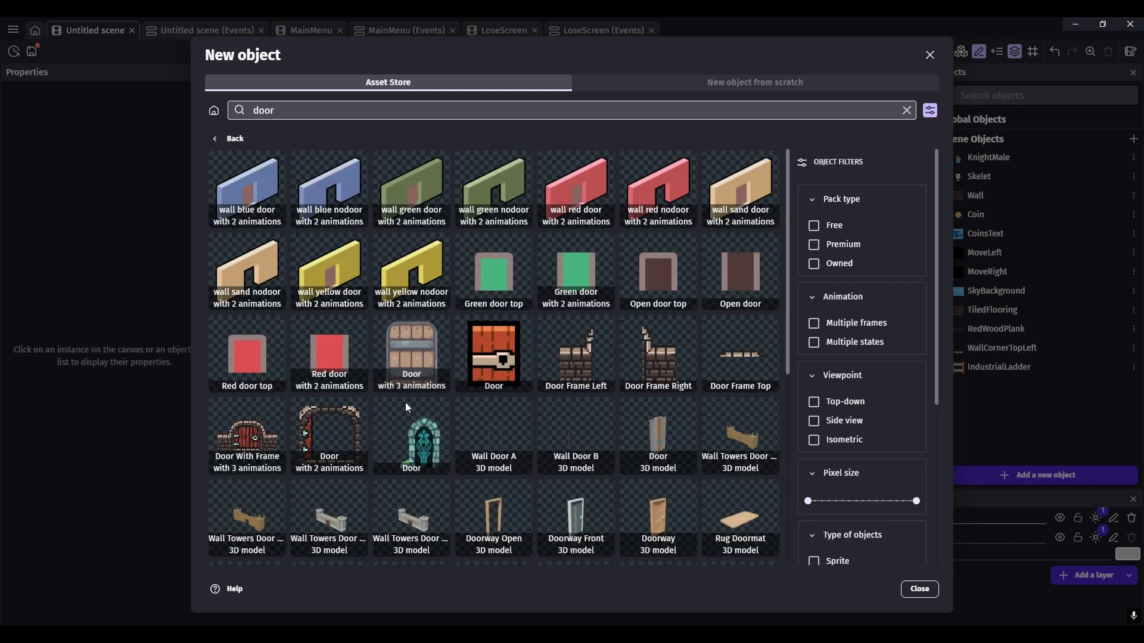
left_click(256, 444)
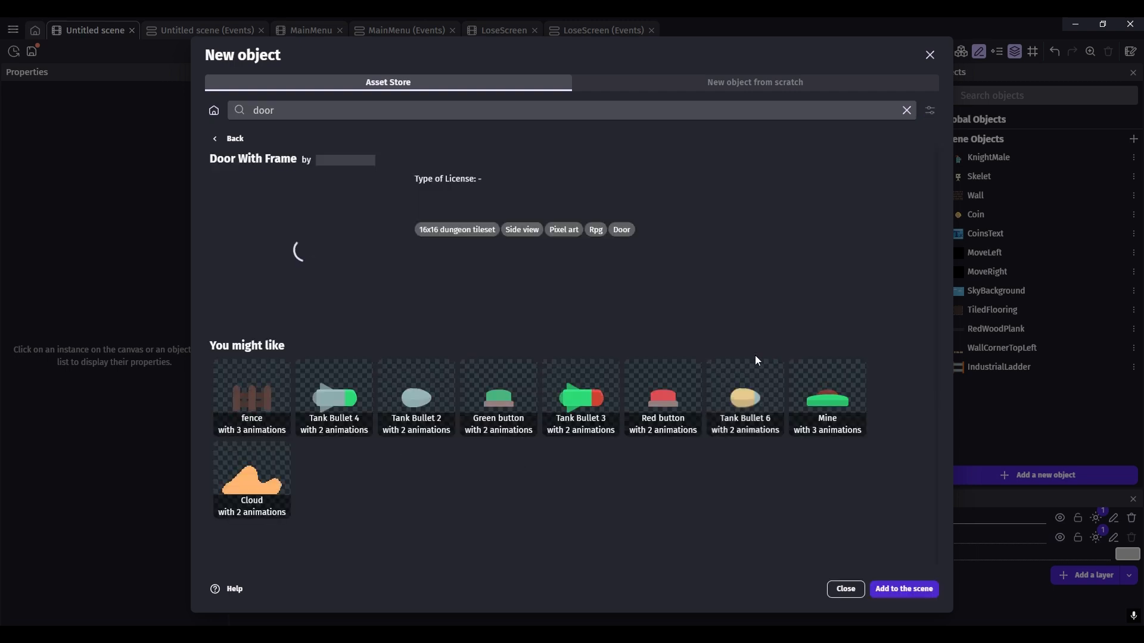
left_click(894, 589)
left_click(869, 589)
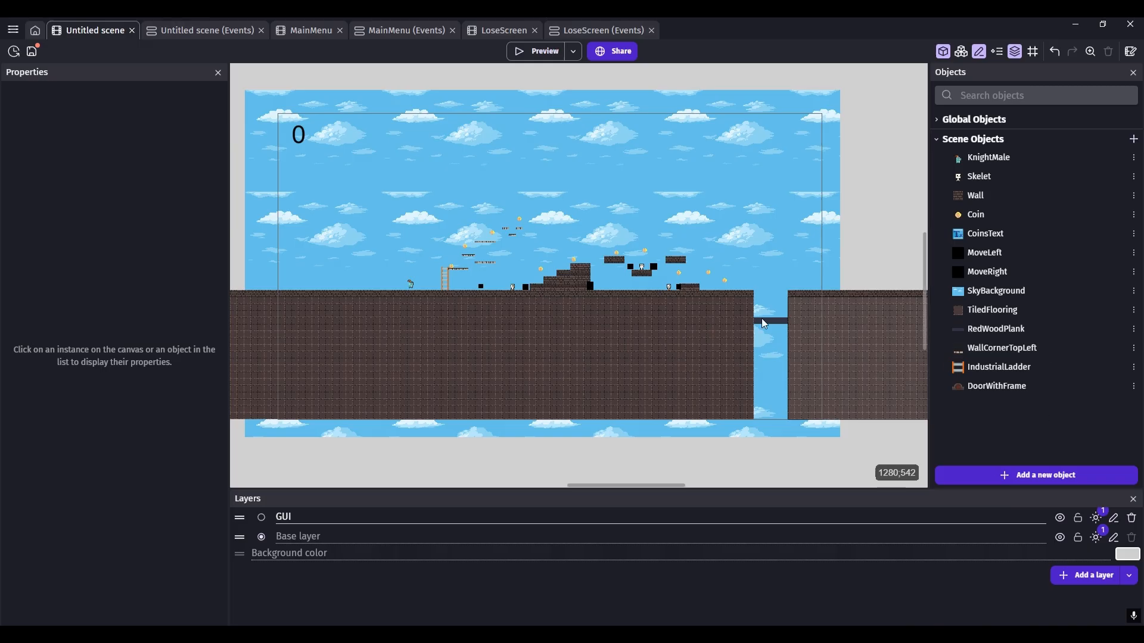
- Place a DoorWithFrame instance on the ground beyond the pit at X 1226, Y 381
scroll(761, 318, "up", 5)
scroll(889, 300, "up", 1)
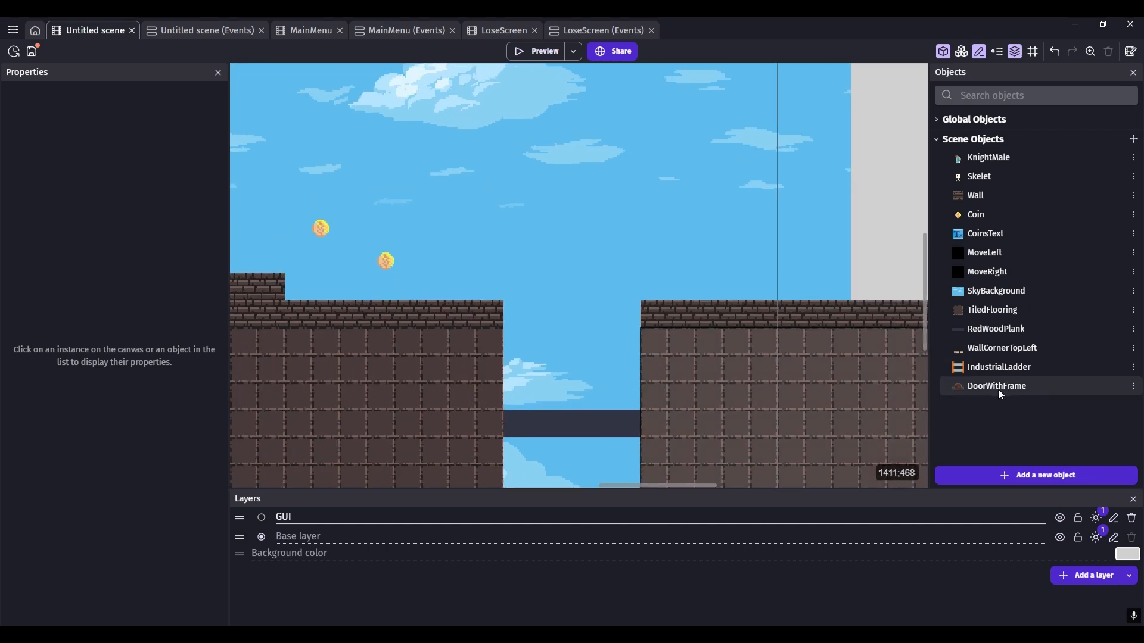
left_click_drag(998, 386, 685, 244)
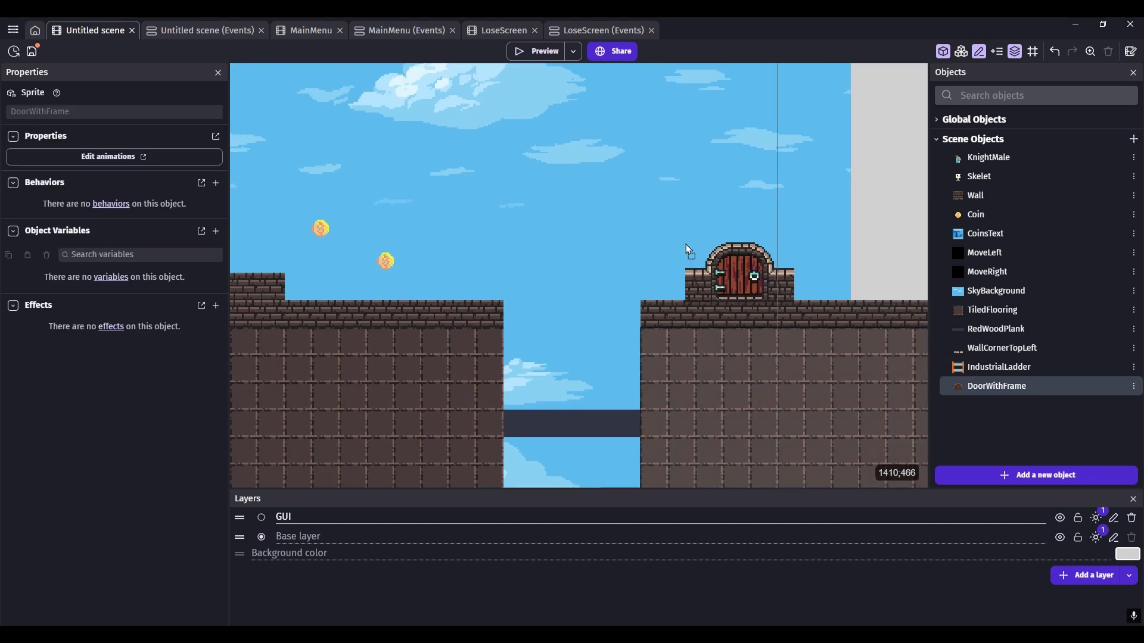
scroll(664, 242, "down", 3)
scroll(536, 190, "down", 4)
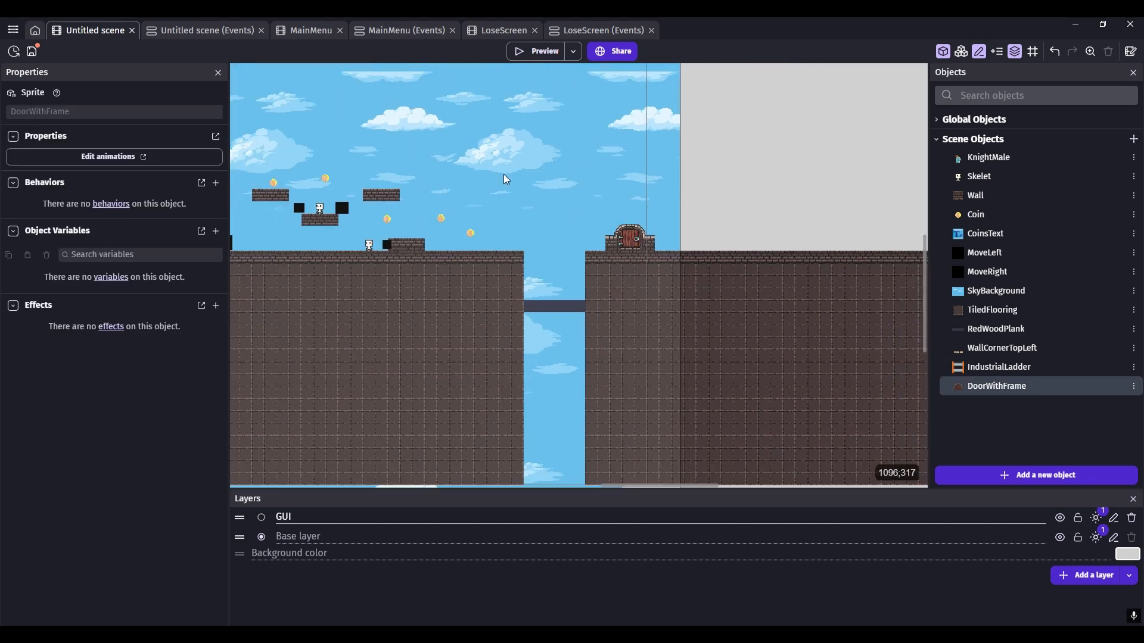
left_click(757, 471)
scroll(598, 230, "up", 5)
left_click(598, 236)
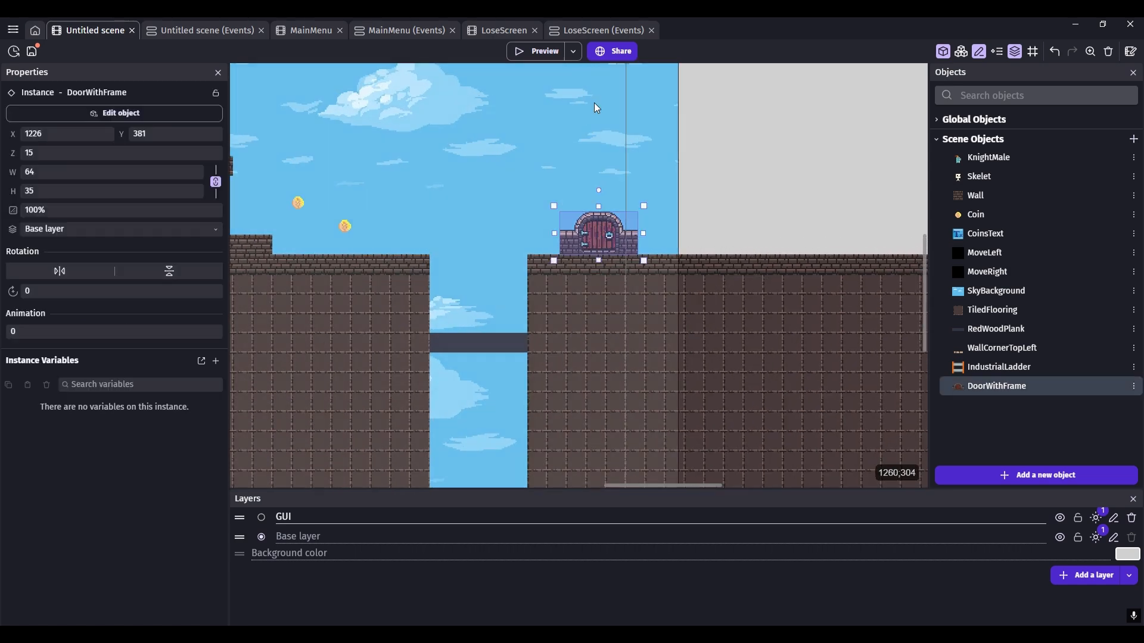
- Add an event to Untitled scene using a copy of the Skelet collision condition, changed to KnightMale in collision with DoorWithFrame
left_click(178, 27)
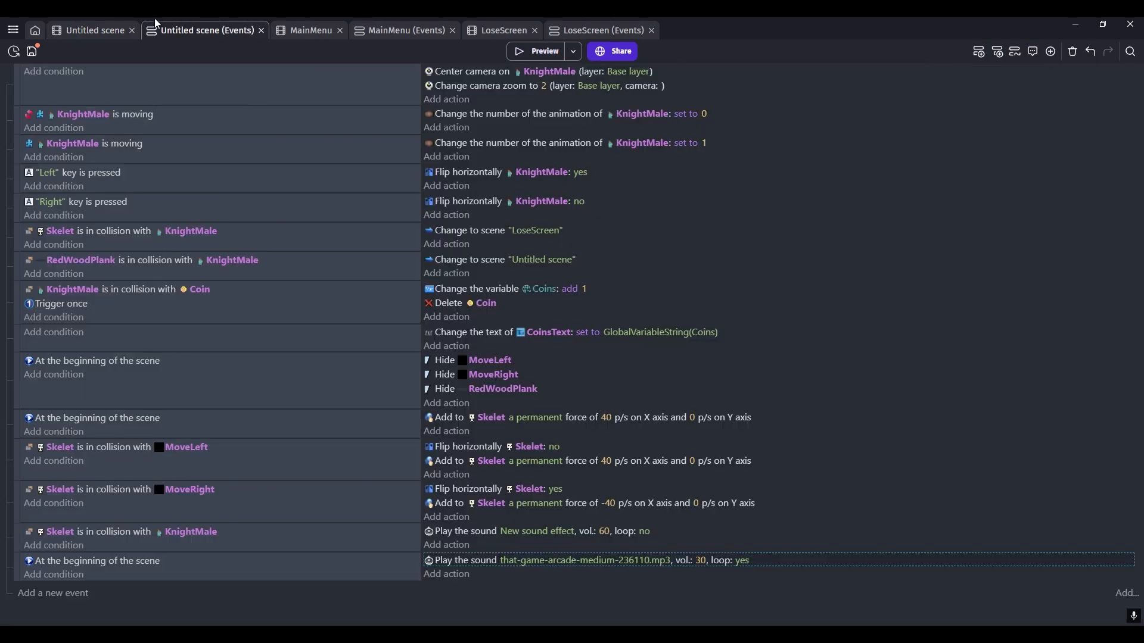
left_click(59, 594)
left_click(112, 533)
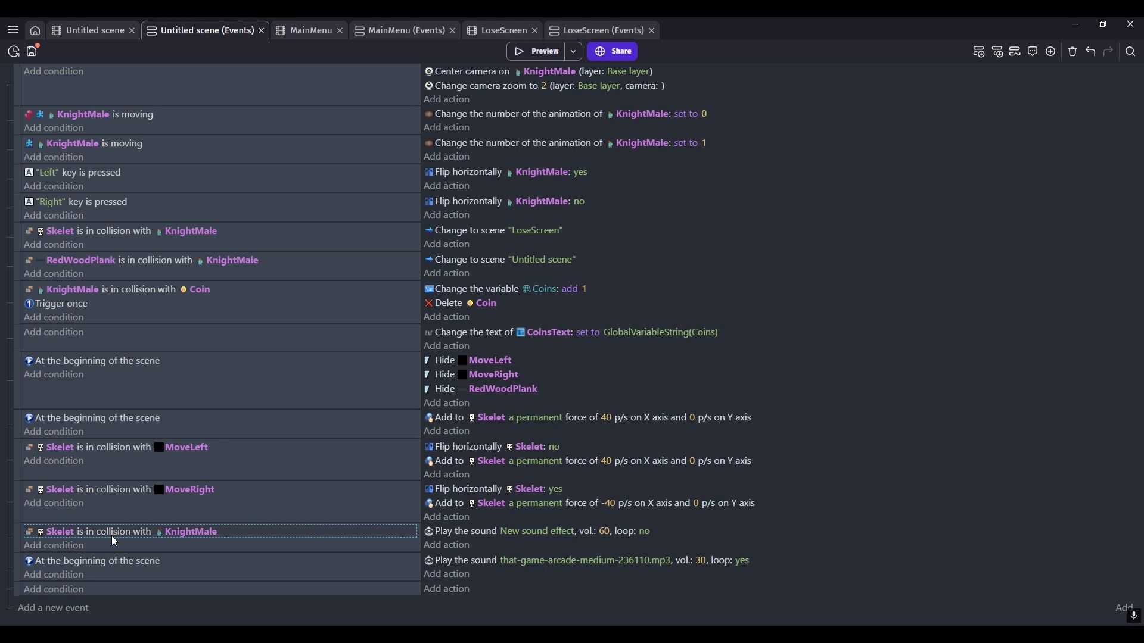
left_click(124, 591)
left_click(61, 591)
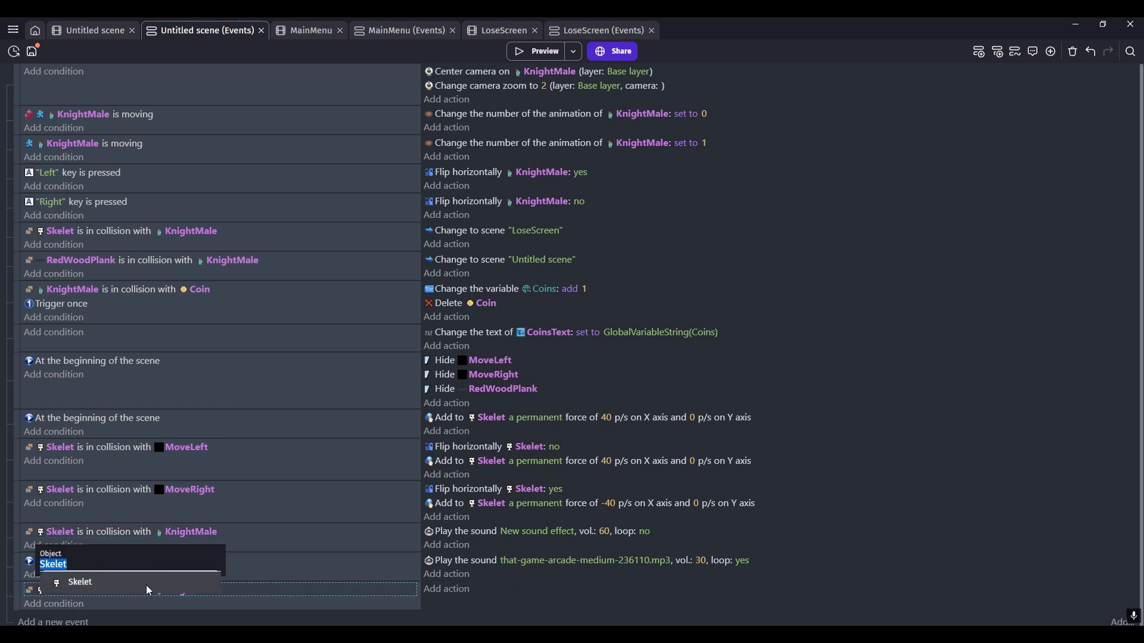
key("BackSpace")
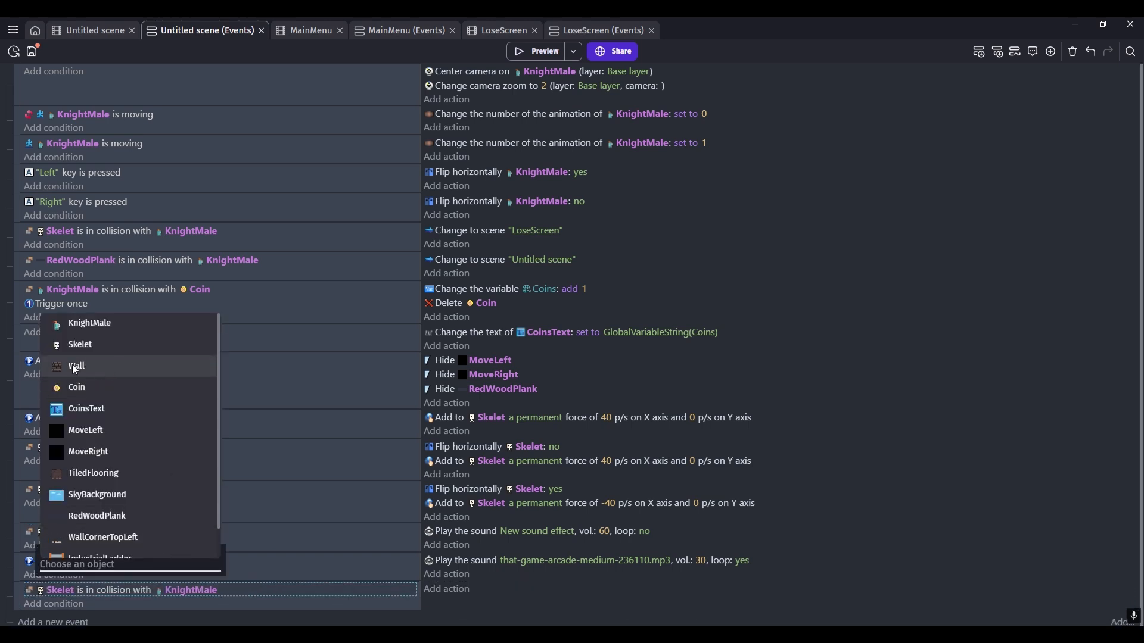
left_click(95, 323)
left_click(205, 591)
key("BackSpace")
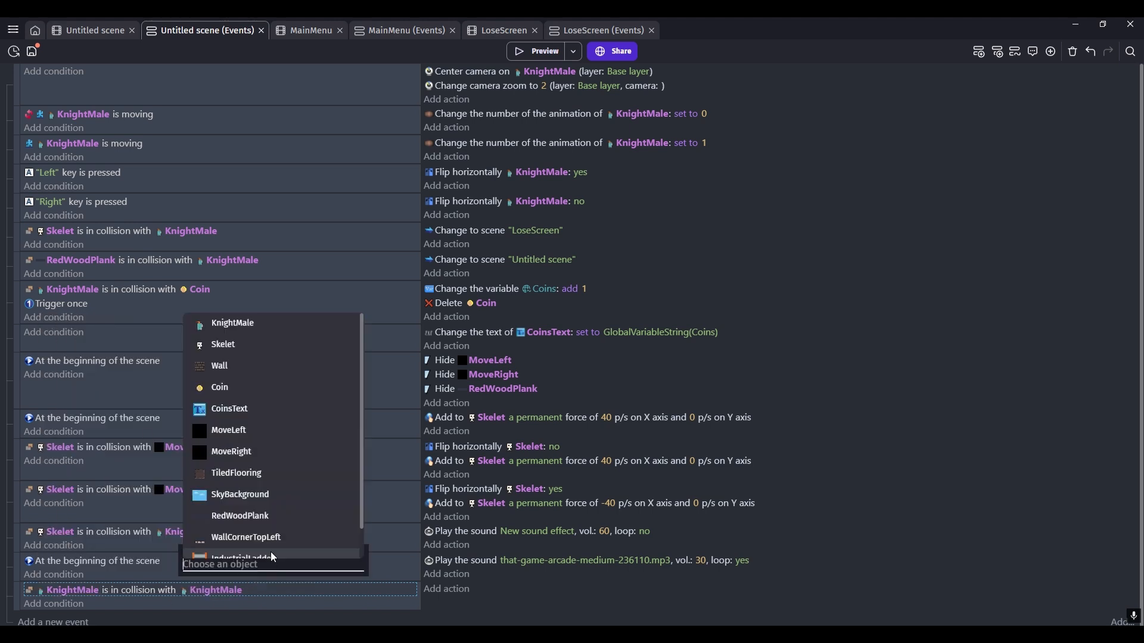
scroll(238, 455, "down", 1)
left_click(234, 542)
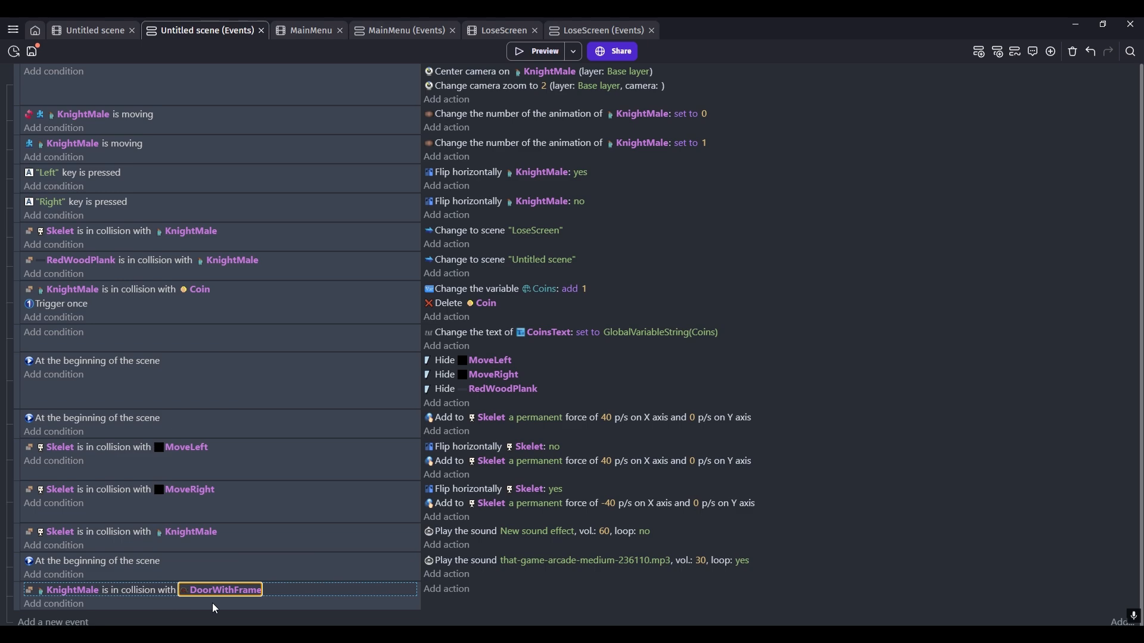
- Duplicate Untitled scene in the project to create a second level
left_click(431, 601)
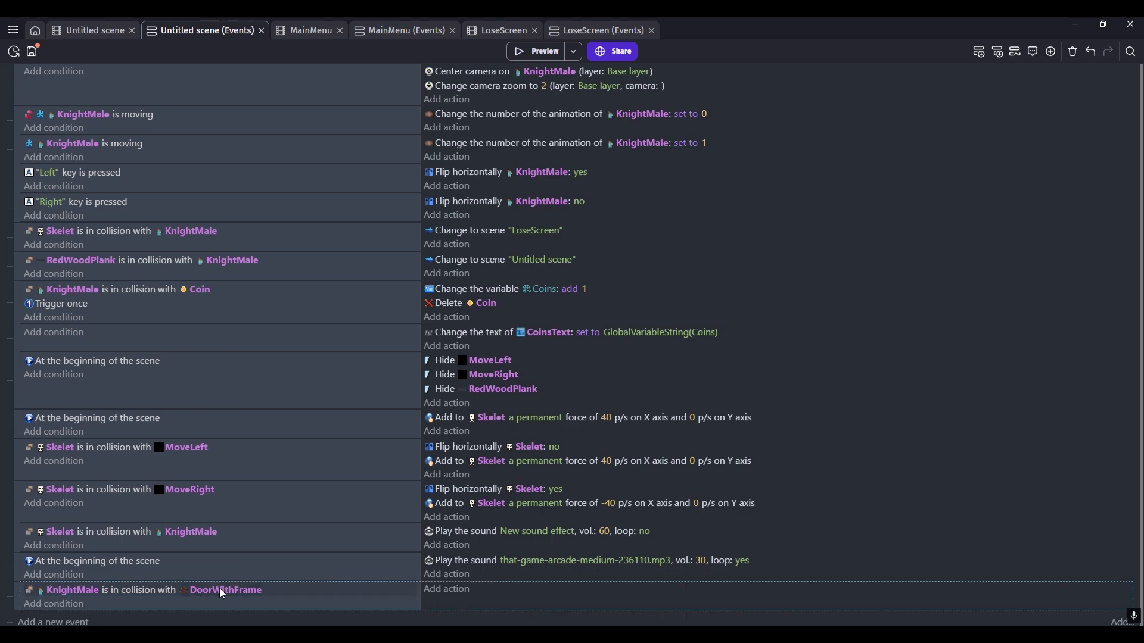
left_click(13, 32)
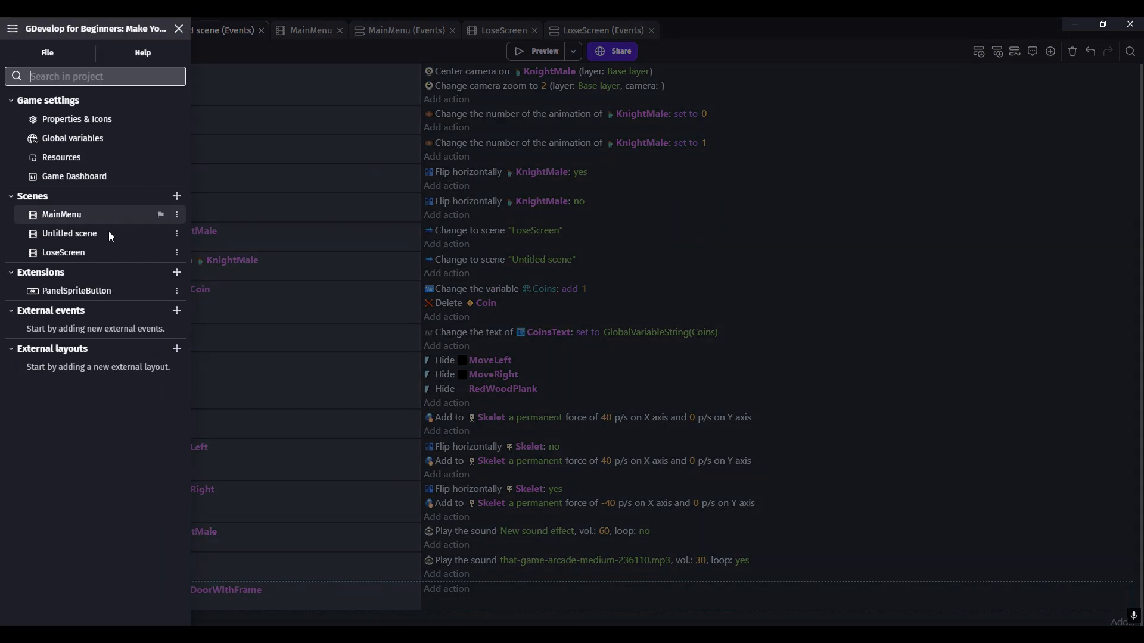
left_click(177, 234)
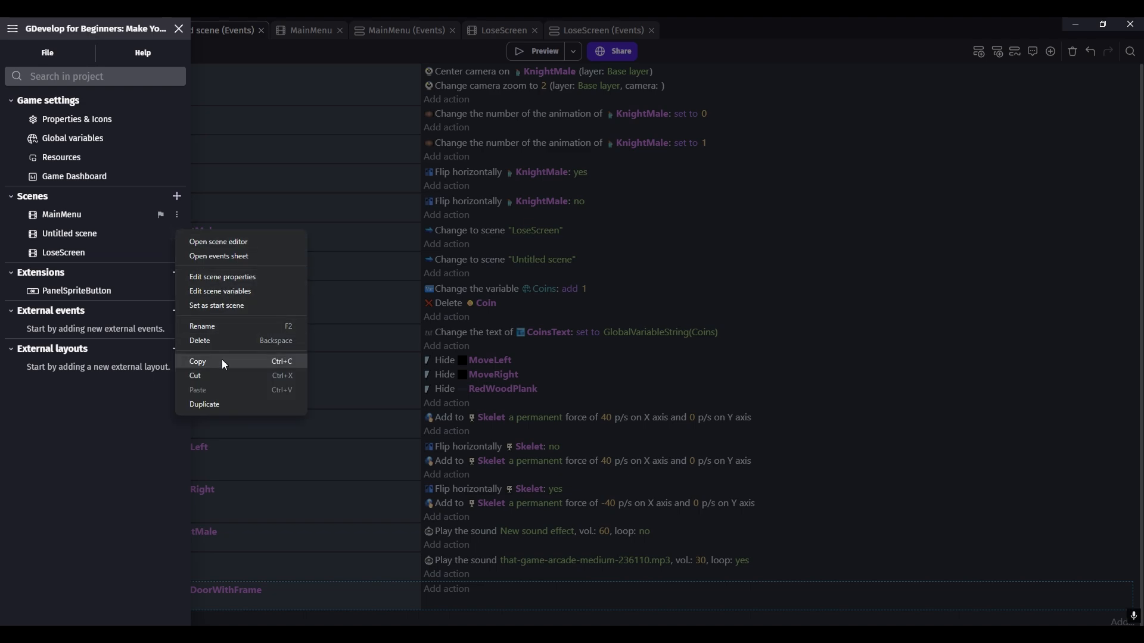
left_click(218, 405)
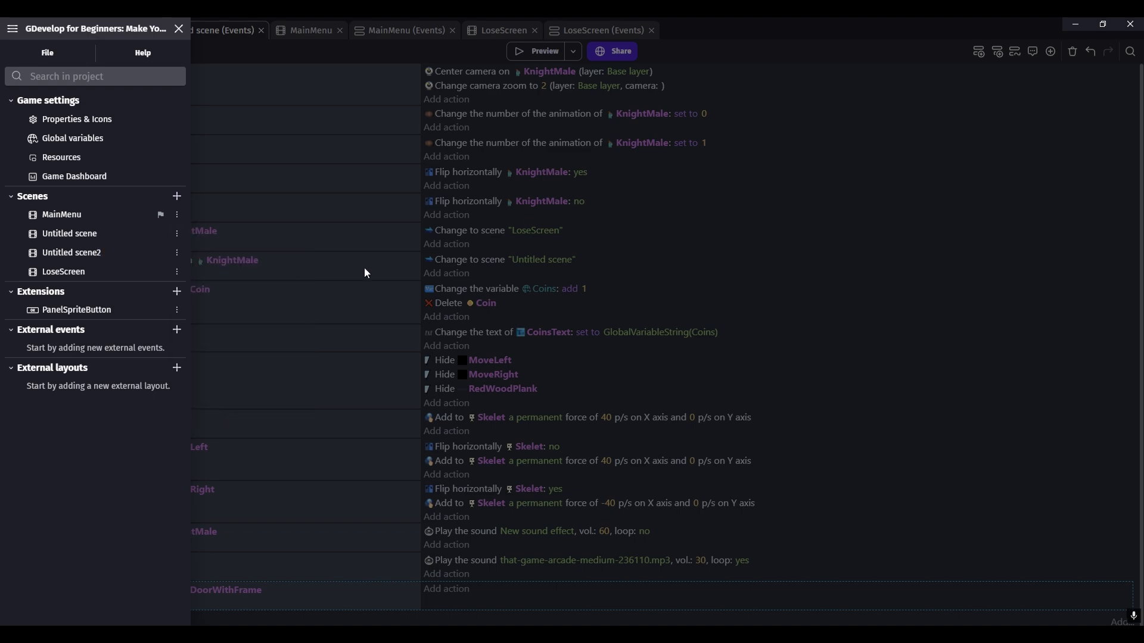
left_click(363, 267)
- Give the door collision event a Change the scene action that starts Untitled scene2
left_click(453, 589)
type("chan")
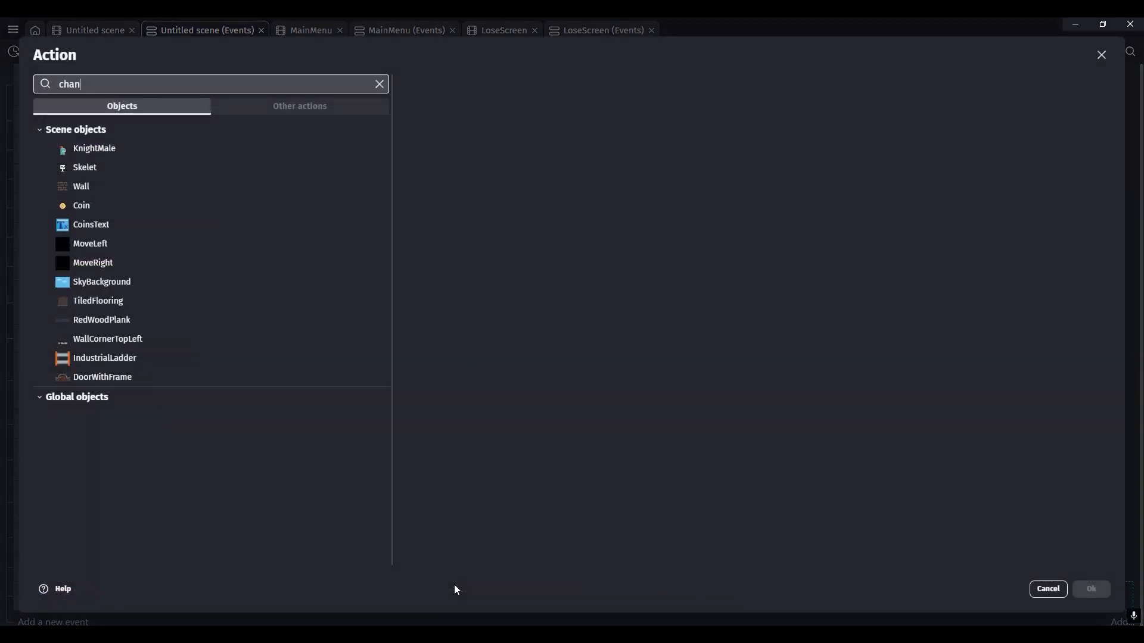
type("ge")
left_click(146, 180)
left_click(503, 190)
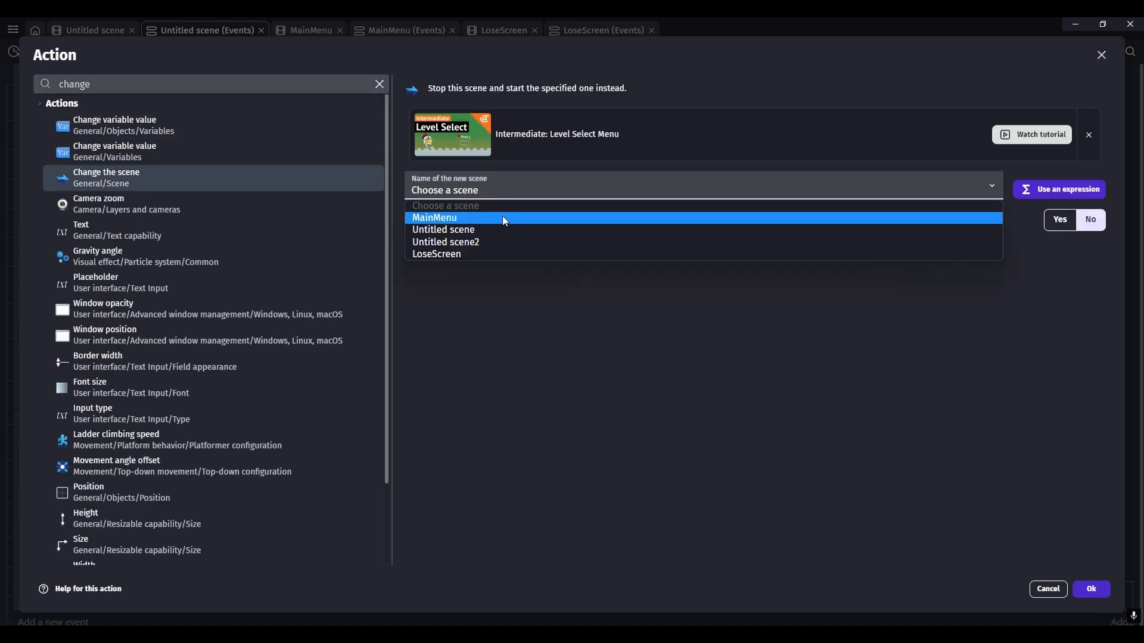
left_click(536, 241)
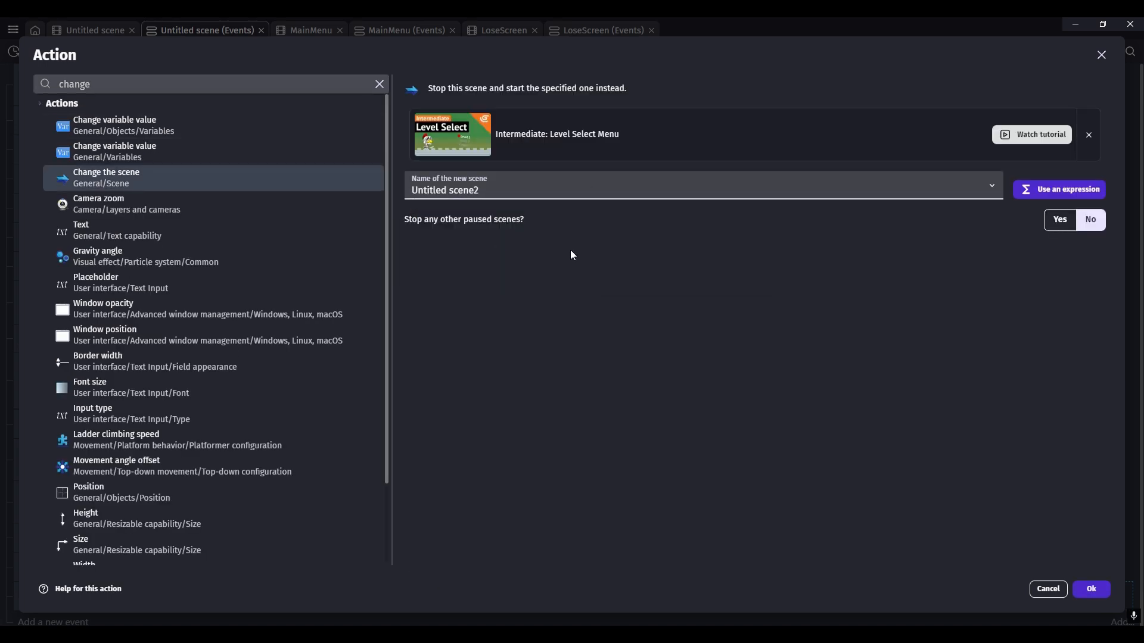
left_click(1108, 593)
- Preview the game and run the knight across the level into the door, then close the preview
left_click(539, 51)
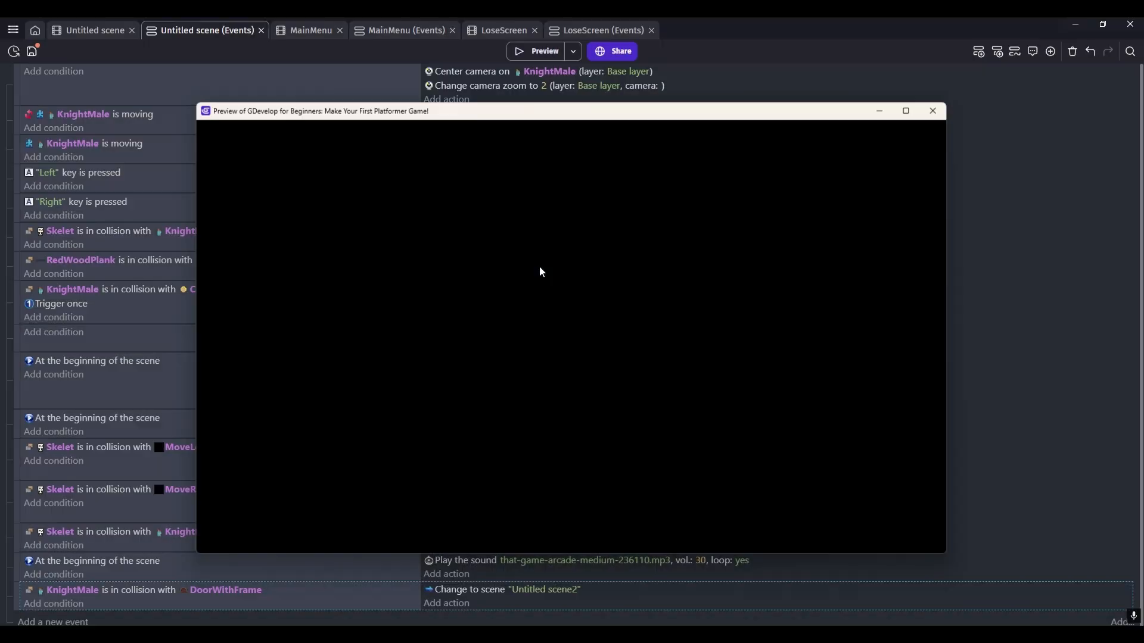
key("Right")
key("space")
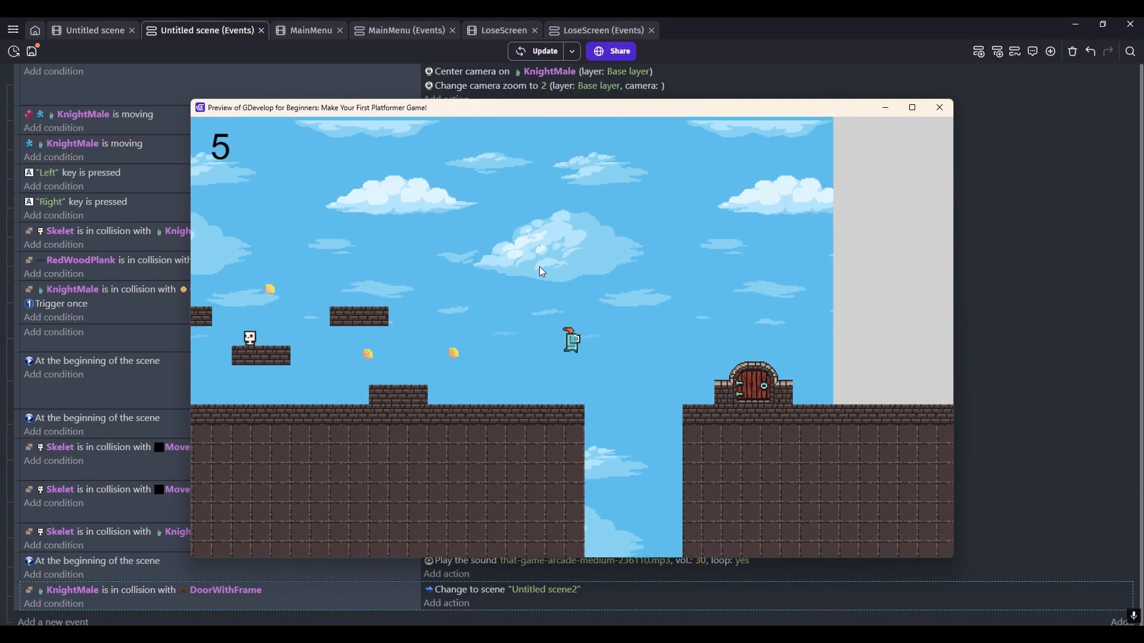
key("Right")
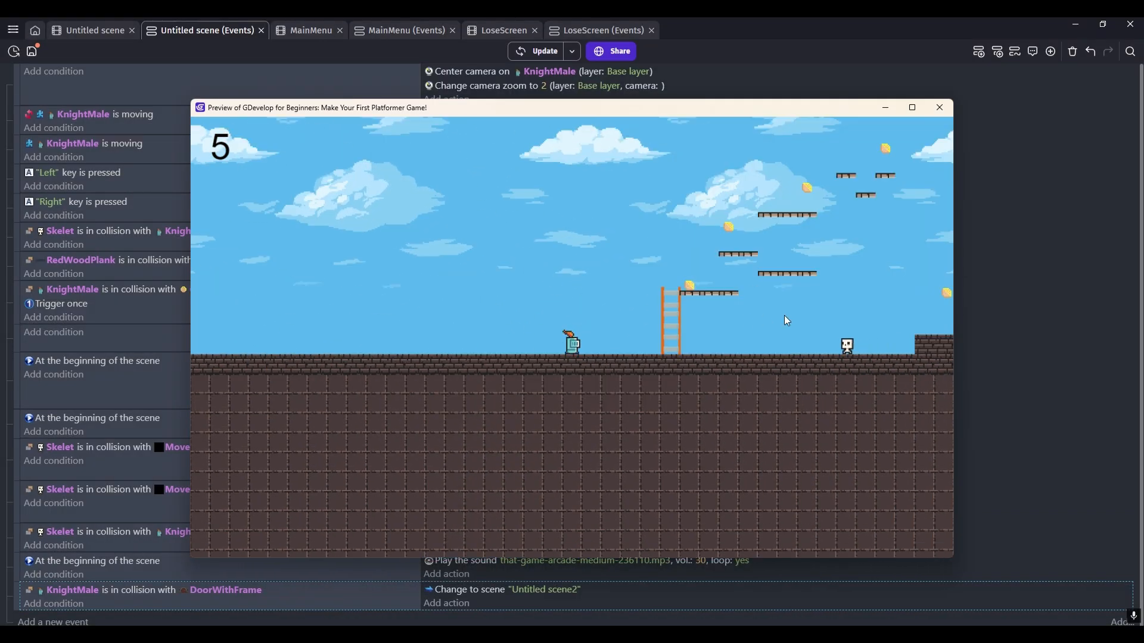
key("Right")
left_click(940, 108)
- Open Untitled scene2 and spread the brick staircase's Wall blocks out as floating platforms, with the topmost at X 608, Y 288
left_click(86, 30)
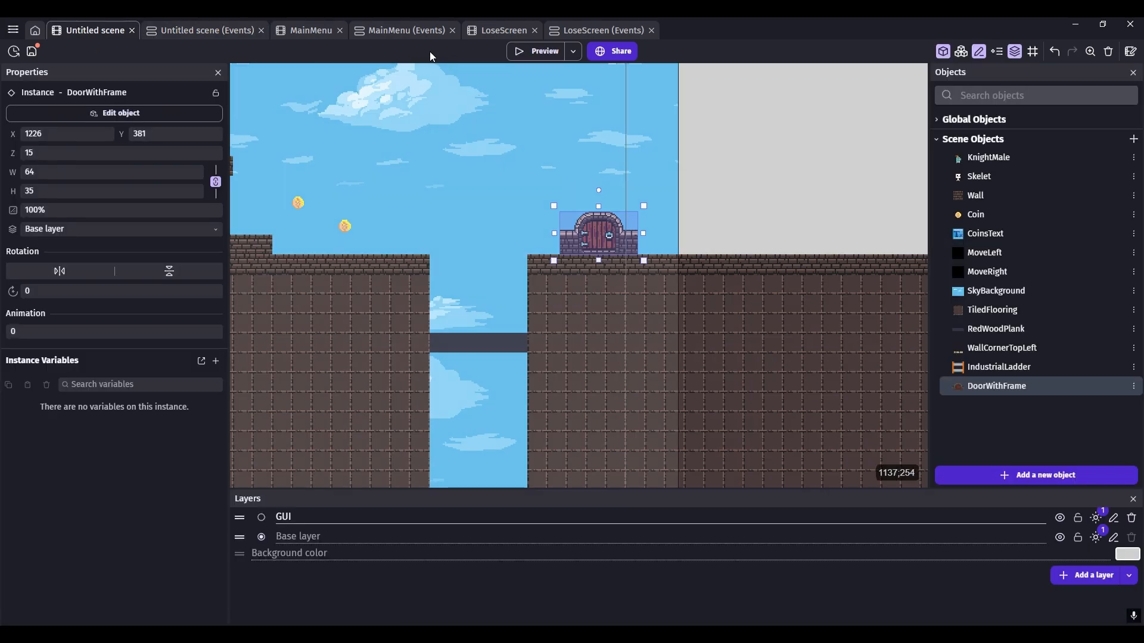
left_click(14, 29)
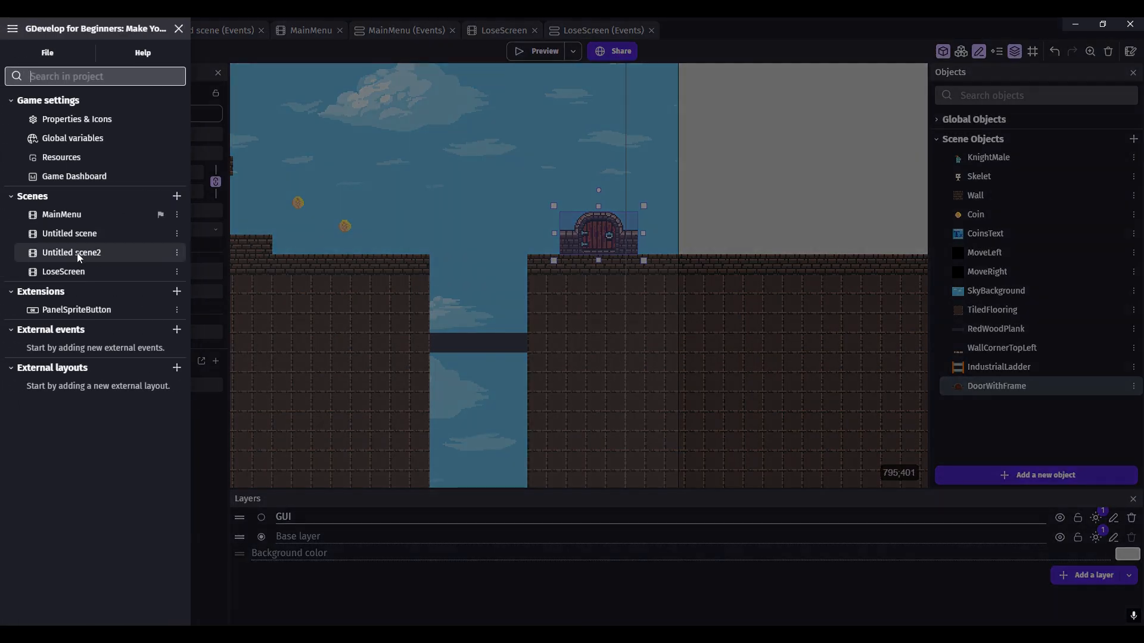
left_click(87, 252)
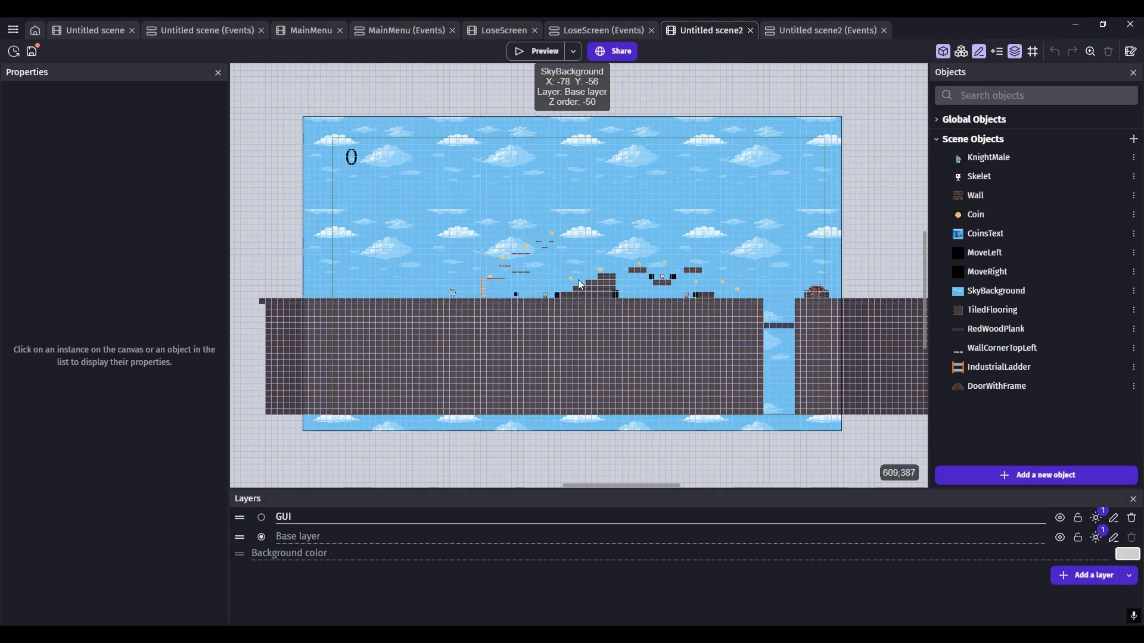
left_click(484, 274)
scroll(554, 273, "up", 3)
left_click(517, 268)
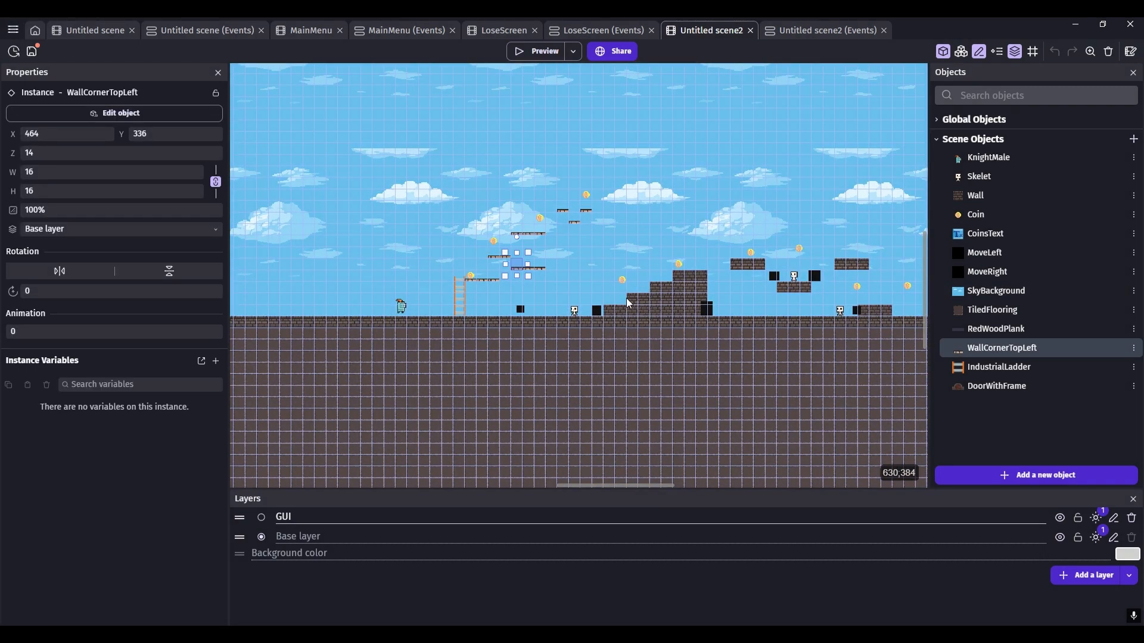
left_click(642, 300)
left_click_drag(648, 296, 589, 268)
left_click(349, 224)
left_click_drag(687, 287, 646, 234)
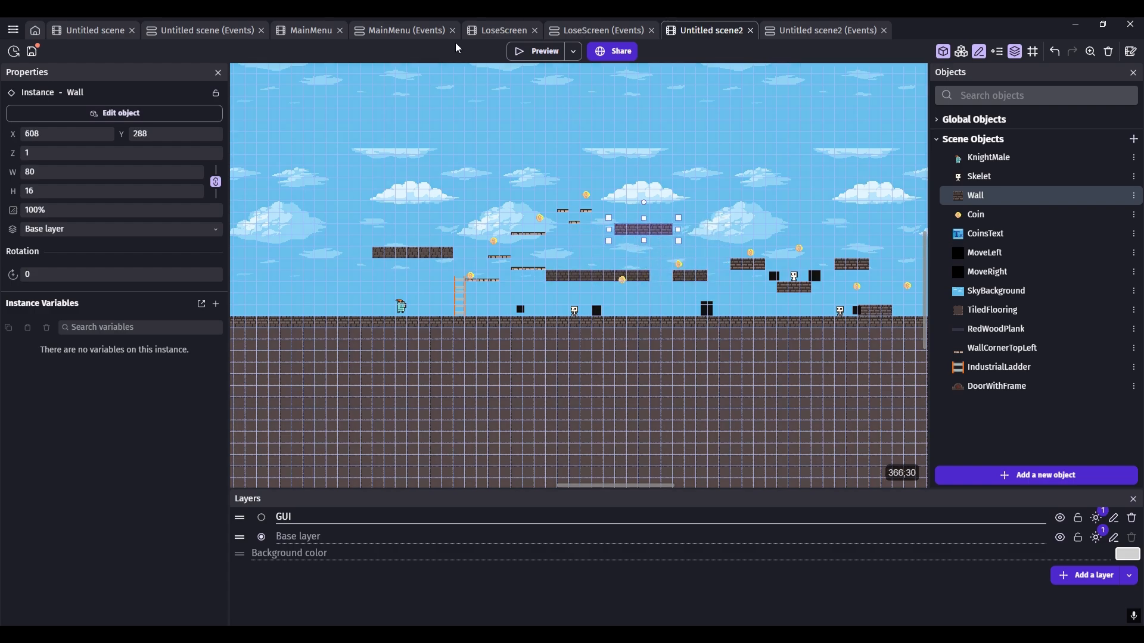
- Preview the first level, take the knight through the door into the rearranged second level, and close the preview
left_click(533, 51)
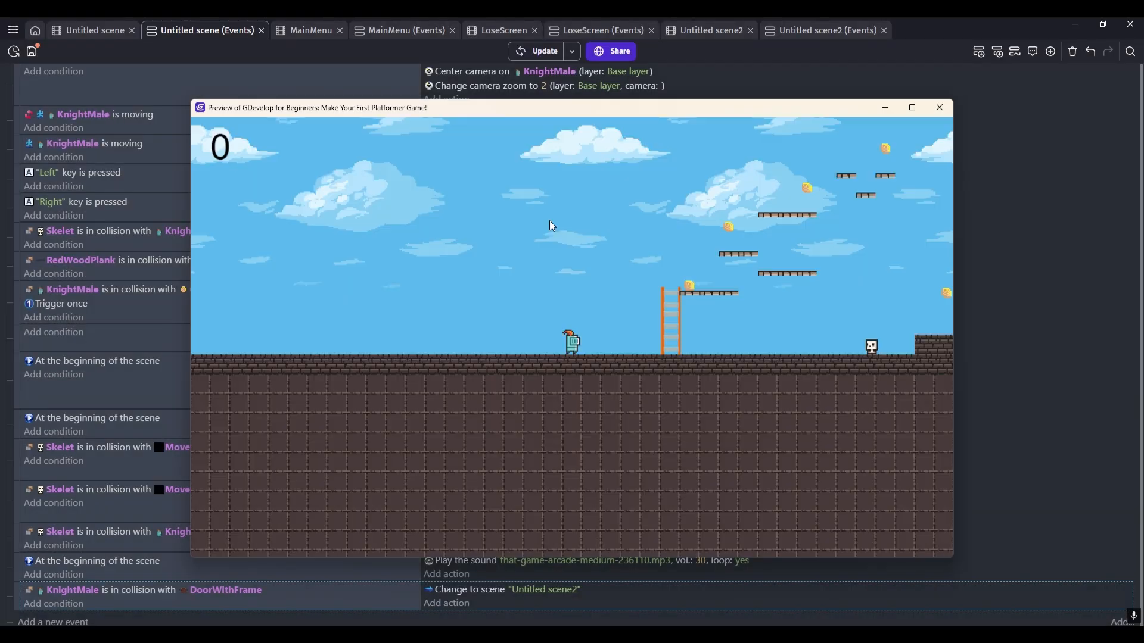
key("Right")
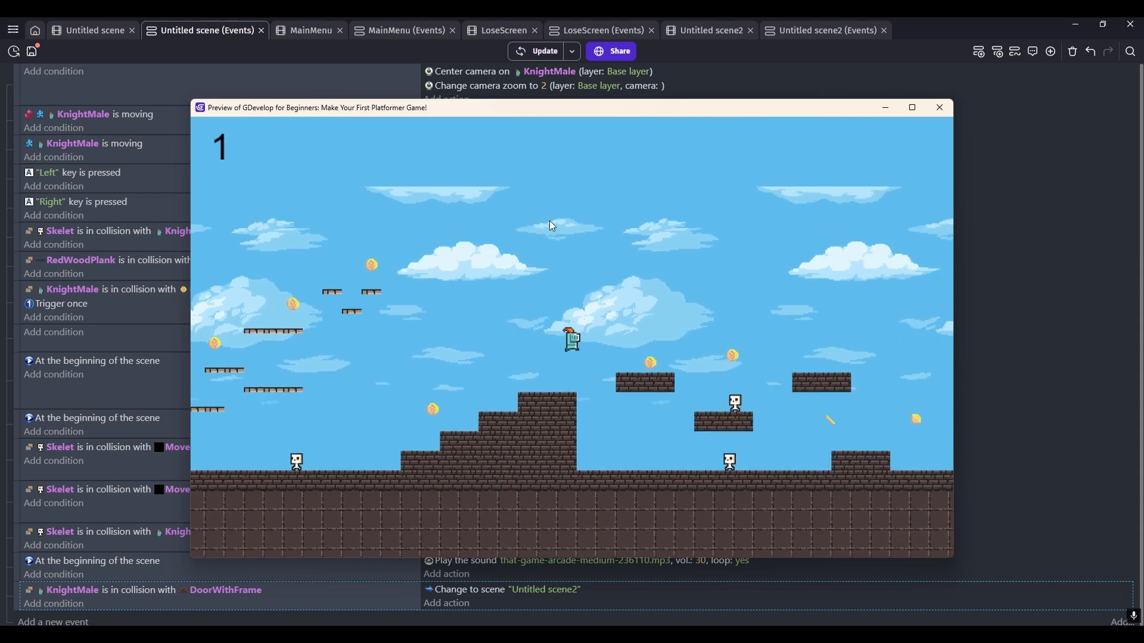
key("Right")
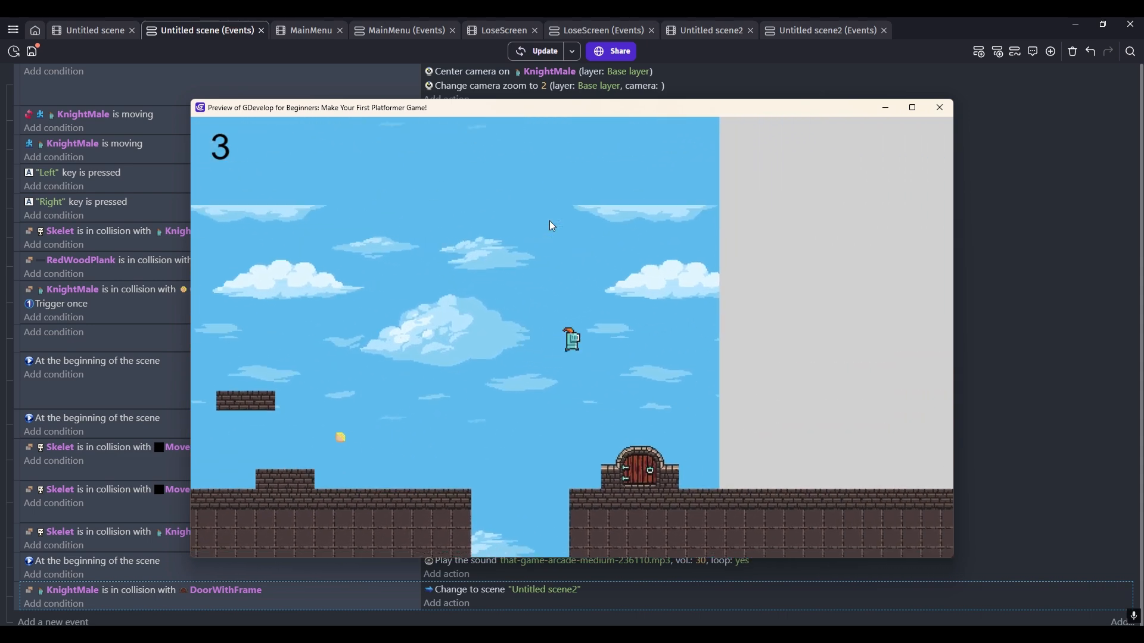
key("Right")
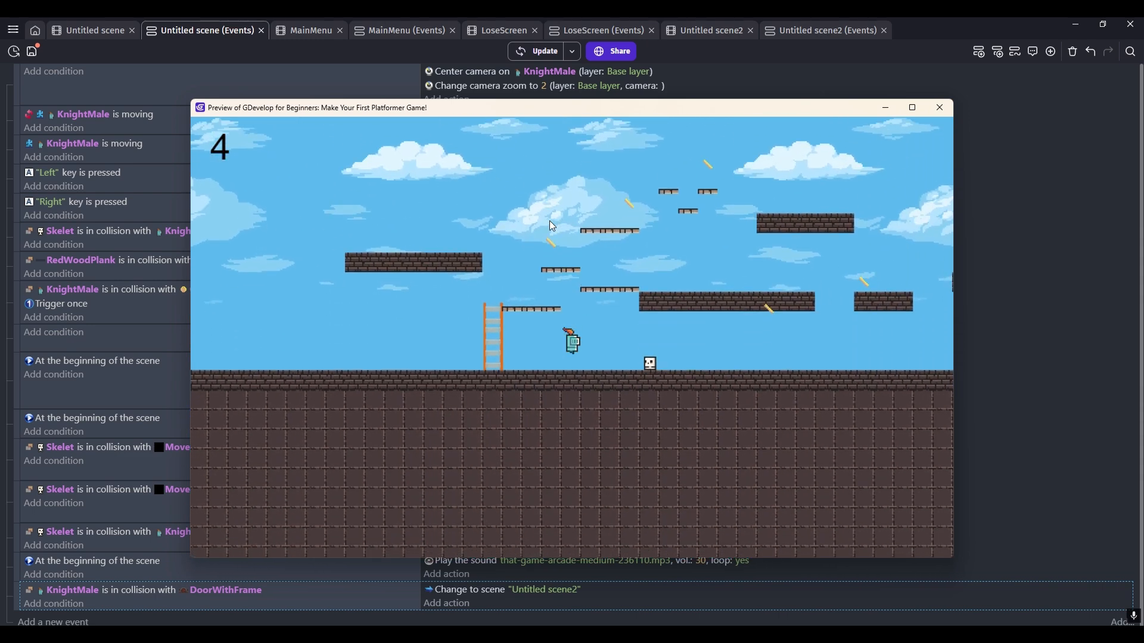
left_click(938, 107)
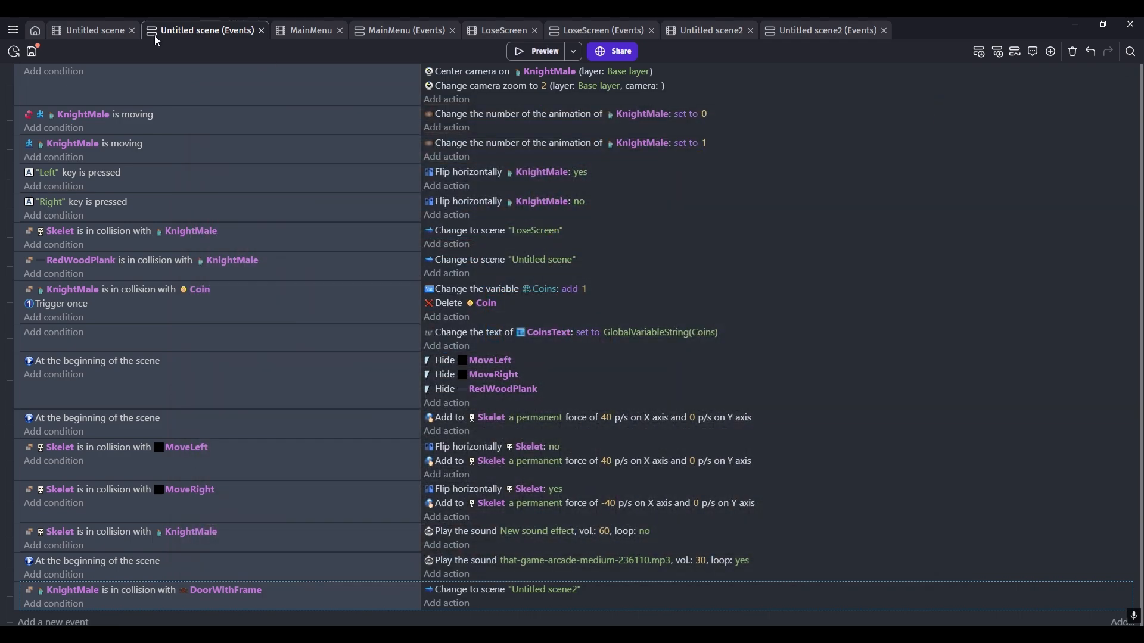
left_click(84, 31)
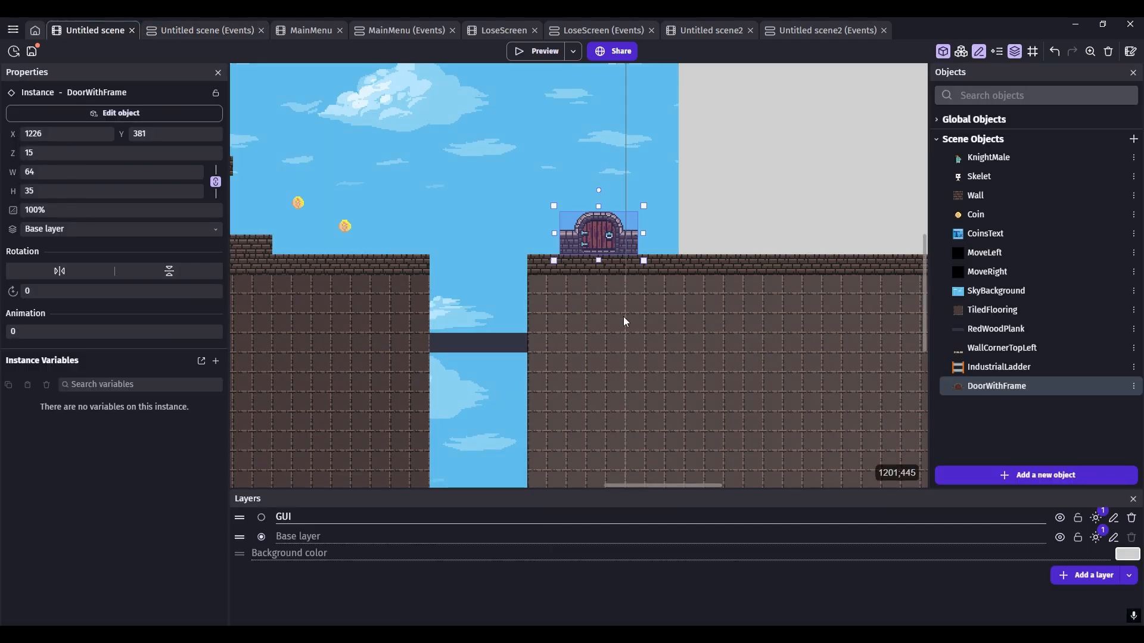
scroll(839, 302, "down", 6, "ctrl")
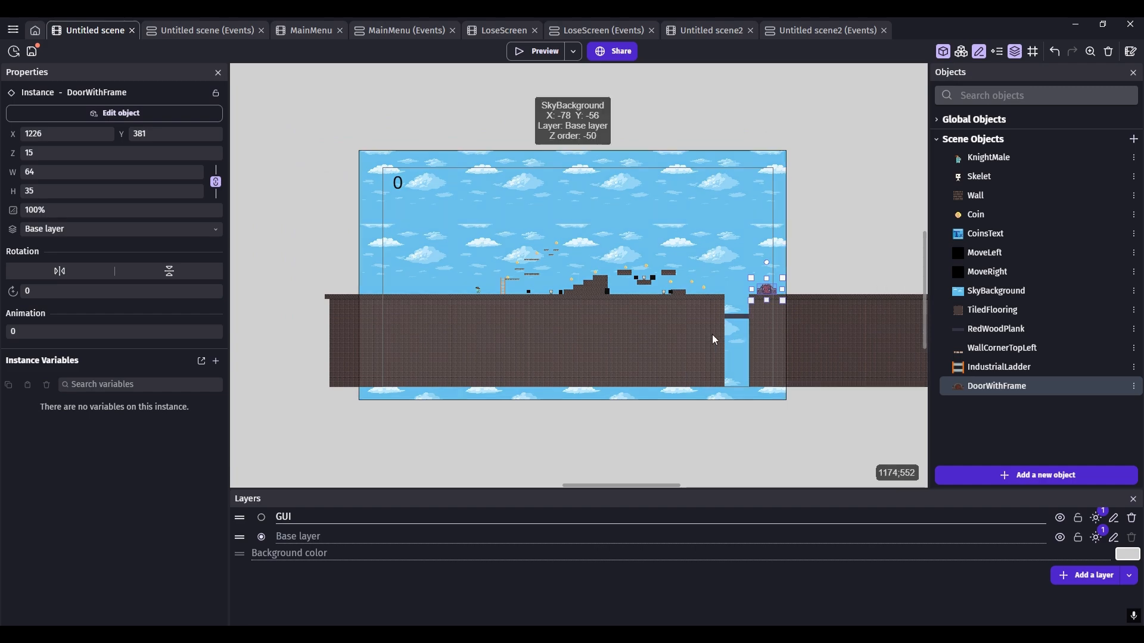
scroll(567, 252, "down", 2, "ctrl")
scroll(711, 422, "down", 3, "ctrl")
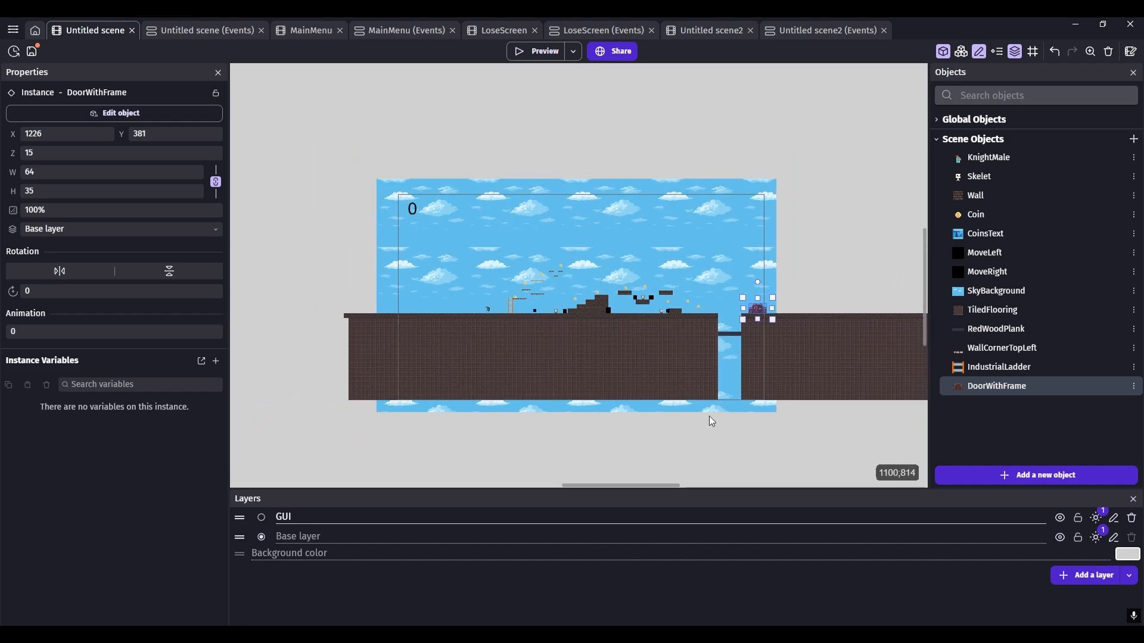
scroll(684, 320, "up", 1, "ctrl")
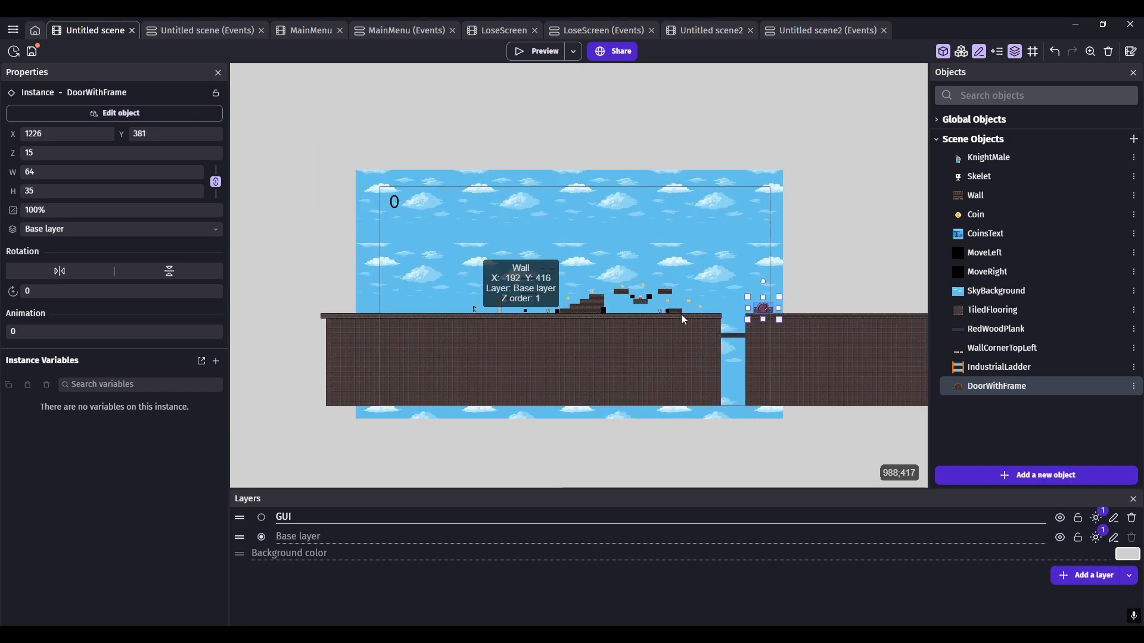